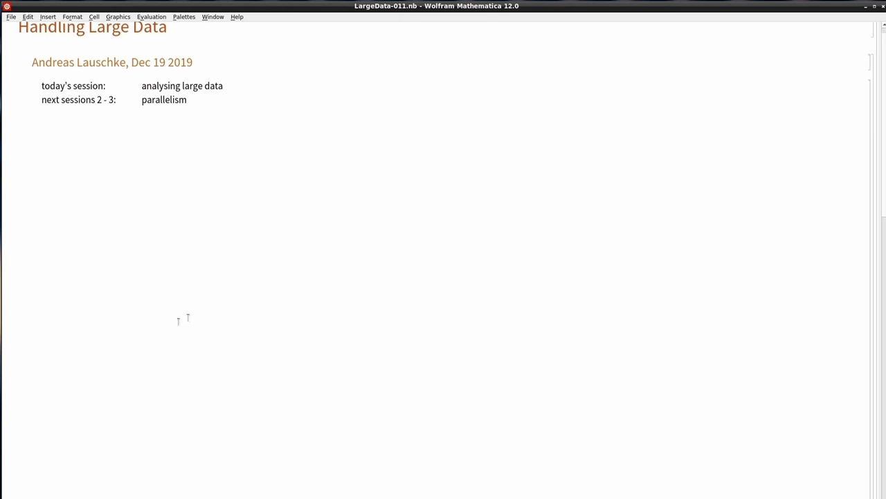
Scroll past the title to the introductory comments on working with large data.
{"action": "scroll", "coordinate": [142, 358], "scroll_direction": "down", "scroll_amount": 3}
{"action": "scroll", "coordinate": [143, 357], "scroll_direction": "down", "scroll_amount": 1}
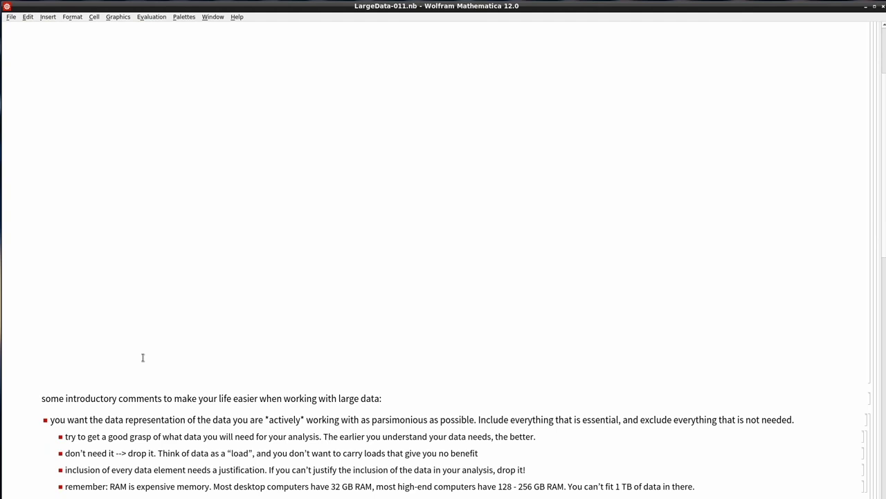
{"action": "left_click", "coordinate": [428, 398]}
{"action": "left_click", "coordinate": [89, 412]}
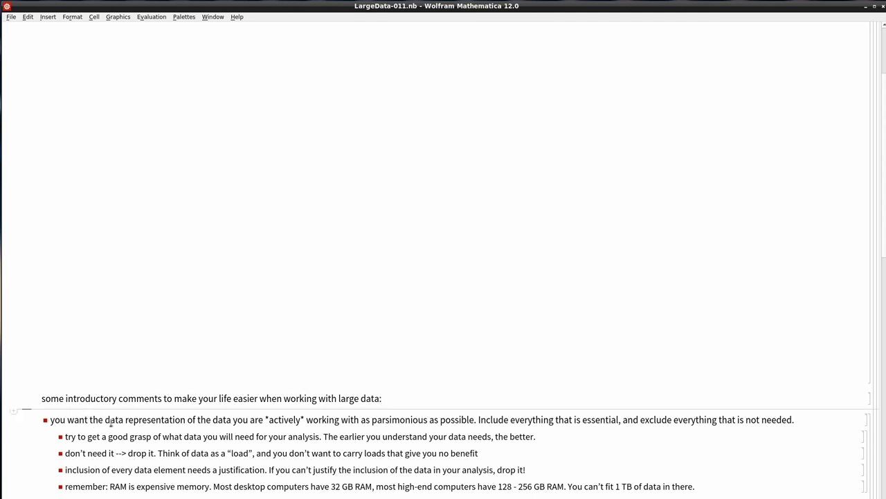
Highlight 'data representation', 'actively', 'parsimonious', the essentials sentence and 'The earlier you understand your data'.
{"action": "left_click_drag", "start_coordinate": [108, 420], "coordinate": [150, 417]}
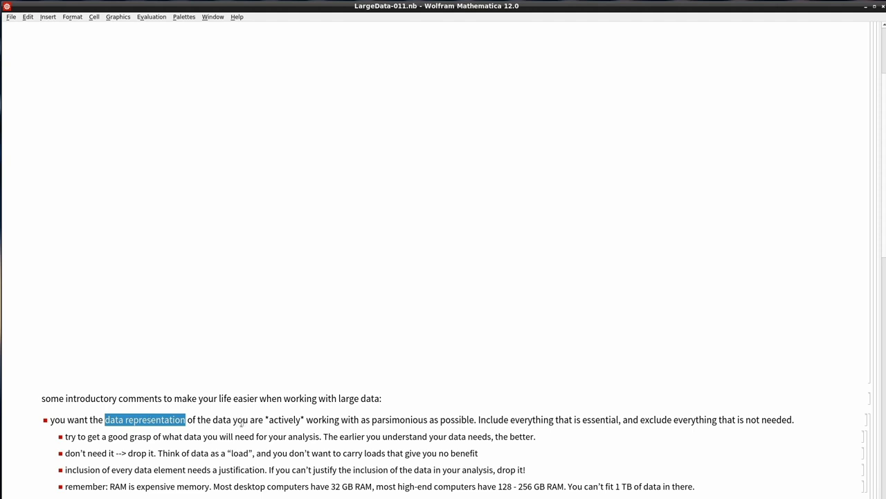
{"action": "double_click", "coordinate": [283, 420]}
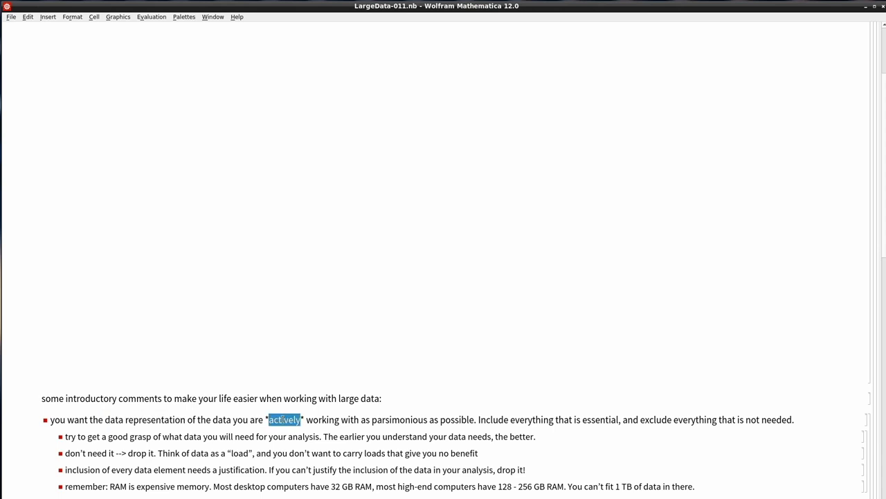
{"action": "double_click", "coordinate": [405, 419]}
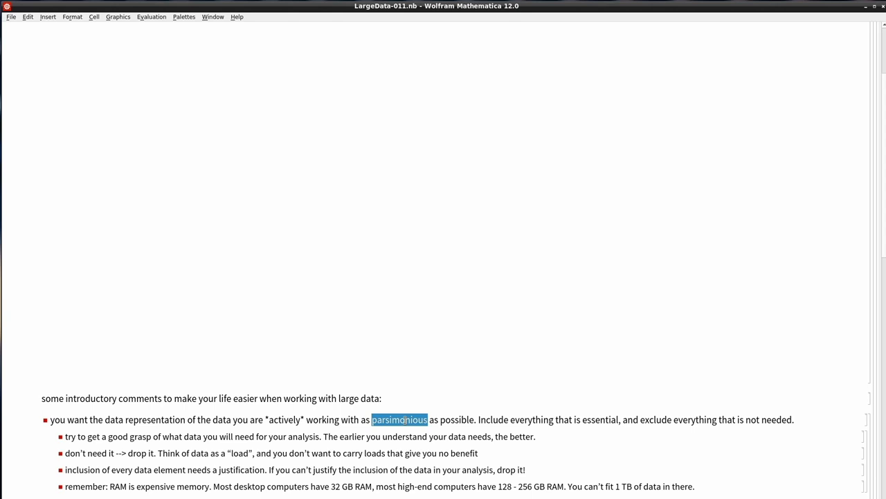
{"action": "left_click_drag", "start_coordinate": [497, 420], "coordinate": [797, 420]}
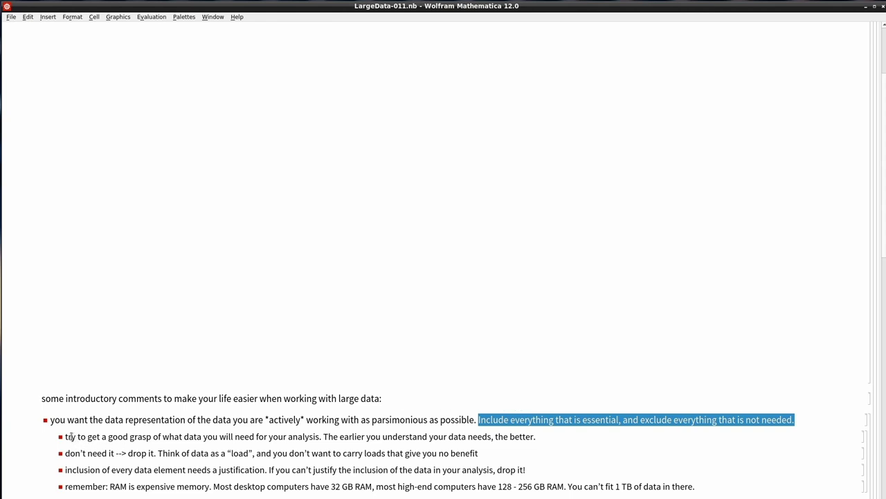
{"action": "left_click_drag", "start_coordinate": [71, 436], "coordinate": [454, 436]}
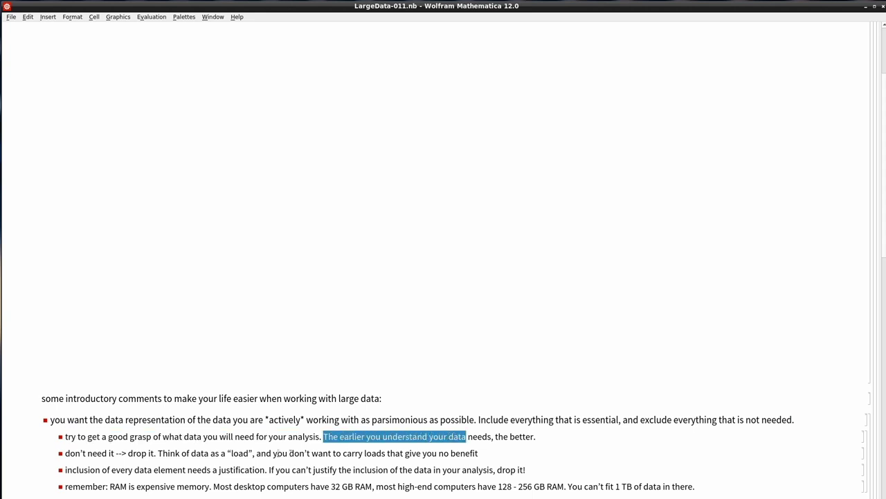
{"action": "left_click", "coordinate": [69, 453]}
{"action": "left_click_drag", "start_coordinate": [91, 455], "coordinate": [248, 453]}
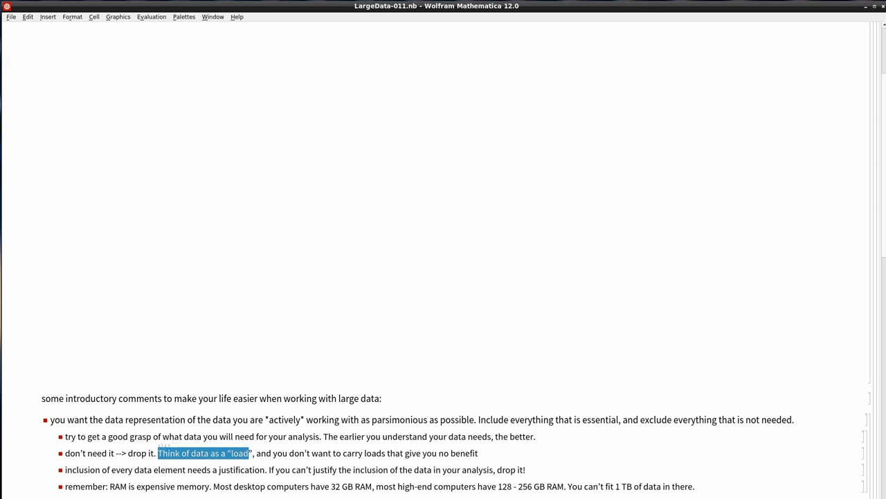
{"action": "double_click", "coordinate": [77, 469]}
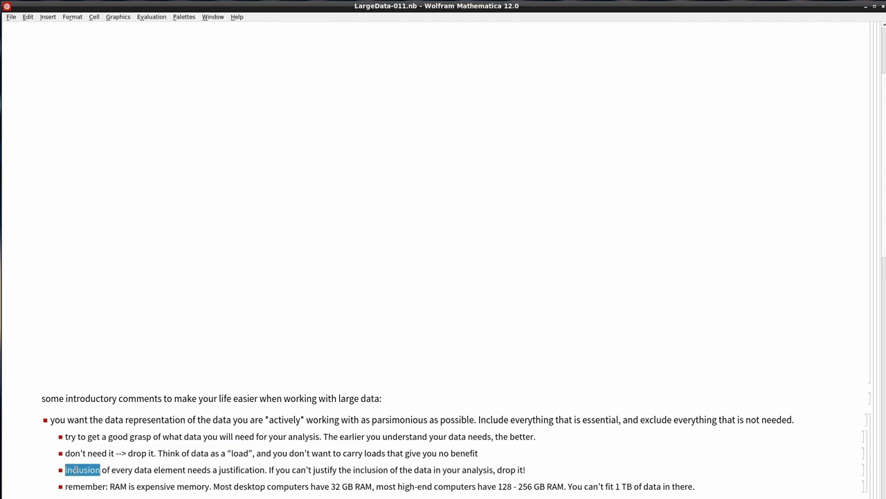
{"action": "left_click_drag", "start_coordinate": [76, 469], "coordinate": [244, 469]}
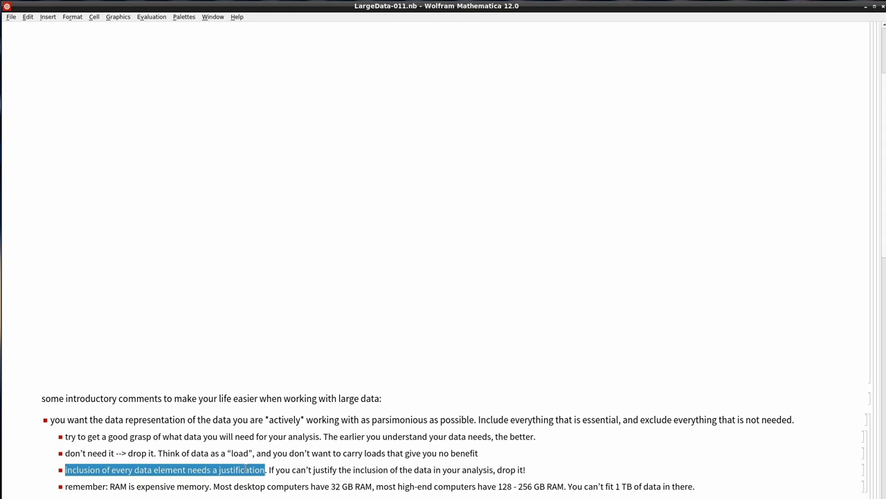
{"action": "left_click", "coordinate": [525, 469]}
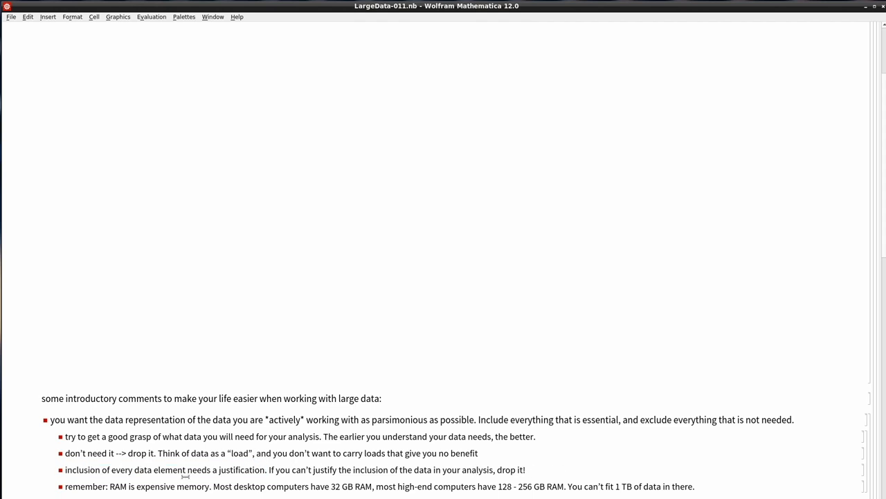
{"action": "double_click", "coordinate": [84, 486]}
{"action": "double_click", "coordinate": [116, 486]}
{"action": "double_click", "coordinate": [524, 486]}
{"action": "left_click_drag", "start_coordinate": [568, 486], "coordinate": [684, 486]}
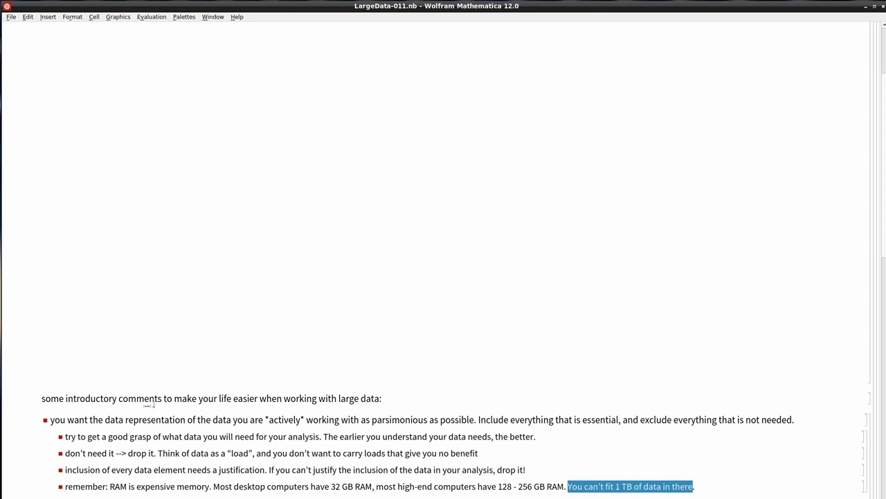
{"action": "left_click", "coordinate": [42, 480]}
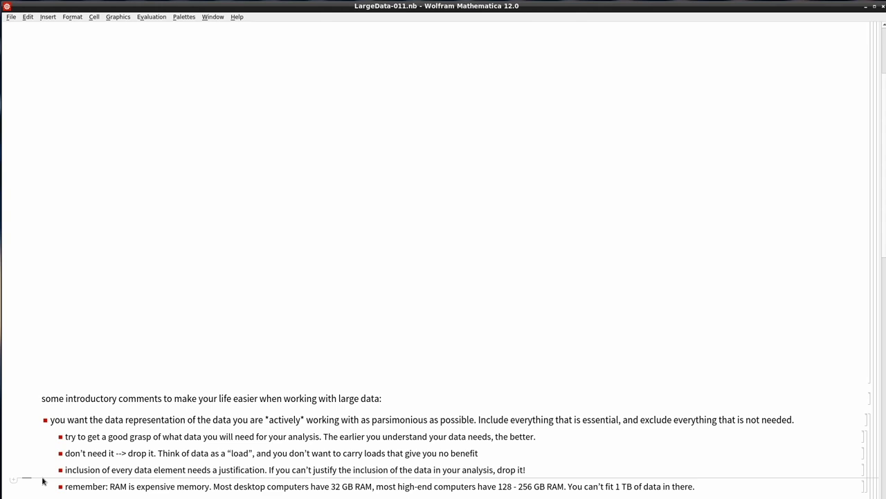
Highlight 'integrate' and 'it takes an hour to process' in the time-consuming tasks bullets.
{"action": "scroll", "coordinate": [37, 466], "scroll_direction": "down", "scroll_amount": 3}
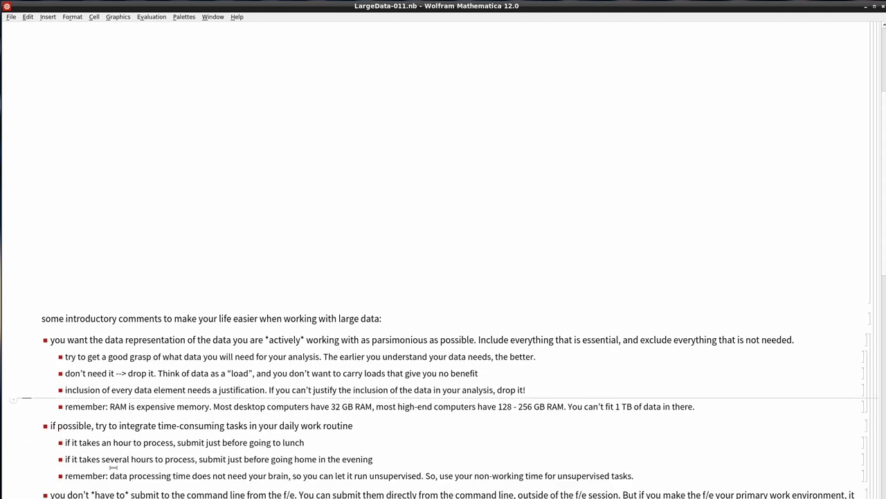
{"action": "left_click", "coordinate": [136, 435]}
{"action": "left_click", "coordinate": [137, 426]}
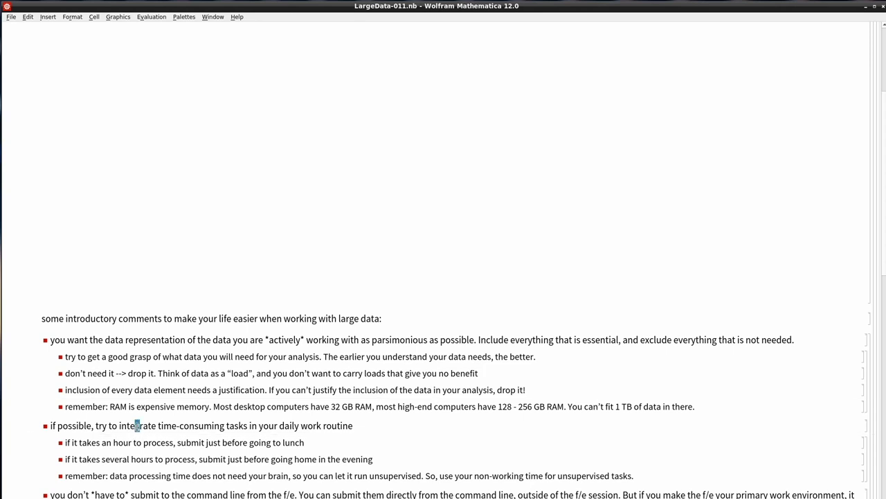
{"action": "left_click", "coordinate": [372, 427]}
{"action": "left_click_drag", "start_coordinate": [72, 442], "coordinate": [166, 443]}
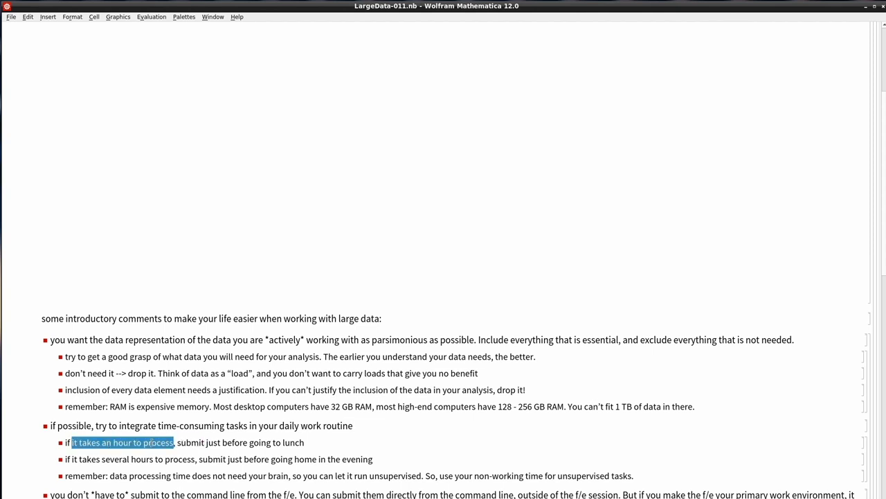
{"action": "left_click", "coordinate": [321, 444]}
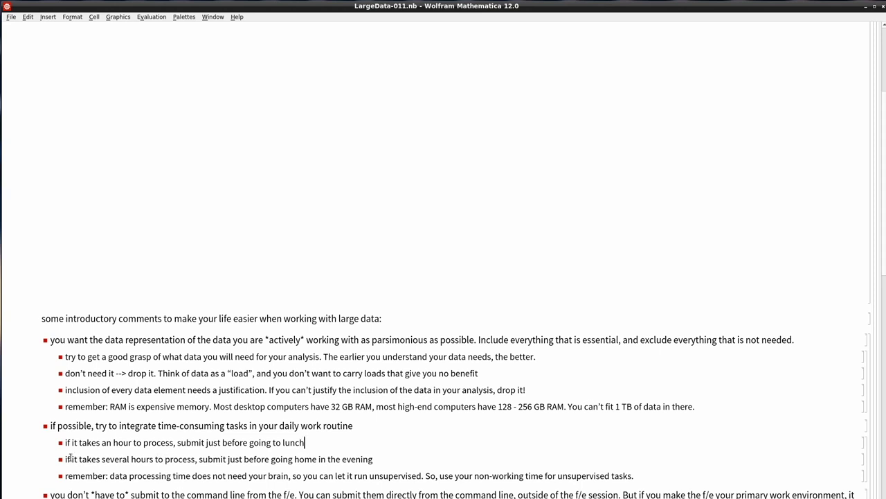
Highlight 'submit just before going home', 'time does not need your brain' and 'non-working time'.
{"action": "double_click", "coordinate": [212, 459]}
{"action": "left_click_drag", "start_coordinate": [212, 459], "coordinate": [305, 459]}
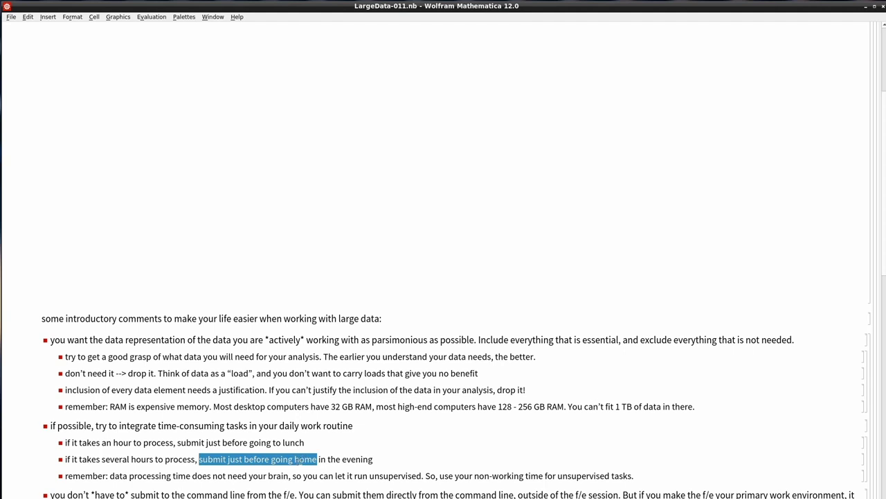
{"action": "double_click", "coordinate": [83, 476]}
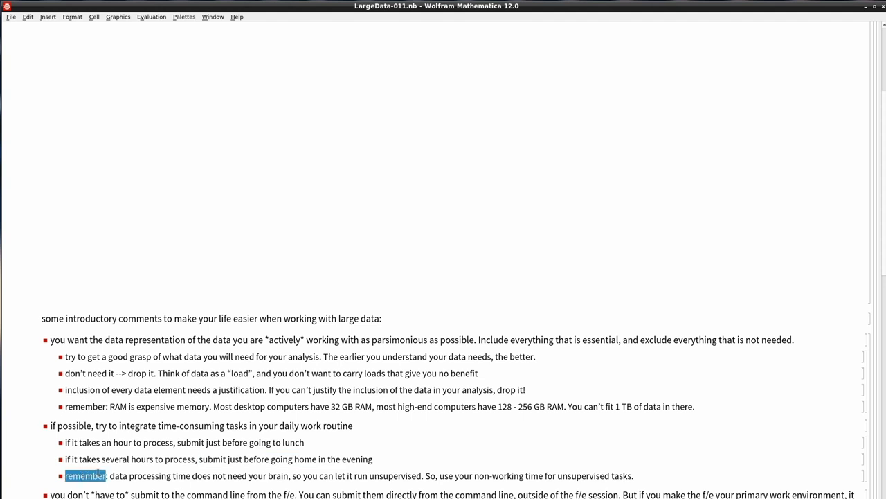
{"action": "left_click_drag", "start_coordinate": [174, 475], "coordinate": [271, 476]}
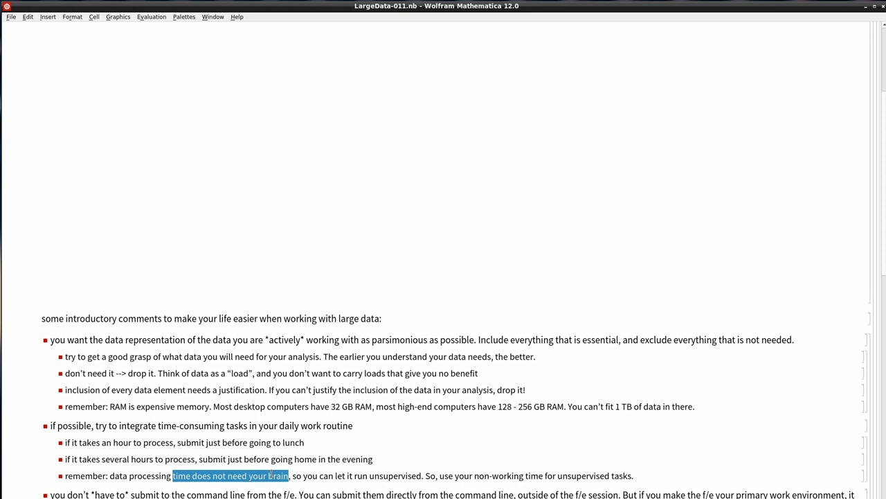
{"action": "left_click_drag", "start_coordinate": [475, 475], "coordinate": [613, 476]}
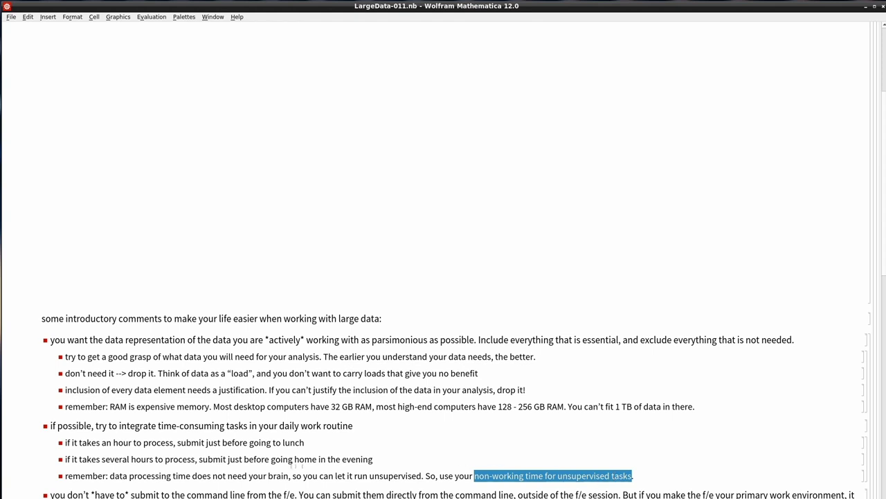
{"action": "left_click", "coordinate": [60, 486]}
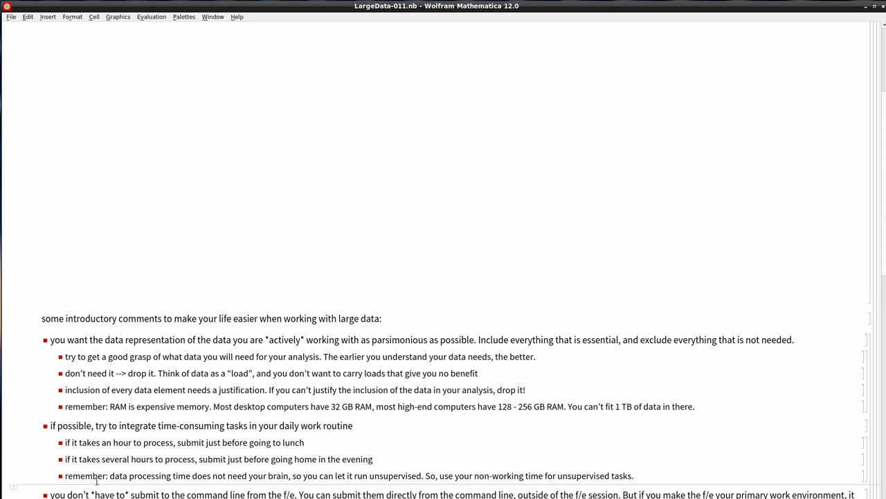
{"action": "double_click", "coordinate": [490, 476]}
{"action": "left_click", "coordinate": [77, 486]}
{"action": "scroll", "coordinate": [115, 466], "scroll_direction": "down", "scroll_amount": 3}
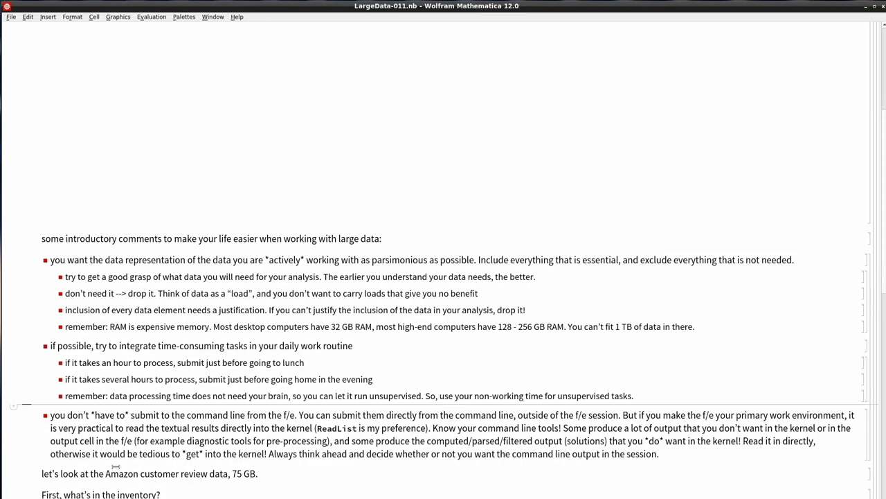
{"action": "left_click", "coordinate": [97, 465]}
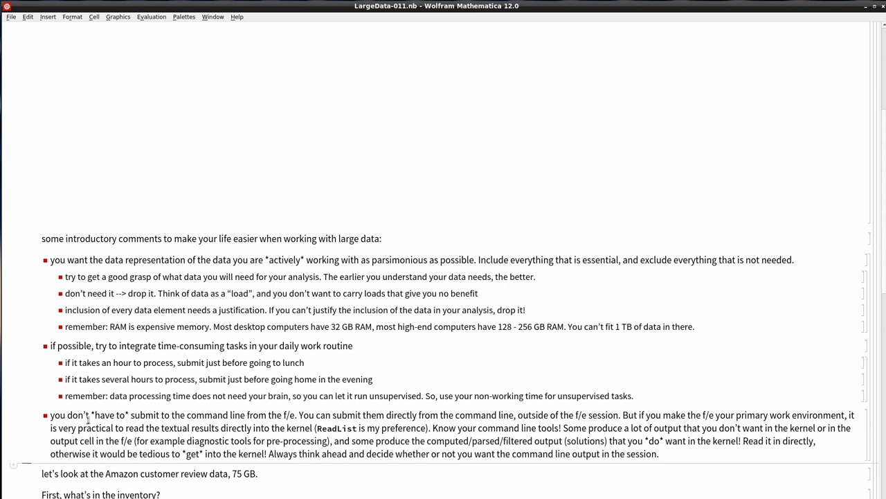
{"action": "left_click_drag", "start_coordinate": [94, 414], "coordinate": [297, 415]}
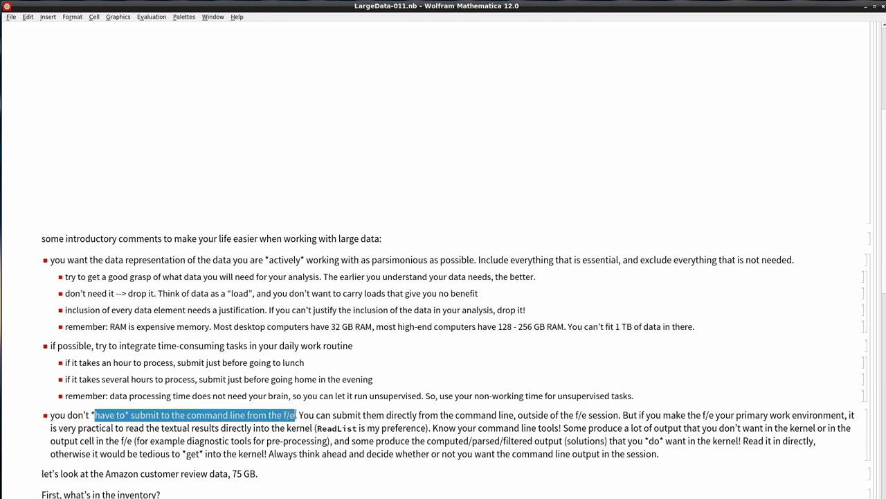
{"action": "left_click", "coordinate": [309, 414]}
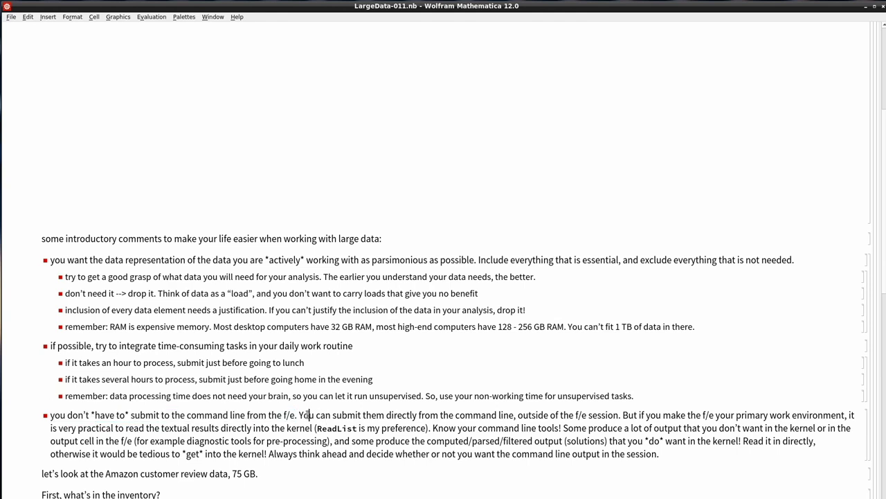
{"action": "left_click_drag", "start_coordinate": [309, 414], "coordinate": [590, 415]}
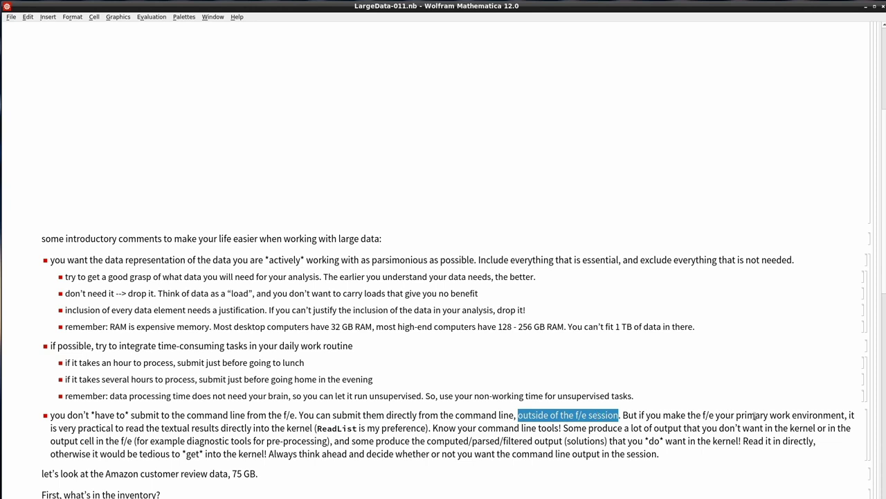
{"action": "double_click", "coordinate": [90, 428]}
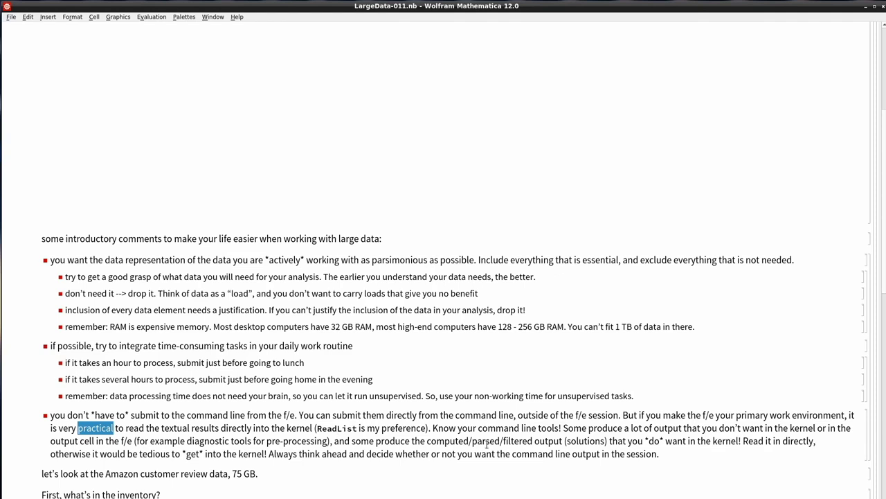
{"action": "left_click_drag", "start_coordinate": [444, 427], "coordinate": [543, 428]}
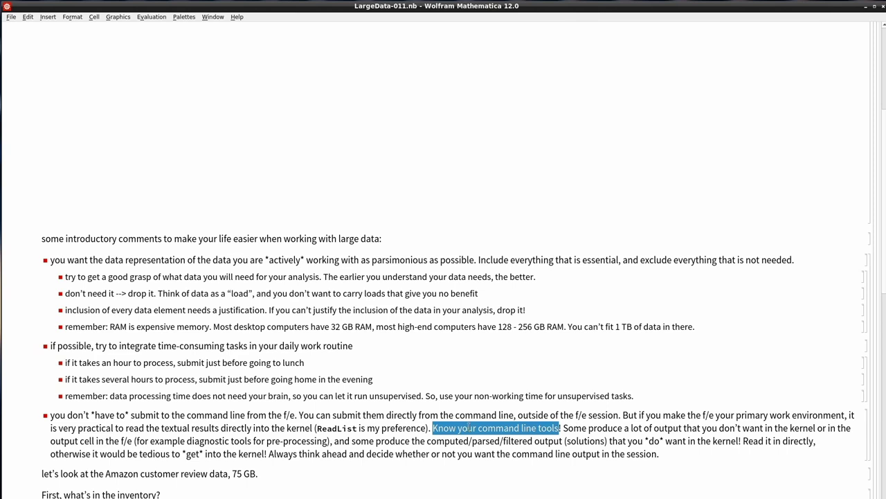
{"action": "left_click_drag", "start_coordinate": [563, 428], "coordinate": [795, 429]}
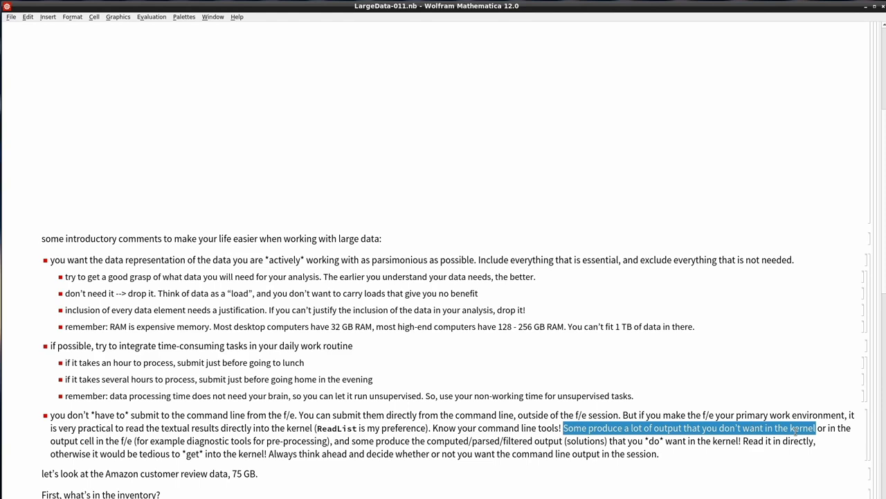
{"action": "left_click_drag", "start_coordinate": [51, 441], "coordinate": [299, 441]}
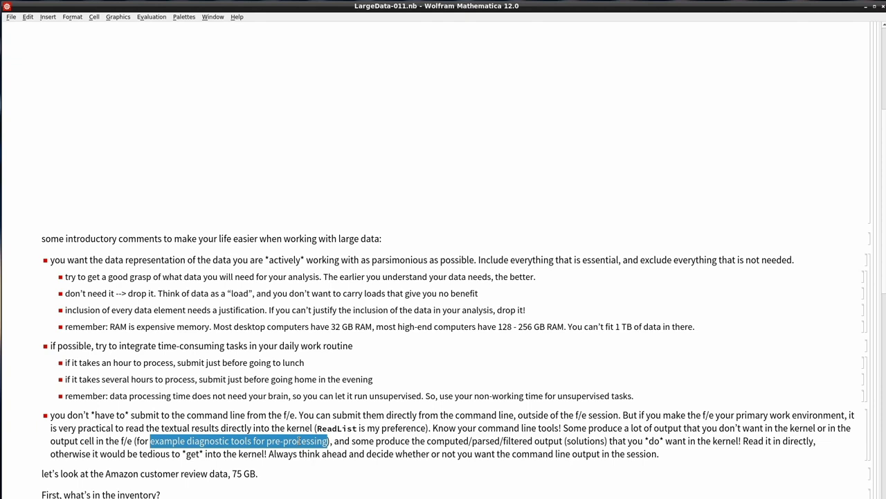
{"action": "left_click_drag", "start_coordinate": [353, 441], "coordinate": [584, 440]}
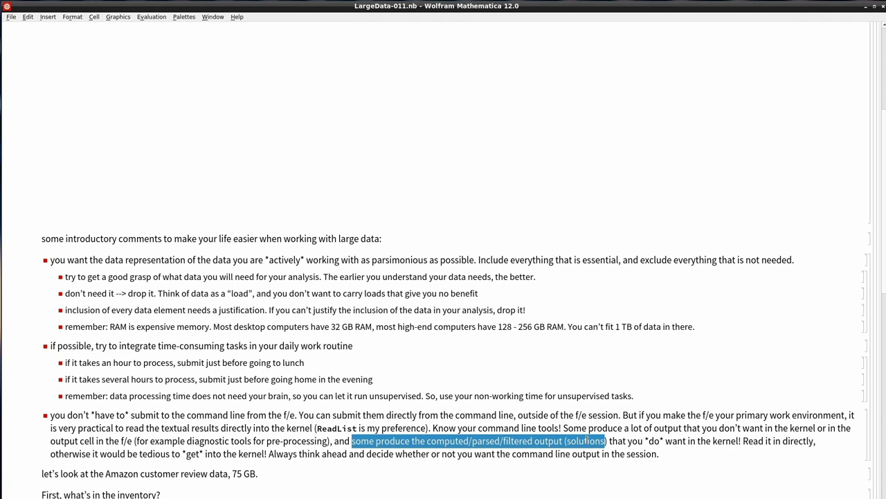
{"action": "left_click_drag", "start_coordinate": [622, 441], "coordinate": [716, 441]}
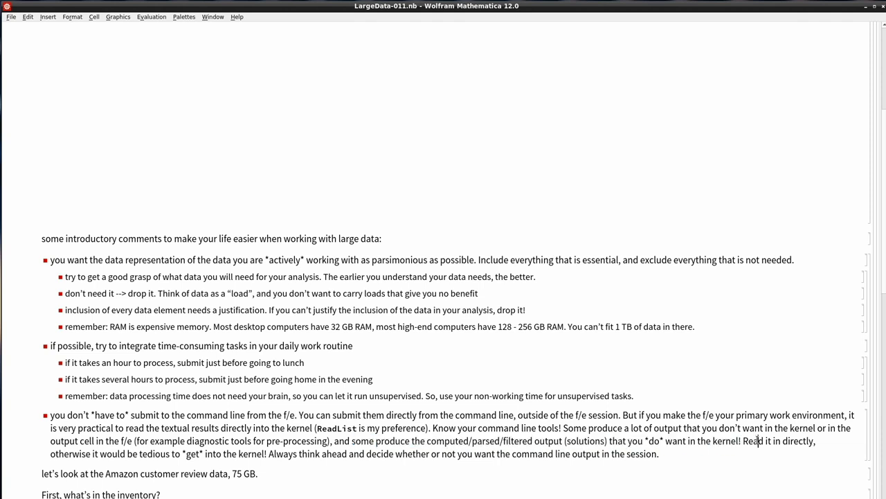
{"action": "double_click", "coordinate": [755, 438]}
{"action": "left_click_drag", "start_coordinate": [75, 453], "coordinate": [251, 454]}
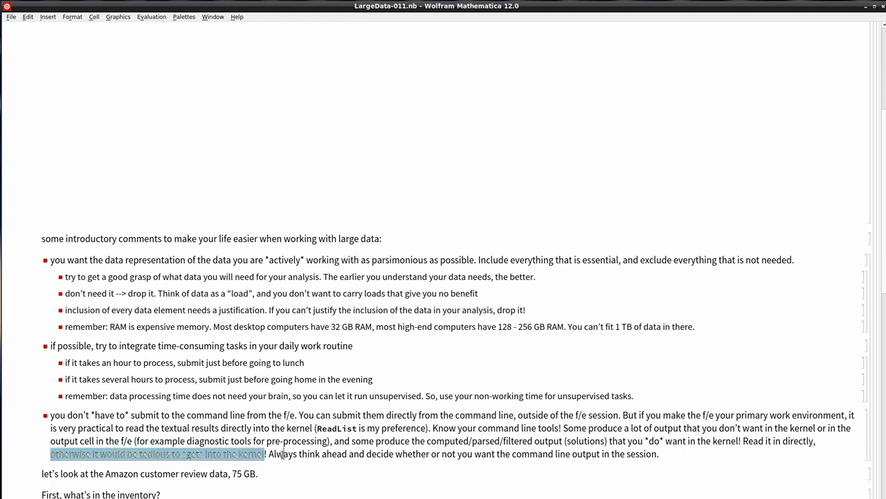
{"action": "left_click_drag", "start_coordinate": [284, 453], "coordinate": [627, 455]}
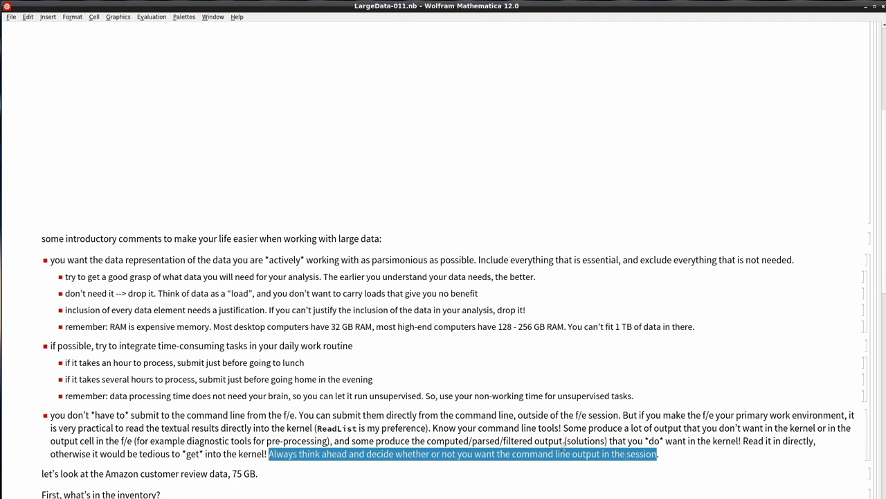
{"action": "left_click", "coordinate": [67, 464]}
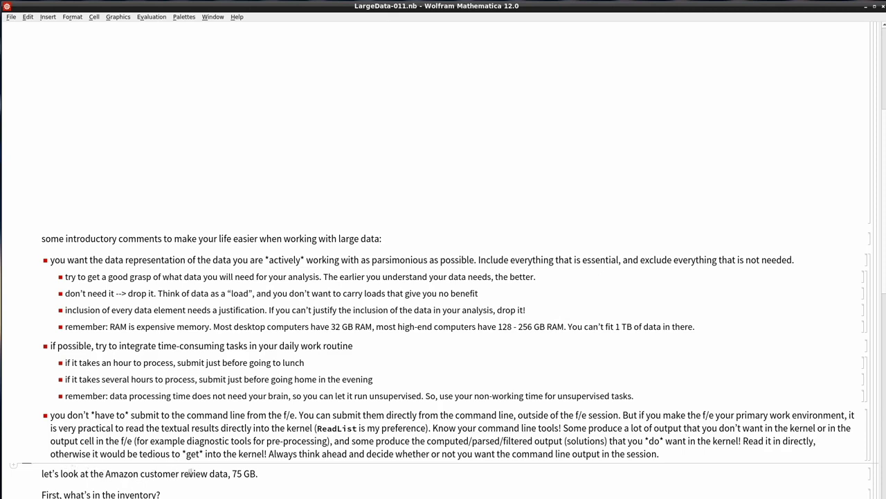
{"action": "left_click", "coordinate": [270, 477]}
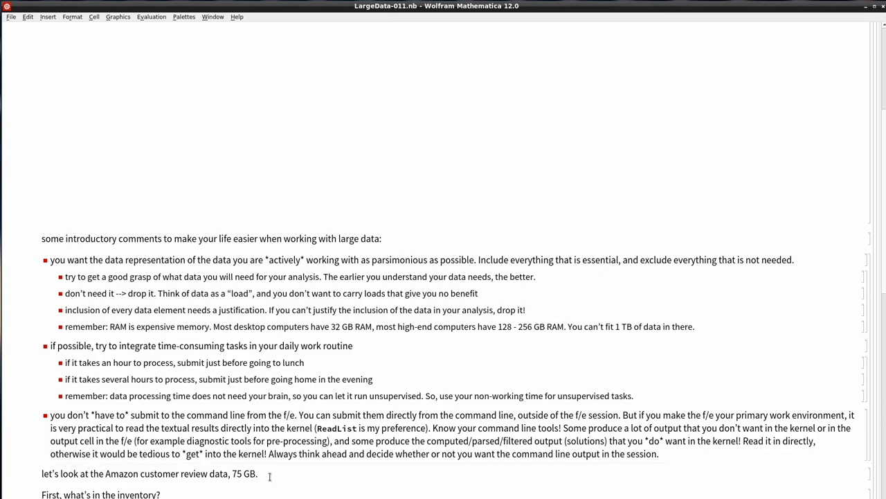
{"action": "scroll", "coordinate": [241, 405], "scroll_direction": "down", "scroll_amount": 1}
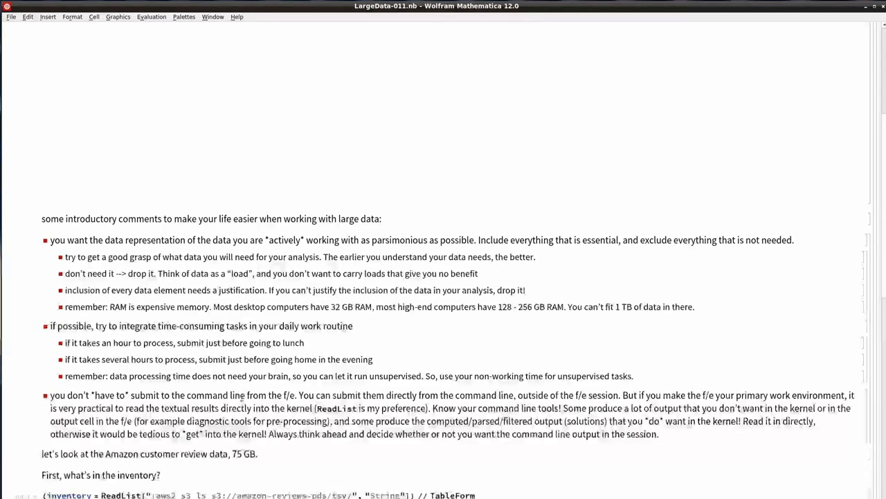
Run the ReadList inventory command that lists the S3 review files.
{"action": "scroll", "coordinate": [240, 395], "scroll_direction": "down", "scroll_amount": 1}
{"action": "scroll", "coordinate": [226, 398], "scroll_direction": "down", "scroll_amount": 1}
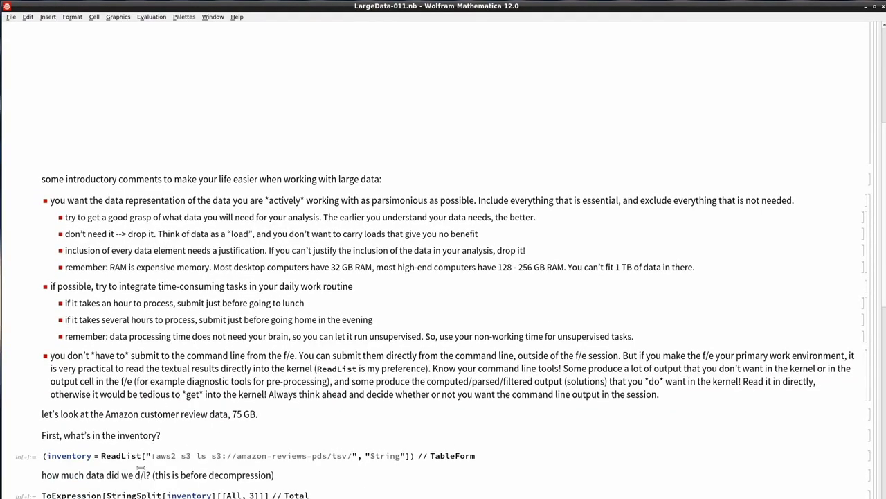
{"action": "left_click", "coordinate": [114, 455]}
{"action": "key", "text": "shift+Return"}
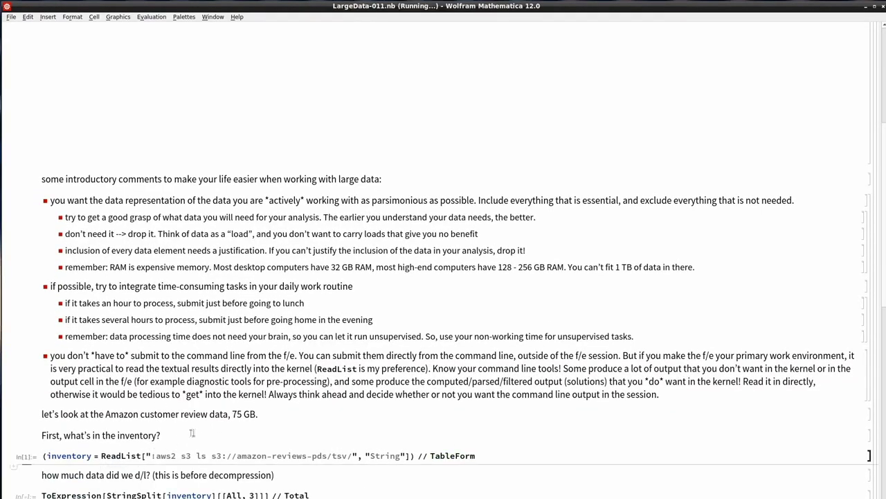
Point out the 's3 ls' part of the inventory command.
{"action": "scroll", "coordinate": [198, 431], "scroll_direction": "down", "scroll_amount": 1}
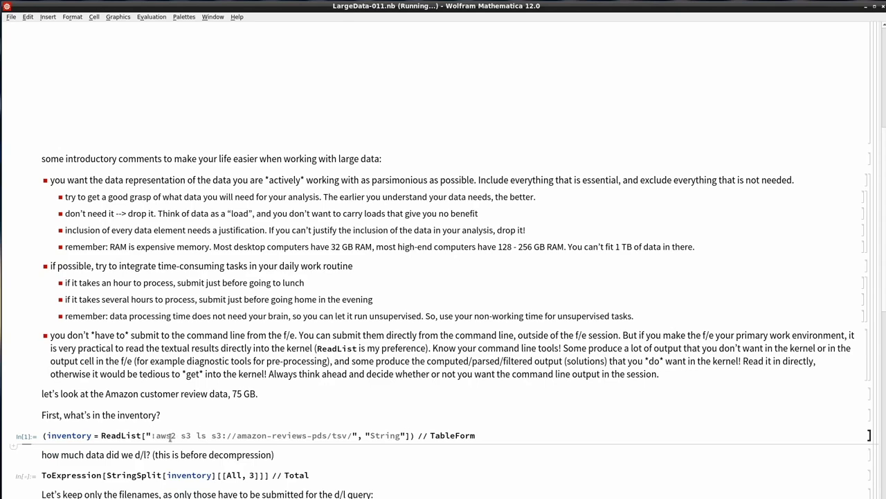
{"action": "scroll", "coordinate": [207, 396], "scroll_direction": "down", "scroll_amount": 1}
{"action": "scroll", "coordinate": [207, 396], "scroll_direction": "down", "scroll_amount": 3}
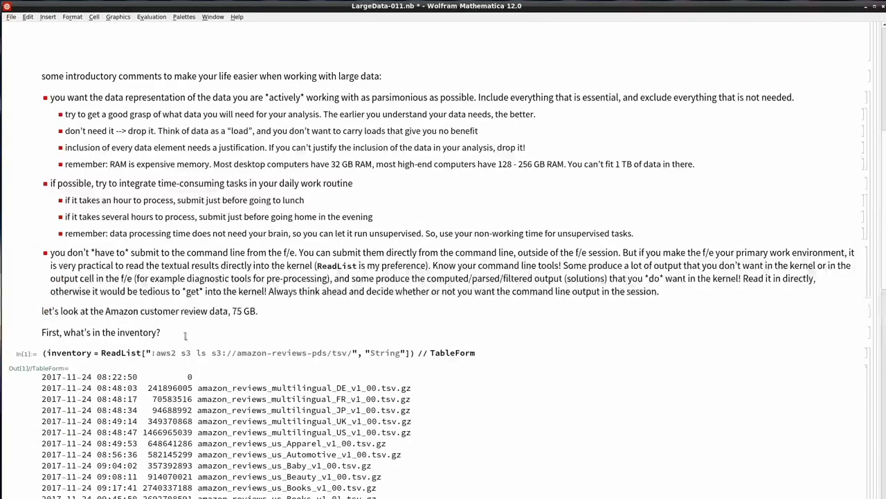
{"action": "double_click", "coordinate": [185, 353]}
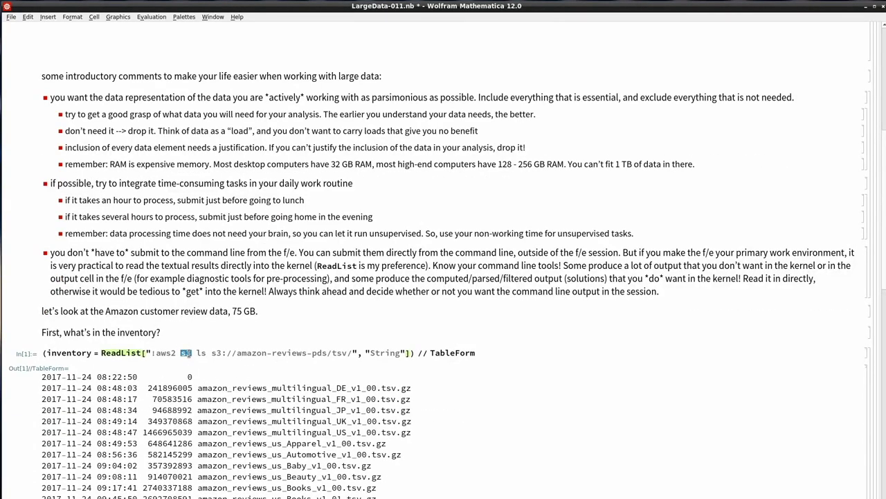
{"action": "double_click", "coordinate": [201, 352]}
{"action": "left_click", "coordinate": [209, 354]}
{"action": "double_click", "coordinate": [192, 353]}
{"action": "left_click_drag", "start_coordinate": [192, 353], "coordinate": [205, 354]}
{"action": "left_click", "coordinate": [161, 333]}
Highlight the Apparel, Automotive, Watches and Wireless entries in the file listing.
{"action": "scroll", "coordinate": [221, 392], "scroll_direction": "down", "scroll_amount": 10}
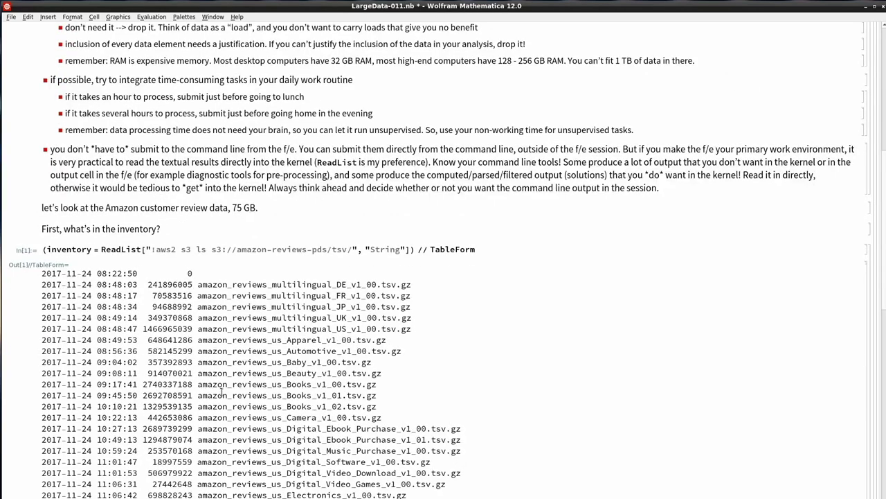
{"action": "scroll", "coordinate": [222, 392], "scroll_direction": "down", "scroll_amount": 3}
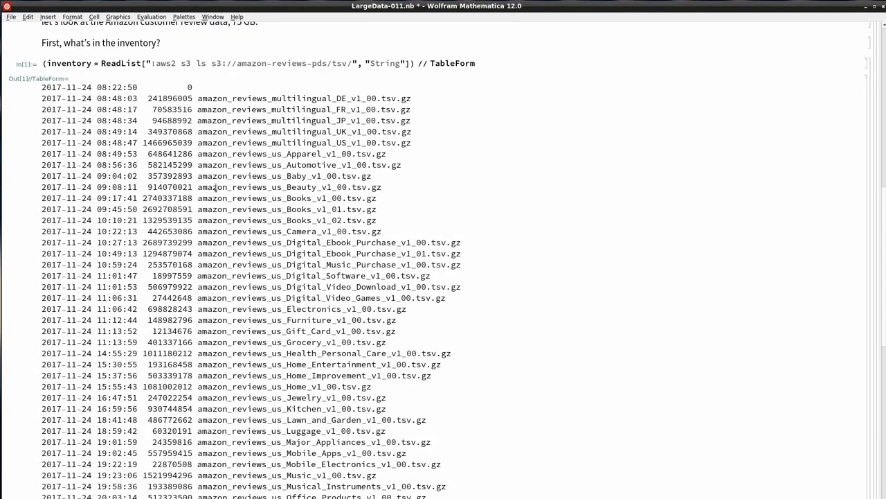
{"action": "left_click_drag", "start_coordinate": [199, 154], "coordinate": [310, 158]}
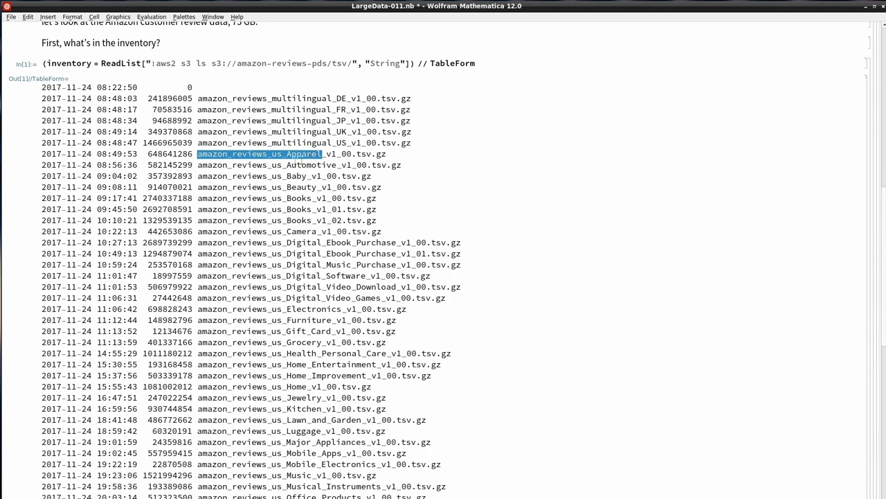
{"action": "left_click_drag", "start_coordinate": [205, 167], "coordinate": [305, 165]}
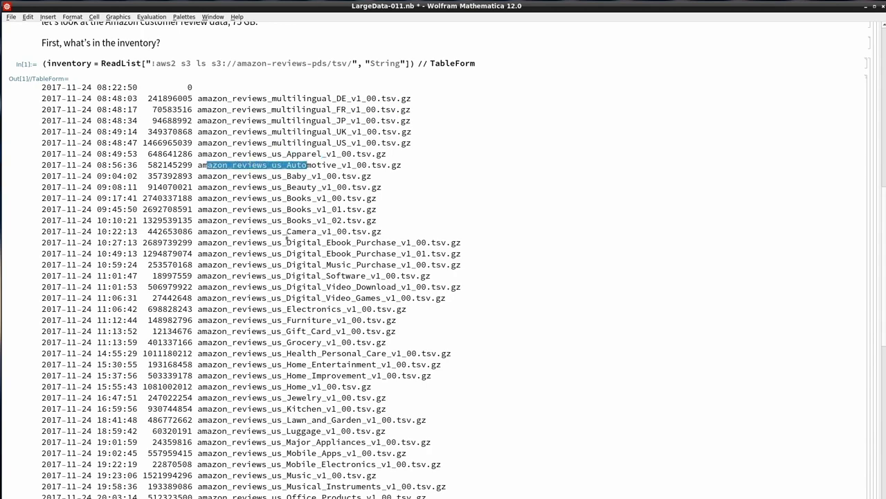
{"action": "scroll", "coordinate": [282, 287], "scroll_direction": "down", "scroll_amount": 10}
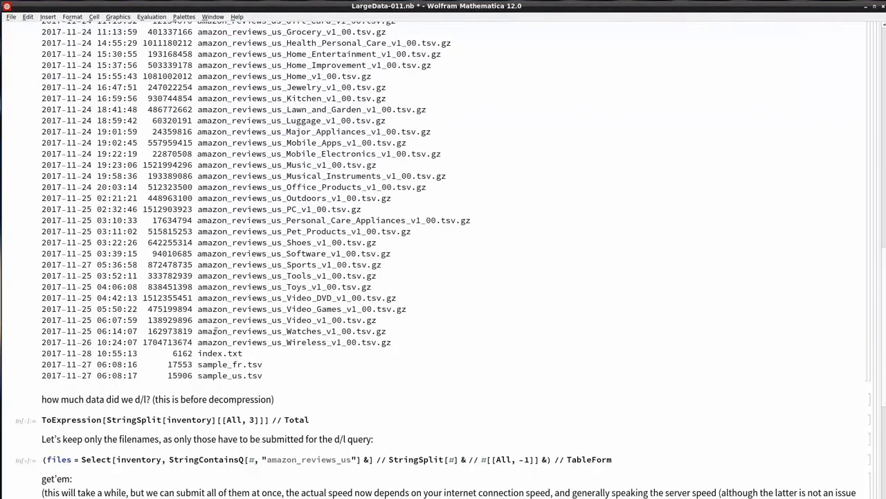
{"action": "left_click_drag", "start_coordinate": [201, 331], "coordinate": [322, 342]}
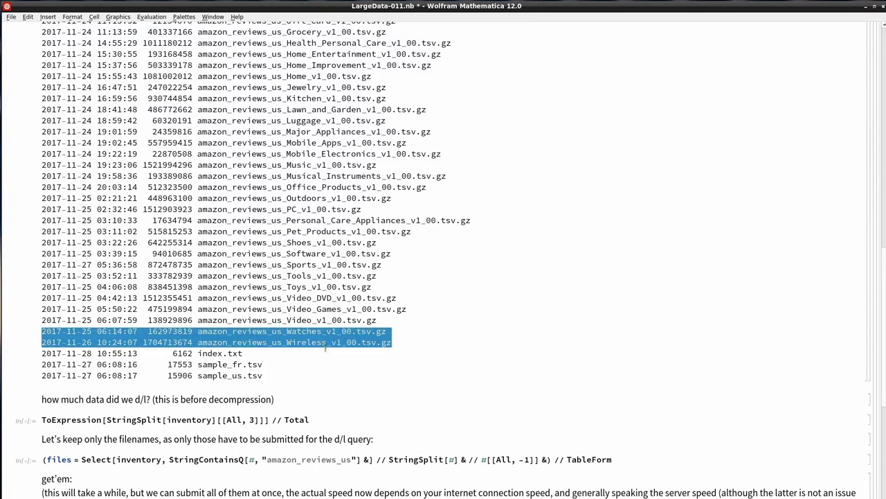
{"action": "left_click", "coordinate": [208, 353]}
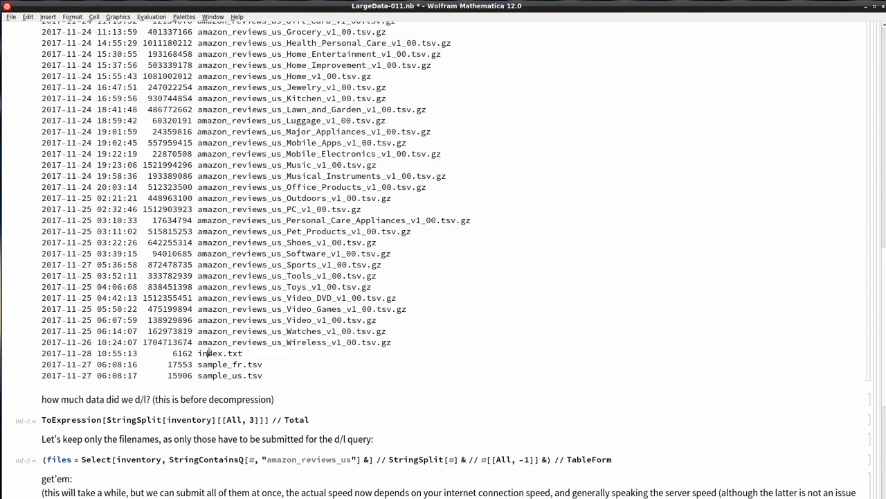
{"action": "left_click_drag", "start_coordinate": [209, 353], "coordinate": [235, 375]}
Highlight the five multilingual DE–US rows and the amazon_reviews_us prefix on Apparel.
{"action": "scroll", "coordinate": [367, 376], "scroll_direction": "up", "scroll_amount": 1}
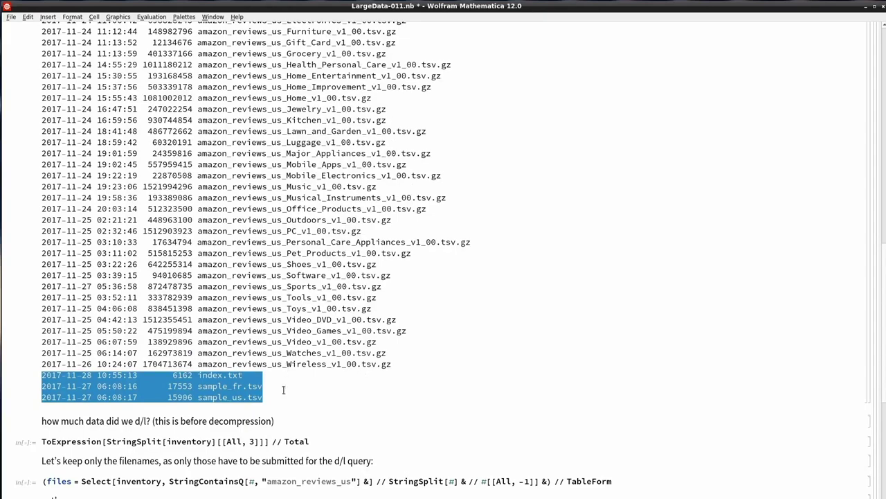
{"action": "scroll", "coordinate": [283, 390], "scroll_direction": "up", "scroll_amount": 8}
{"action": "scroll", "coordinate": [283, 389], "scroll_direction": "up", "scroll_amount": 10}
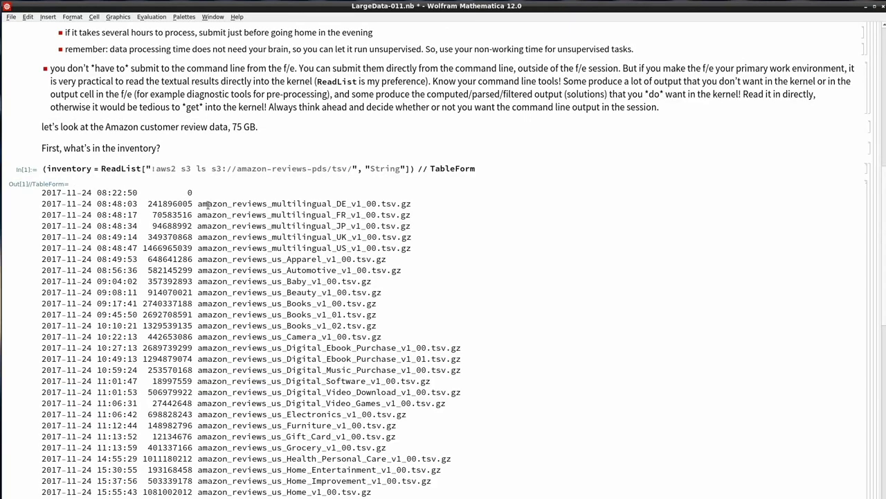
{"action": "double_click", "coordinate": [214, 206]}
{"action": "left_click_drag", "start_coordinate": [213, 206], "coordinate": [324, 246]}
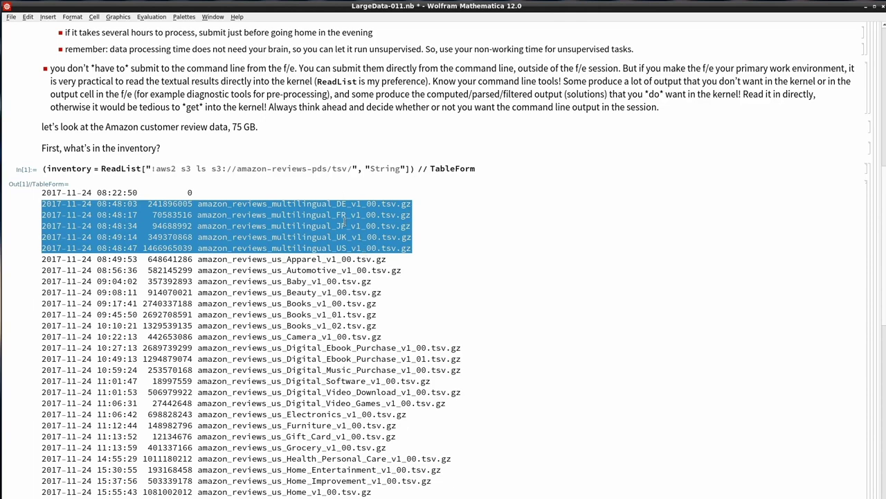
{"action": "left_click", "coordinate": [428, 225]}
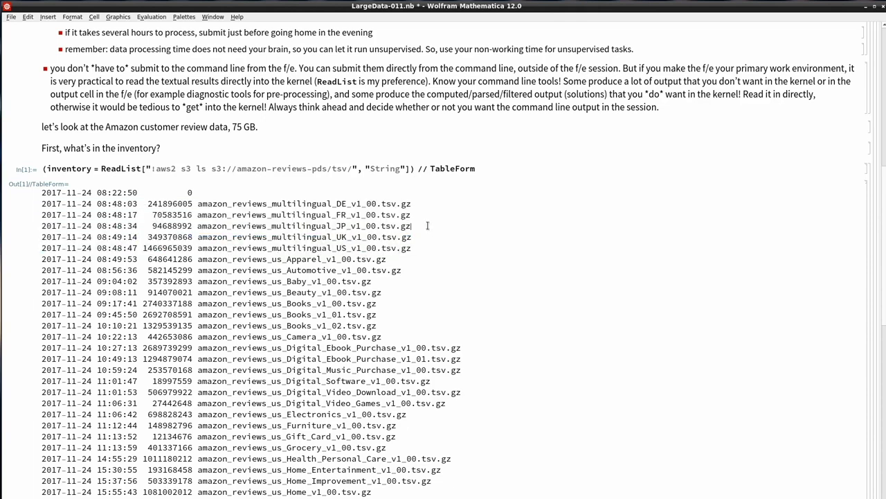
{"action": "left_click_drag", "start_coordinate": [177, 204], "coordinate": [179, 248]}
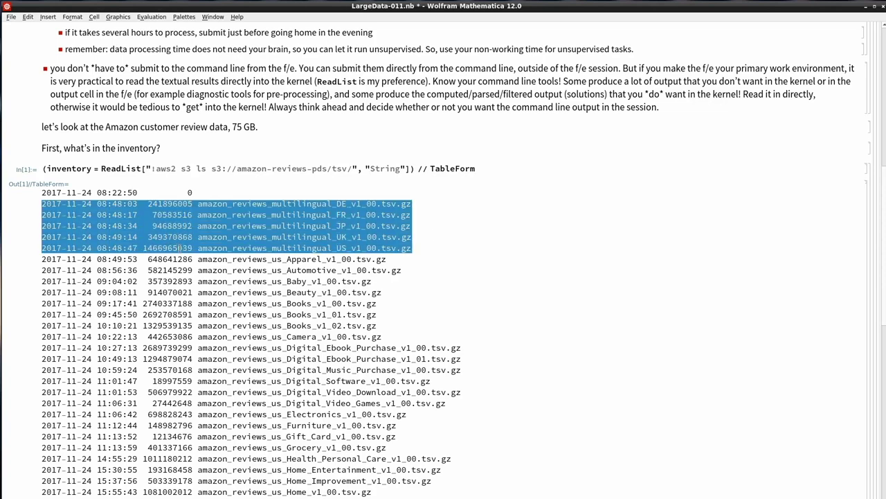
{"action": "left_click", "coordinate": [213, 259]}
{"action": "left_click_drag", "start_coordinate": [213, 259], "coordinate": [283, 262]}
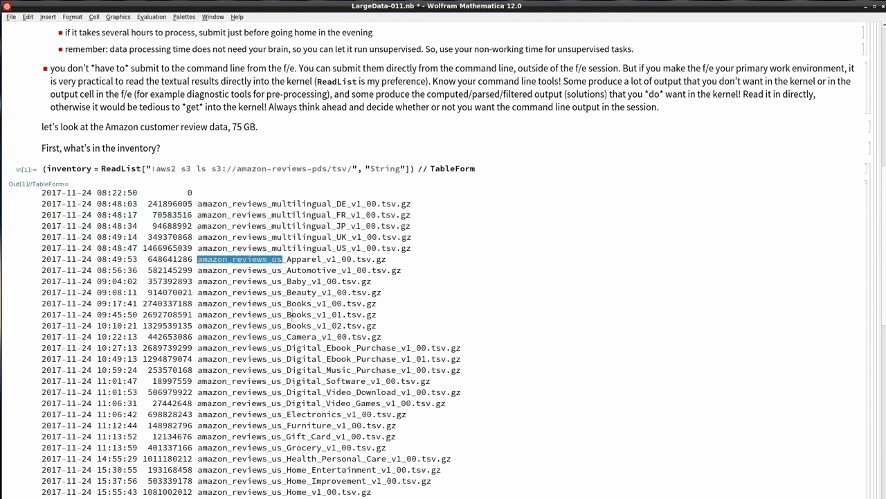
{"action": "left_click", "coordinate": [295, 260]}
Scroll down to the ToExpression … // Total input cell and place the caret in it.
{"action": "scroll", "coordinate": [180, 360], "scroll_direction": "down", "scroll_amount": 8}
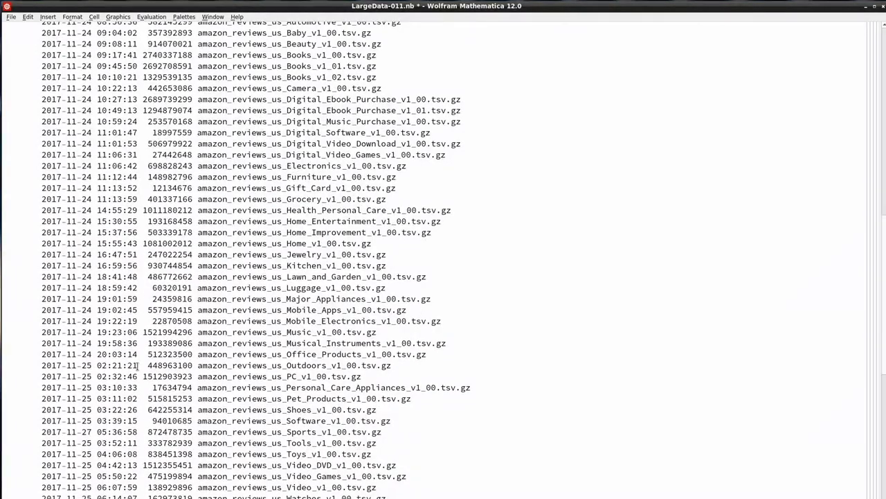
{"action": "scroll", "coordinate": [137, 367], "scroll_direction": "down", "scroll_amount": 4}
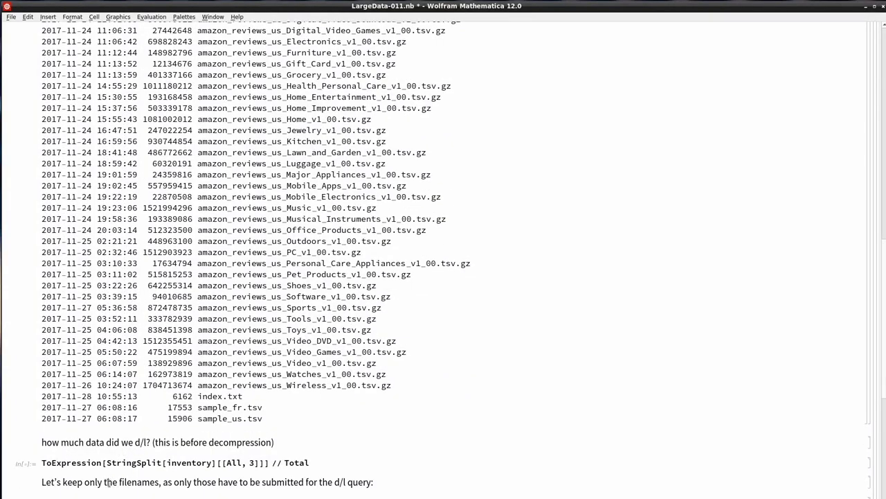
{"action": "left_click", "coordinate": [69, 461]}
Compute the total size and point out ToExpression, StringSplit and [[All, 3]] in the formula.
{"action": "key", "text": "shift+Return"}
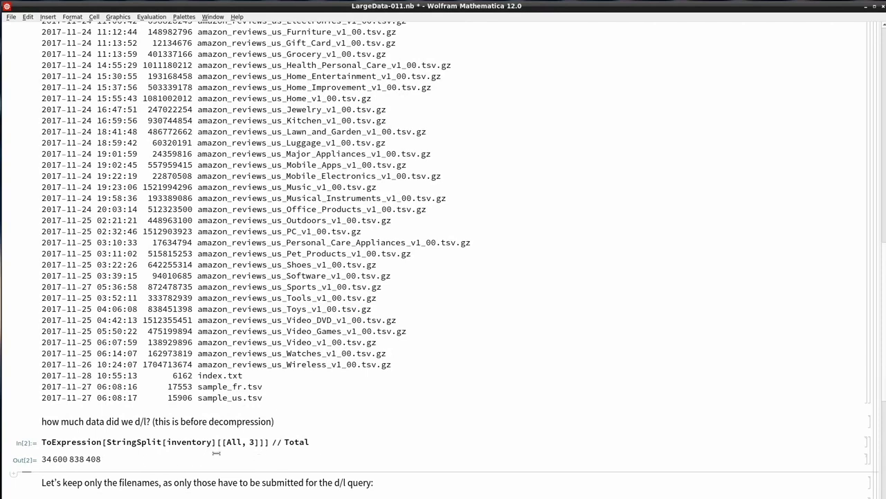
{"action": "left_click", "coordinate": [181, 442]}
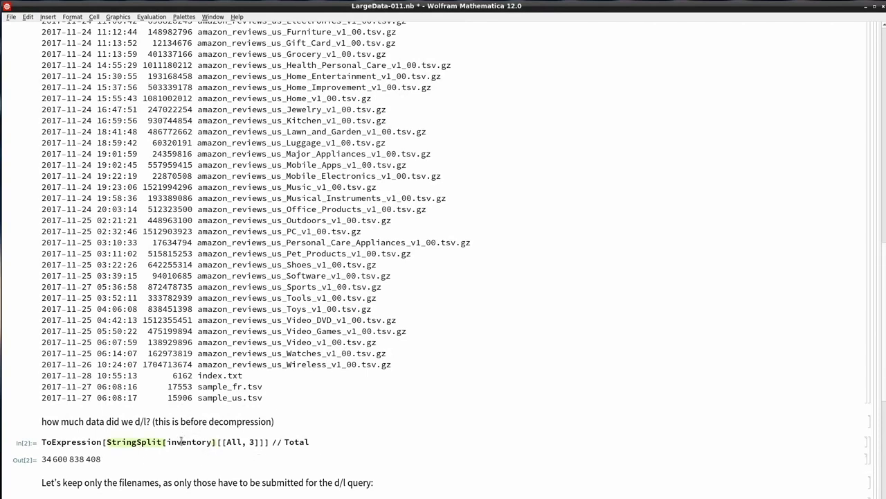
{"action": "double_click", "coordinate": [181, 441]}
{"action": "double_click", "coordinate": [126, 441]}
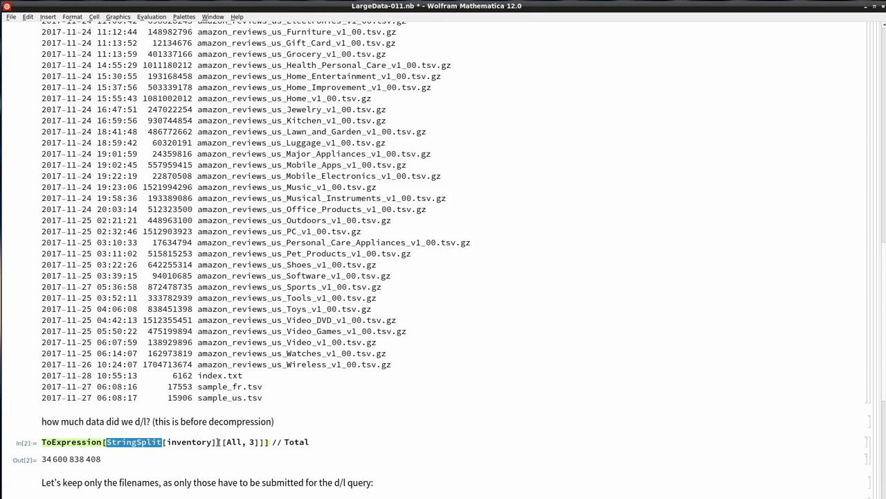
{"action": "left_click_drag", "start_coordinate": [217, 442], "coordinate": [263, 442]}
{"action": "double_click", "coordinate": [71, 442]}
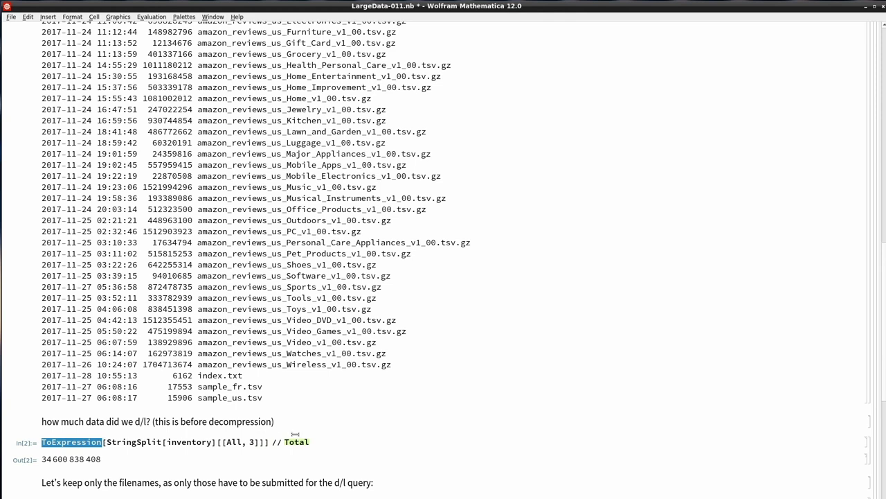
{"action": "left_click", "coordinate": [62, 467]}
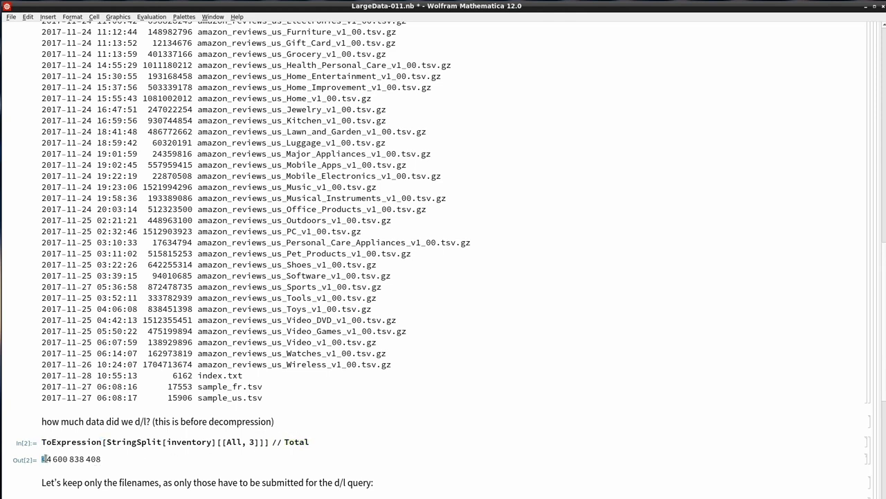
{"action": "left_click_drag", "start_coordinate": [43, 459], "coordinate": [53, 460]}
{"action": "left_click", "coordinate": [147, 469]}
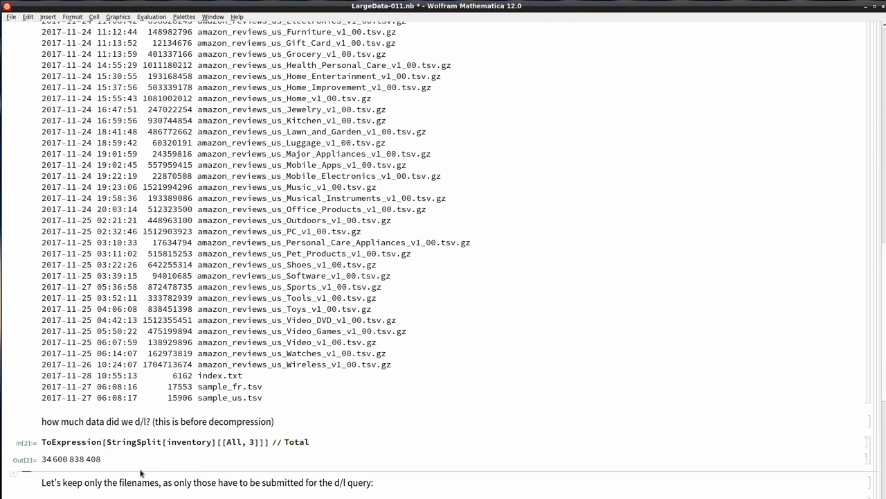
{"action": "scroll", "coordinate": [146, 468], "scroll_direction": "down", "scroll_amount": 3}
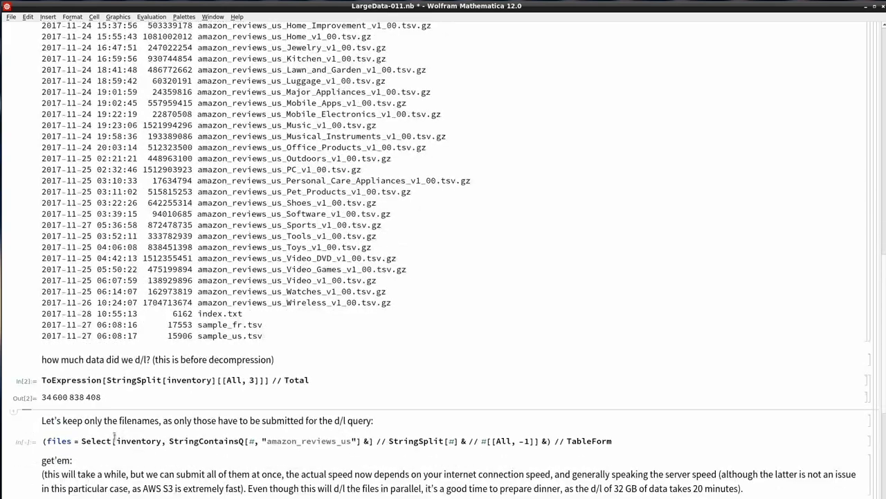
{"action": "left_click", "coordinate": [131, 441]}
Run the files Select cell and scroll its table down to the Watches and Wireless names.
{"action": "key", "text": "shift+Return"}
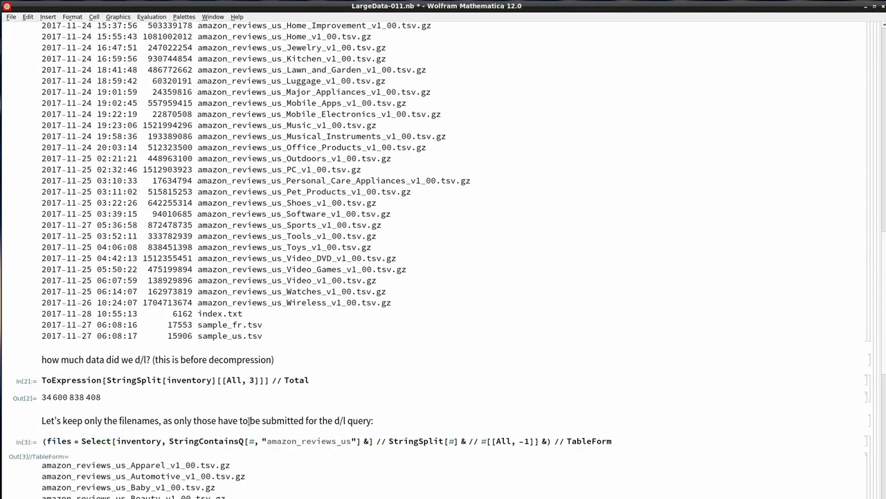
{"action": "scroll", "coordinate": [245, 418], "scroll_direction": "down", "scroll_amount": 2}
{"action": "scroll", "coordinate": [246, 418], "scroll_direction": "down", "scroll_amount": 5}
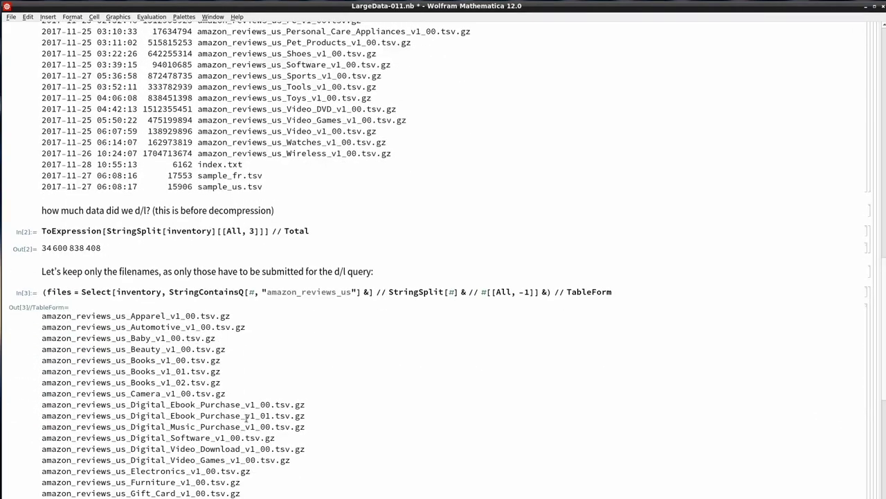
{"action": "scroll", "coordinate": [246, 418], "scroll_direction": "down", "scroll_amount": 11}
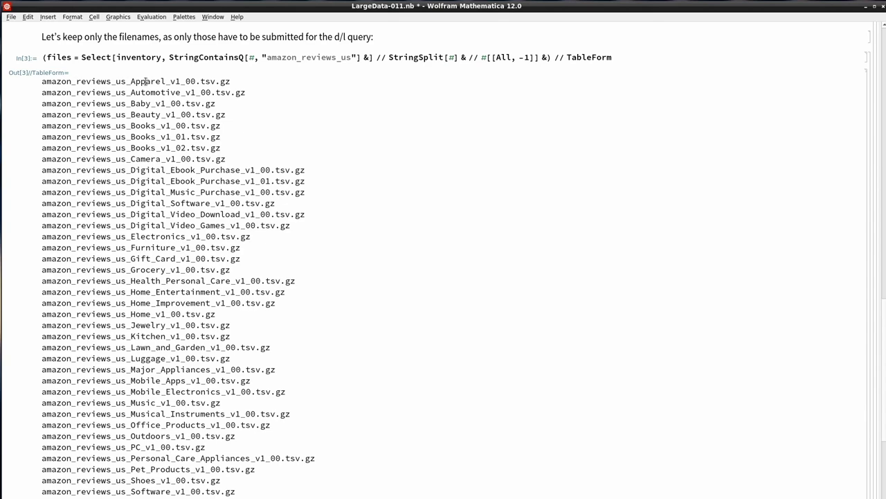
{"action": "left_click_drag", "start_coordinate": [137, 80], "coordinate": [146, 91]}
{"action": "scroll", "coordinate": [176, 316], "scroll_direction": "down", "scroll_amount": 1}
{"action": "scroll", "coordinate": [161, 245], "scroll_direction": "down", "scroll_amount": 4}
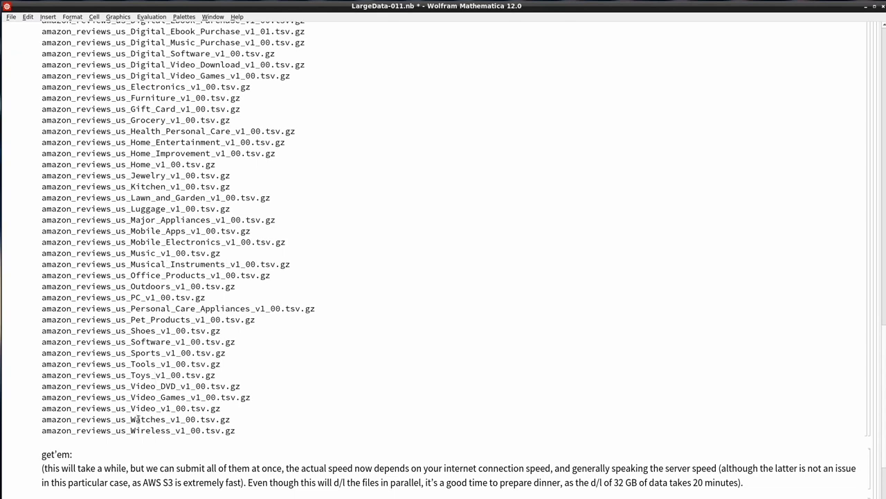
{"action": "left_click_drag", "start_coordinate": [138, 419], "coordinate": [147, 435]}
{"action": "left_click", "coordinate": [73, 446]}
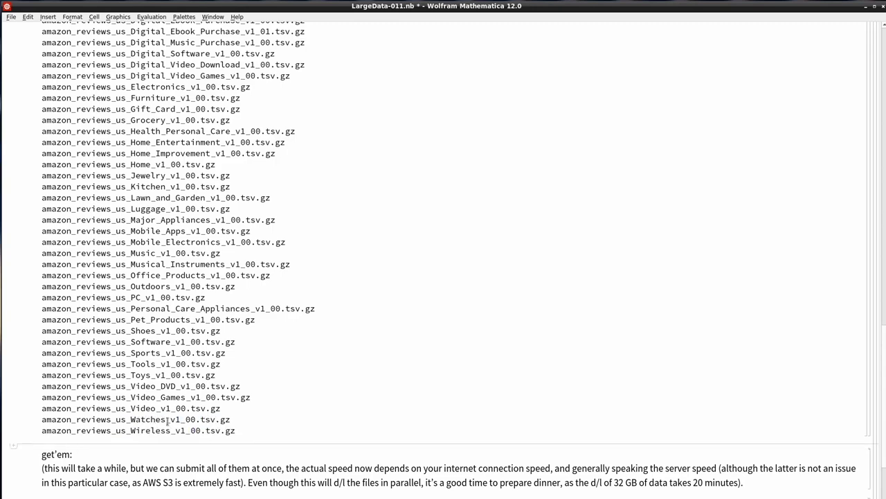
Bring the aws2 download command into view and point out 's3 cp' in it.
{"action": "scroll", "coordinate": [167, 421], "scroll_direction": "down", "scroll_amount": 3}
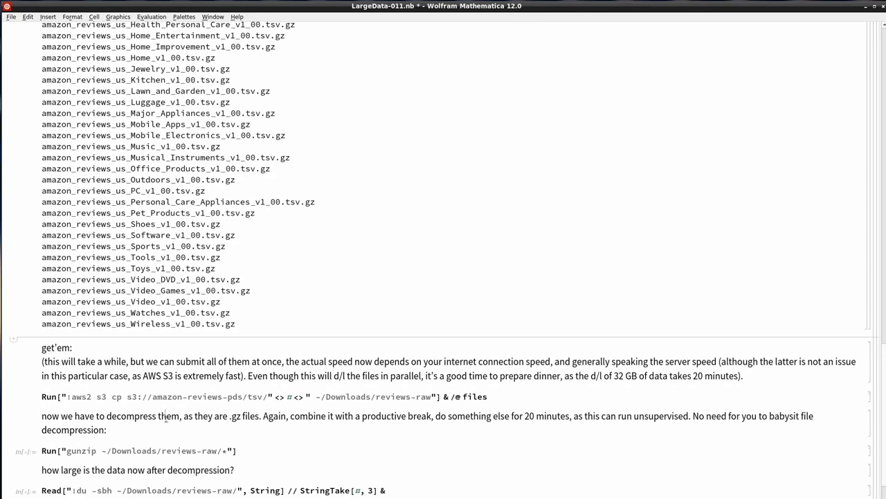
{"action": "scroll", "coordinate": [113, 381], "scroll_direction": "up", "scroll_amount": 1}
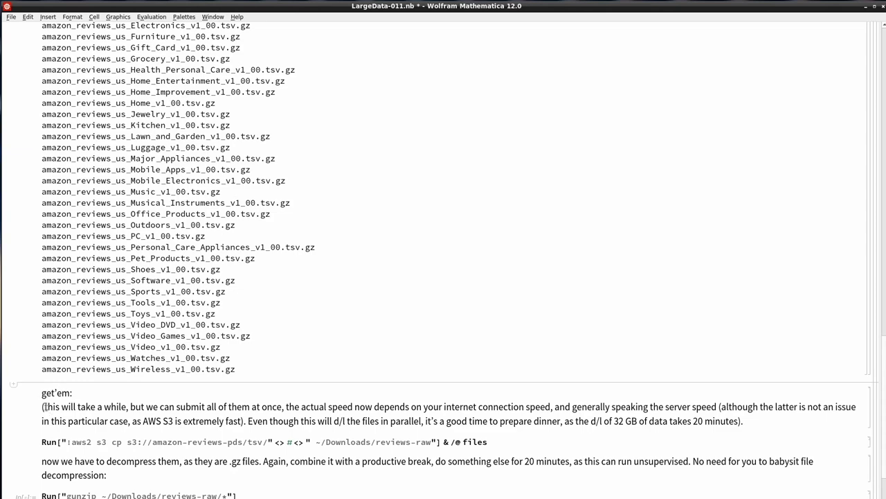
{"action": "scroll", "coordinate": [52, 409], "scroll_direction": "down", "scroll_amount": 1}
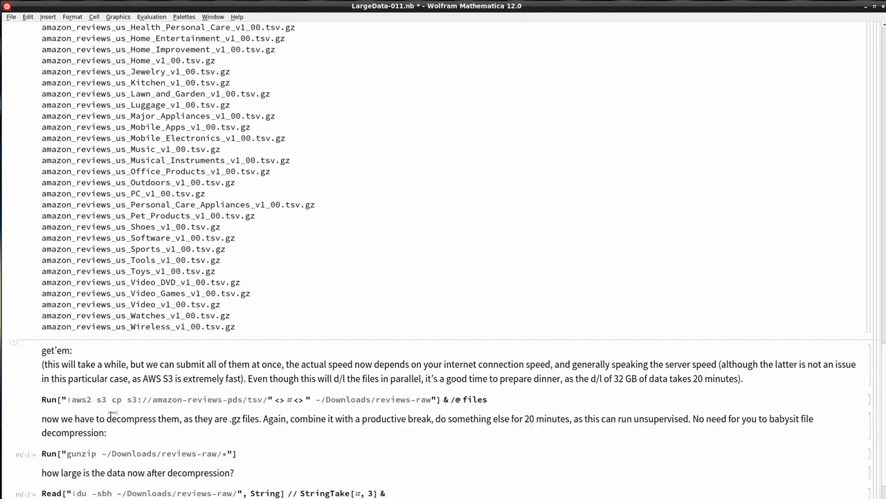
{"action": "double_click", "coordinate": [99, 400]}
{"action": "left_click_drag", "start_coordinate": [99, 400], "coordinate": [119, 402]}
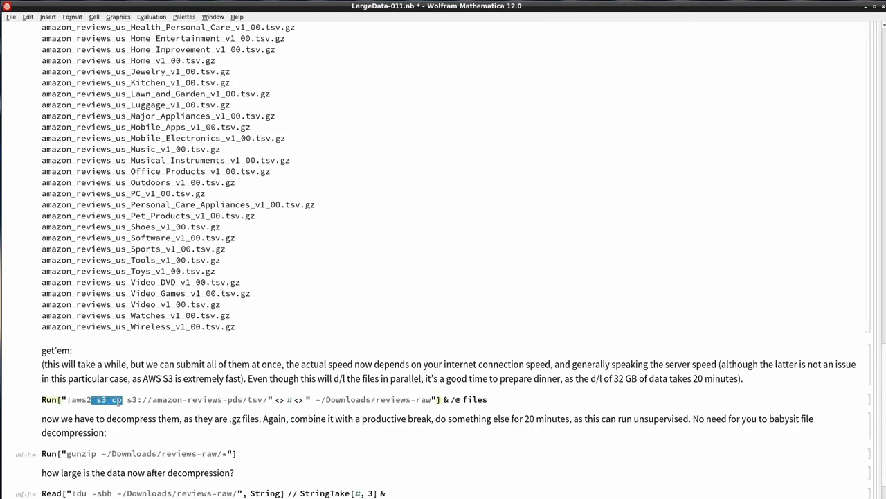
{"action": "left_click", "coordinate": [119, 401]}
{"action": "double_click", "coordinate": [117, 401]}
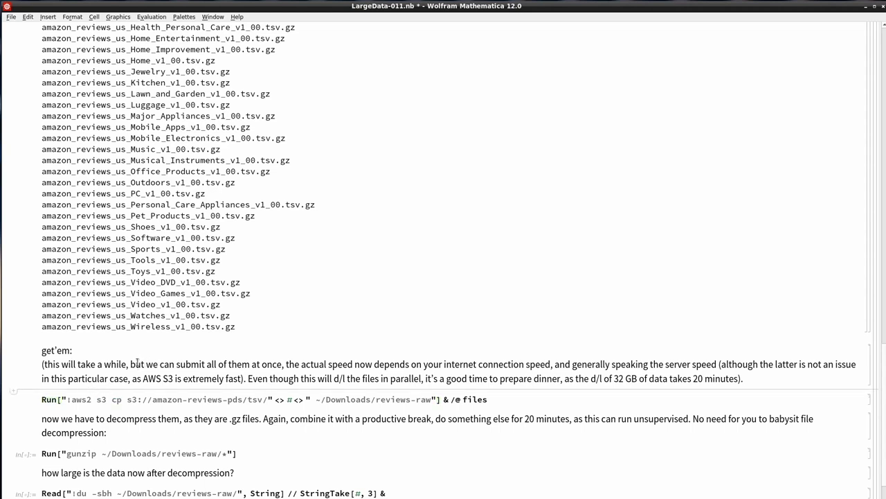
Highlight 'submitting all at once', 'generally speaking the server speed' and 'AWS S3' in the note.
{"action": "left_click_drag", "start_coordinate": [131, 363], "coordinate": [288, 358]}
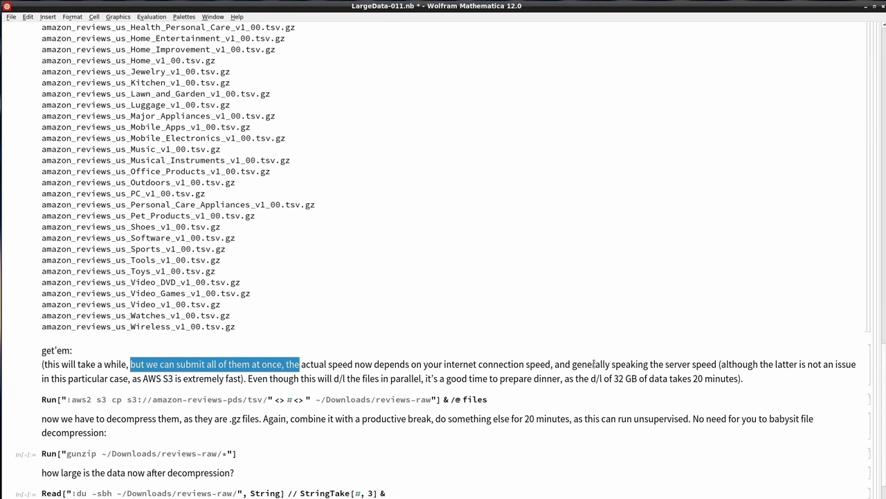
{"action": "left_click_drag", "start_coordinate": [594, 363], "coordinate": [717, 364]}
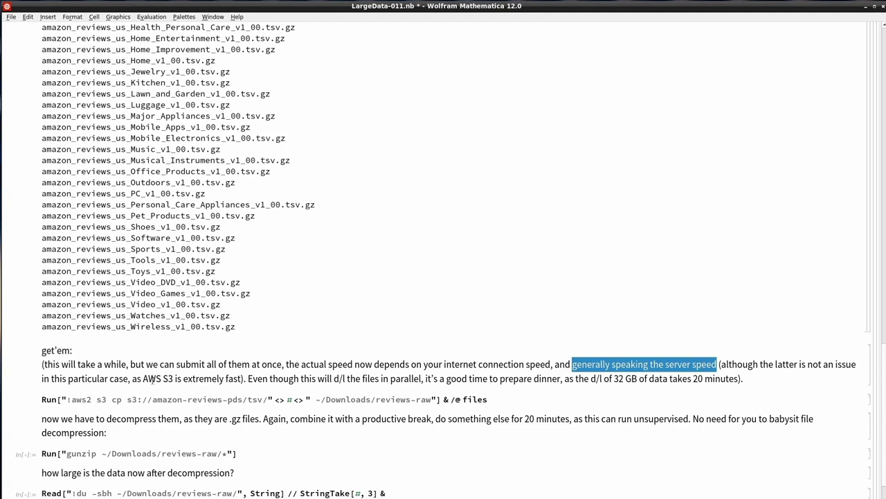
{"action": "left_click_drag", "start_coordinate": [142, 378], "coordinate": [173, 379]}
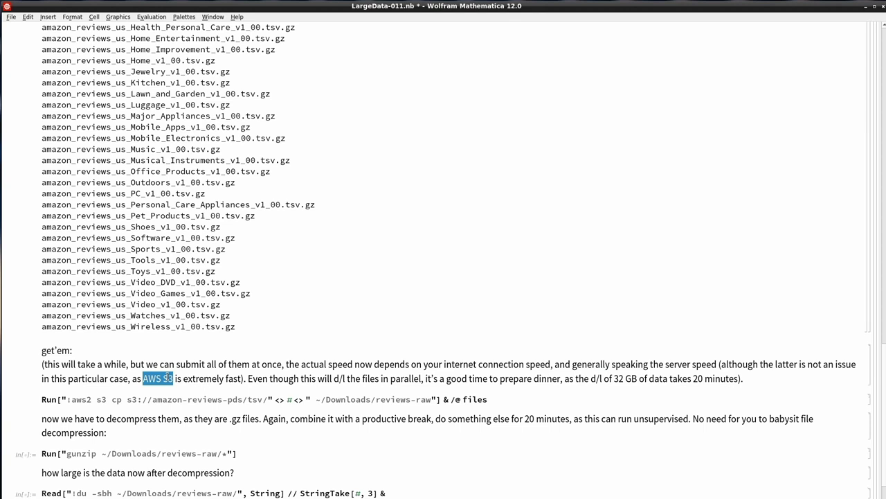
{"action": "left_click", "coordinate": [203, 378]}
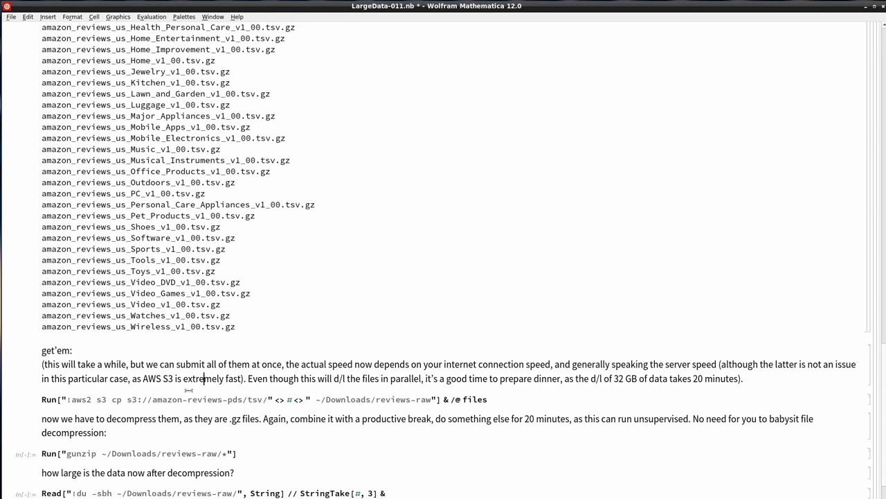
{"action": "left_click", "coordinate": [187, 391]}
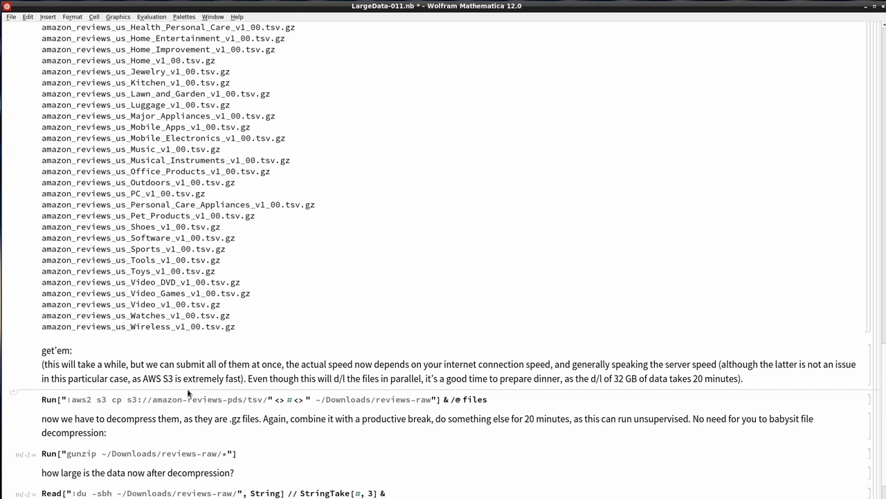
Highlight the sentence about parallel downloads and the 32 GB download size.
{"action": "left_click", "coordinate": [257, 378]}
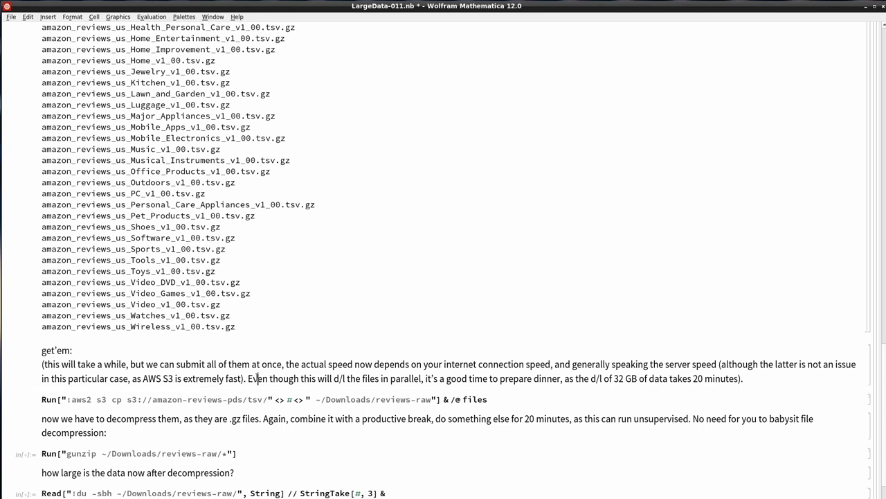
{"action": "left_click_drag", "start_coordinate": [257, 378], "coordinate": [402, 378]}
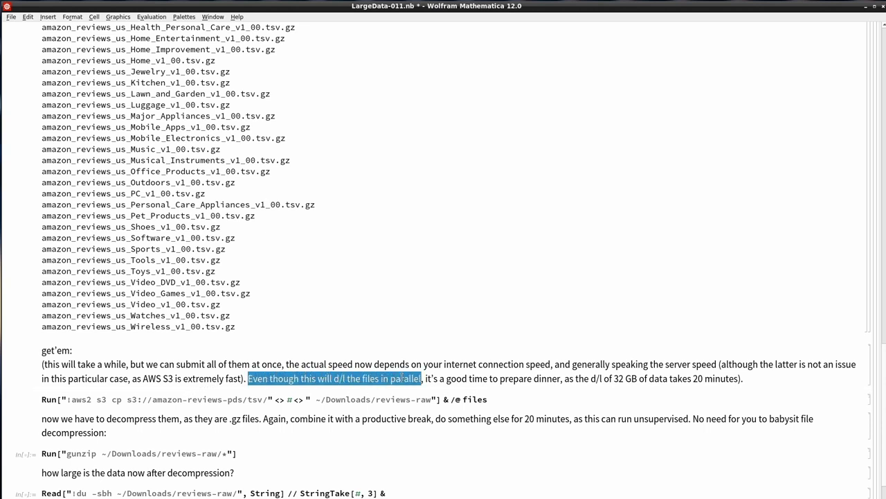
{"action": "left_click", "coordinate": [460, 385]}
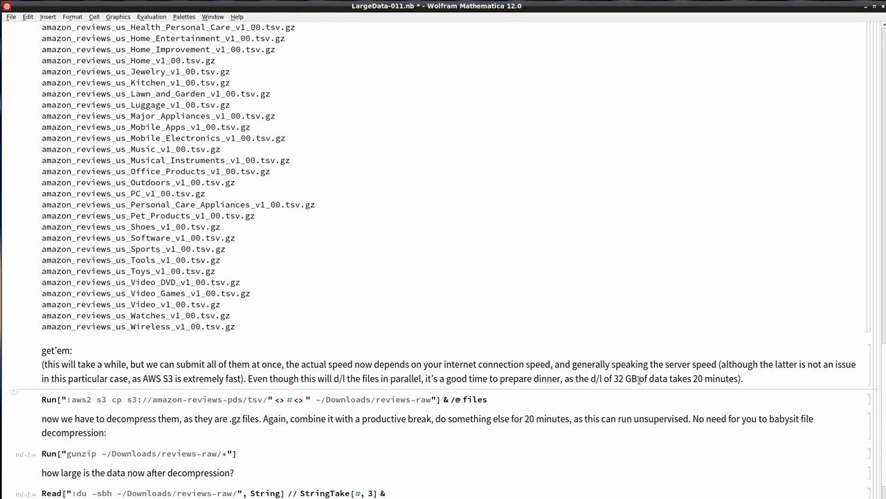
{"action": "left_click_drag", "start_coordinate": [617, 378], "coordinate": [698, 376]}
{"action": "left_click", "coordinate": [701, 376]}
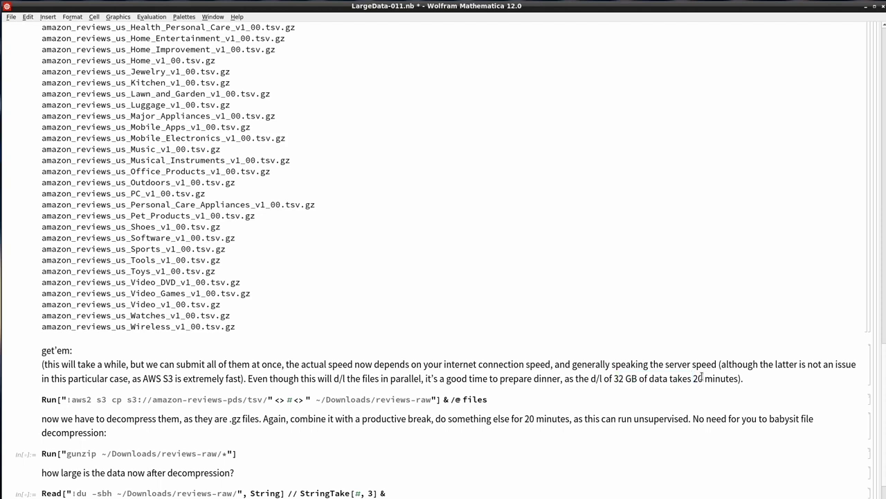
{"action": "left_click", "coordinate": [625, 376]}
{"action": "key", "text": "BackSpace"}
{"action": "type", "text": "5"}
{"action": "left_click", "coordinate": [103, 389]}
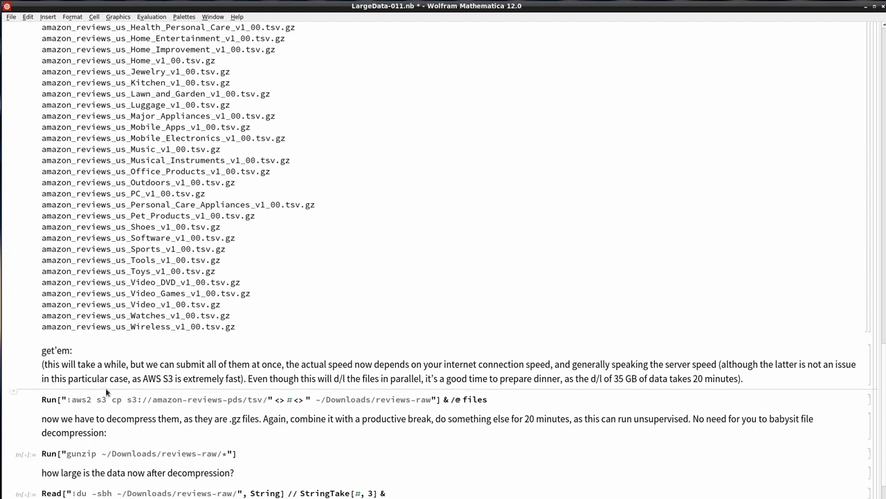
{"action": "scroll", "coordinate": [171, 348], "scroll_direction": "down", "scroll_amount": 1}
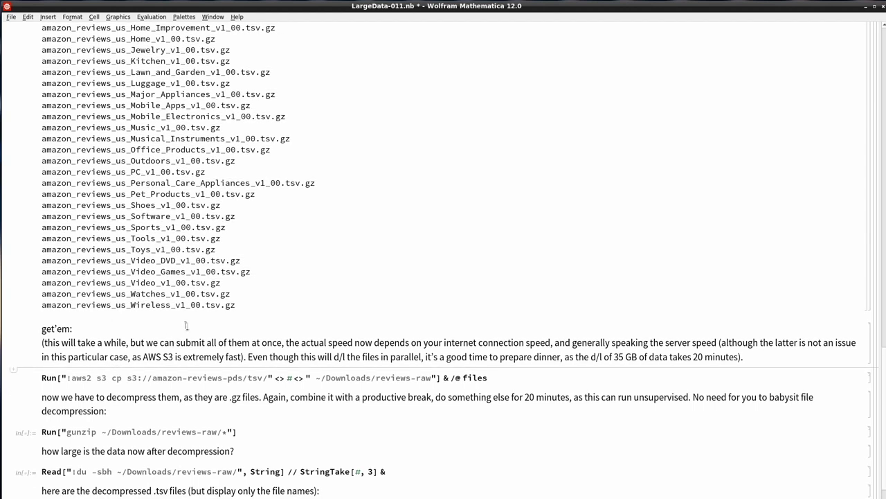
{"action": "left_click", "coordinate": [870, 378]}
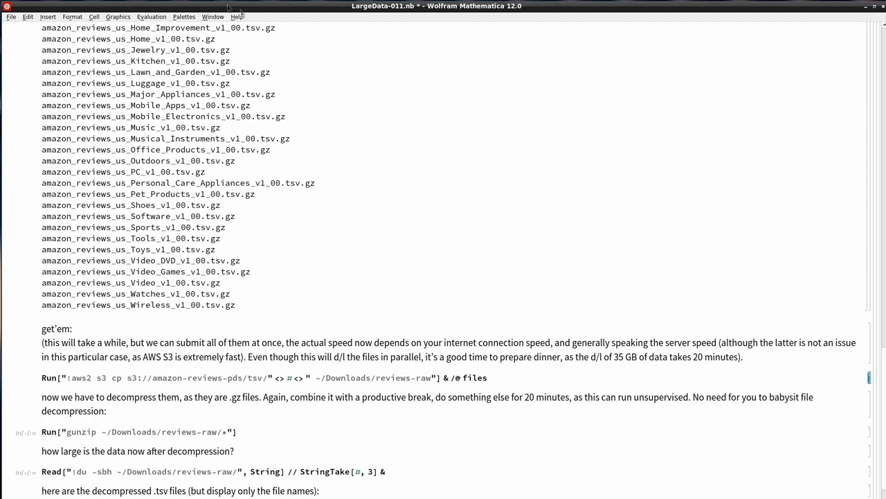
{"action": "left_click", "coordinate": [93, 17]}
{"action": "mouse_move", "coordinate": [145, 40]}
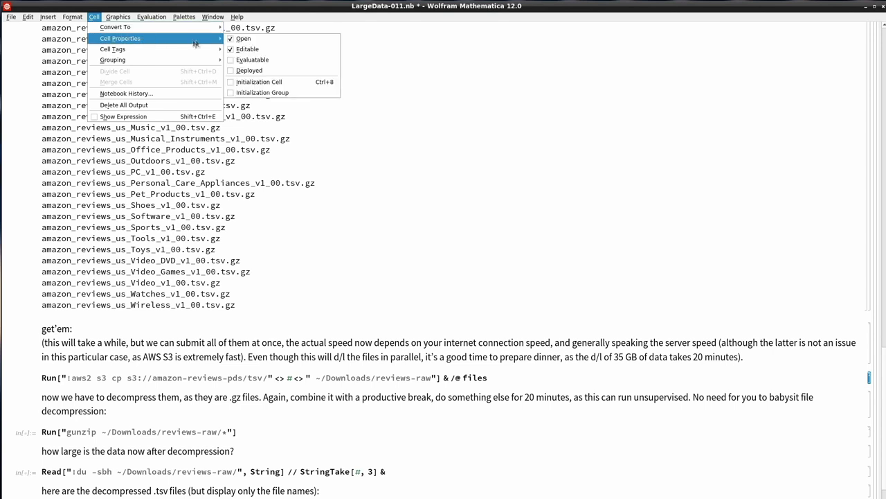
{"action": "left_click", "coordinate": [116, 388]}
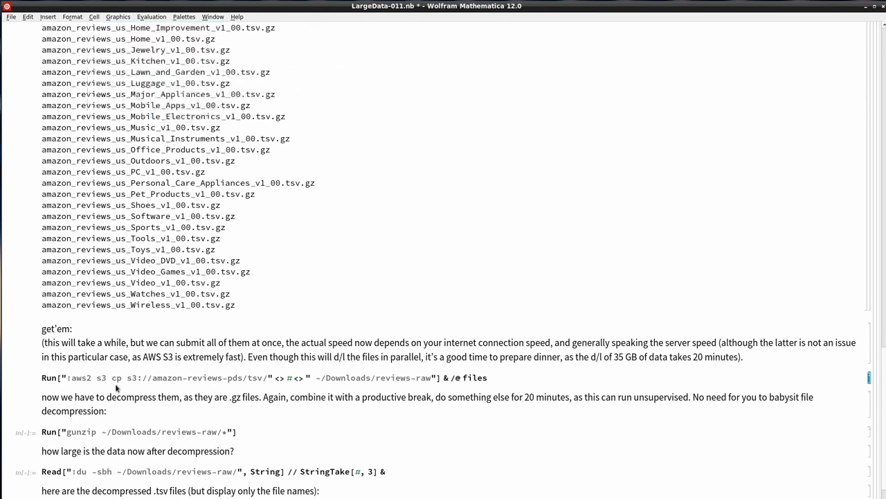
{"action": "left_click", "coordinate": [116, 410]}
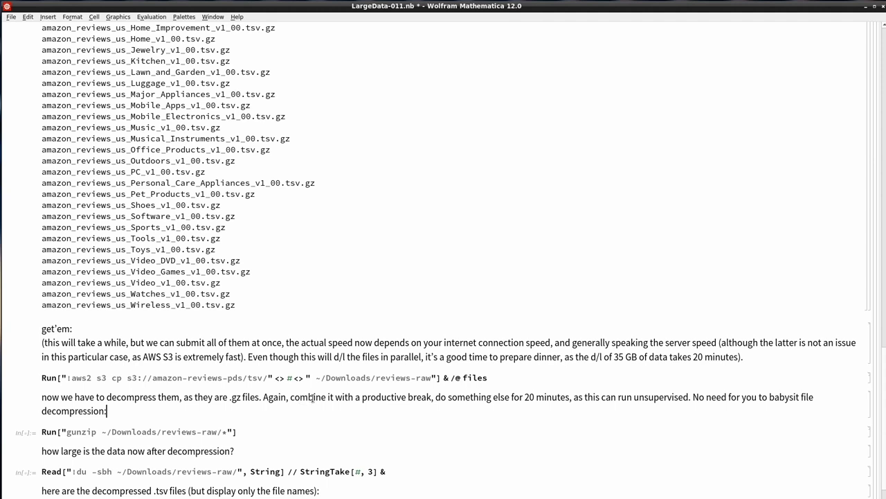
{"action": "left_click_drag", "start_coordinate": [297, 398], "coordinate": [371, 393]}
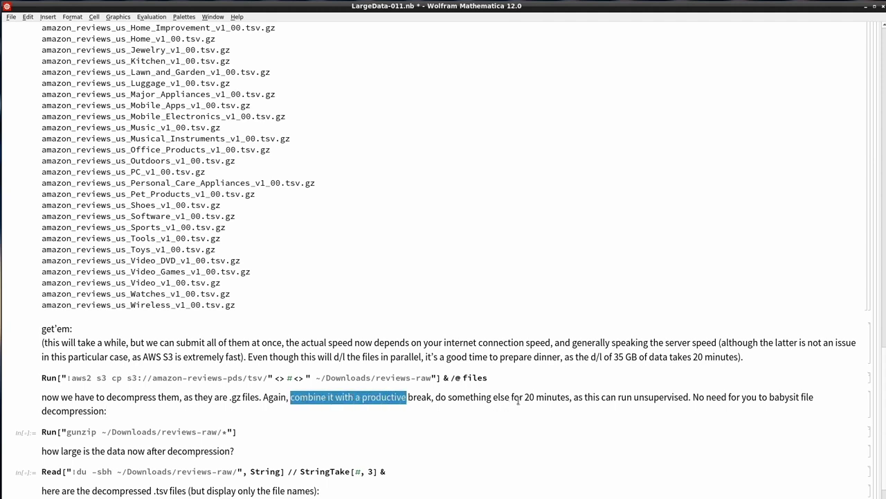
{"action": "left_click_drag", "start_coordinate": [525, 396], "coordinate": [570, 396]}
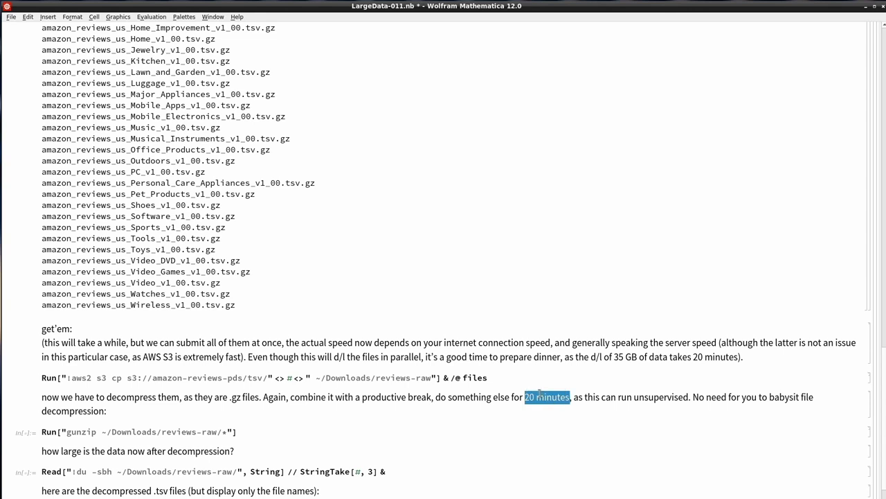
{"action": "left_click", "coordinate": [661, 393]}
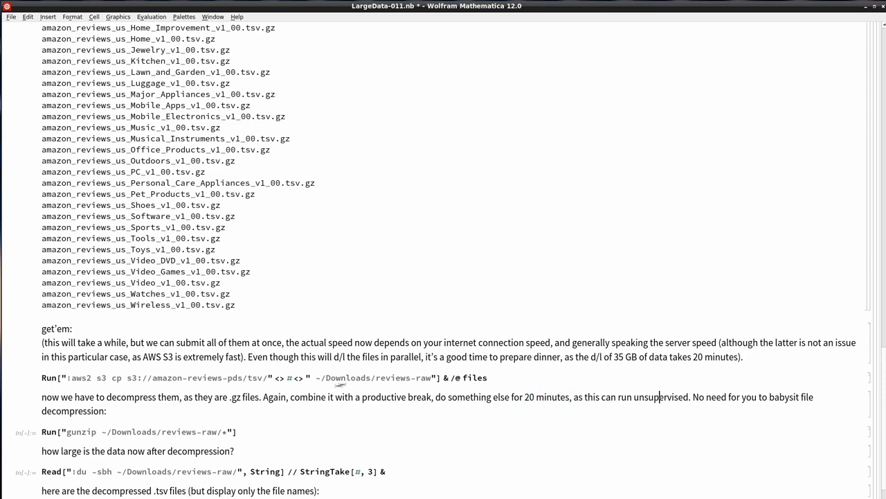
{"action": "left_click", "coordinate": [75, 423]}
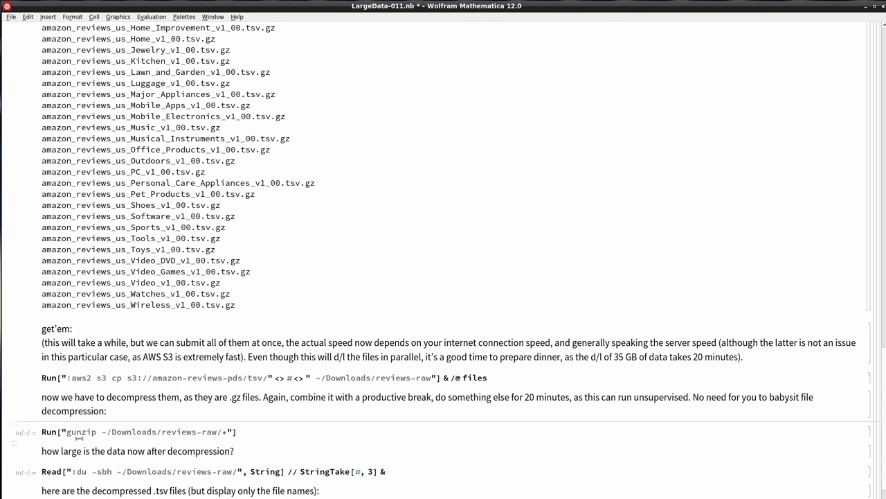
{"action": "left_click", "coordinate": [78, 437]}
{"action": "left_click", "coordinate": [254, 429]}
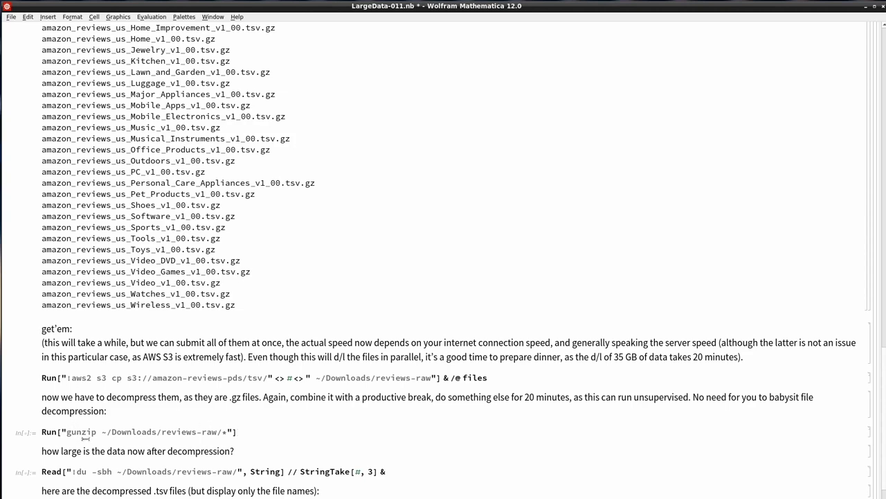
{"action": "left_click", "coordinate": [83, 439]}
{"action": "scroll", "coordinate": [247, 417], "scroll_direction": "down", "scroll_amount": 1}
{"action": "left_click", "coordinate": [251, 429]}
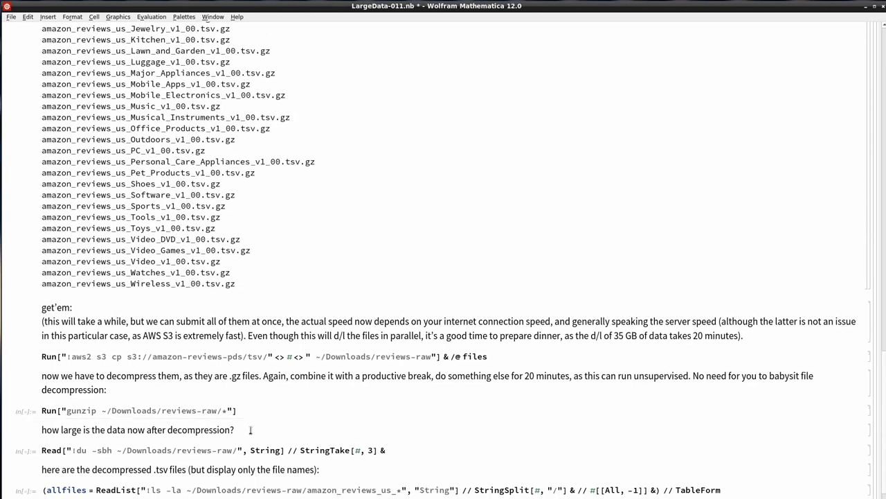
{"action": "scroll", "coordinate": [259, 416], "scroll_direction": "down", "scroll_amount": 1}
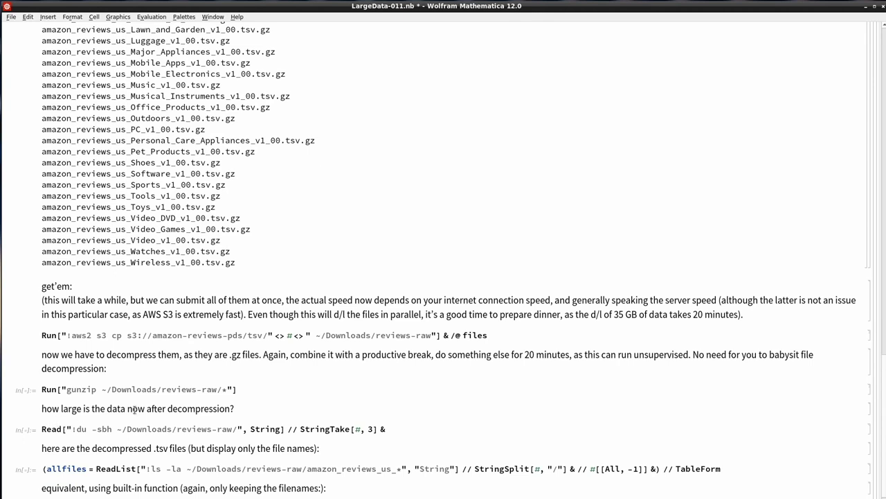
Run the du disk-usage cell, showing 75G of decompressed data.
{"action": "left_click", "coordinate": [53, 427]}
{"action": "key", "text": "shift+Return"}
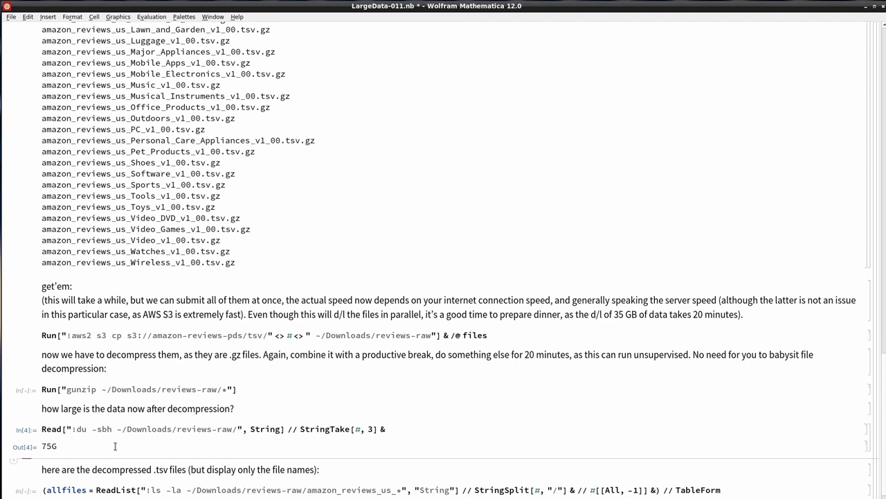
{"action": "scroll", "coordinate": [116, 446], "scroll_direction": "down", "scroll_amount": 1}
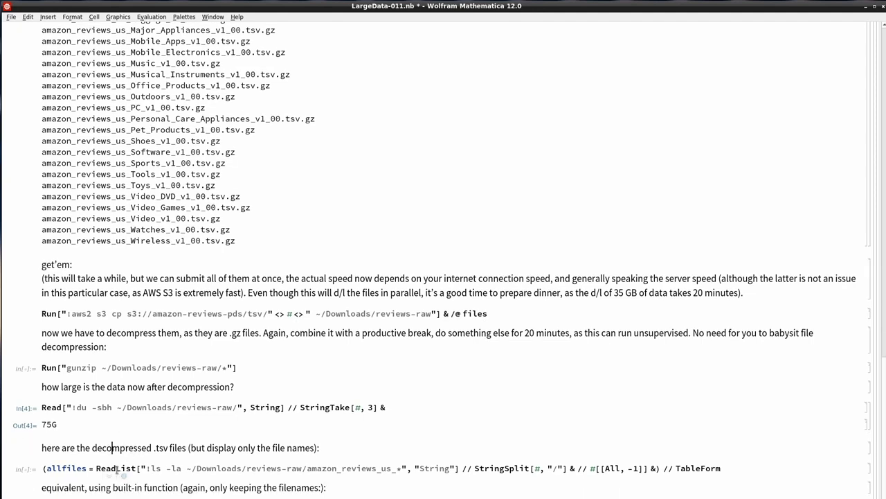
Run the ReadList .tsv listing and mark the _v1_01 suffix, '.tsv.gz', 'gunzip' and 'tsv'.
{"action": "left_click", "coordinate": [116, 468]}
{"action": "key", "text": "shift+Return"}
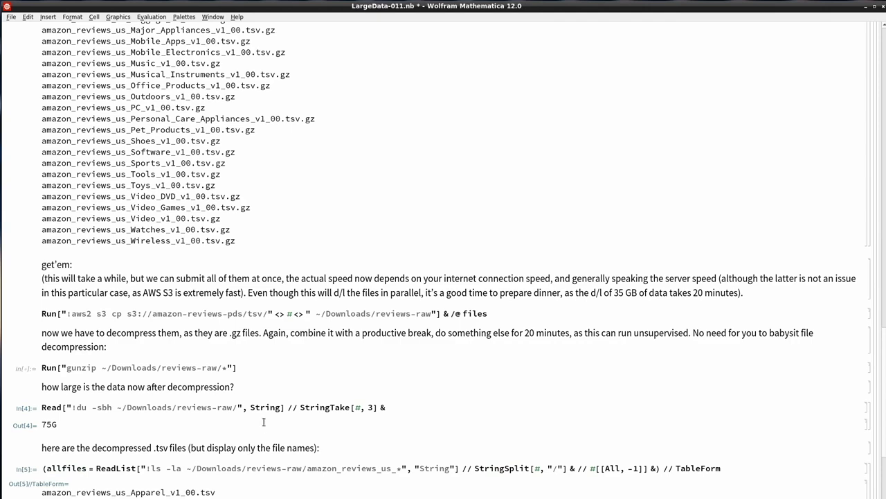
{"action": "scroll", "coordinate": [236, 387], "scroll_direction": "down", "scroll_amount": 1}
{"action": "scroll", "coordinate": [236, 388], "scroll_direction": "down", "scroll_amount": 4}
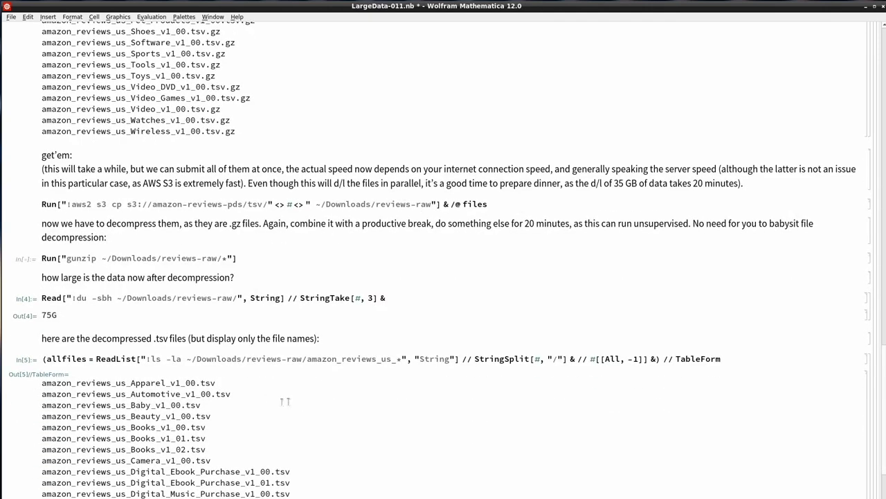
{"action": "left_click_drag", "start_coordinate": [171, 439], "coordinate": [200, 438]}
{"action": "left_click", "coordinate": [393, 431]}
{"action": "left_click_drag", "start_coordinate": [182, 64], "coordinate": [223, 64]}
{"action": "double_click", "coordinate": [80, 257]}
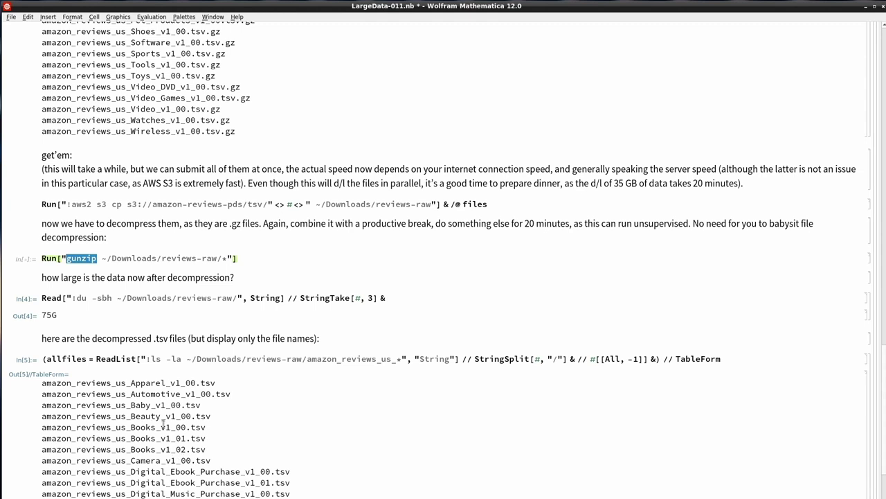
{"action": "double_click", "coordinate": [198, 427]}
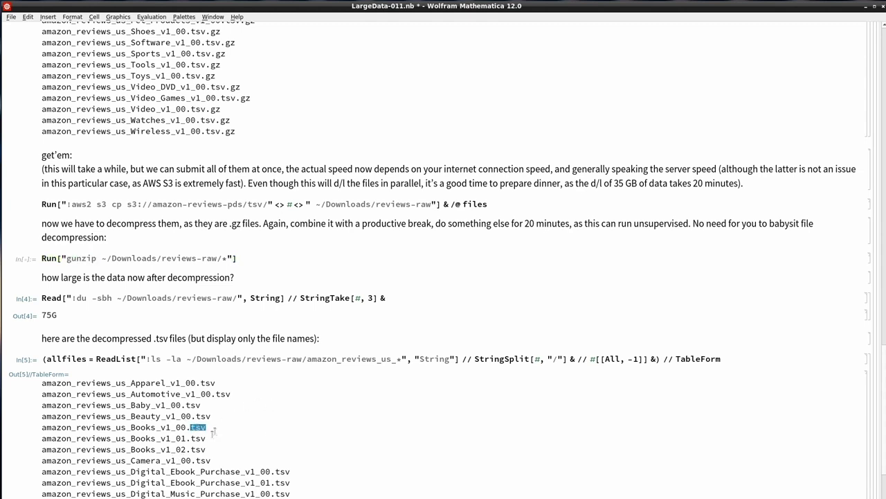
Run the built-in FileNames equivalent that lists the review .tsv files.
{"action": "scroll", "coordinate": [166, 460], "scroll_direction": "down", "scroll_amount": 3}
{"action": "scroll", "coordinate": [166, 456], "scroll_direction": "down", "scroll_amount": 4}
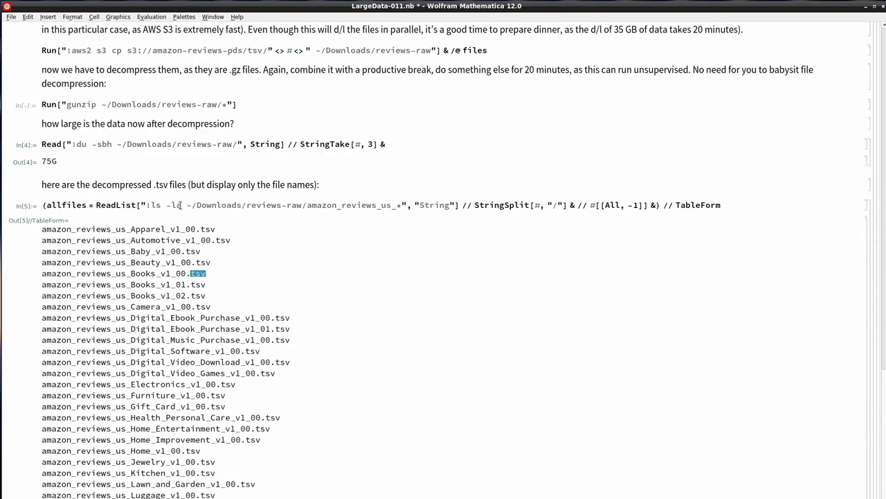
{"action": "scroll", "coordinate": [133, 395], "scroll_direction": "down", "scroll_amount": 1}
{"action": "scroll", "coordinate": [133, 395], "scroll_direction": "down", "scroll_amount": 13}
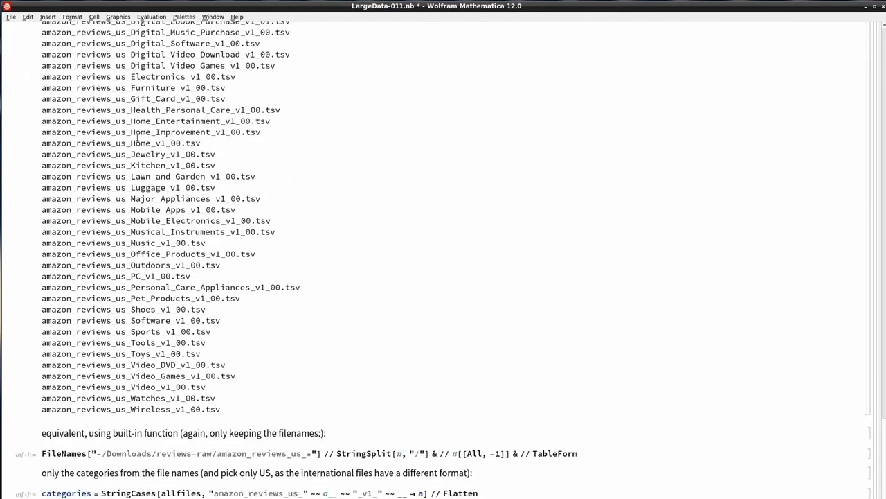
{"action": "scroll", "coordinate": [161, 92], "scroll_direction": "up", "scroll_amount": 6}
{"action": "scroll", "coordinate": [142, 249], "scroll_direction": "down", "scroll_amount": 9}
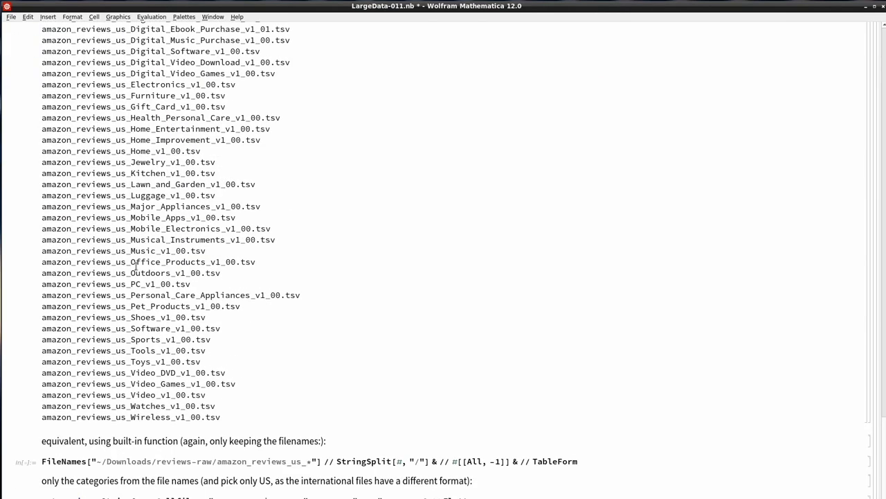
{"action": "scroll", "coordinate": [77, 315], "scroll_direction": "up", "scroll_amount": 4}
{"action": "scroll", "coordinate": [70, 405], "scroll_direction": "down", "scroll_amount": 4}
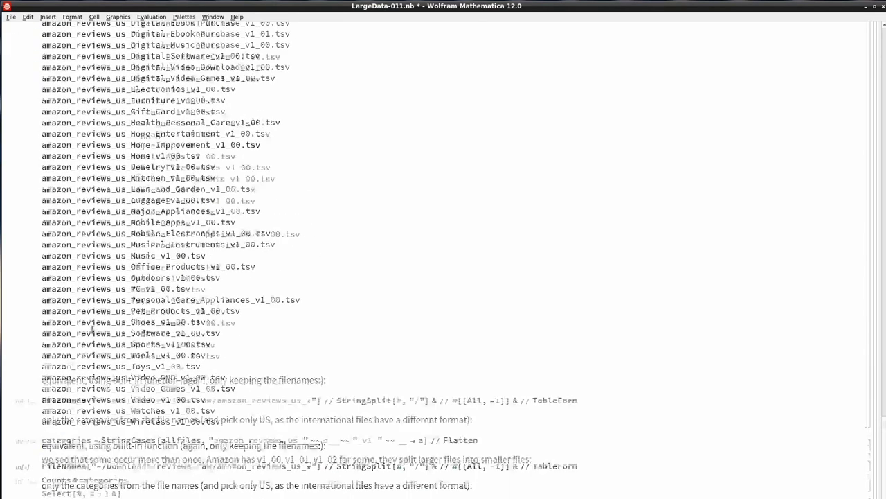
{"action": "key", "text": "shift+Return"}
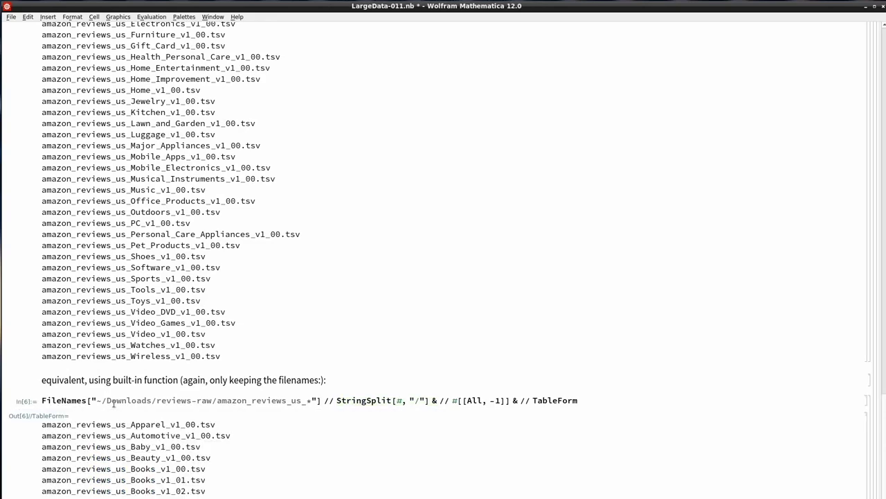
Scroll through the FileNames table down to the categories StringCases cell.
{"action": "scroll", "coordinate": [272, 377], "scroll_direction": "down", "scroll_amount": 4}
{"action": "scroll", "coordinate": [272, 377], "scroll_direction": "down", "scroll_amount": 3}
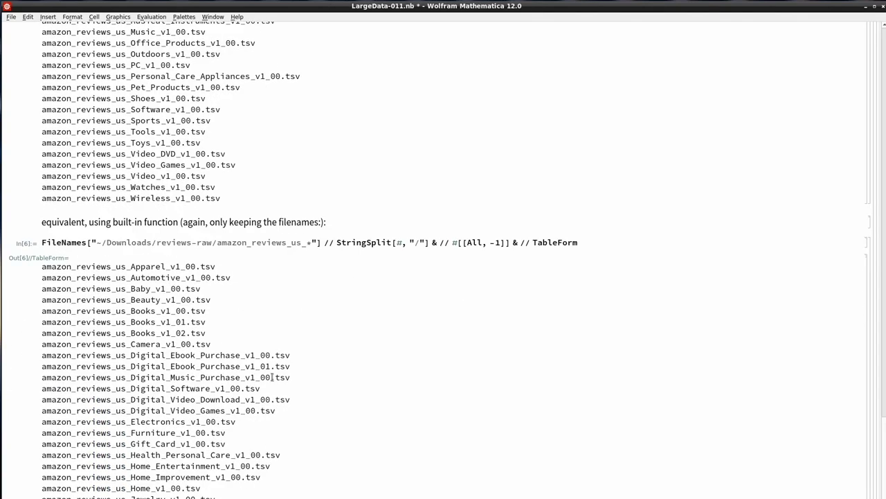
{"action": "scroll", "coordinate": [272, 377], "scroll_direction": "down", "scroll_amount": 8}
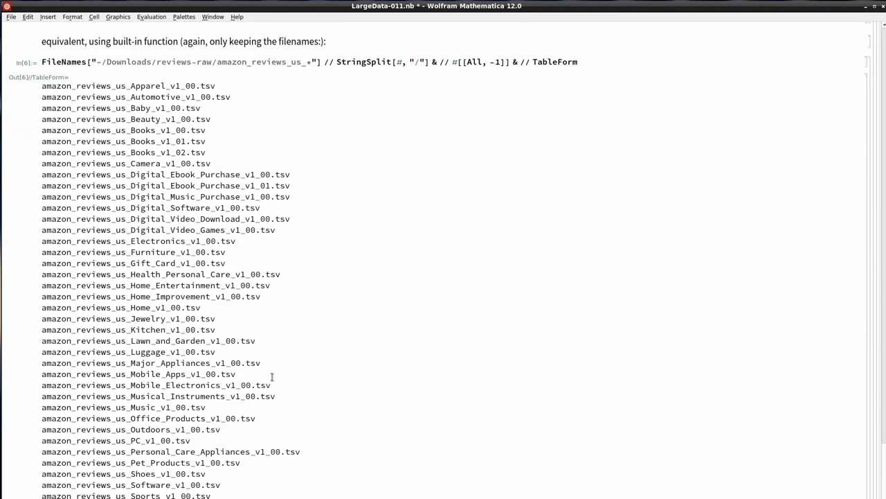
{"action": "scroll", "coordinate": [272, 377], "scroll_direction": "up", "scroll_amount": 6}
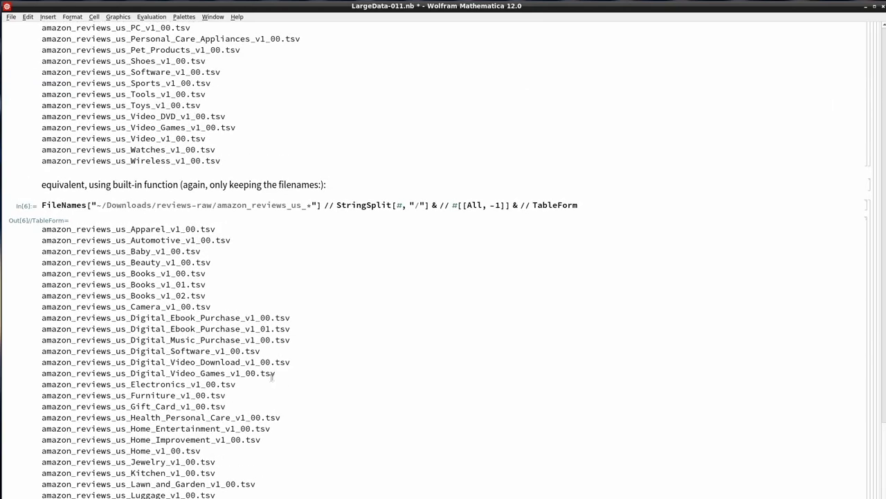
{"action": "scroll", "coordinate": [224, 443], "scroll_direction": "down", "scroll_amount": 13}
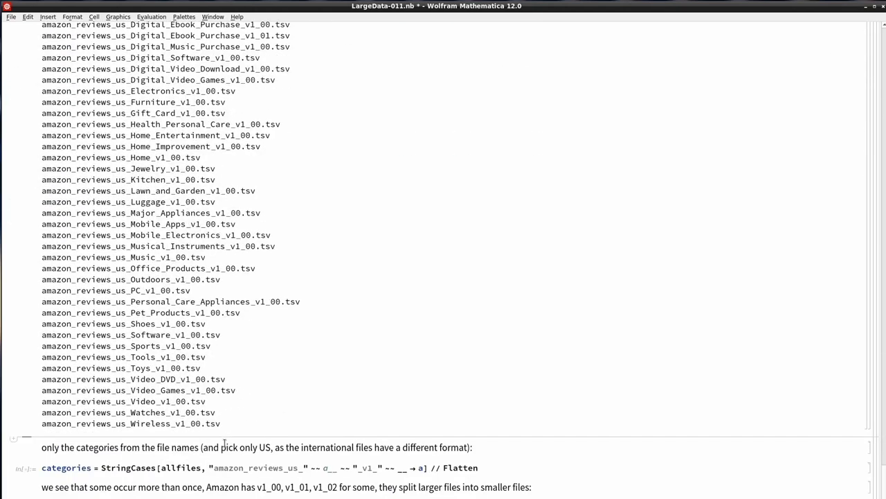
{"action": "scroll", "coordinate": [224, 444], "scroll_direction": "down", "scroll_amount": 2}
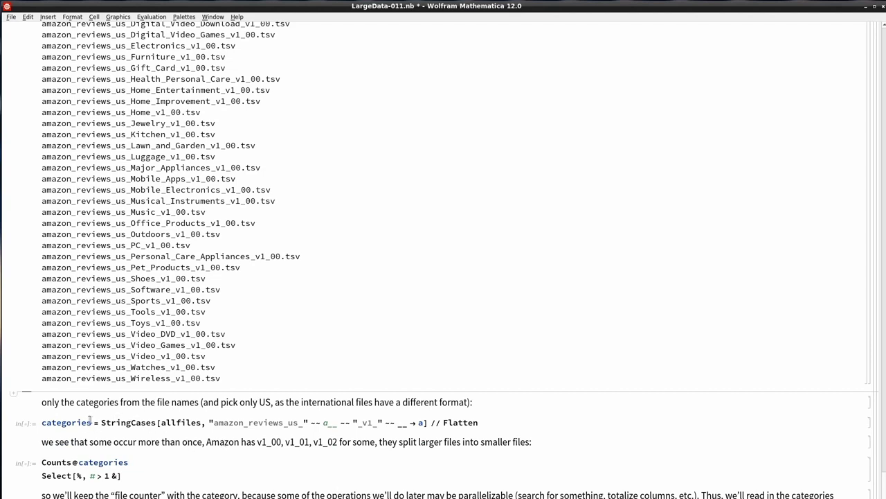
{"action": "left_click", "coordinate": [184, 423]}
{"action": "key", "text": "shift+Return"}
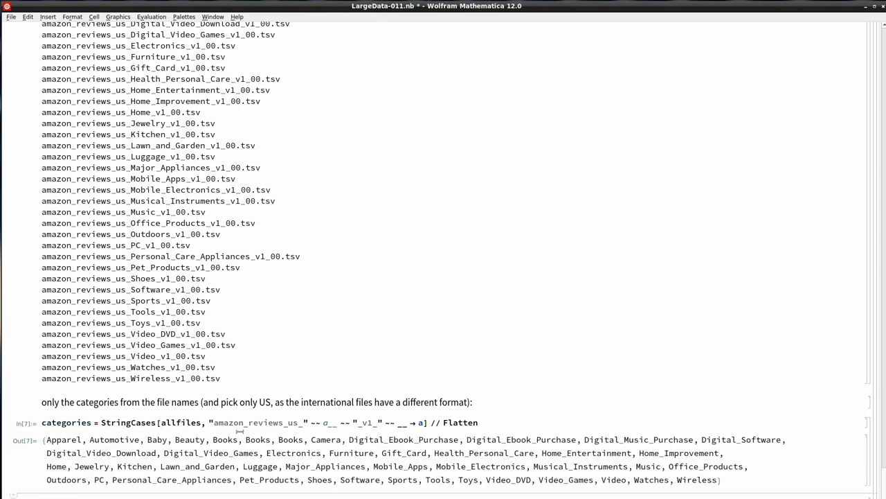
{"action": "left_click_drag", "start_coordinate": [212, 423], "coordinate": [303, 424]}
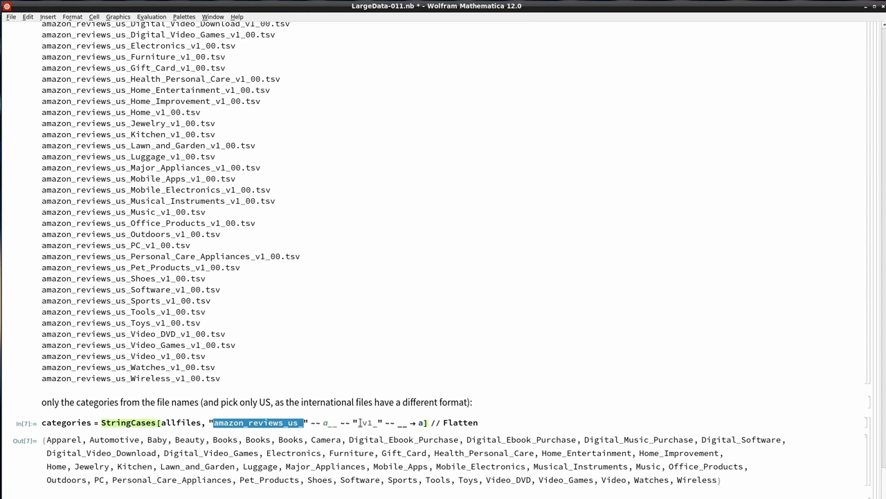
{"action": "left_click_drag", "start_coordinate": [361, 422], "coordinate": [378, 423]}
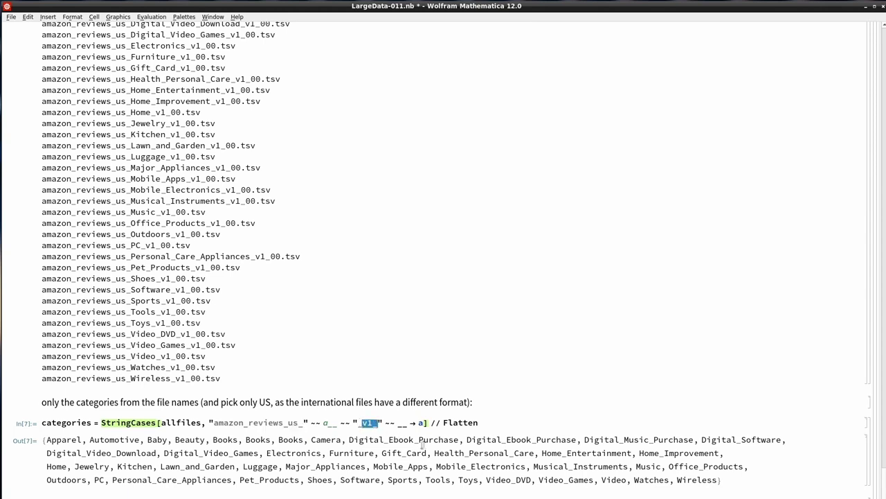
{"action": "left_click", "coordinate": [483, 423]}
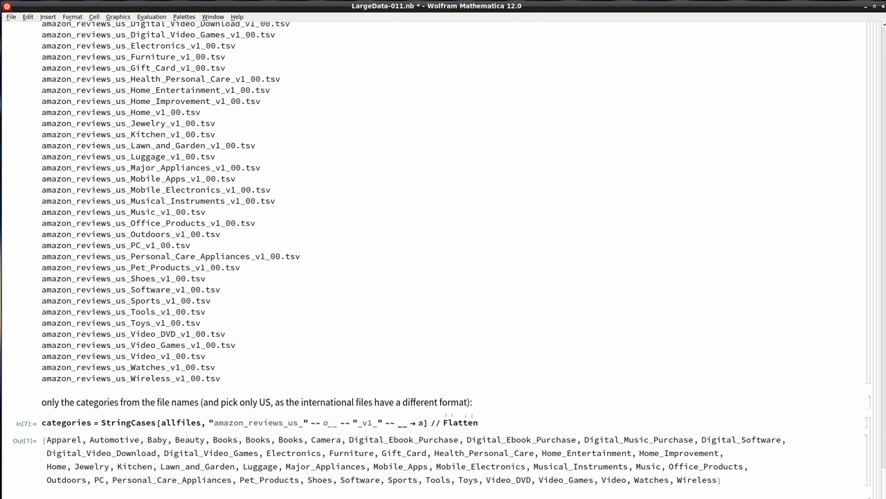
{"action": "scroll", "coordinate": [279, 411], "scroll_direction": "down", "scroll_amount": 1}
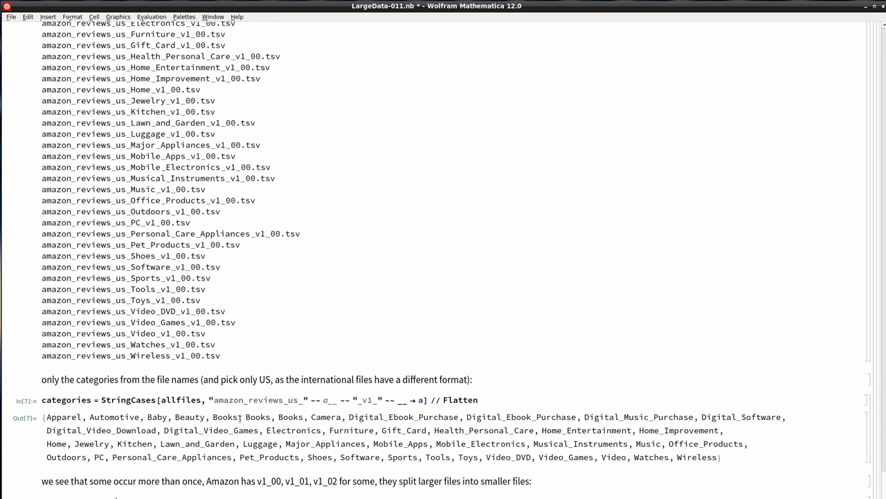
{"action": "left_click_drag", "start_coordinate": [221, 417], "coordinate": [303, 420]}
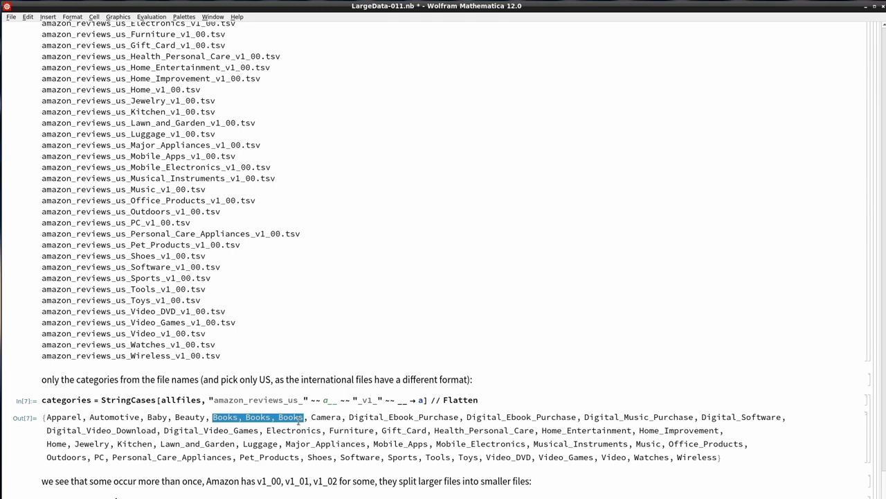
{"action": "double_click", "coordinate": [432, 416]}
{"action": "left_click_drag", "start_coordinate": [432, 416], "coordinate": [488, 411]}
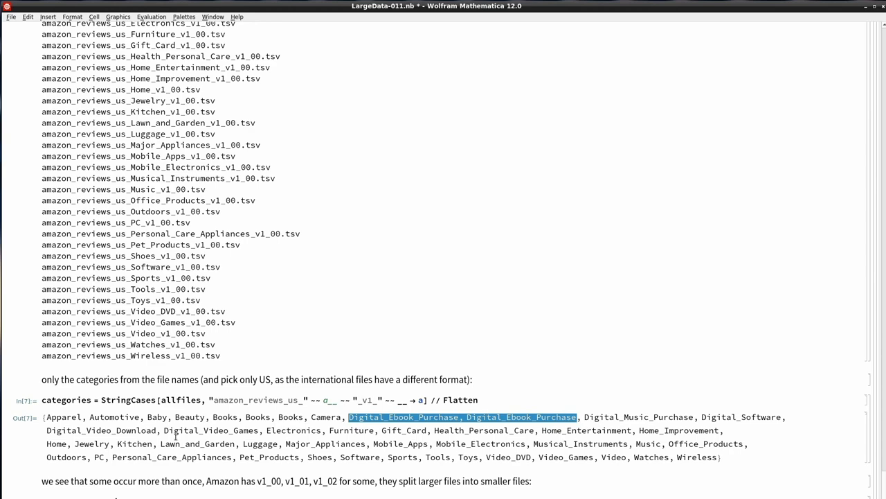
{"action": "scroll", "coordinate": [173, 435], "scroll_direction": "down", "scroll_amount": 1}
{"action": "scroll", "coordinate": [90, 435], "scroll_direction": "down", "scroll_amount": 2}
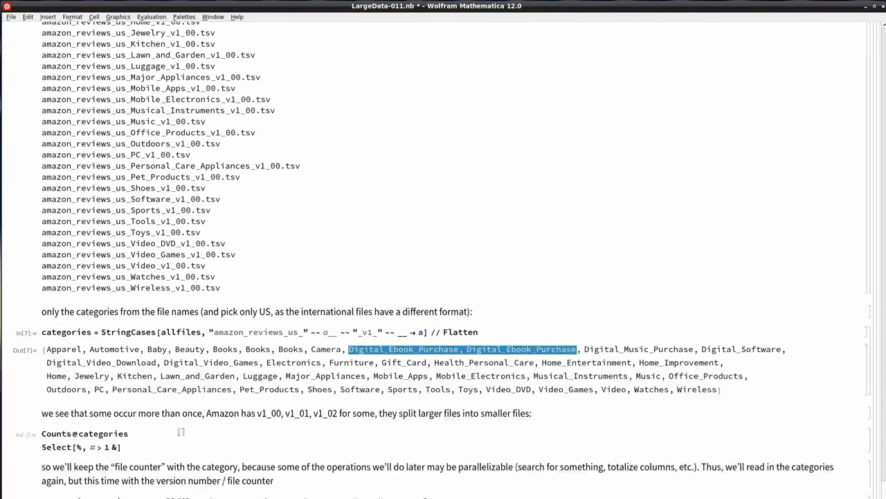
{"action": "left_click_drag", "start_coordinate": [261, 414], "coordinate": [338, 413]}
{"action": "left_click", "coordinate": [289, 413]}
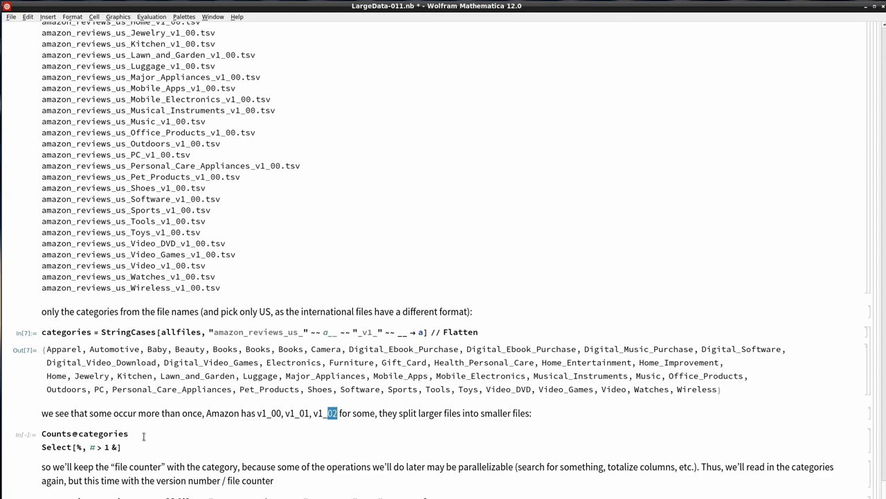
Evaluate Counts@categories and highlight the repeats Books → 3 and Digital_Ebook_Purchase → 2.
{"action": "left_click", "coordinate": [192, 438]}
{"action": "key", "text": "shift+Return"}
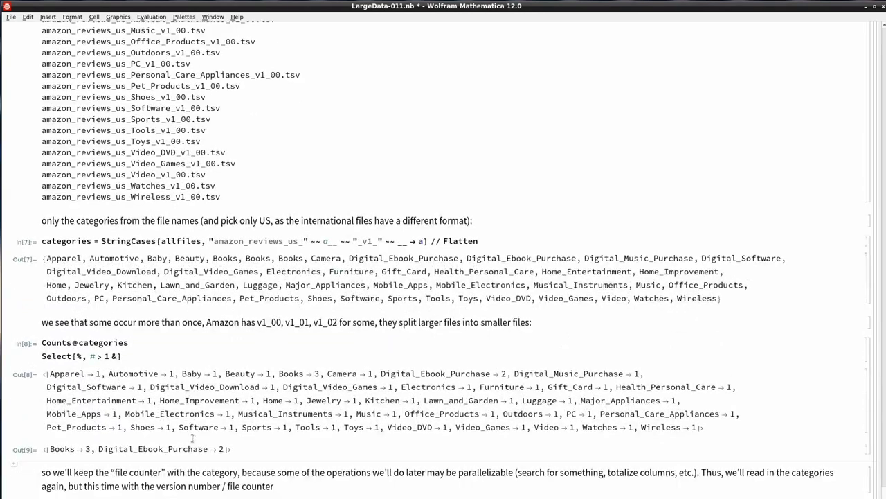
{"action": "double_click", "coordinate": [87, 448]}
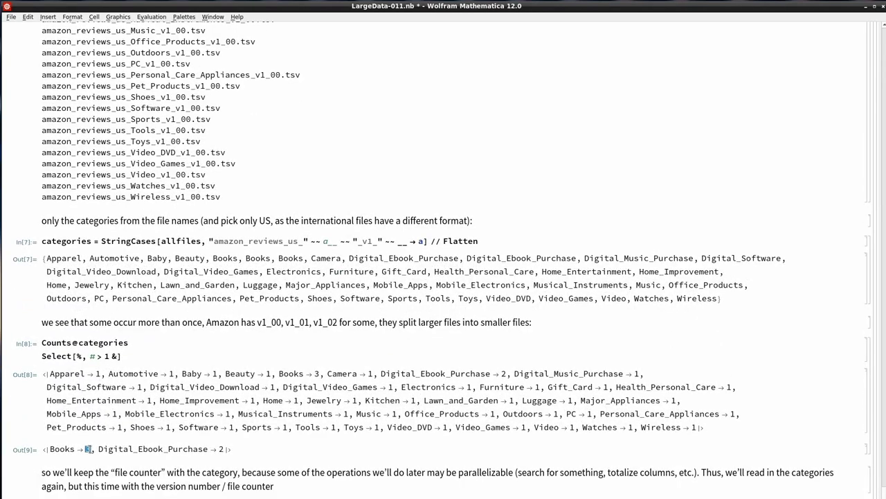
{"action": "double_click", "coordinate": [221, 448]}
{"action": "left_click", "coordinate": [114, 440]}
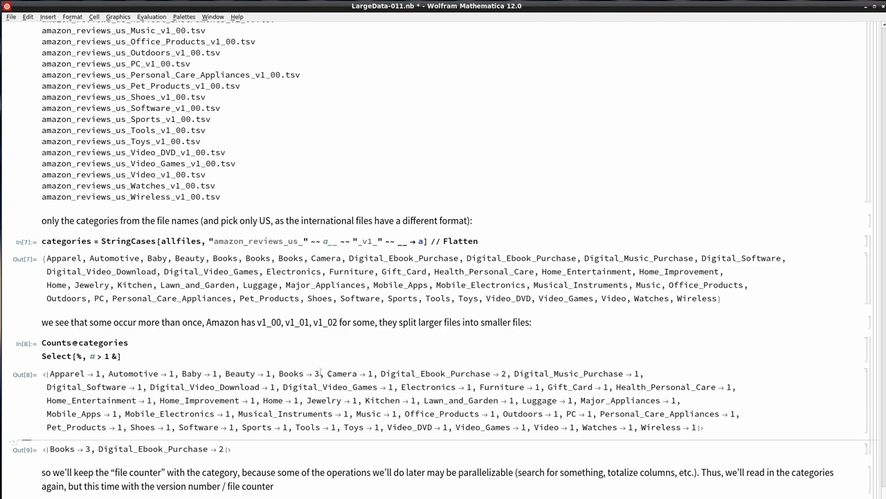
Highlight the Books and Digital_Ebook_Purchase → 2 entries in the full category counts.
{"action": "left_click_drag", "start_coordinate": [279, 373], "coordinate": [317, 373]}
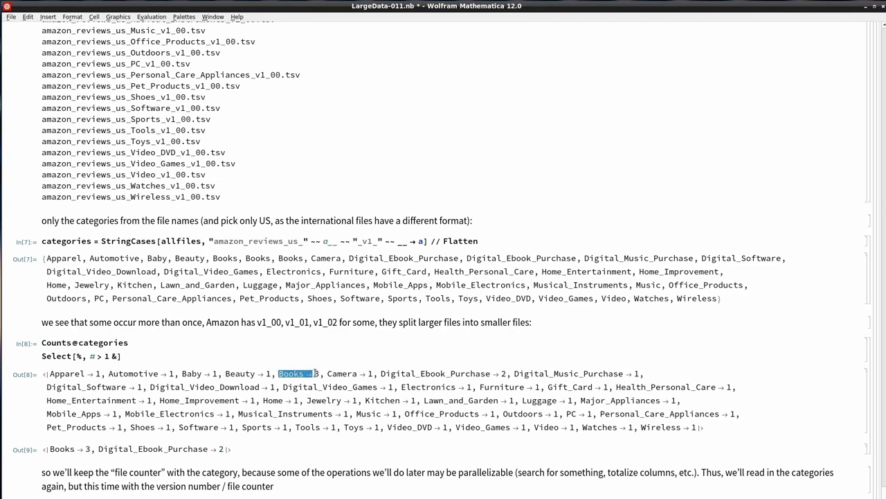
{"action": "left_click", "coordinate": [471, 374]}
{"action": "left_click_drag", "start_coordinate": [471, 373], "coordinate": [505, 372]}
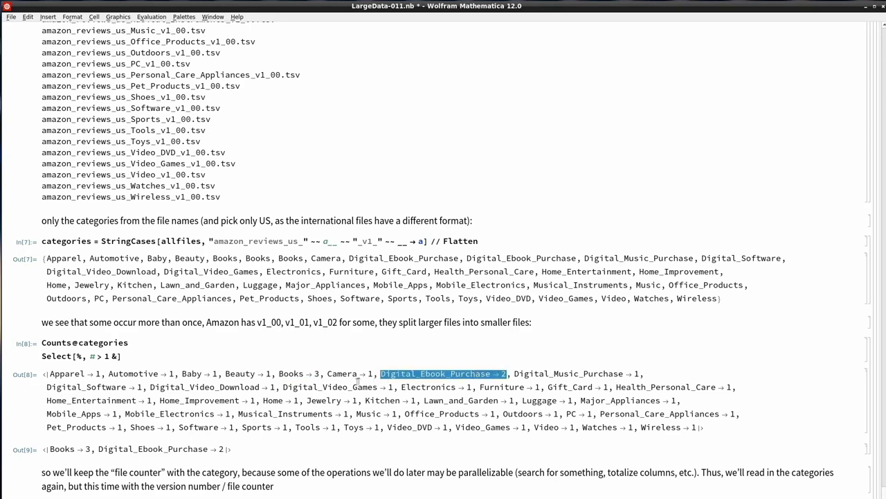
{"action": "left_click", "coordinate": [176, 459]}
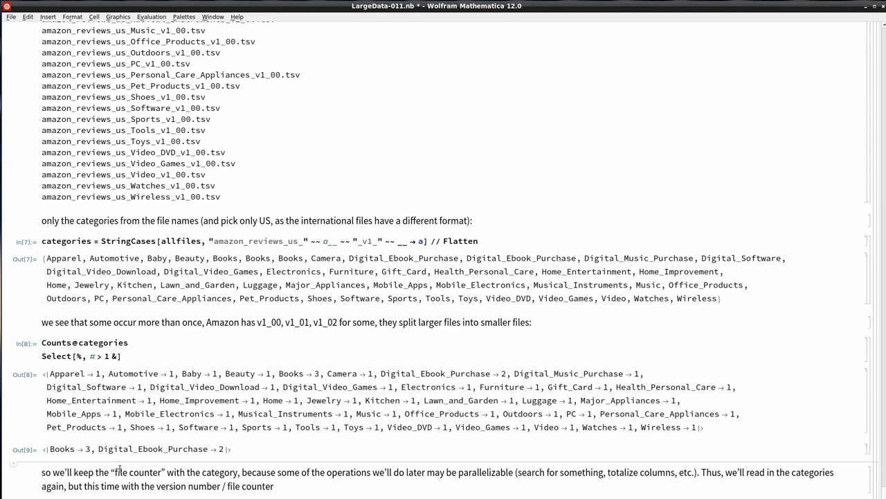
Highlight 'file counter' and 'category' in the explanation below the counts.
{"action": "left_click_drag", "start_coordinate": [115, 472], "coordinate": [161, 471]}
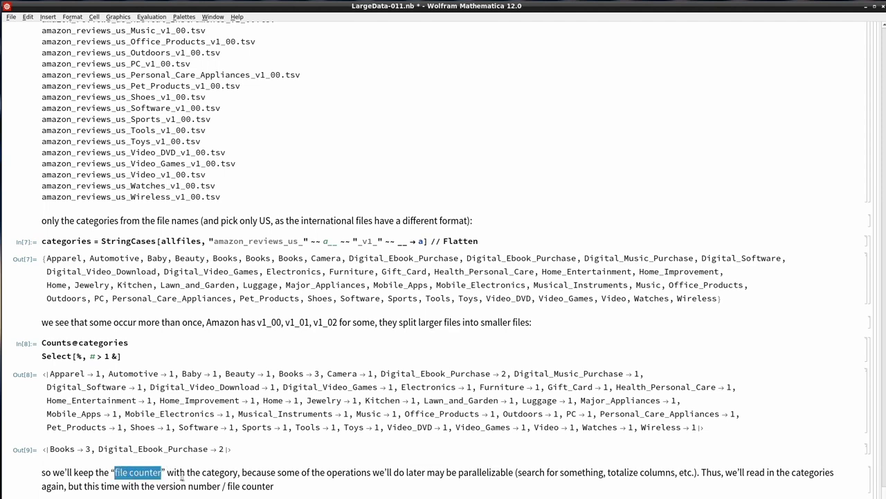
{"action": "double_click", "coordinate": [216, 472]}
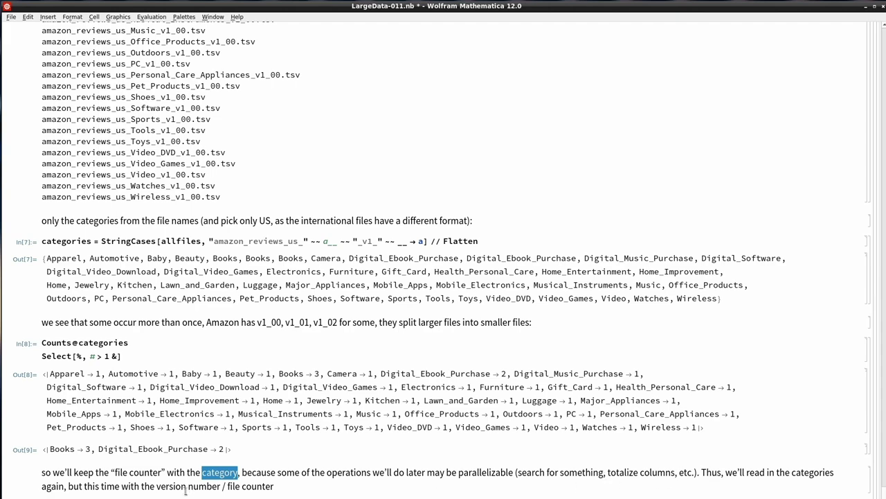
{"action": "left_click", "coordinate": [285, 484]}
{"action": "scroll", "coordinate": [294, 462], "scroll_direction": "down", "scroll_amount": 3}
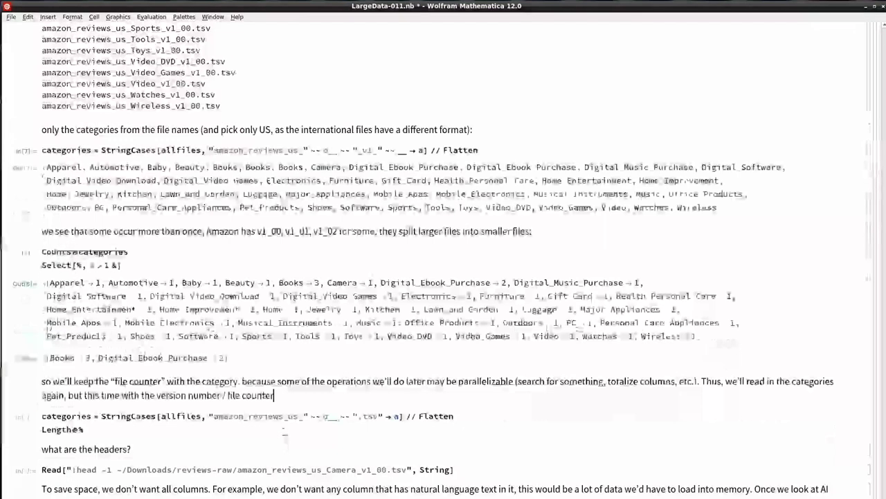
Re-run the .tsv StringCases cell and point out the count 45 and the three Books versions.
{"action": "left_click", "coordinate": [127, 417]}
{"action": "key", "text": "shift+Return"}
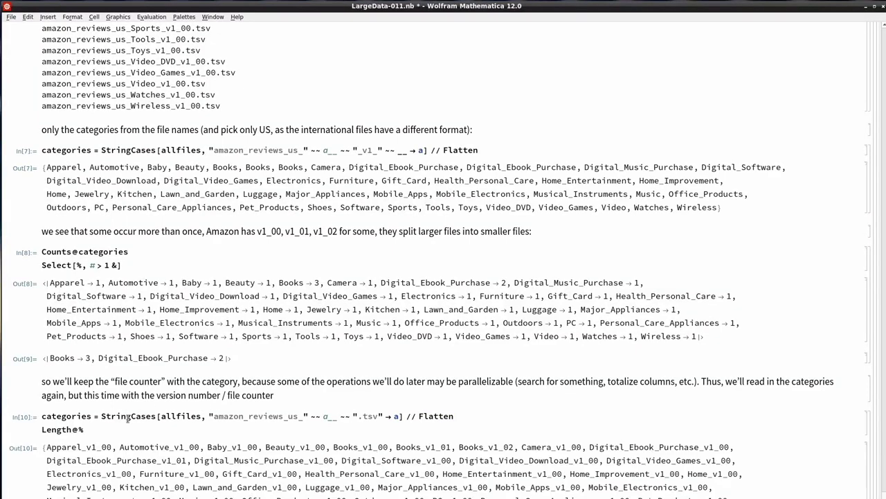
{"action": "scroll", "coordinate": [80, 422], "scroll_direction": "down", "scroll_amount": 3}
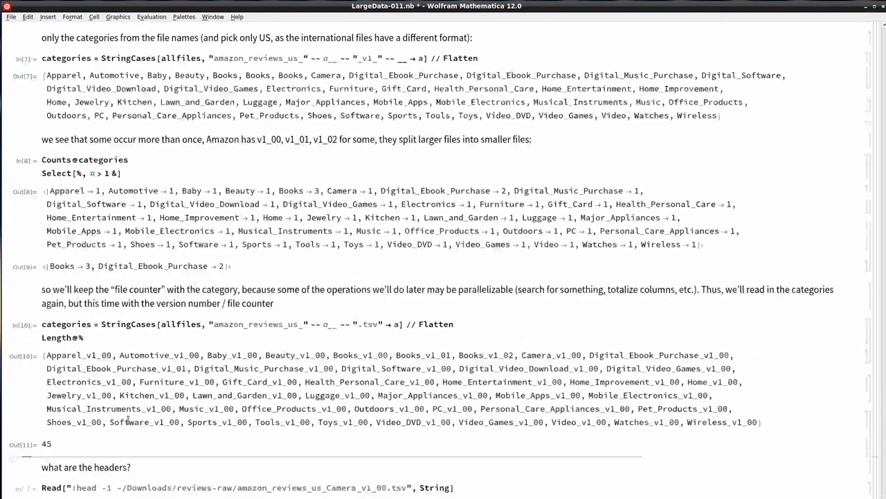
{"action": "double_click", "coordinate": [48, 444]}
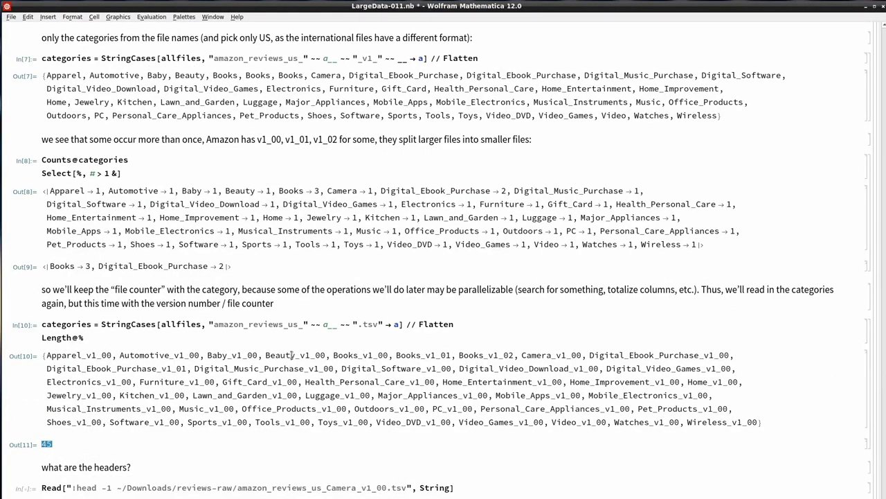
{"action": "left_click_drag", "start_coordinate": [335, 355], "coordinate": [493, 353]}
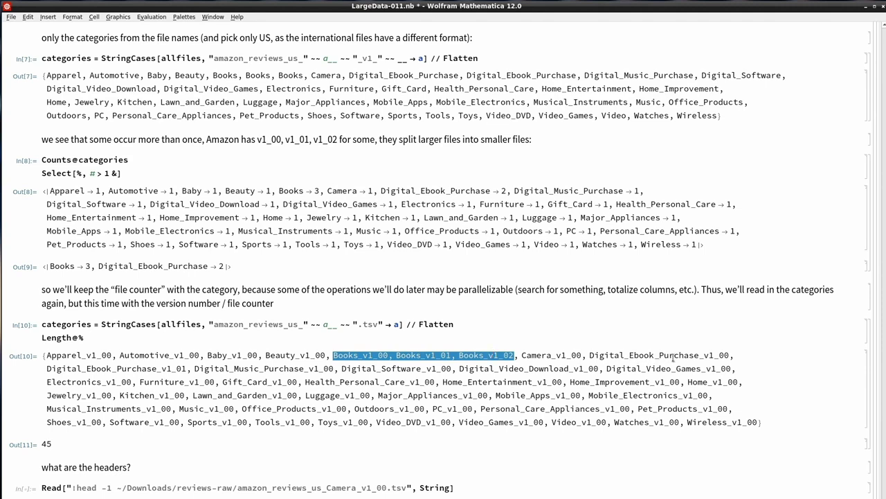
Point out Digital_Ebook_Purchase_v1_00 and the 01 suffix of the second ebook entry.
{"action": "left_click", "coordinate": [676, 355]}
{"action": "double_click", "coordinate": [675, 356]}
{"action": "left_click", "coordinate": [675, 355]}
{"action": "left_click", "coordinate": [676, 355]}
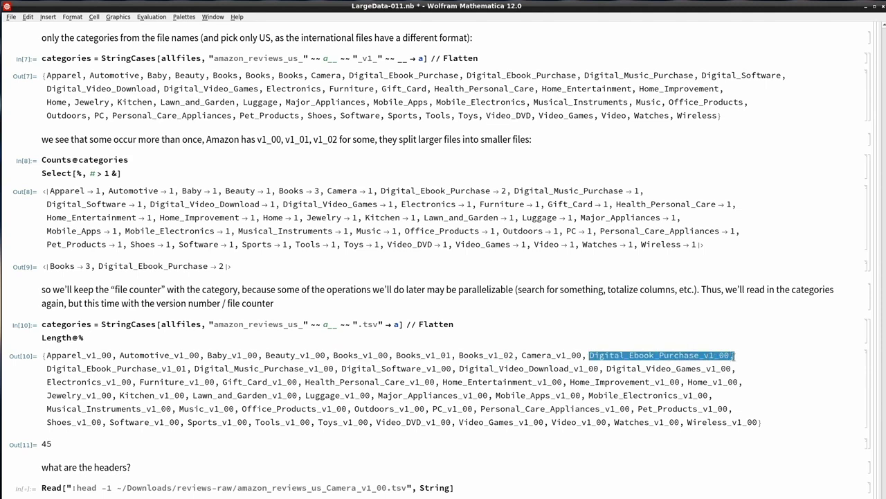
{"action": "left_click_drag", "start_coordinate": [175, 368], "coordinate": [187, 368]}
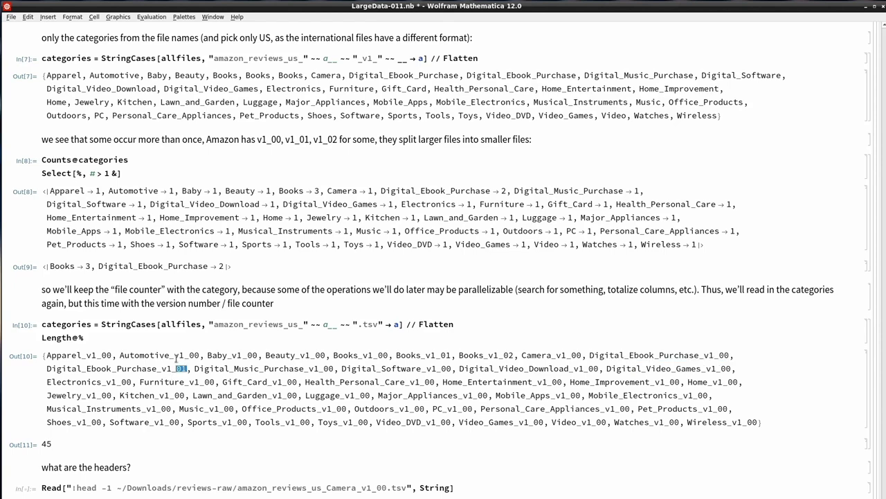
{"action": "left_click", "coordinate": [61, 456]}
{"action": "scroll", "coordinate": [183, 419], "scroll_direction": "down", "scroll_amount": 2}
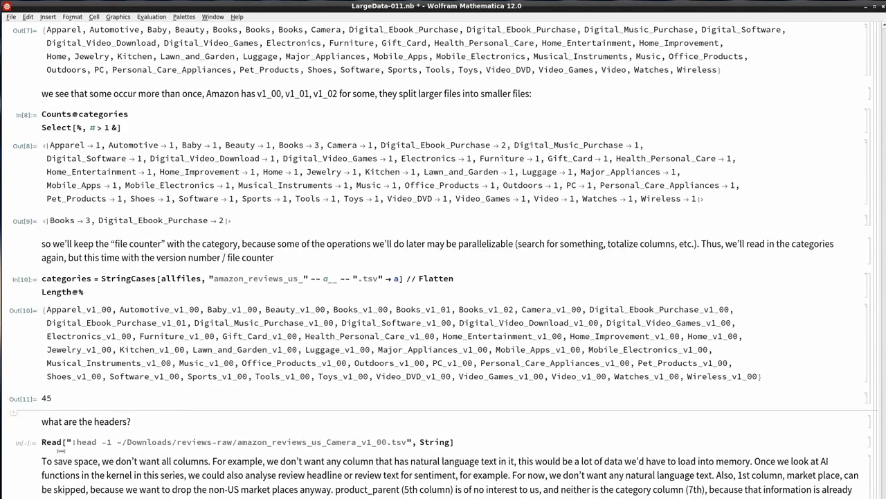
Read the first line of Camera_v1_00.tsv to list its headers, starting with marketplace.
{"action": "left_click", "coordinate": [46, 441]}
{"action": "key", "text": "shift+Return"}
{"action": "scroll", "coordinate": [111, 395], "scroll_direction": "down", "scroll_amount": 4}
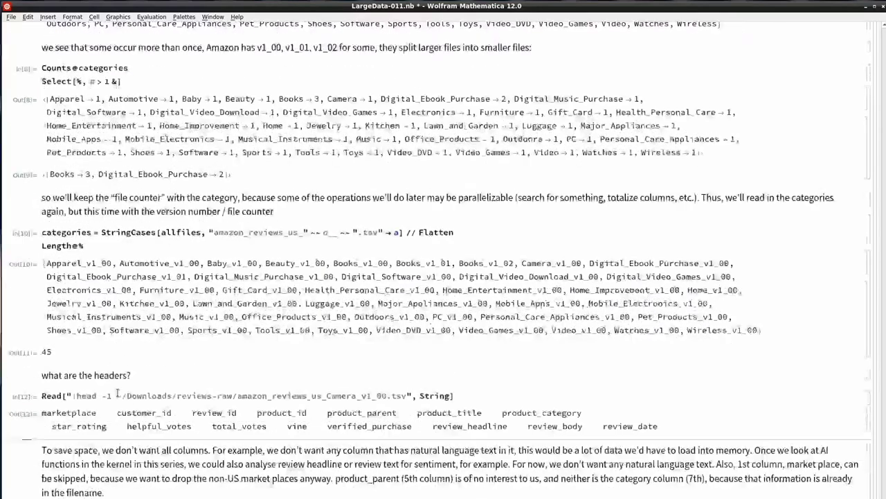
{"action": "double_click", "coordinate": [63, 367]}
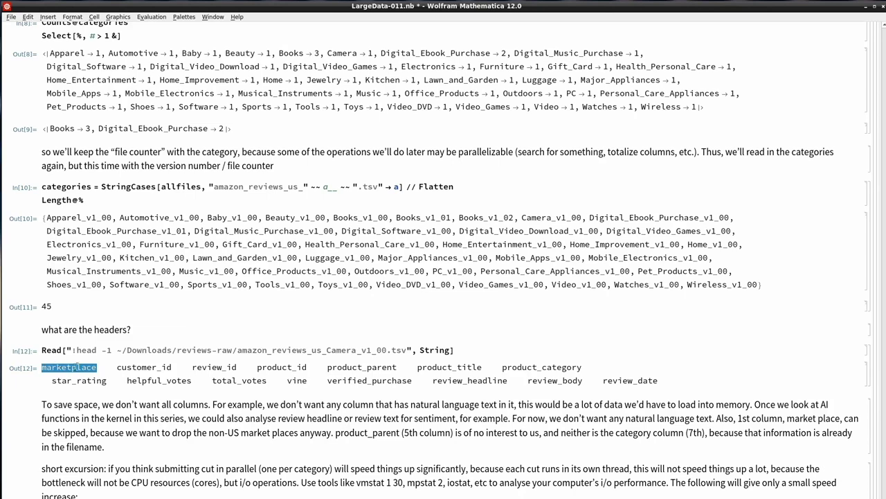
{"action": "double_click", "coordinate": [143, 367]}
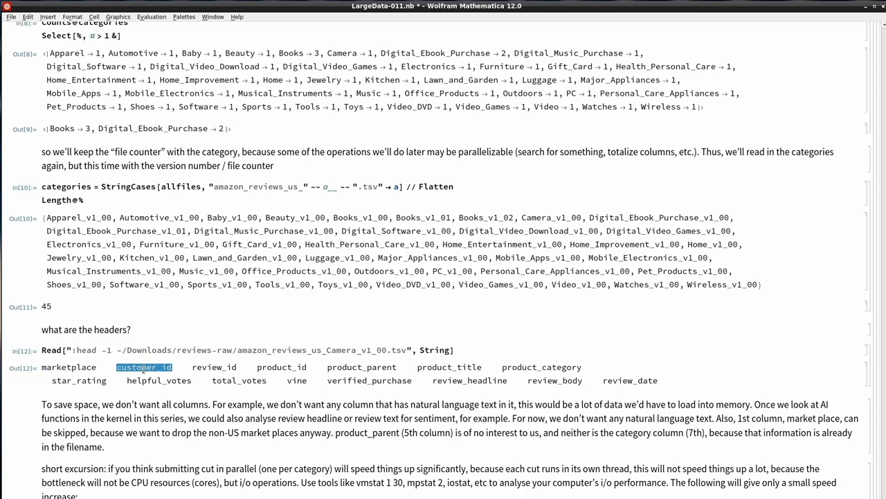
{"action": "double_click", "coordinate": [206, 367]}
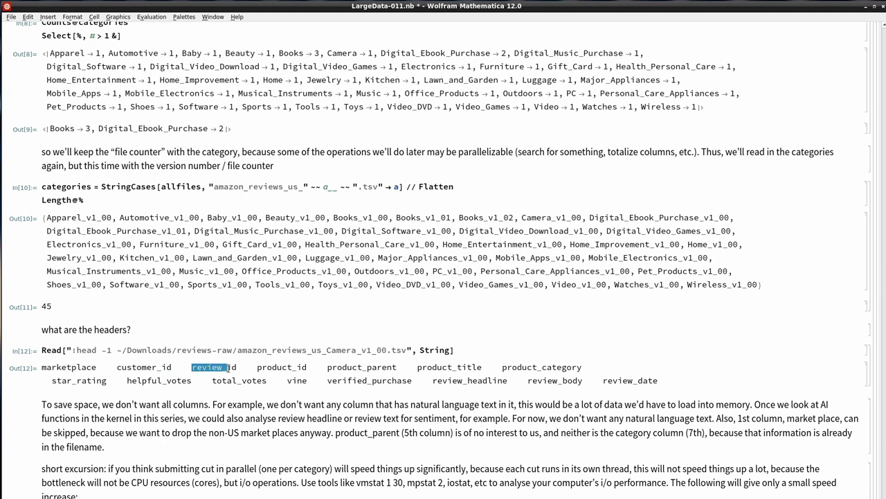
{"action": "double_click", "coordinate": [272, 367]}
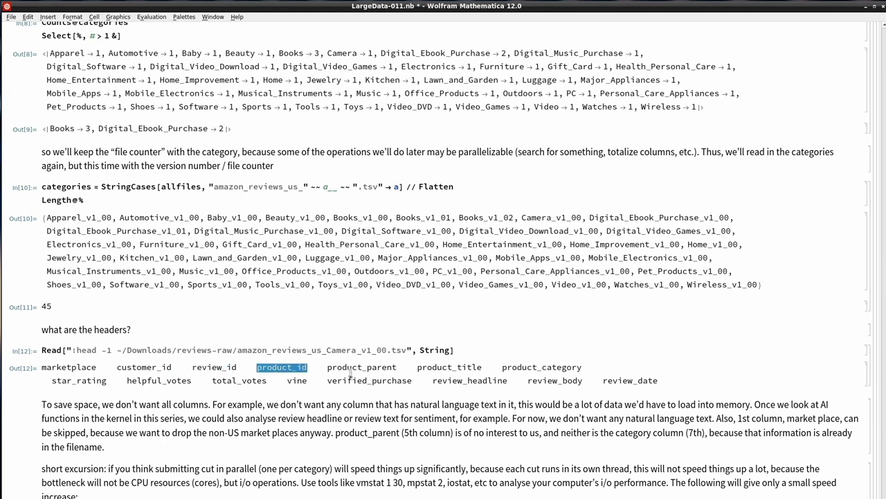
{"action": "double_click", "coordinate": [380, 367]}
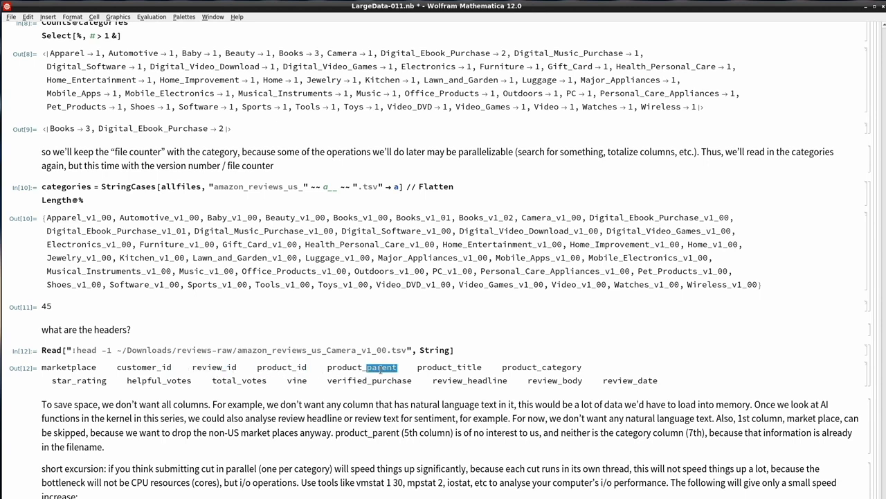
{"action": "double_click", "coordinate": [470, 368]}
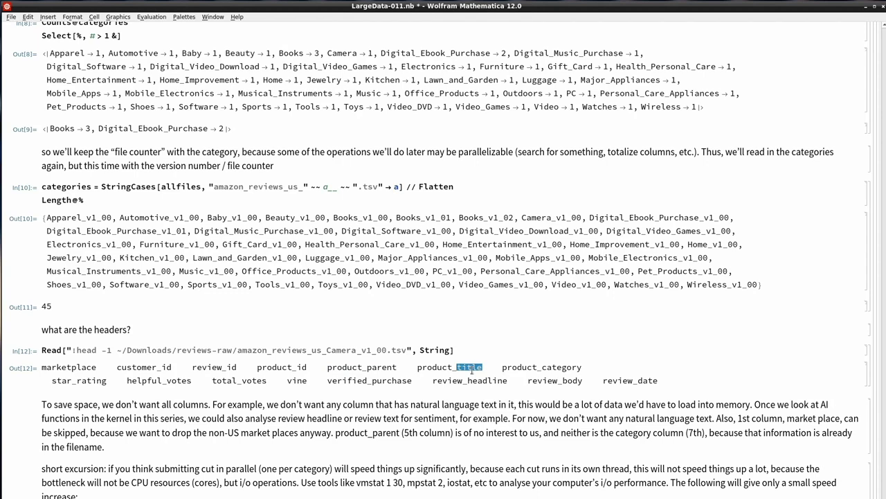
{"action": "triple_click", "coordinate": [521, 368]}
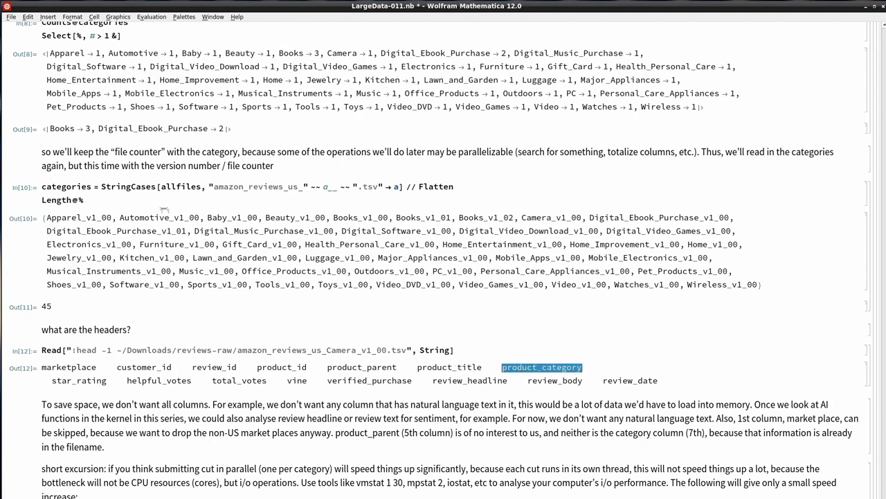
{"action": "triple_click", "coordinate": [81, 380]}
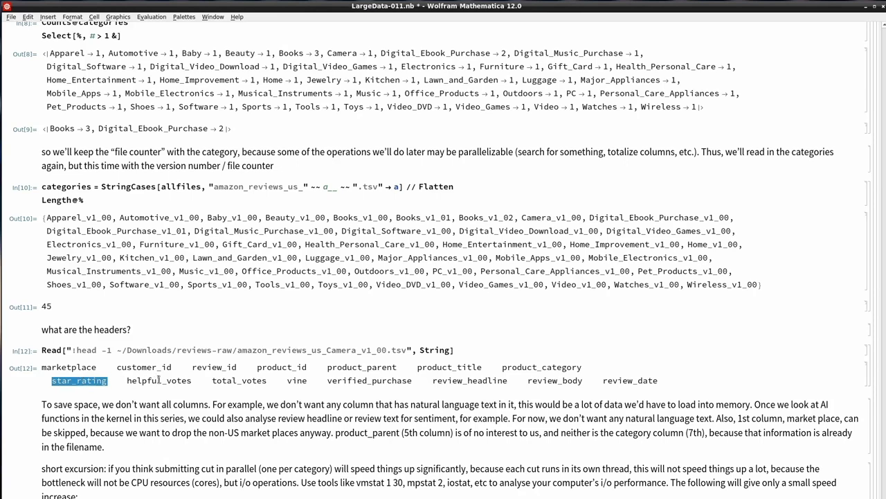
{"action": "left_click_drag", "start_coordinate": [126, 380], "coordinate": [180, 378]}
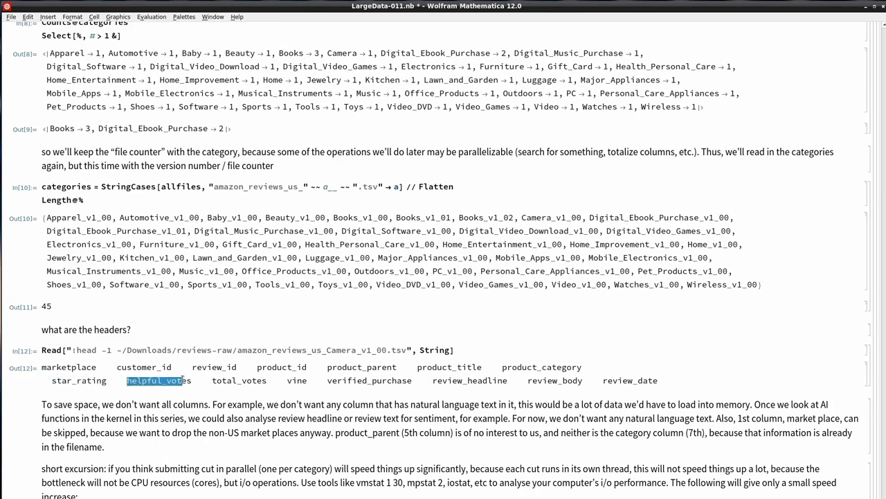
{"action": "left_click_drag", "start_coordinate": [212, 380], "coordinate": [256, 380]}
{"action": "double_click", "coordinate": [299, 380]}
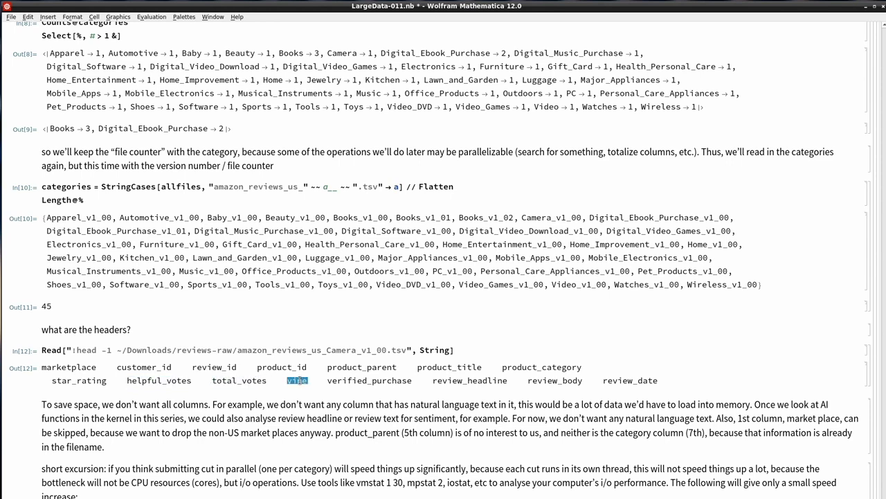
{"action": "left_click", "coordinate": [346, 380]}
{"action": "left_click_drag", "start_coordinate": [346, 380], "coordinate": [402, 380]}
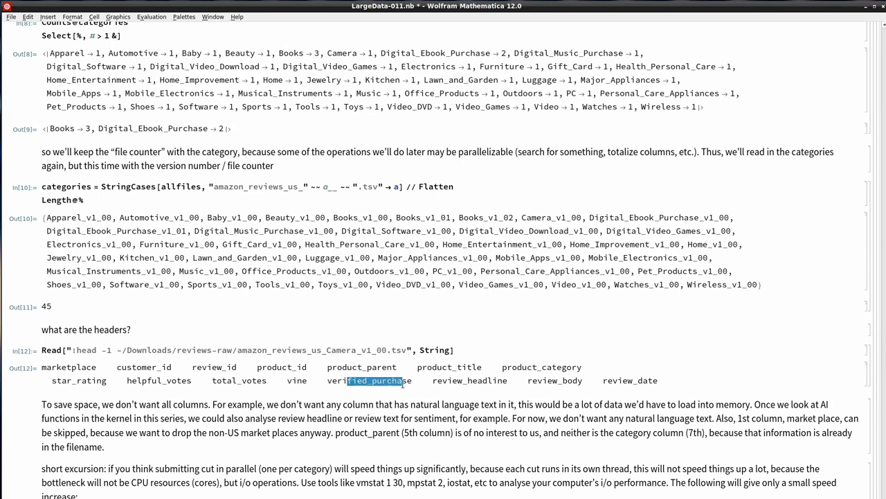
{"action": "left_click", "coordinate": [481, 380]}
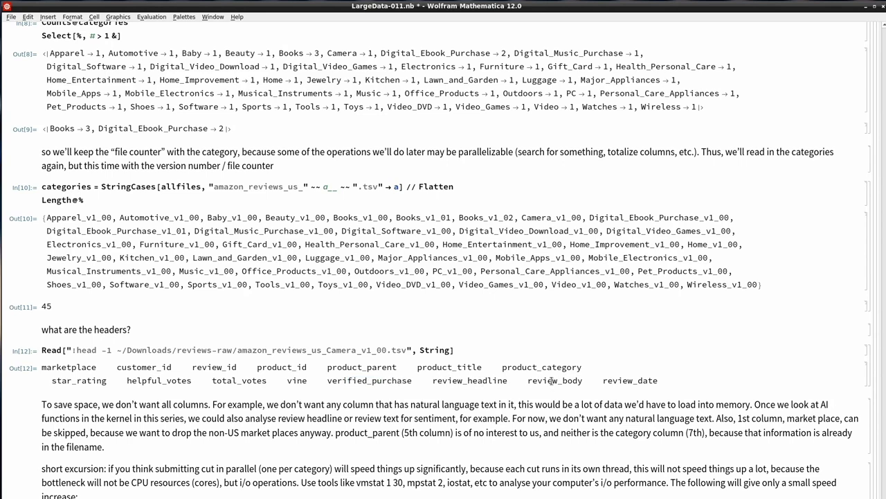
{"action": "left_click_drag", "start_coordinate": [528, 380], "coordinate": [573, 380]}
{"action": "left_click", "coordinate": [125, 394]}
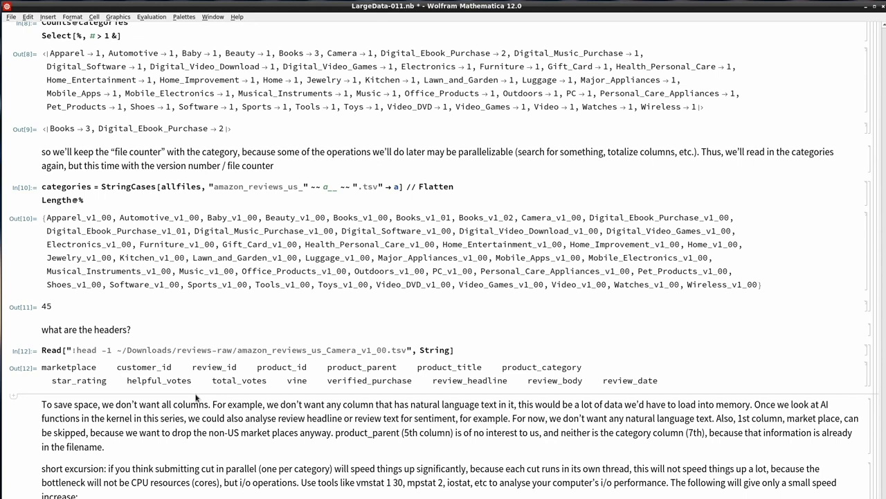
{"action": "left_click_drag", "start_coordinate": [192, 367], "coordinate": [240, 367]}
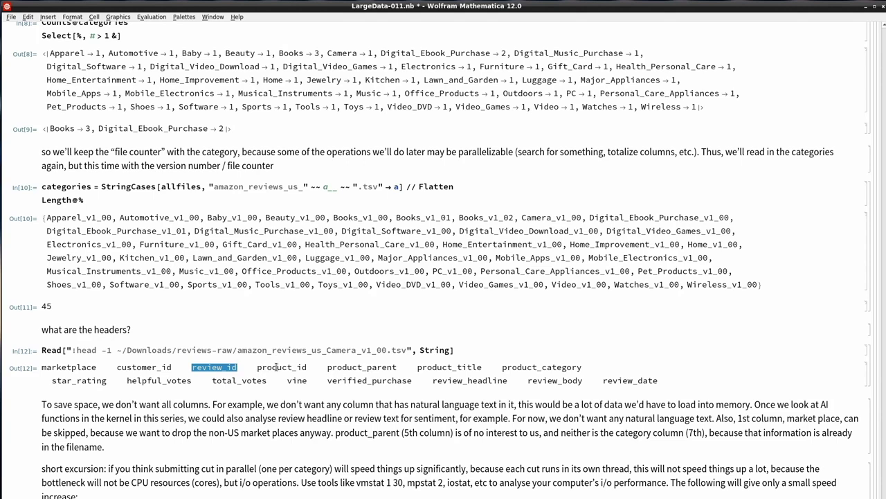
{"action": "left_click_drag", "start_coordinate": [257, 367], "coordinate": [304, 367]}
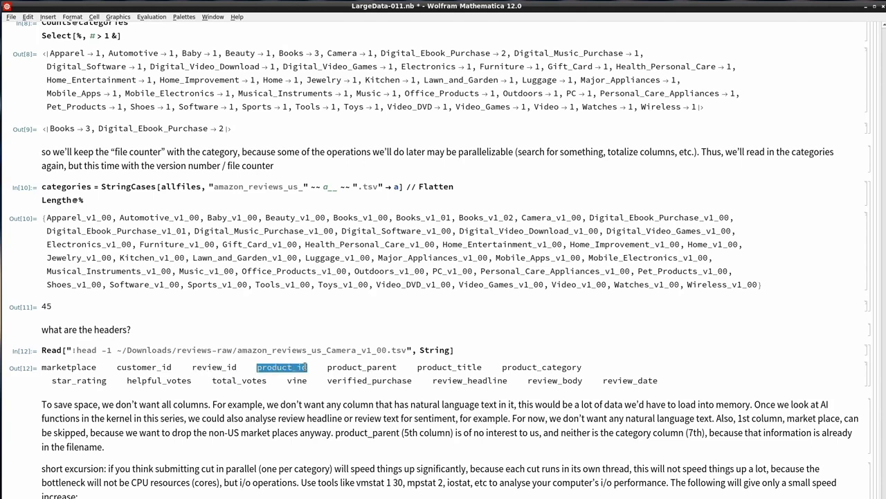
{"action": "double_click", "coordinate": [296, 381]}
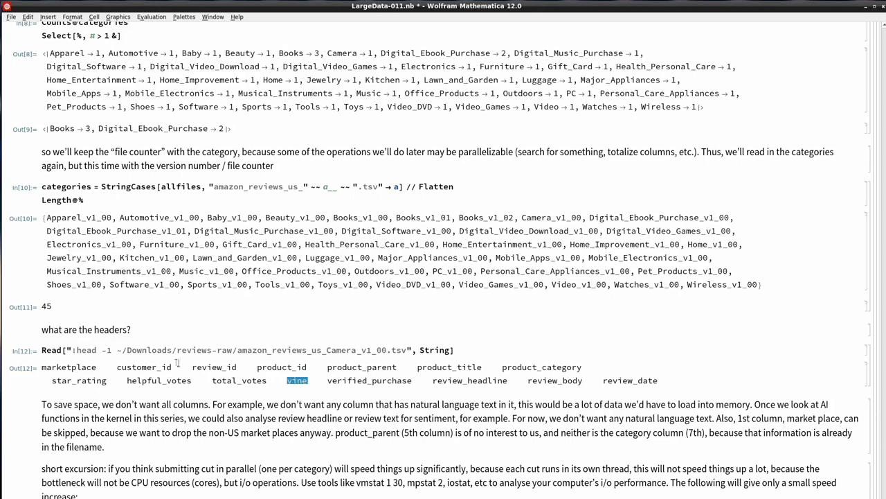
{"action": "left_click_drag", "start_coordinate": [116, 367], "coordinate": [239, 368]}
{"action": "left_click", "coordinate": [160, 380]}
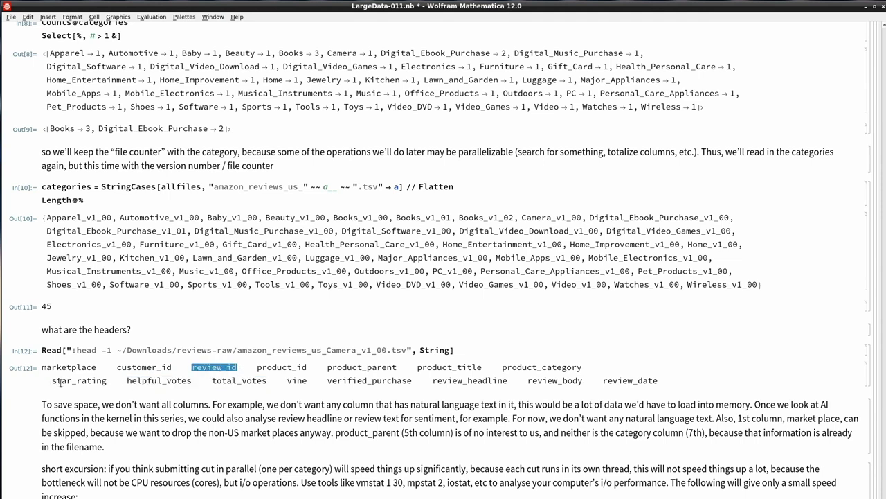
{"action": "left_click_drag", "start_coordinate": [52, 381], "coordinate": [94, 382]}
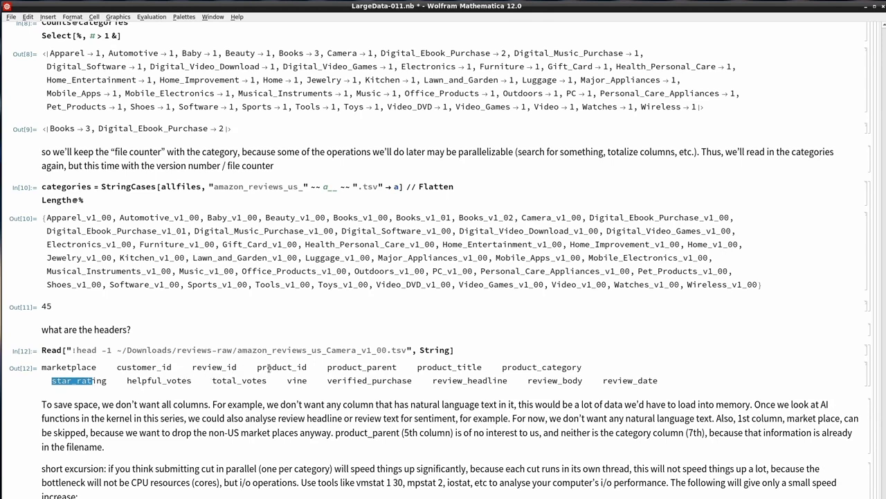
{"action": "left_click_drag", "start_coordinate": [256, 368], "coordinate": [311, 367]}
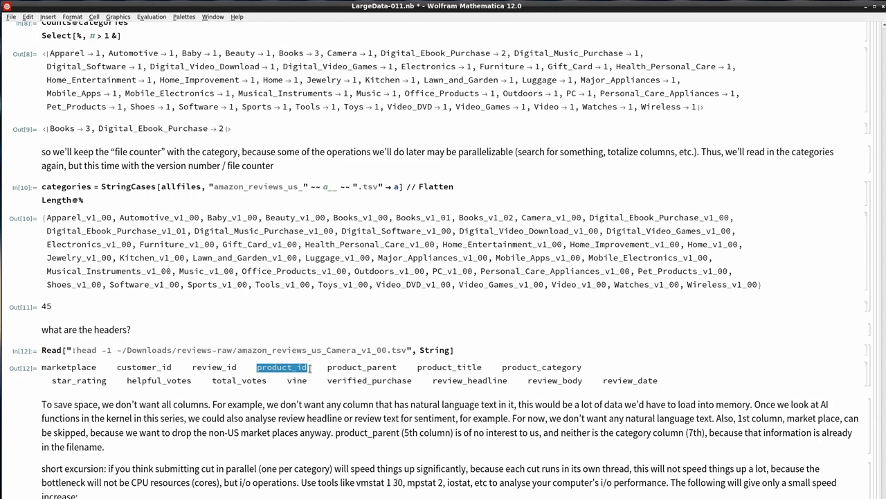
{"action": "left_click", "coordinate": [335, 392]}
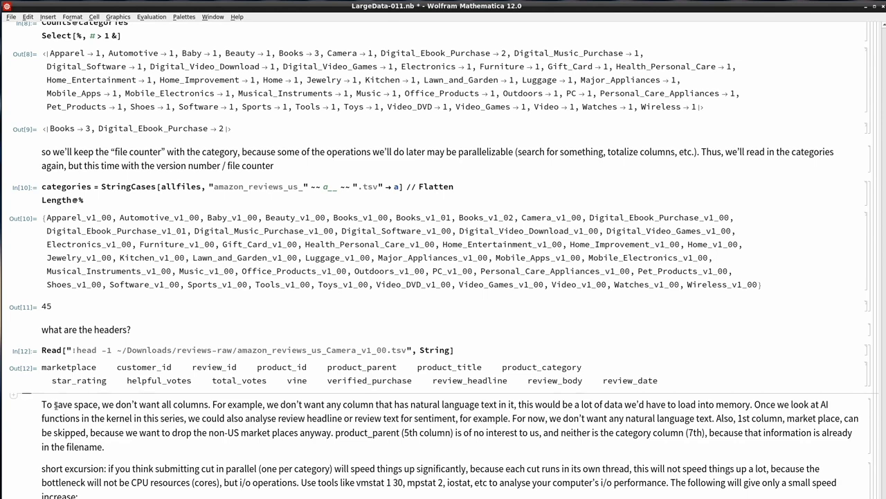
{"action": "left_click_drag", "start_coordinate": [41, 404], "coordinate": [203, 404]}
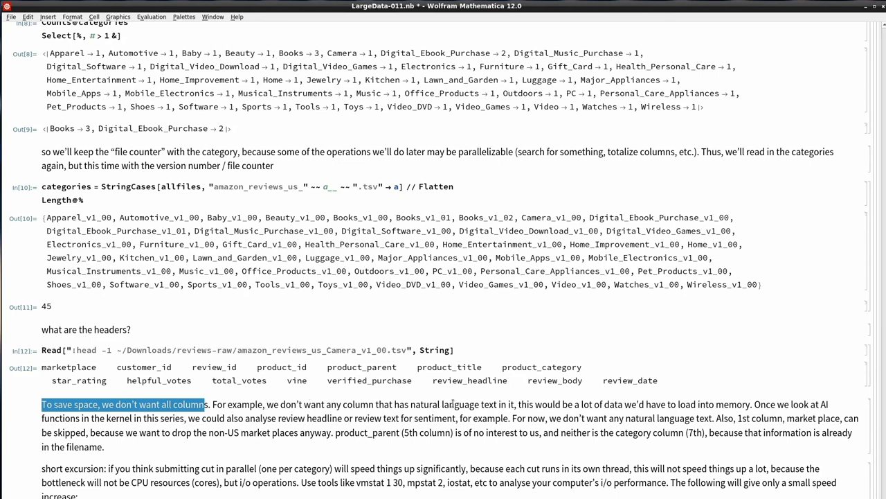
{"action": "left_click_drag", "start_coordinate": [455, 404], "coordinate": [435, 405]}
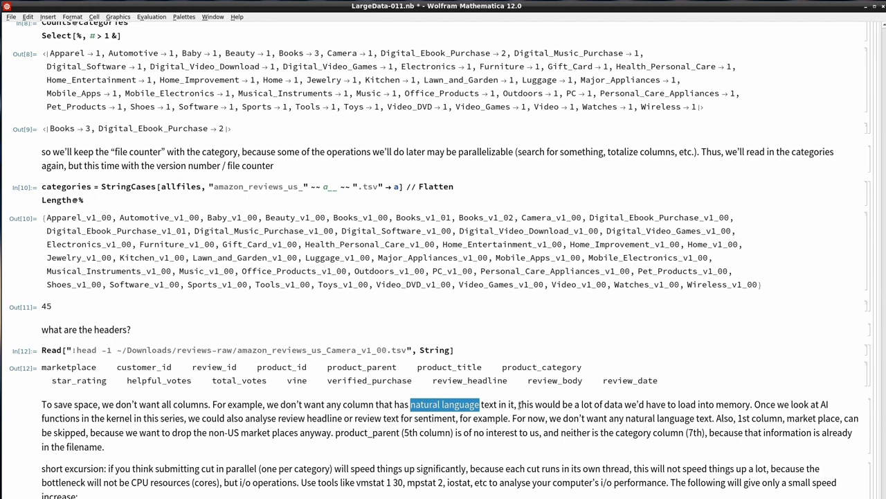
{"action": "left_click_drag", "start_coordinate": [518, 404], "coordinate": [751, 405]}
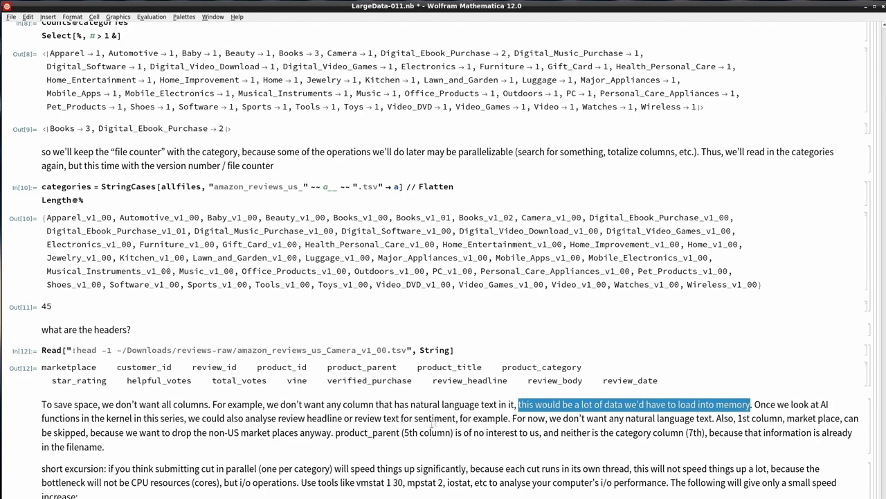
{"action": "left_click_drag", "start_coordinate": [513, 419], "coordinate": [665, 427]}
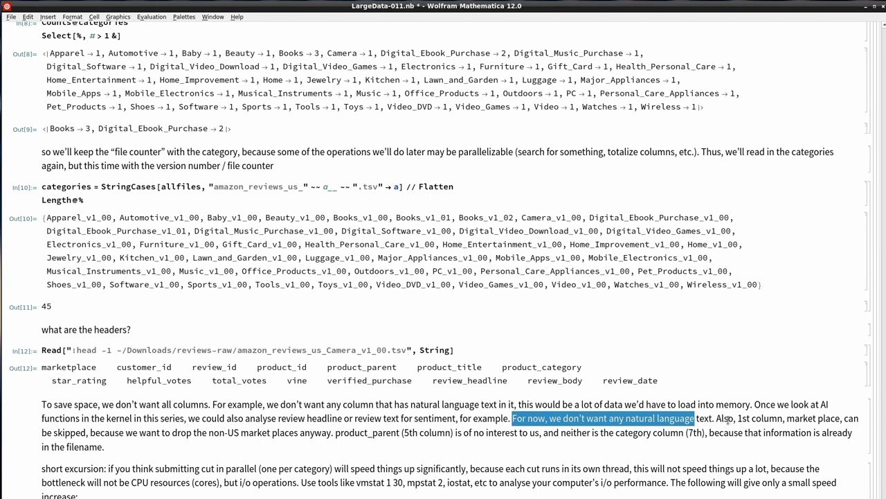
{"action": "left_click_drag", "start_coordinate": [717, 418], "coordinate": [840, 420]}
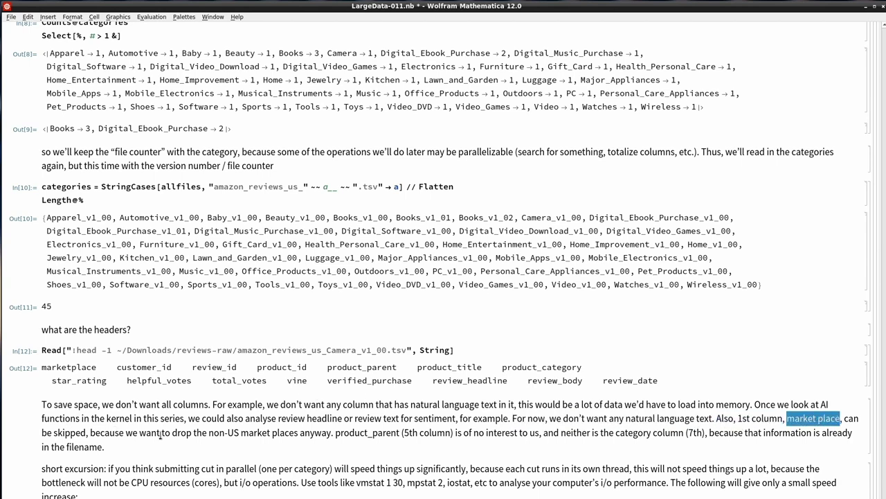
{"action": "left_click_drag", "start_coordinate": [218, 433], "coordinate": [287, 433]}
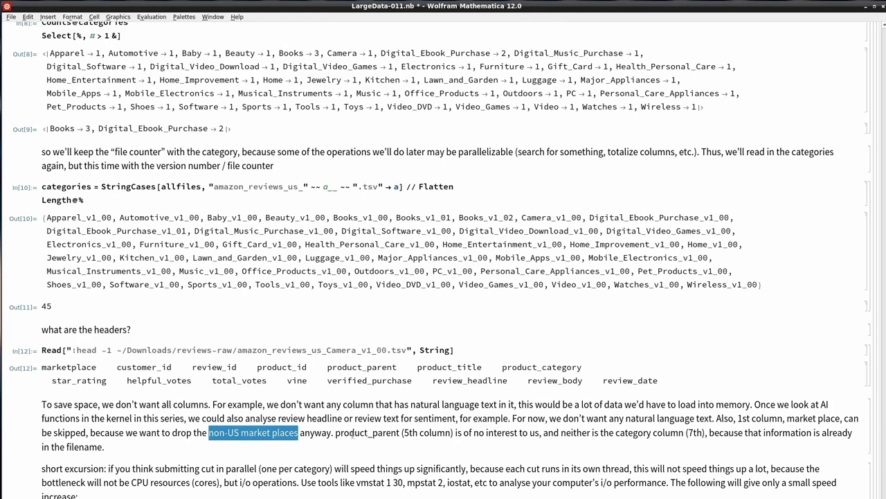
{"action": "left_click_drag", "start_coordinate": [335, 433], "coordinate": [381, 433]}
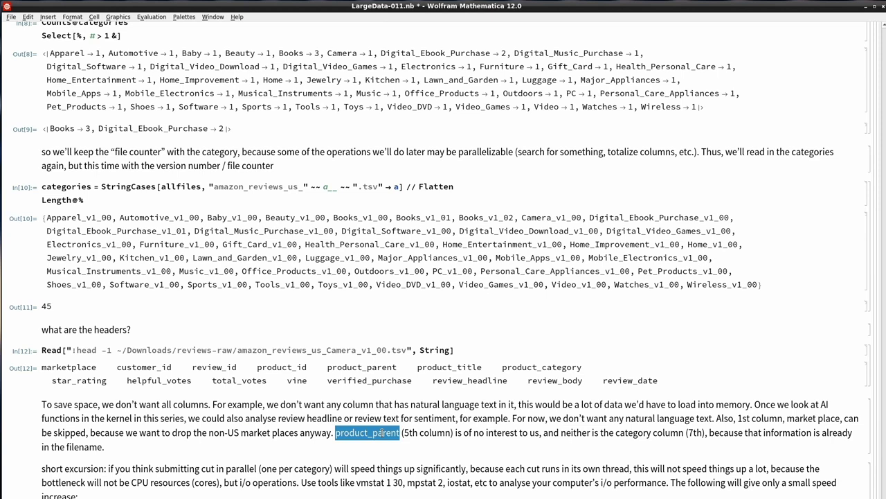
{"action": "double_click", "coordinate": [577, 432]}
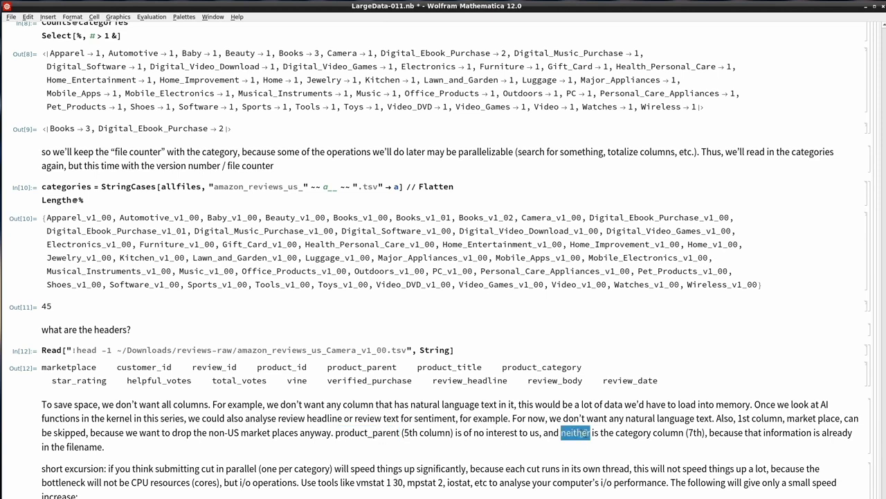
{"action": "left_click_drag", "start_coordinate": [584, 432], "coordinate": [662, 433]}
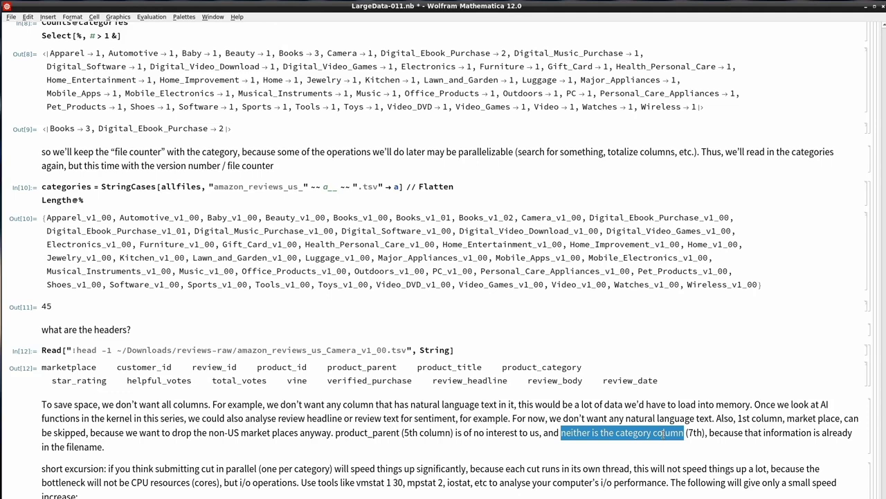
{"action": "left_click", "coordinate": [109, 445]}
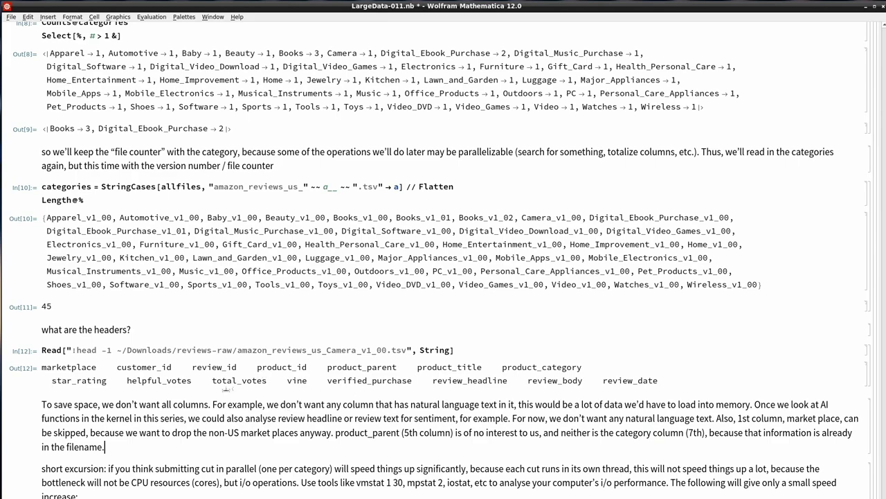
{"action": "scroll", "coordinate": [184, 414], "scroll_direction": "down", "scroll_amount": 2}
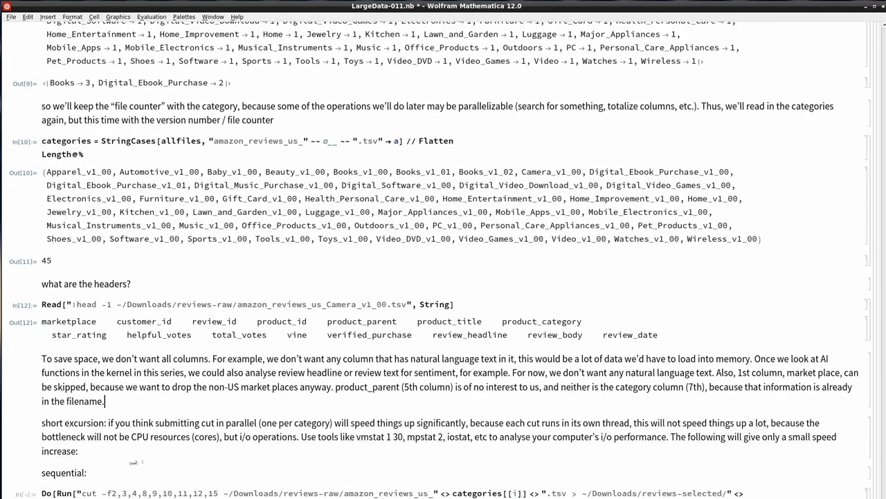
{"action": "scroll", "coordinate": [70, 429], "scroll_direction": "down", "scroll_amount": 3}
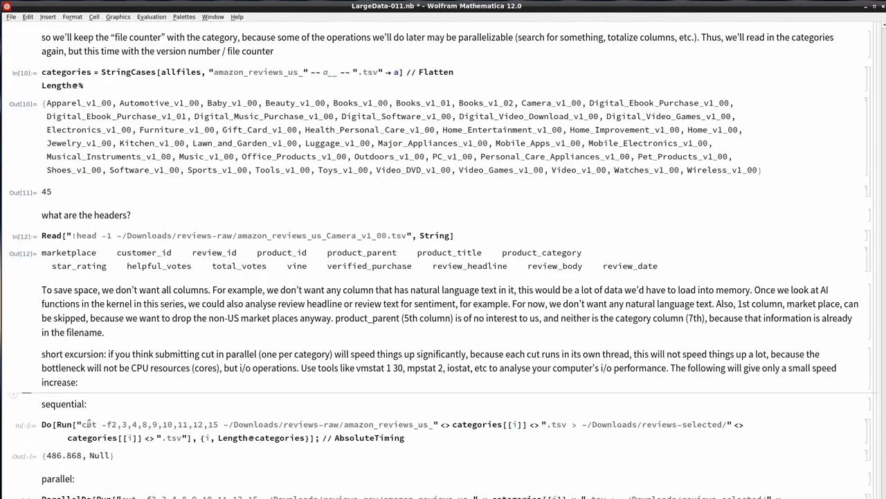
{"action": "double_click", "coordinate": [88, 424]}
{"action": "left_click", "coordinate": [85, 385]}
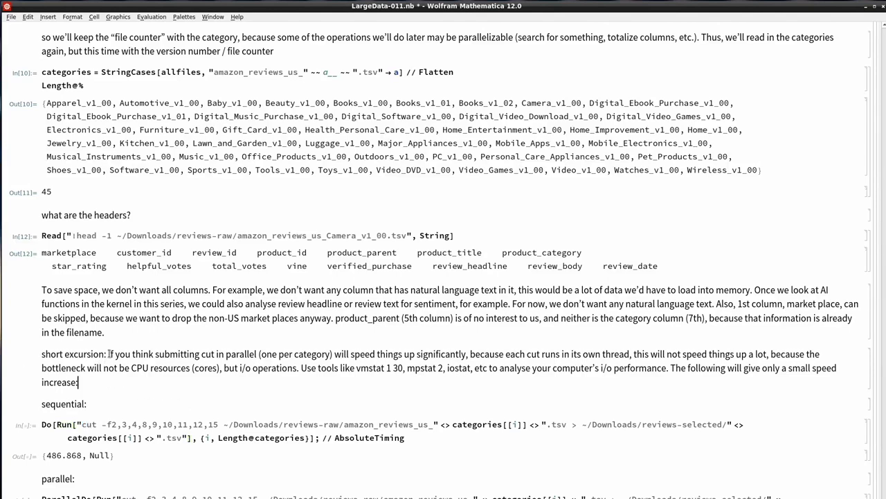
{"action": "left_click_drag", "start_coordinate": [110, 354], "coordinate": [321, 363]}
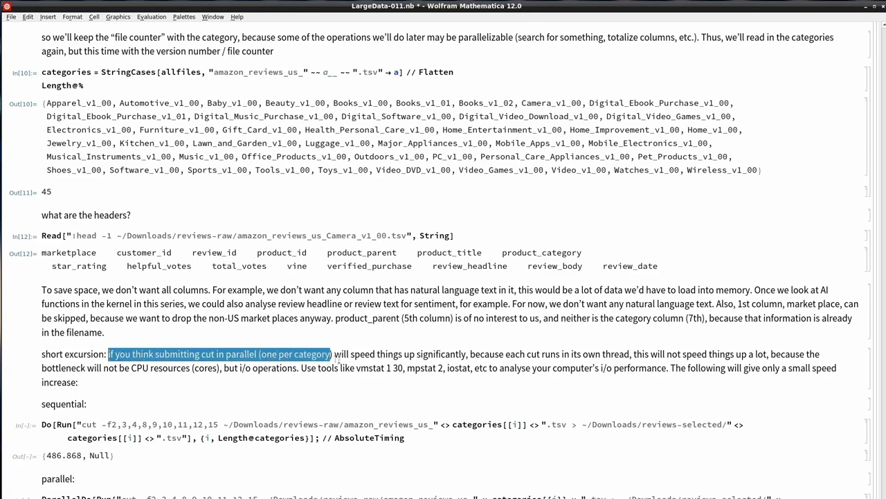
{"action": "left_click_drag", "start_coordinate": [344, 354], "coordinate": [612, 358]}
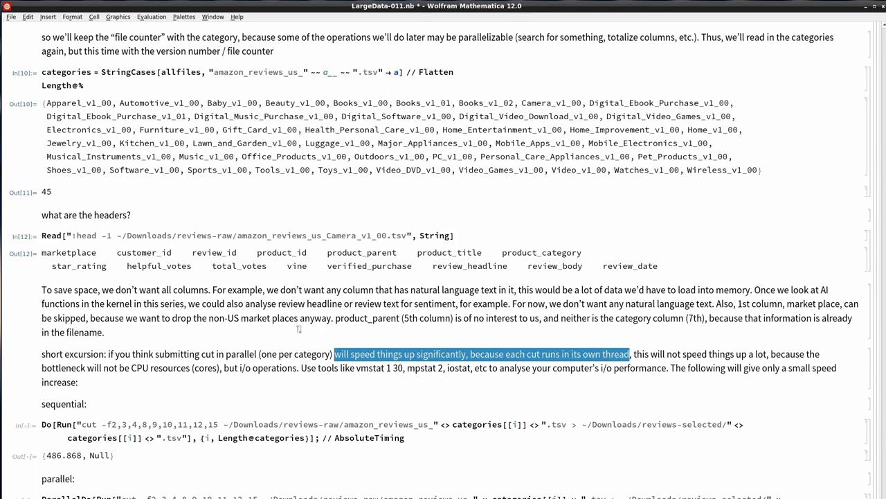
{"action": "left_click_drag", "start_coordinate": [58, 367], "coordinate": [212, 367]}
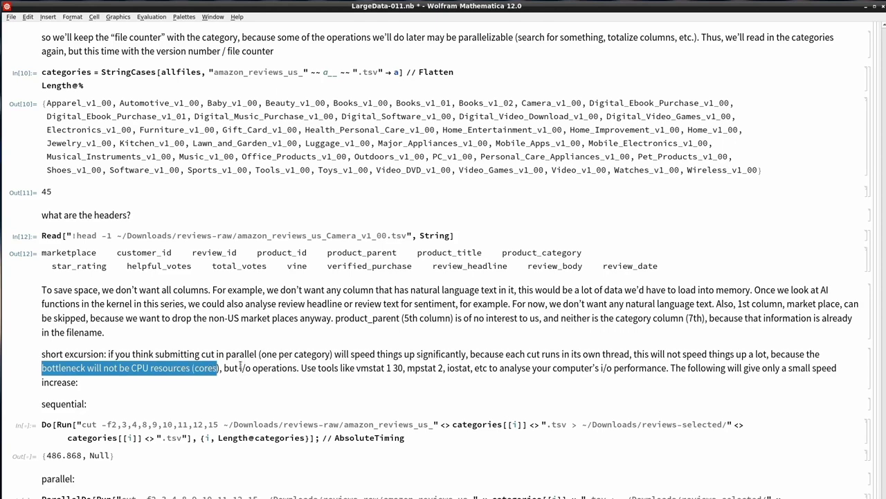
{"action": "left_click_drag", "start_coordinate": [240, 367], "coordinate": [251, 368]}
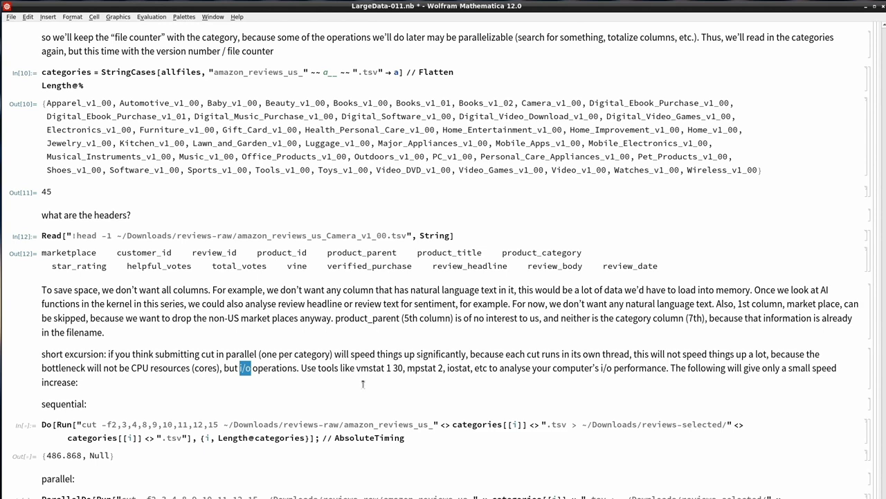
{"action": "key", "text": "Down"}
{"action": "left_click", "coordinate": [83, 395]}
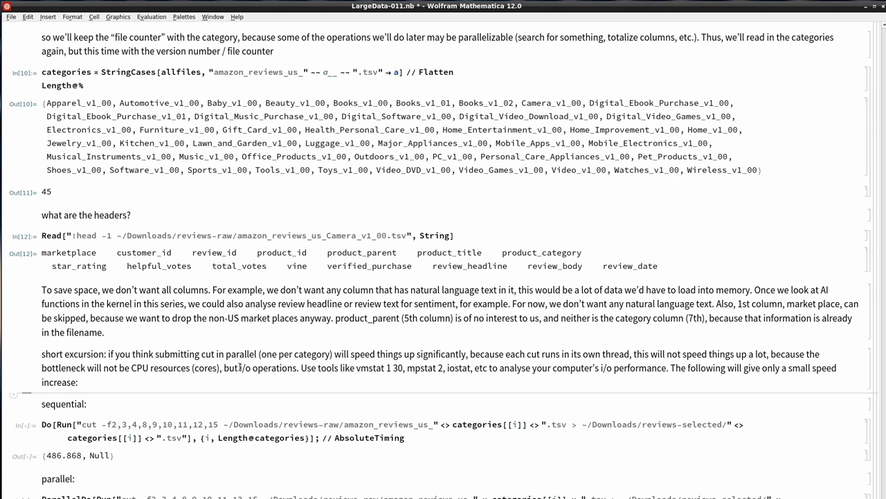
{"action": "left_click_drag", "start_coordinate": [240, 368], "coordinate": [252, 367]}
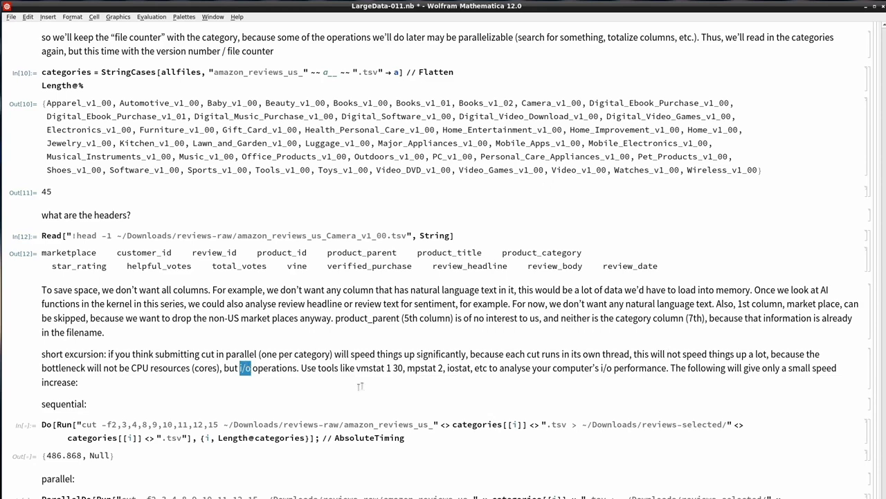
{"action": "left_click", "coordinate": [66, 395]}
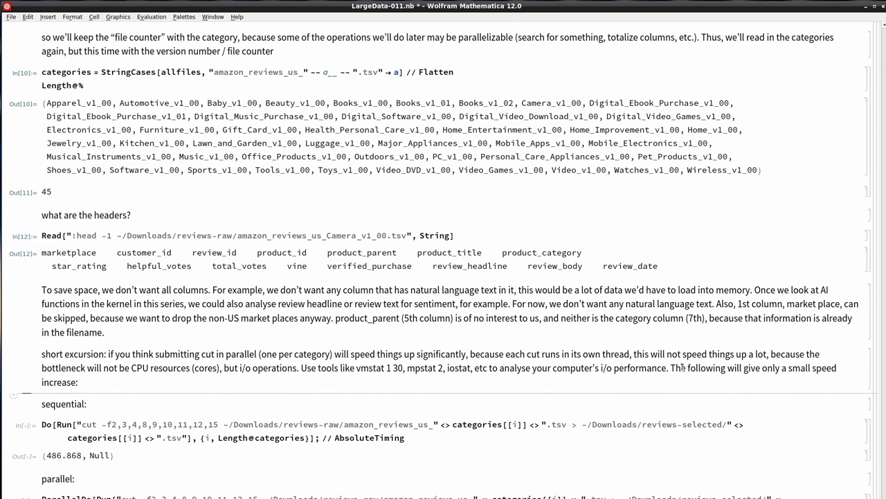
{"action": "left_click_drag", "start_coordinate": [670, 367], "coordinate": [837, 369]}
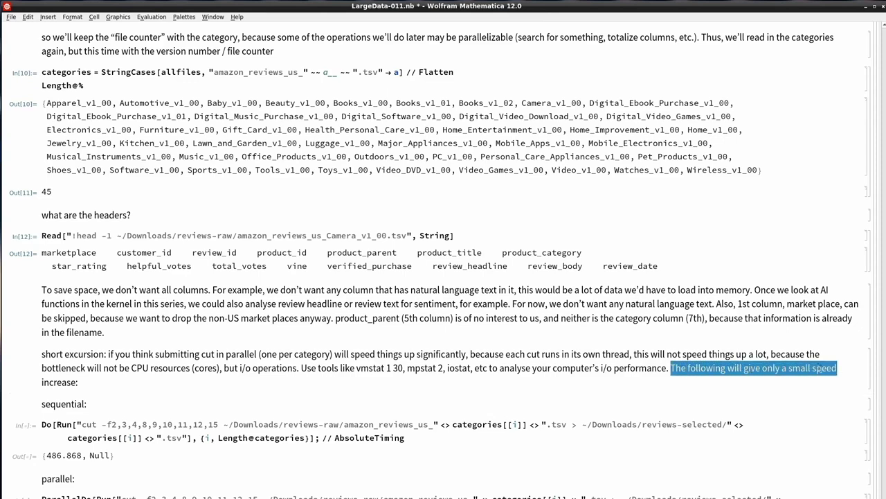
{"action": "left_click", "coordinate": [98, 386]}
{"action": "scroll", "coordinate": [142, 410], "scroll_direction": "down", "scroll_amount": 3}
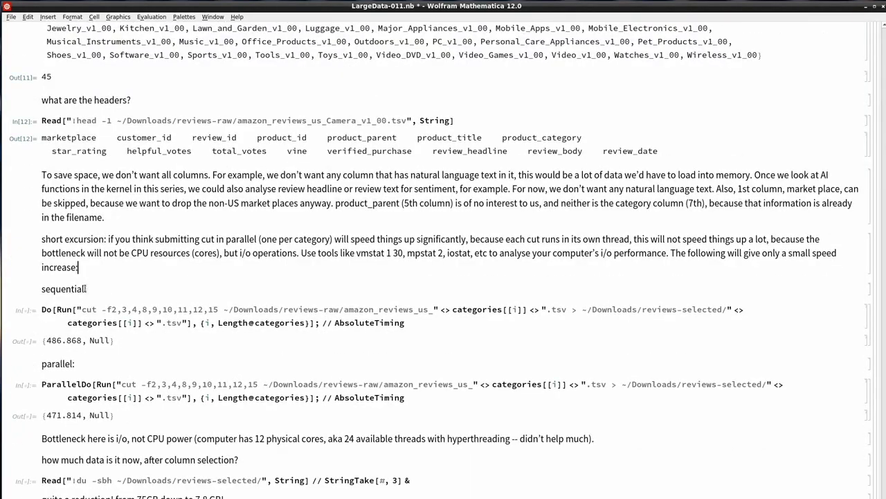
{"action": "double_click", "coordinate": [54, 341]}
{"action": "scroll", "coordinate": [128, 385], "scroll_direction": "down", "scroll_amount": 1}
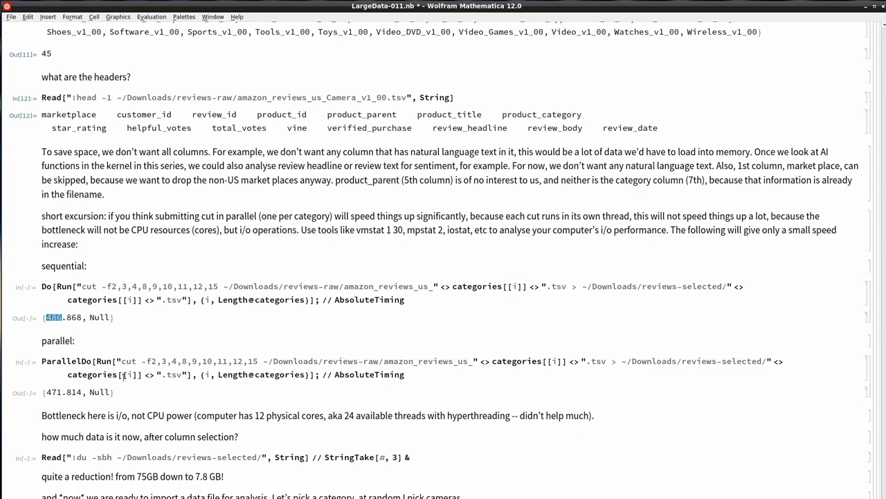
{"action": "left_click", "coordinate": [75, 361]}
{"action": "double_click", "coordinate": [72, 361]}
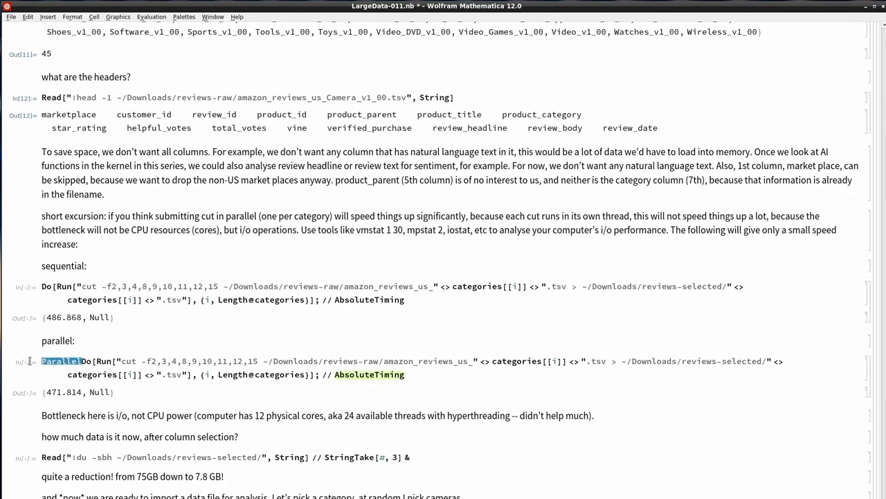
{"action": "left_click", "coordinate": [56, 401]}
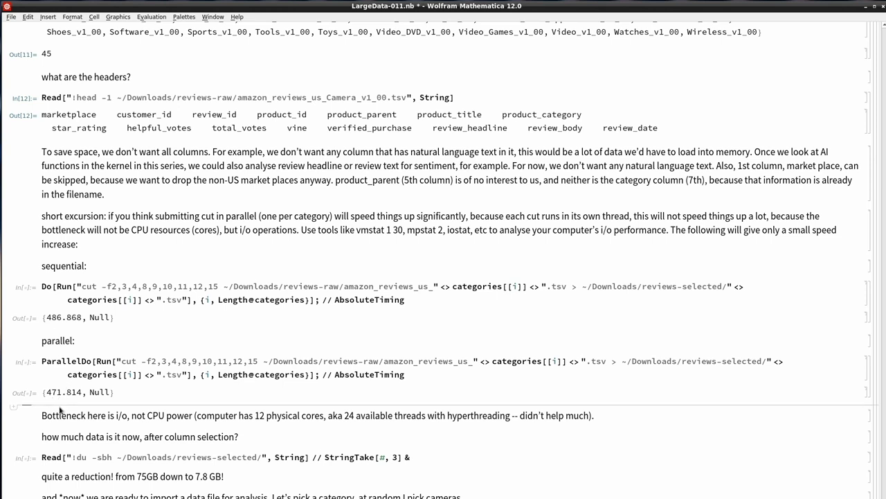
{"action": "left_click_drag", "start_coordinate": [59, 415], "coordinate": [119, 415]}
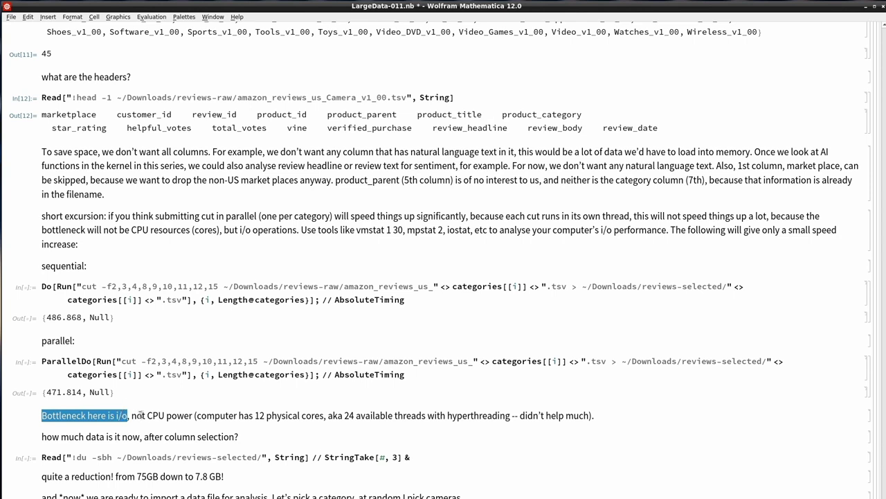
{"action": "double_click", "coordinate": [151, 415]}
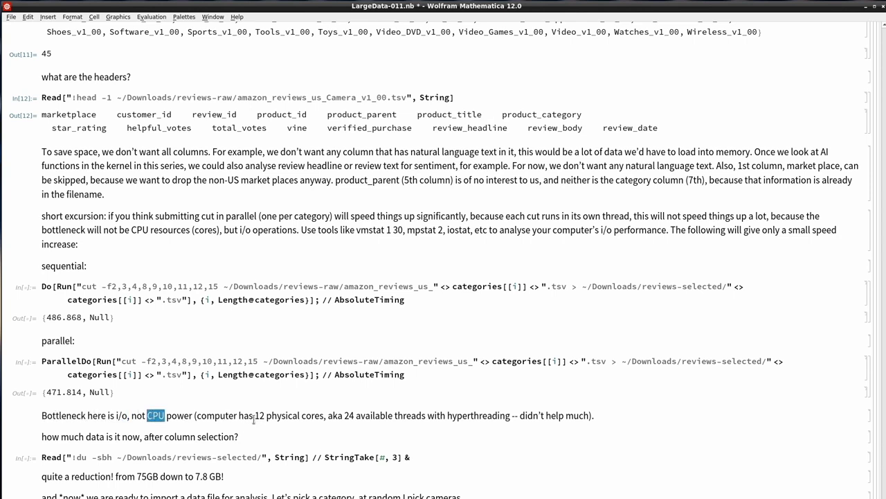
{"action": "left_click_drag", "start_coordinate": [257, 415], "coordinate": [426, 415]}
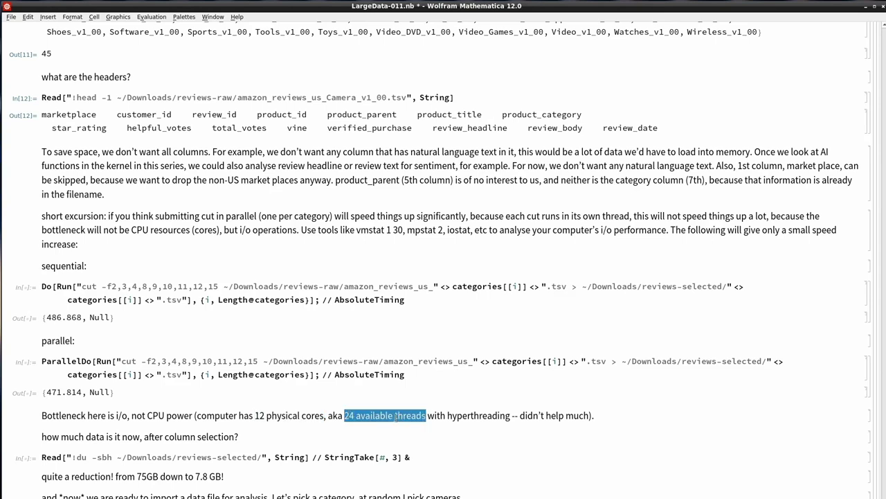
{"action": "left_click", "coordinate": [131, 427]}
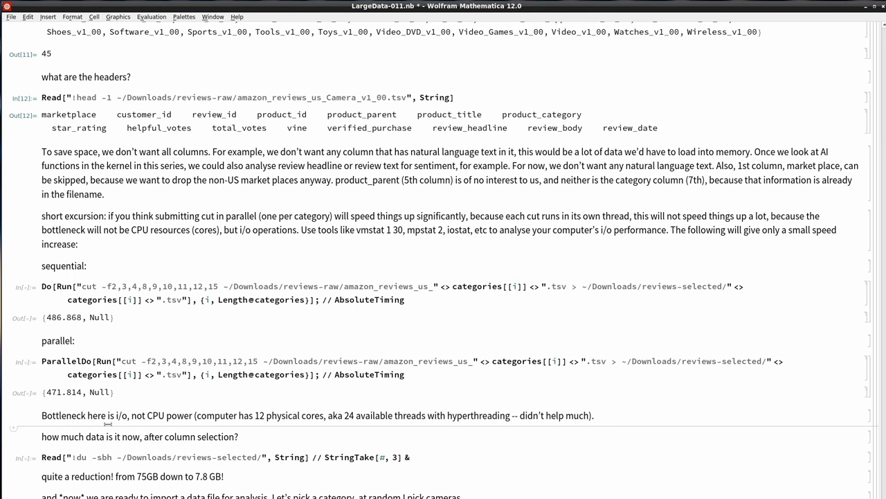
{"action": "scroll", "coordinate": [107, 423], "scroll_direction": "down", "scroll_amount": 1}
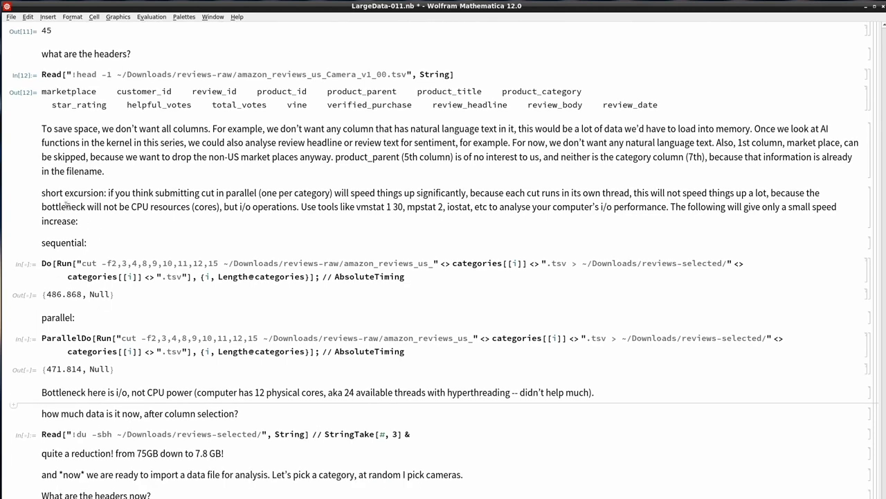
{"action": "left_click_drag", "start_coordinate": [53, 193], "coordinate": [67, 193]}
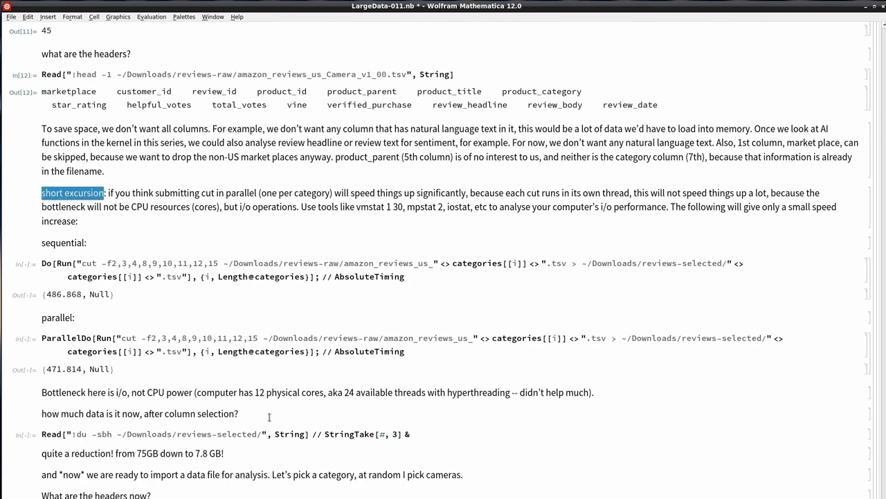
{"action": "left_click", "coordinate": [241, 413]}
Run the du -sbh cell on the reduced reviews folder and point out its 7.8 GB size.
{"action": "left_click", "coordinate": [141, 434]}
{"action": "key", "text": "shift+Return"}
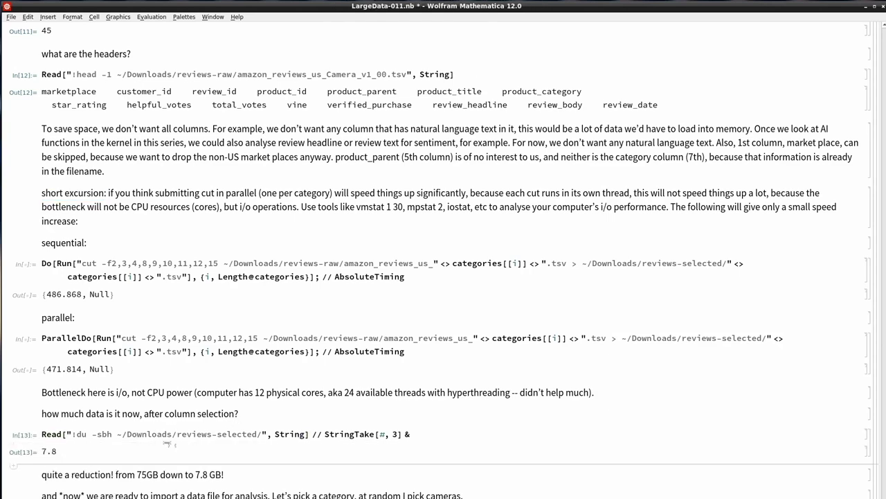
{"action": "scroll", "coordinate": [258, 455], "scroll_direction": "down", "scroll_amount": 2}
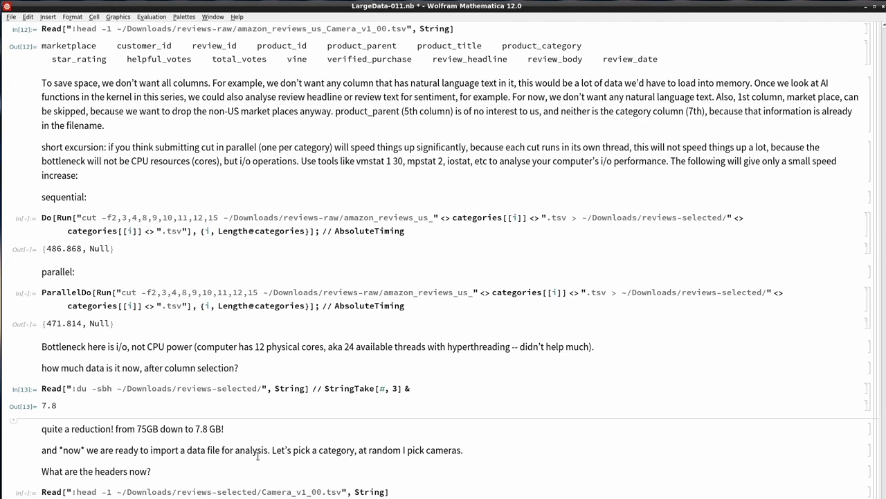
{"action": "left_click_drag", "start_coordinate": [196, 428], "coordinate": [205, 429]}
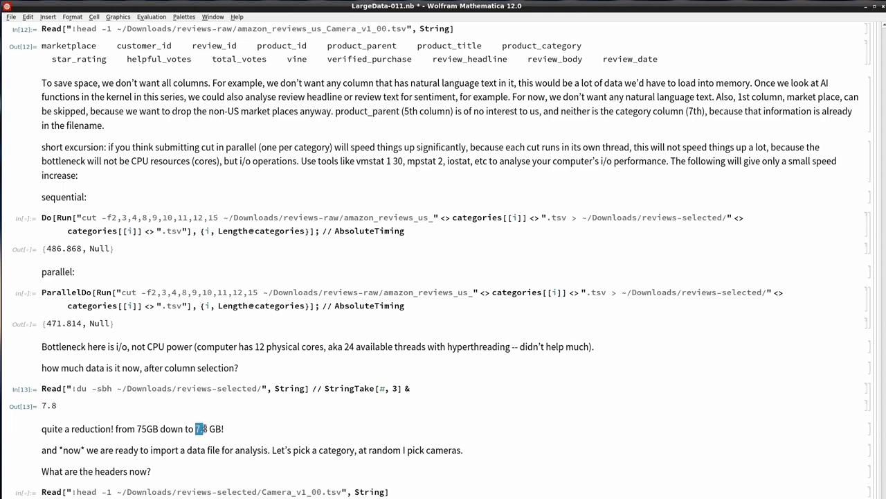
{"action": "left_click", "coordinate": [73, 440]}
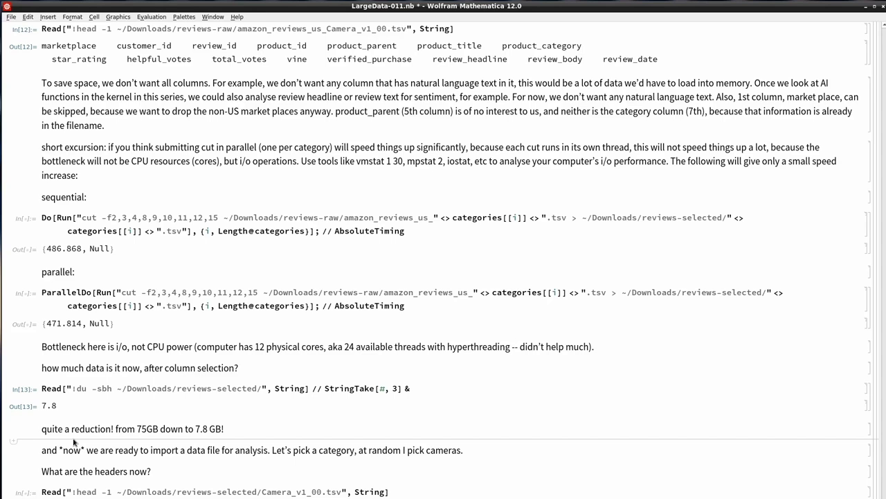
Point out 'now' and the chosen category 'cameras' in the text about importing a file.
{"action": "double_click", "coordinate": [72, 450]}
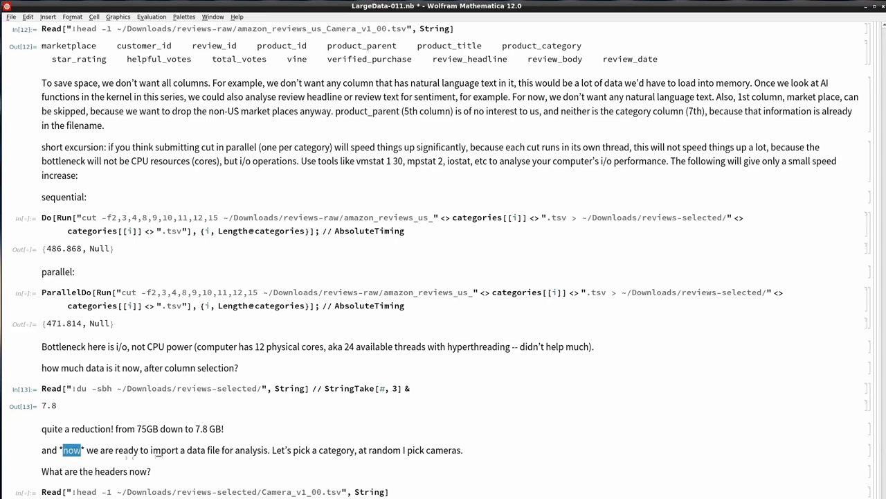
{"action": "left_click", "coordinate": [236, 461]}
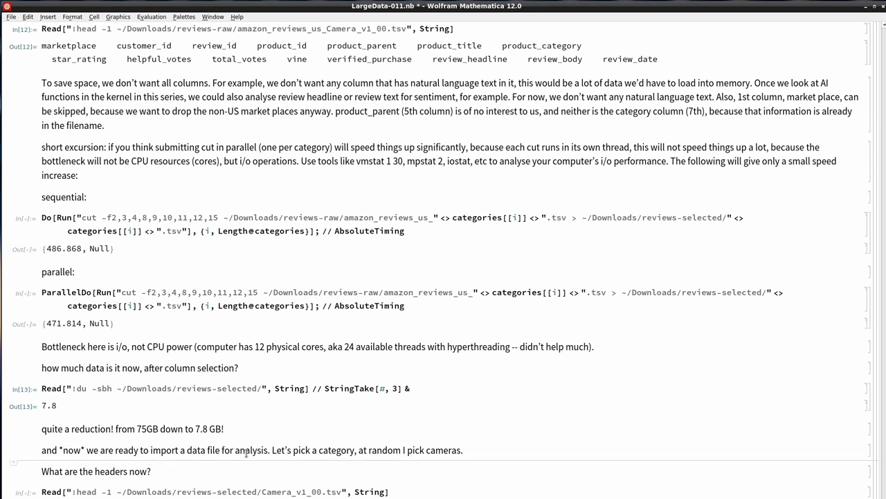
{"action": "left_click", "coordinate": [251, 450]}
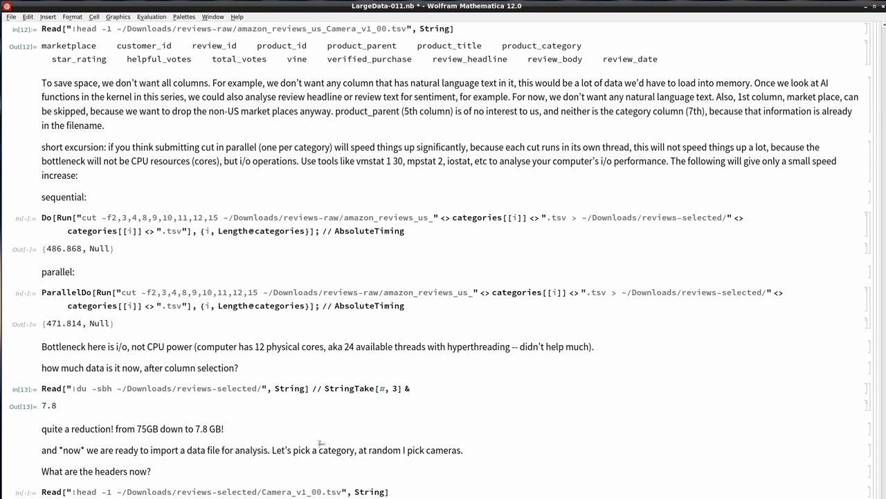
{"action": "double_click", "coordinate": [443, 450]}
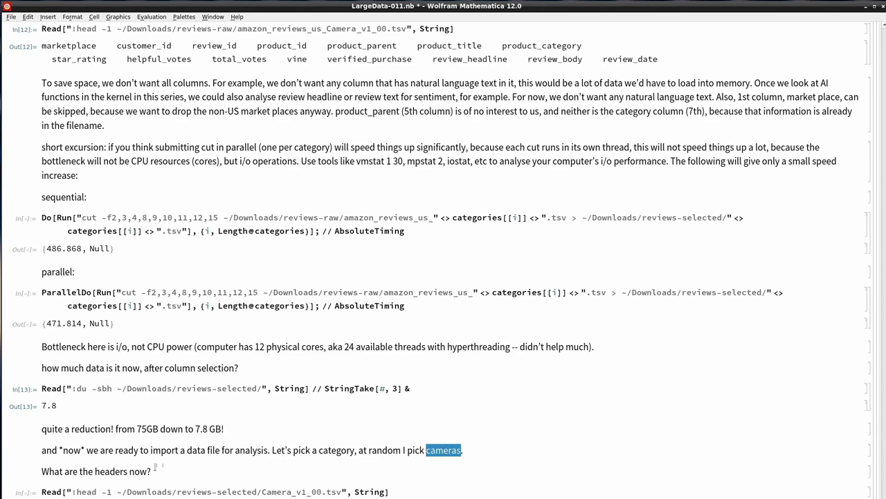
{"action": "scroll", "coordinate": [216, 455], "scroll_direction": "down", "scroll_amount": 3}
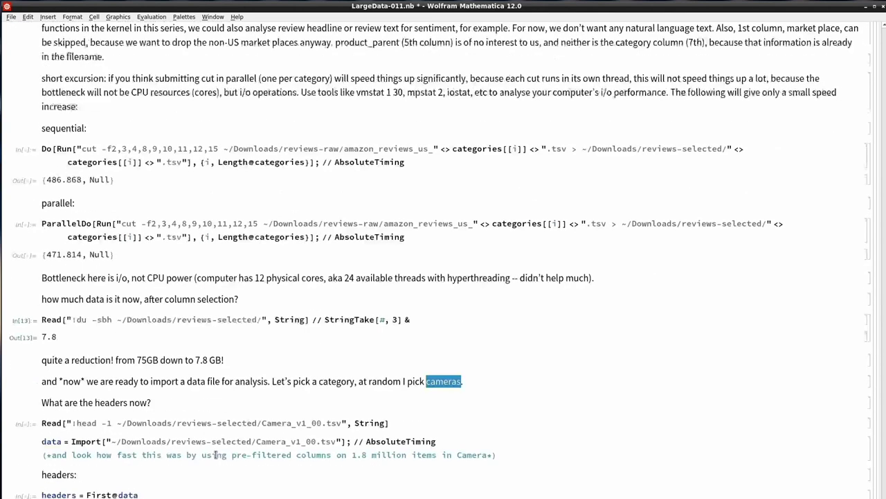
Read the reduced Camera file's header line and point out customer_id.
{"action": "left_click", "coordinate": [143, 422]}
{"action": "key", "text": "shift+Return"}
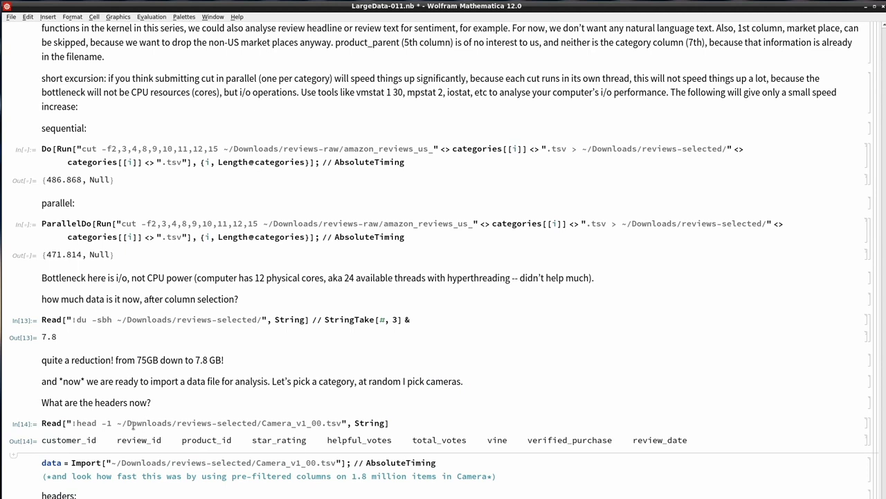
{"action": "double_click", "coordinate": [63, 441]}
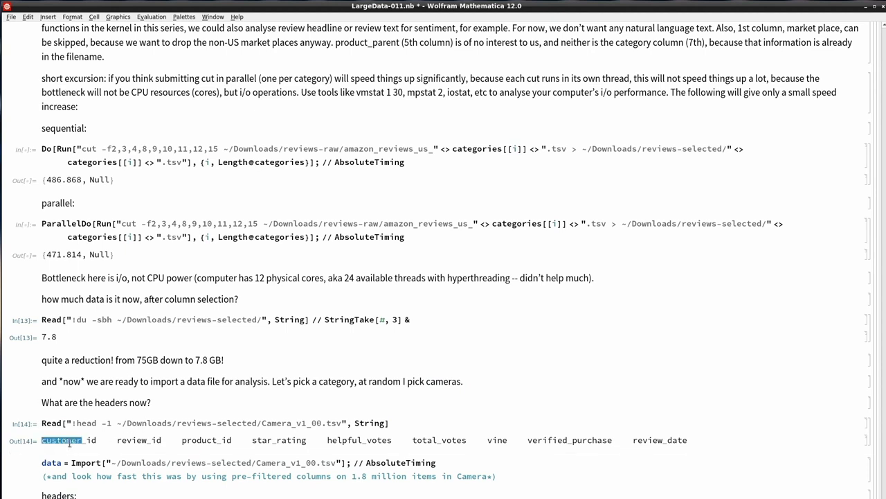
{"action": "left_click", "coordinate": [124, 441]}
{"action": "left_click", "coordinate": [227, 454]}
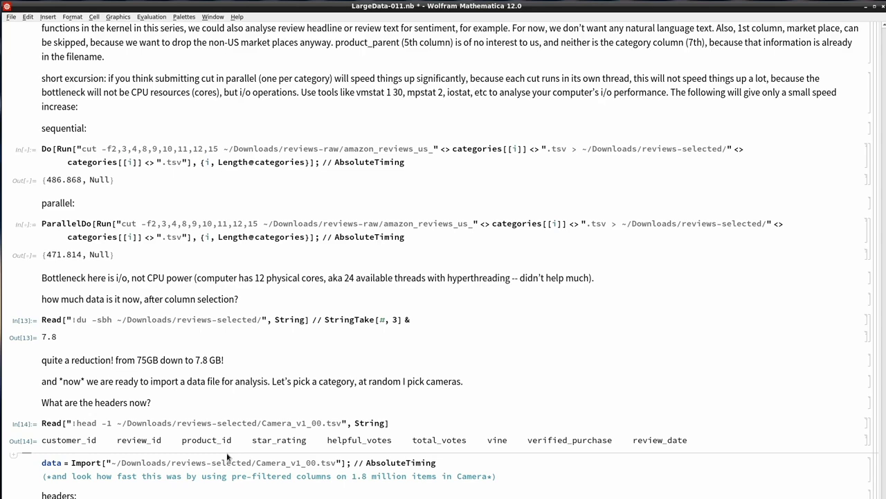
{"action": "scroll", "coordinate": [227, 457], "scroll_direction": "down", "scroll_amount": 2}
Run the timed Camera_v1_00.tsv import (22.4273 seconds), noting the 1.8 million items figure.
{"action": "left_click", "coordinate": [87, 418]}
{"action": "key", "text": "shift+Return"}
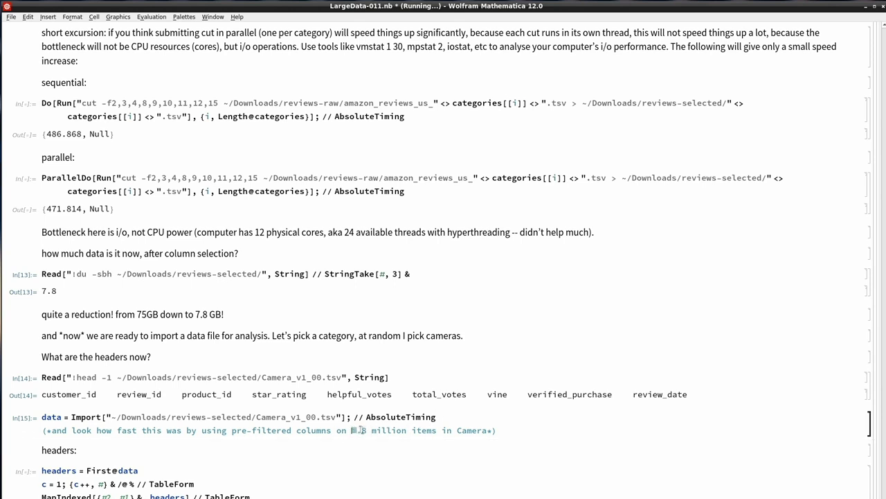
{"action": "left_click_drag", "start_coordinate": [351, 430], "coordinate": [407, 431]}
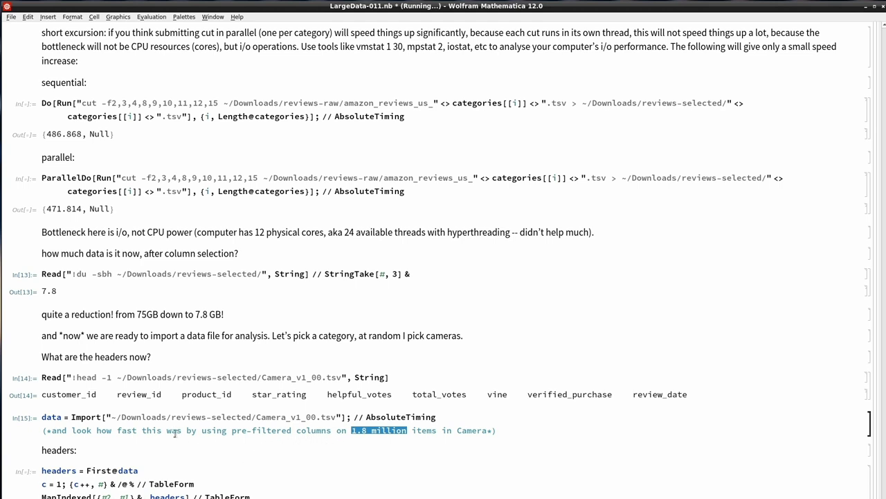
{"action": "left_click", "coordinate": [69, 439]}
{"action": "scroll", "coordinate": [192, 430], "scroll_direction": "down", "scroll_amount": 1}
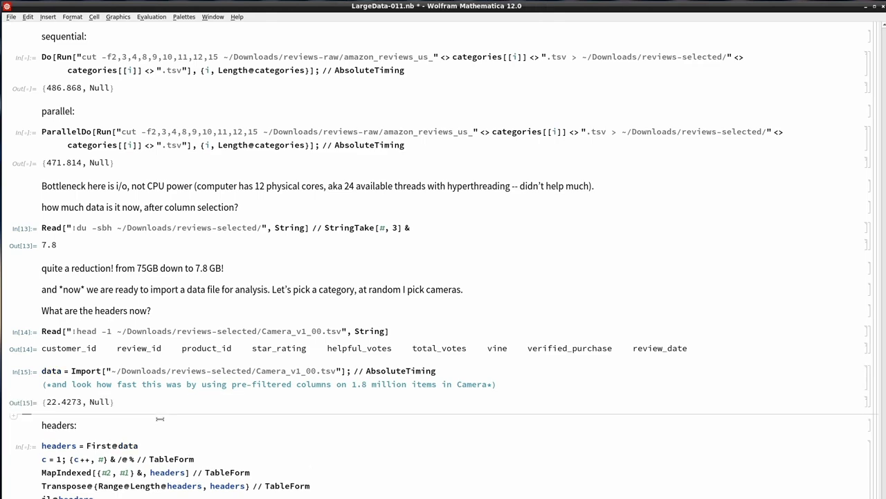
{"action": "scroll", "coordinate": [160, 419], "scroll_direction": "down", "scroll_amount": 1}
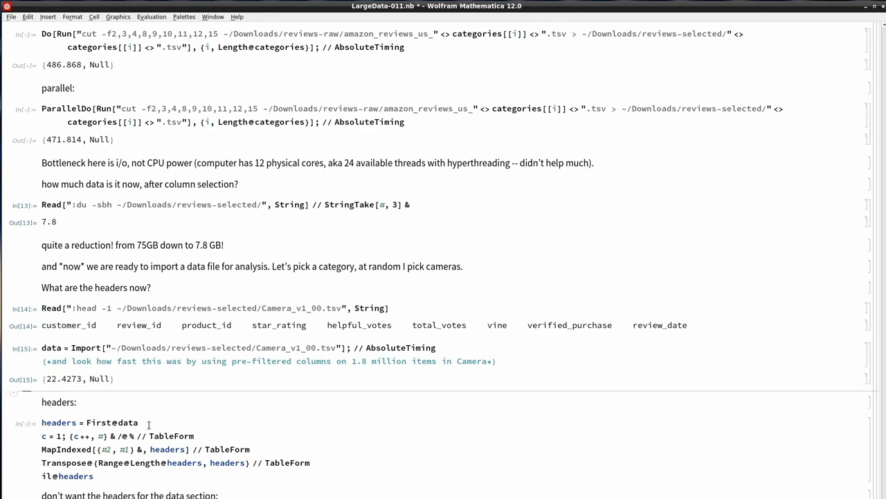
Extract the nine column names into headers and display them as numbered TableForm tables.
{"action": "left_click", "coordinate": [148, 424]}
{"action": "key", "text": "shift+Return"}
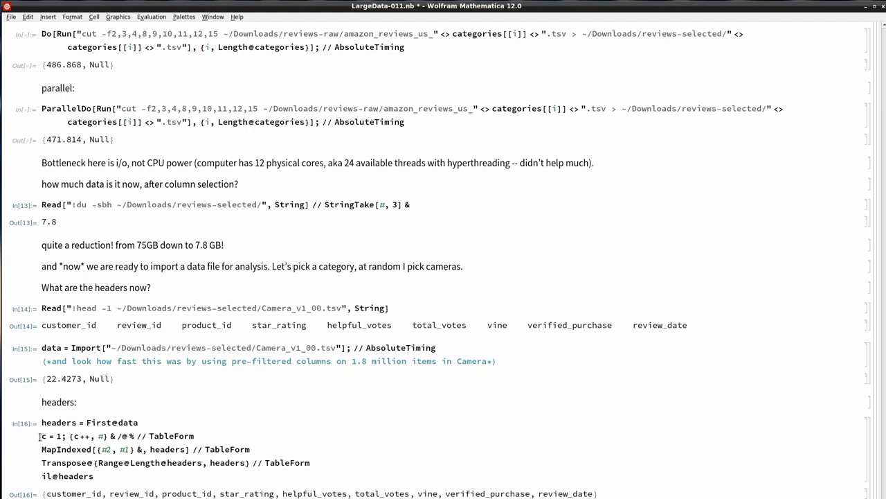
{"action": "left_click_drag", "start_coordinate": [40, 432], "coordinate": [96, 476]}
{"action": "left_click", "coordinate": [146, 421]}
{"action": "key", "text": "shift+Return"}
{"action": "scroll", "coordinate": [147, 420], "scroll_direction": "down", "scroll_amount": 5}
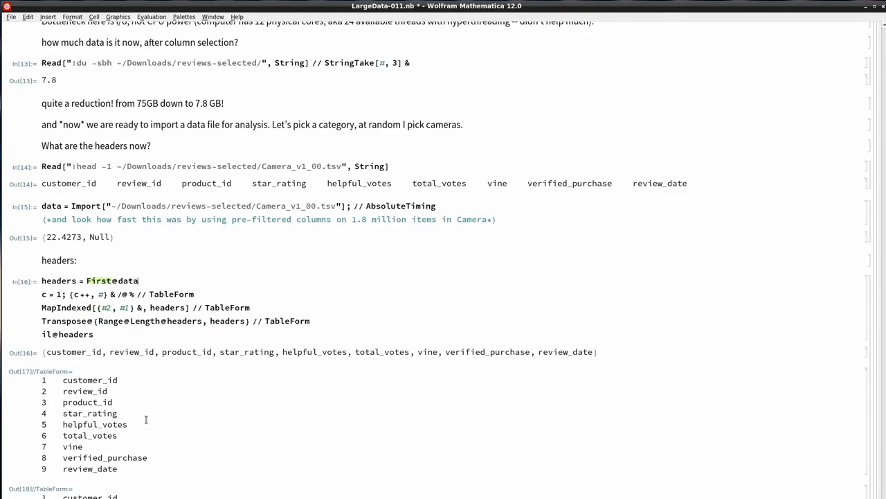
Explain the counter line's {c++, #} pair, its # slot and the % reference.
{"action": "left_click", "coordinate": [42, 294]}
{"action": "left_click_drag", "start_coordinate": [70, 296], "coordinate": [91, 295]}
{"action": "double_click", "coordinate": [101, 294]}
{"action": "double_click", "coordinate": [131, 294]}
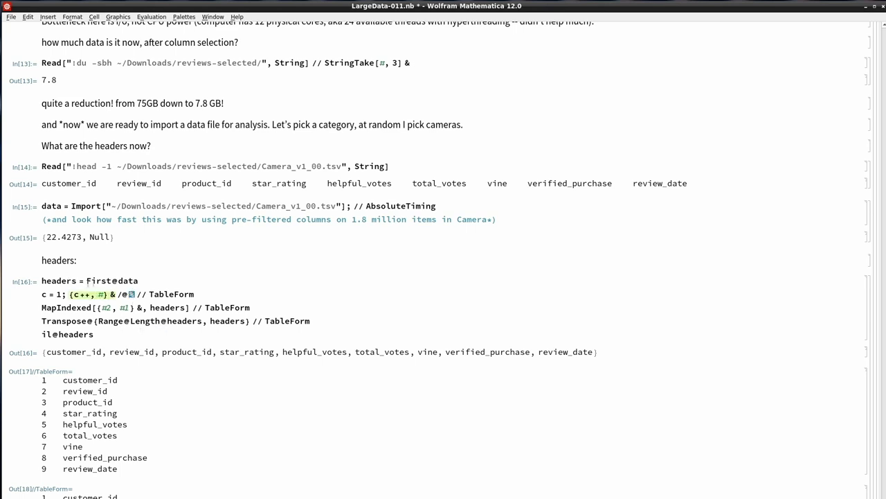
{"action": "left_click", "coordinate": [125, 295]}
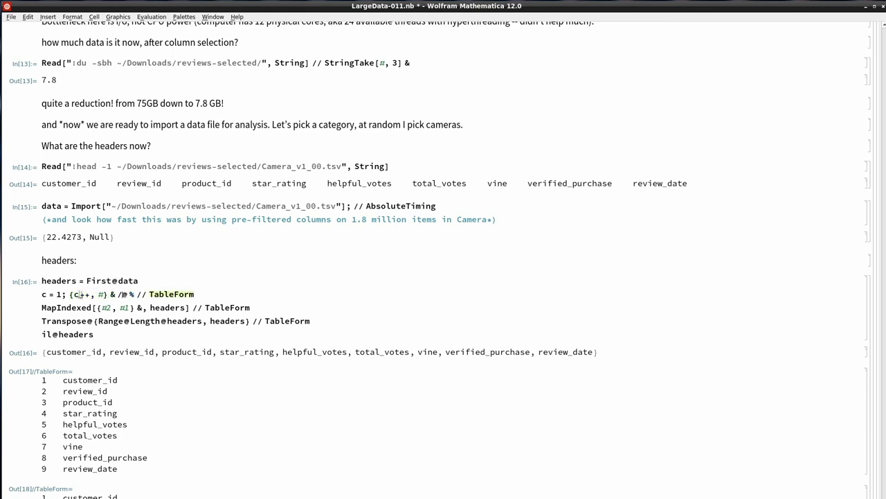
Explain MapIndexed's #1 and #2 slots against Out[17]'s index numbers and column names.
{"action": "left_click", "coordinate": [56, 307]}
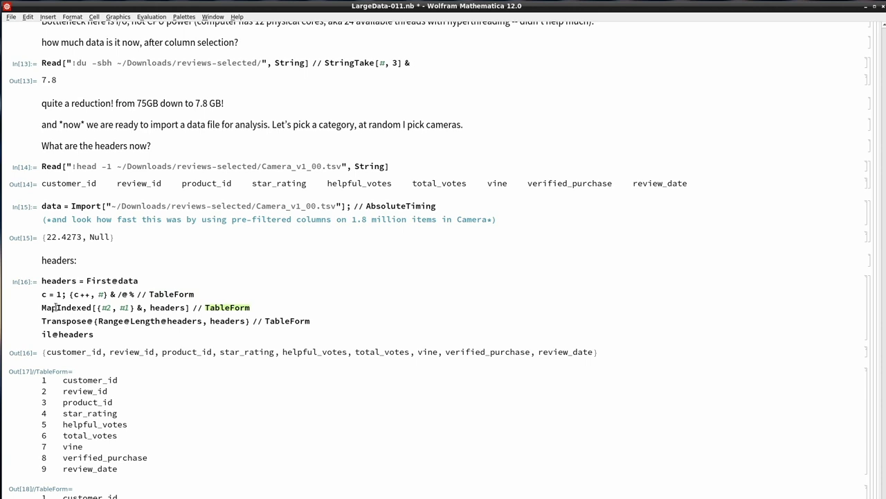
{"action": "double_click", "coordinate": [124, 308]}
{"action": "double_click", "coordinate": [108, 308]}
{"action": "double_click", "coordinate": [107, 308]}
{"action": "left_click", "coordinate": [105, 309]}
{"action": "left_click_drag", "start_coordinate": [44, 380], "coordinate": [45, 457]}
{"action": "left_click_drag", "start_coordinate": [83, 380], "coordinate": [87, 447]}
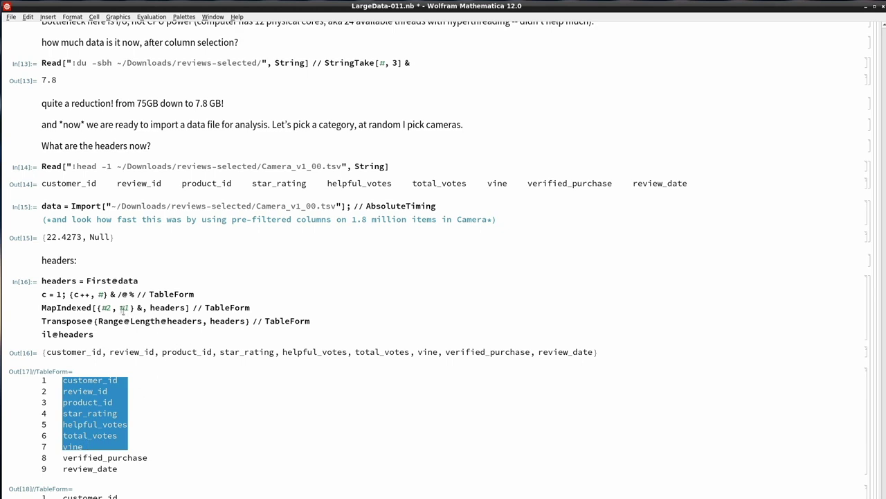
{"action": "left_click_drag", "start_coordinate": [116, 312], "coordinate": [129, 313]}
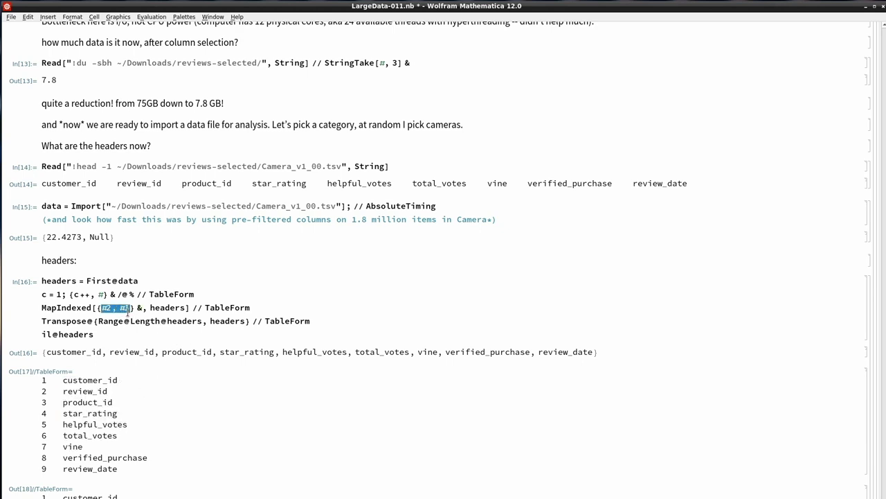
{"action": "left_click", "coordinate": [126, 312]}
{"action": "type", "text": "// String"}
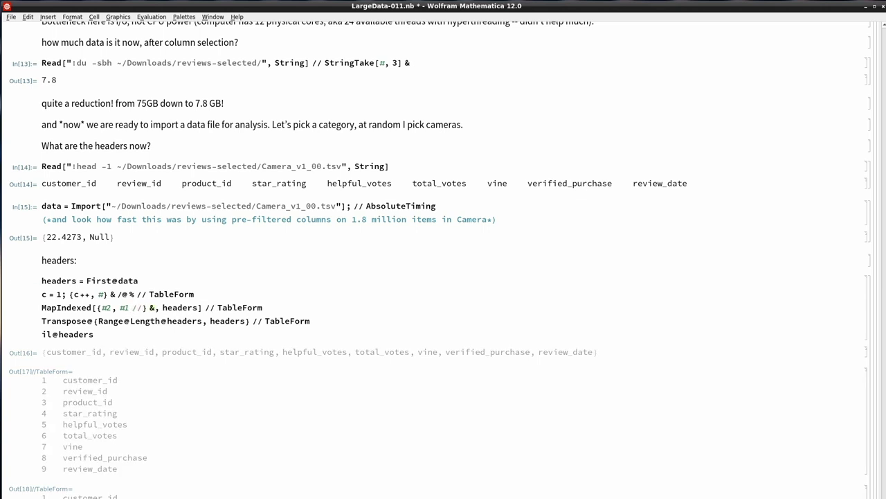
{"action": "type", "text": "Length "}
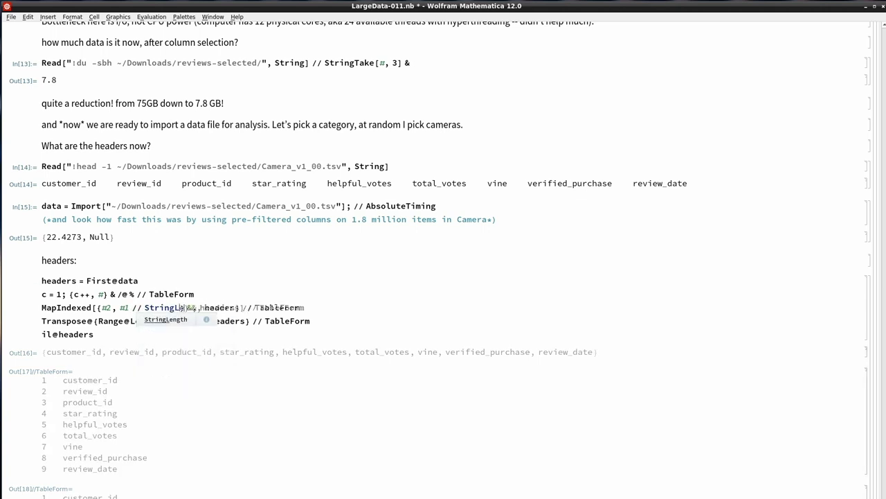
{"action": "type", "text": "..."}
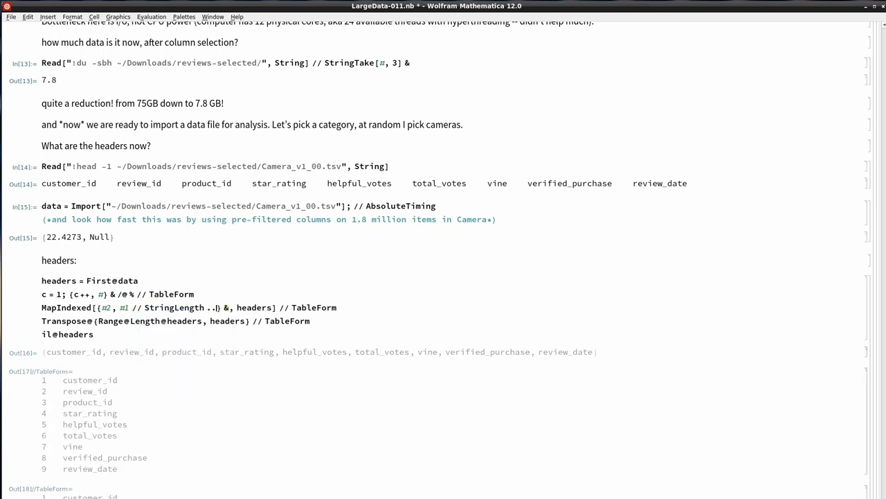
{"action": "key", "text": "BackSpace"}
{"action": "key", "text": "BackSpace"}
{"action": "key", "text": "BackSpace"}
{"action": "key", "text": "BackSpace"}
{"action": "key", "text": "BackSpace"}
{"action": "key", "text": "BackSpace"}
{"action": "key", "text": "BackSpace"}
{"action": "key", "text": "BackSpace"}
{"action": "key", "text": "BackSpace"}
{"action": "key", "text": "BackSpace"}
{"action": "key", "text": "BackSpace"}
{"action": "key", "text": "BackSpace"}
{"action": "key", "text": "BackSpace"}
{"action": "key", "text": "BackSpace"}
{"action": "key", "text": "BackSpace"}
{"action": "key", "text": "BackSpace"}
{"action": "key", "text": "BackSpace"}
{"action": "key", "text": "BackSpace"}
{"action": "key", "text": "BackSpace"}
{"action": "key", "text": "BackSpace"}
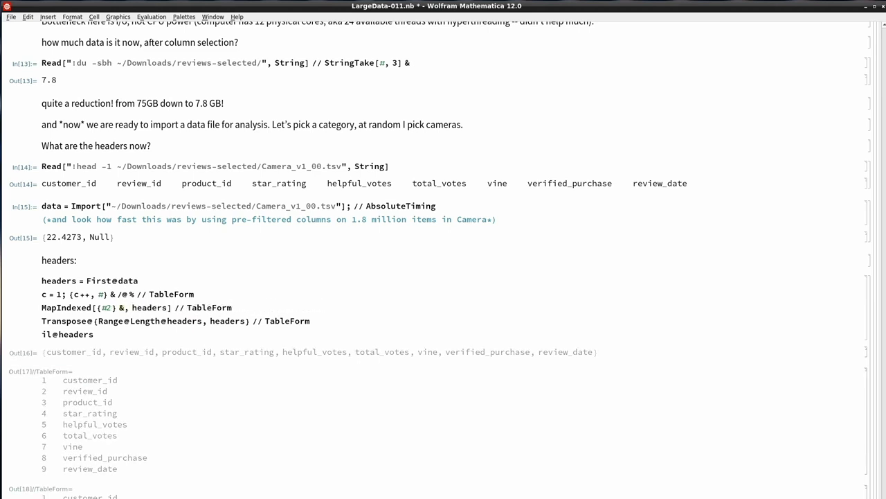
{"action": "type", "text": ", #1"}
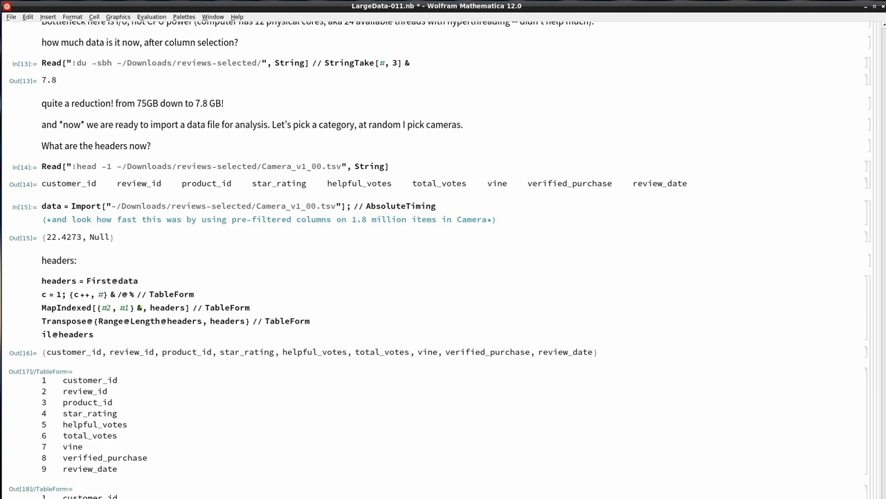
{"action": "left_click", "coordinate": [236, 312]}
{"action": "double_click", "coordinate": [223, 320]}
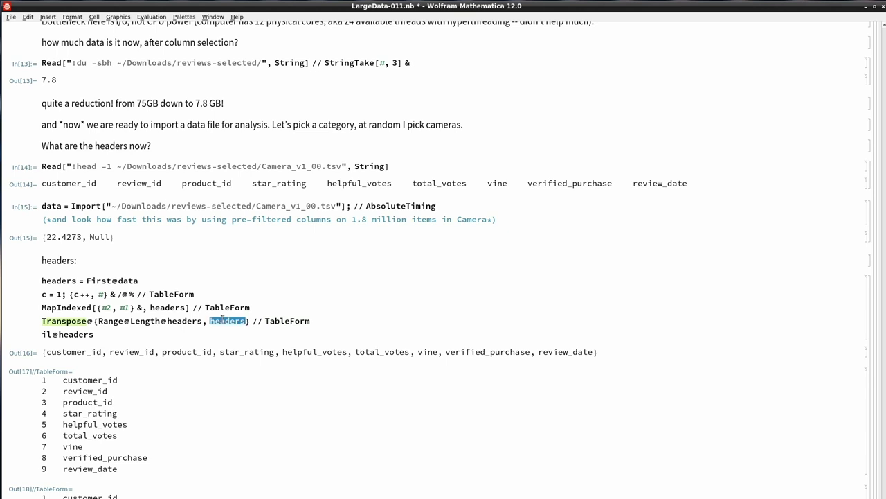
{"action": "left_click_drag", "start_coordinate": [147, 322], "coordinate": [179, 320]}
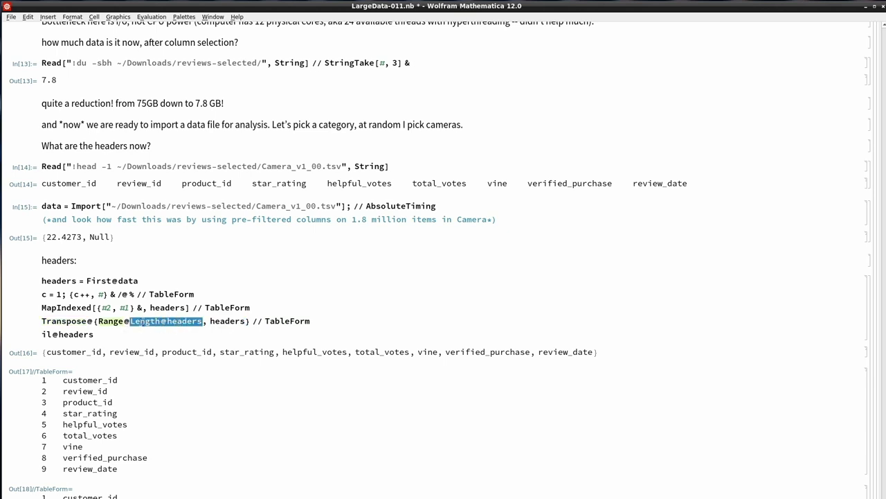
{"action": "left_click_drag", "start_coordinate": [108, 320], "coordinate": [161, 320]}
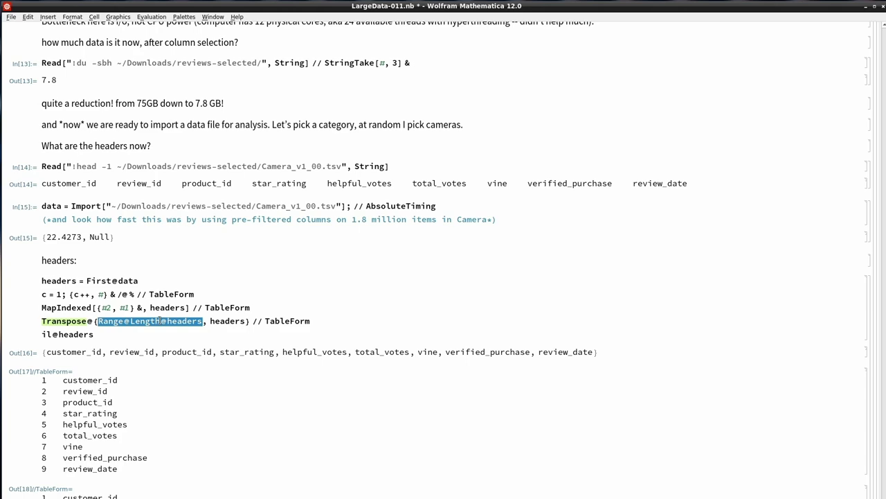
{"action": "scroll", "coordinate": [138, 373], "scroll_direction": "down", "scroll_amount": 2}
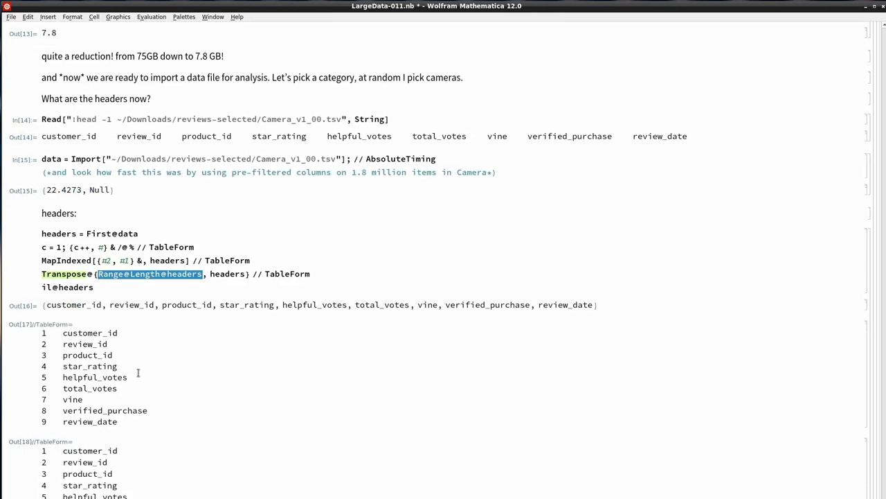
{"action": "scroll", "coordinate": [138, 373], "scroll_direction": "down", "scroll_amount": 8}
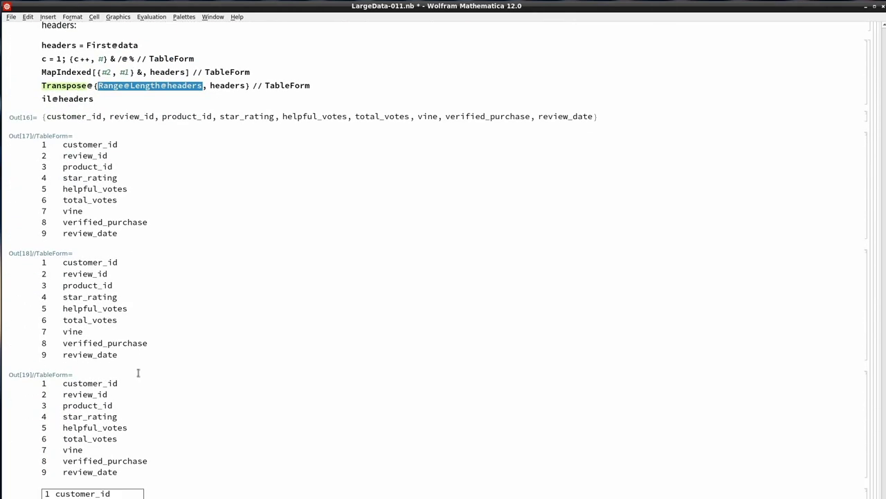
{"action": "scroll", "coordinate": [137, 368], "scroll_direction": "up", "scroll_amount": 1}
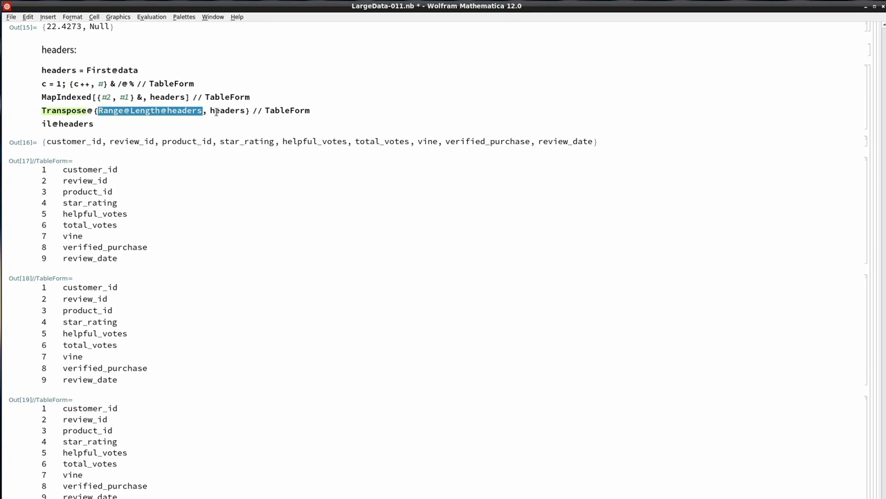
{"action": "left_click", "coordinate": [103, 124]}
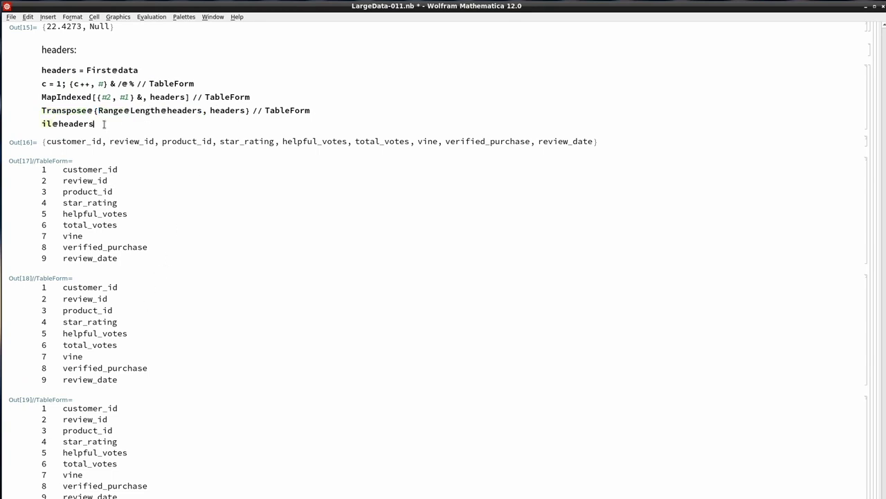
{"action": "double_click", "coordinate": [43, 123]}
Query ?? il in a new cell to show its Grid-over-MapIndexed definition.
{"action": "left_click", "coordinate": [57, 134]}
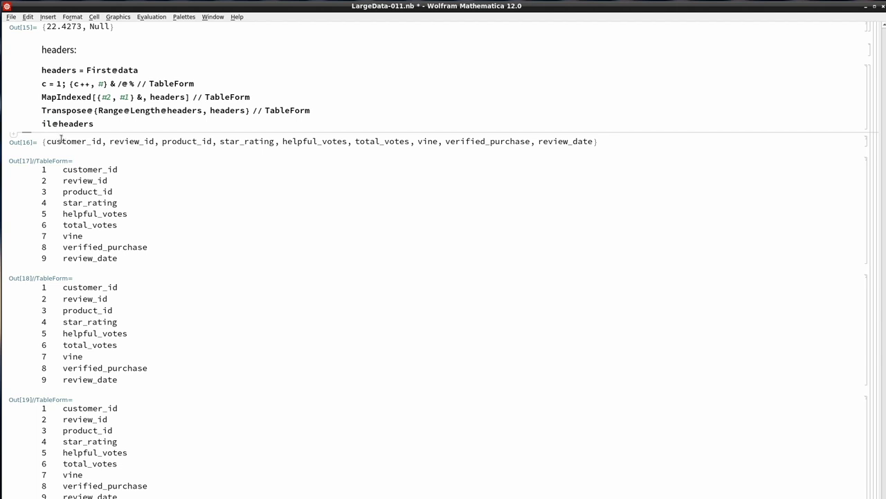
{"action": "type", "text": "??"}
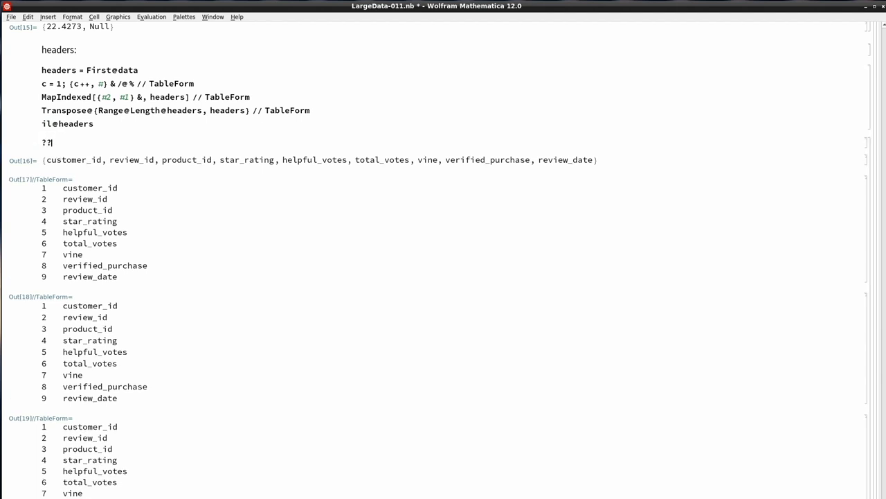
{"action": "type", "text": " il"}
{"action": "key", "text": "shift+Return"}
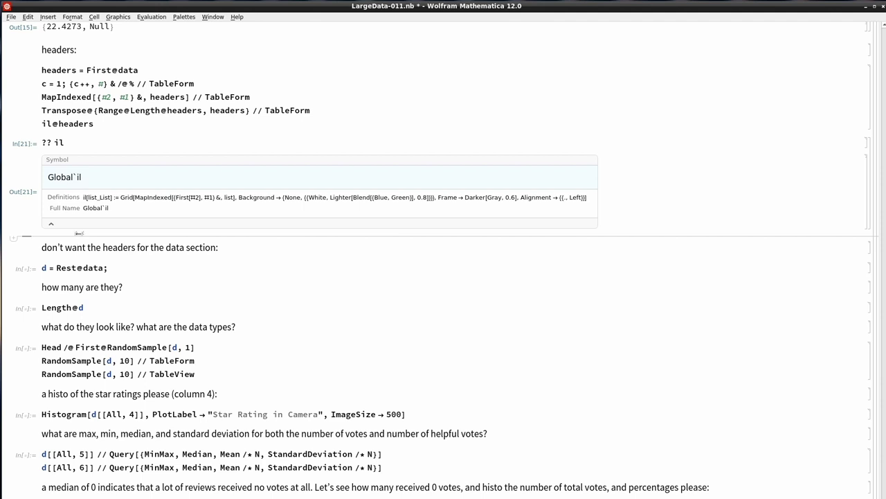
Inspect the il definition panel, looking at its MapIndexed and Grid parts.
{"action": "left_click", "coordinate": [80, 201]}
{"action": "left_click", "coordinate": [114, 224]}
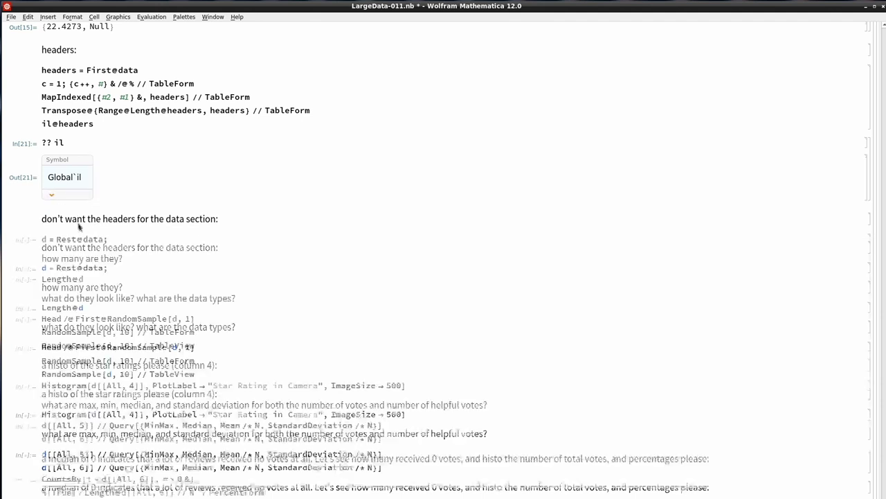
{"action": "left_click", "coordinate": [53, 198]}
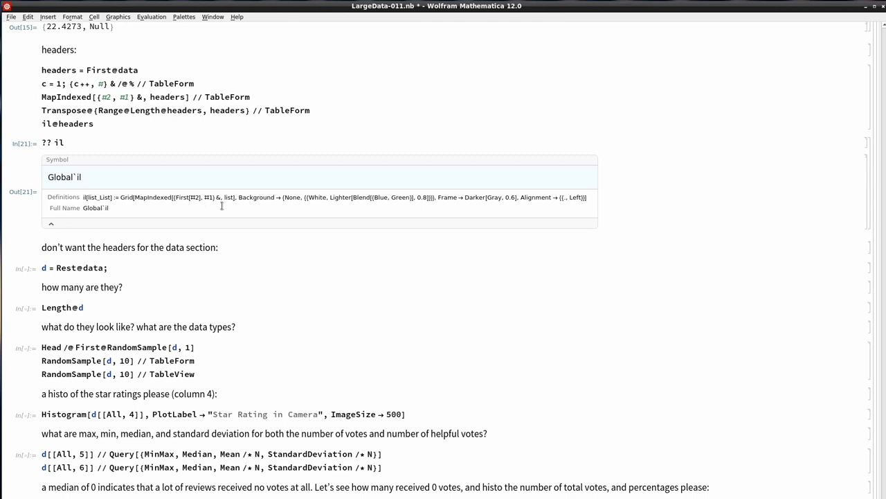
{"action": "double_click", "coordinate": [143, 196]}
{"action": "left_click", "coordinate": [124, 197]}
{"action": "double_click", "coordinate": [123, 197]}
{"action": "left_click", "coordinate": [88, 237]}
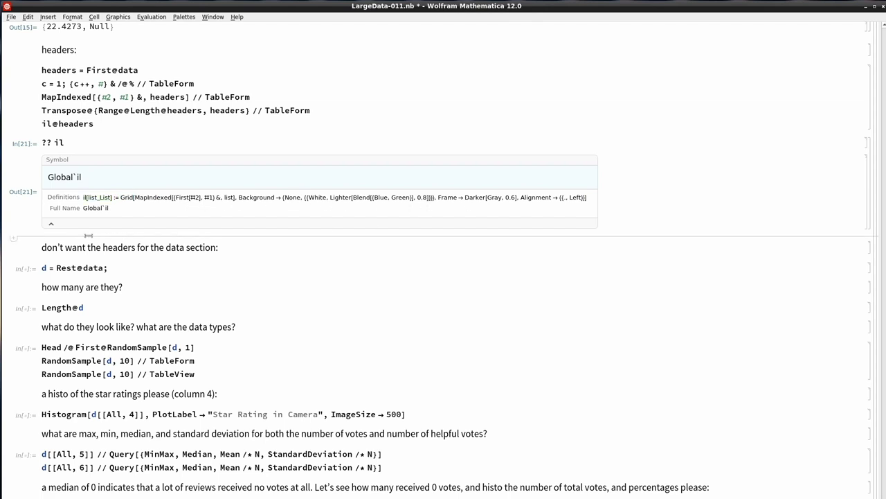
Evaluate the headers cell to list the nine column names as numbered tables and a shaded grid.
{"action": "left_click", "coordinate": [105, 124]}
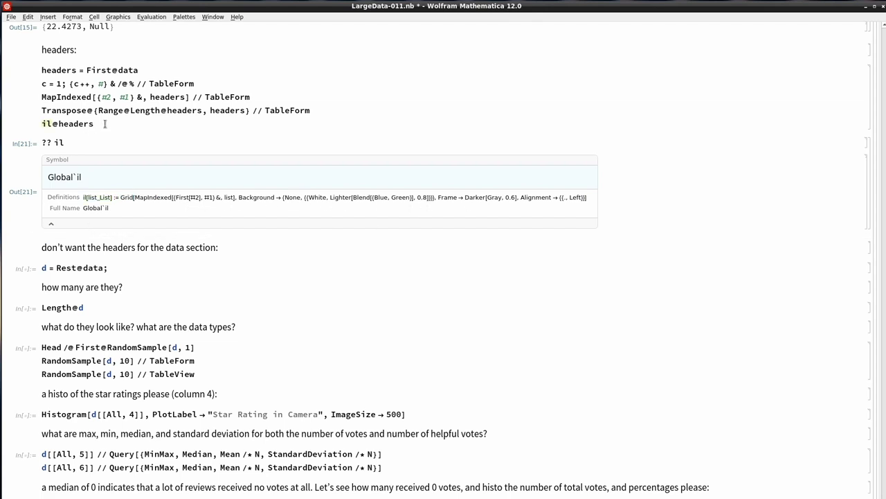
{"action": "key", "text": "shift+Return"}
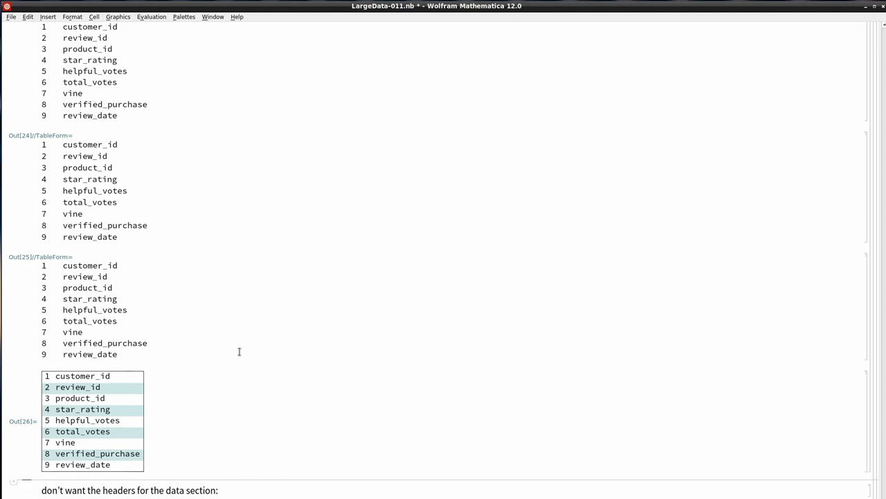
{"action": "scroll", "coordinate": [178, 286], "scroll_direction": "down", "scroll_amount": 3}
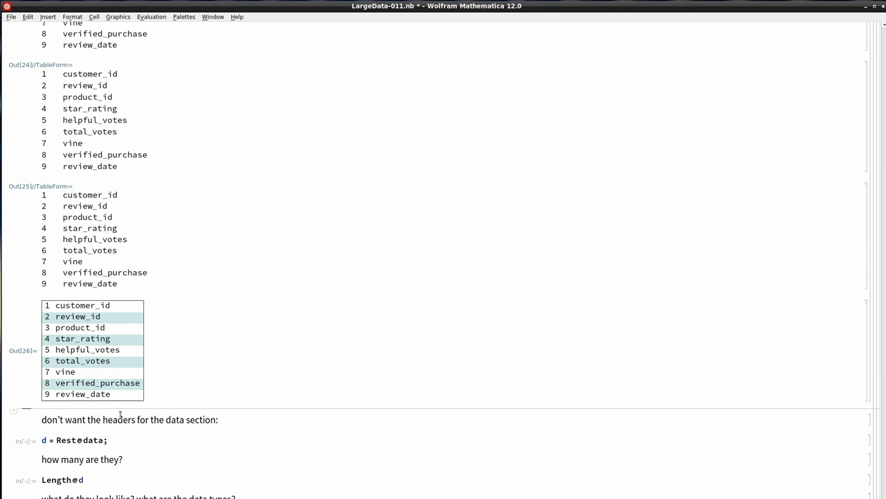
Evaluate d = Rest@data to drop the header row from the data.
{"action": "left_click", "coordinate": [121, 441]}
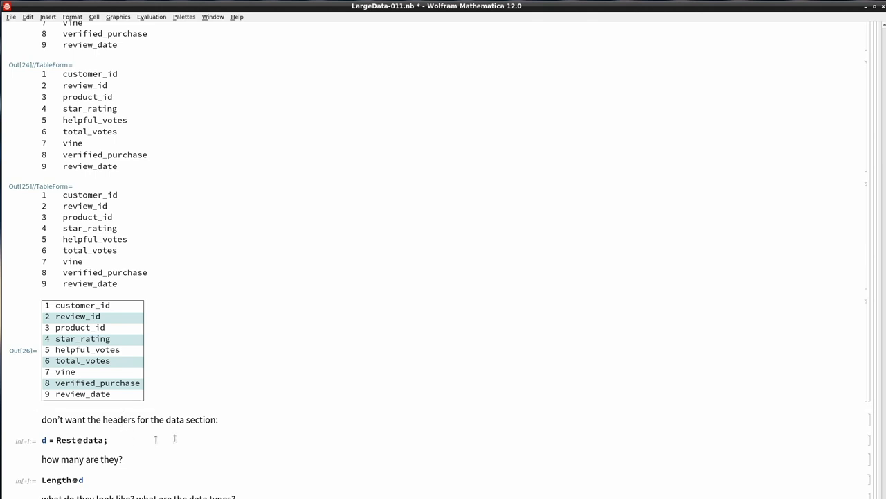
{"action": "key", "text": "shift+Return"}
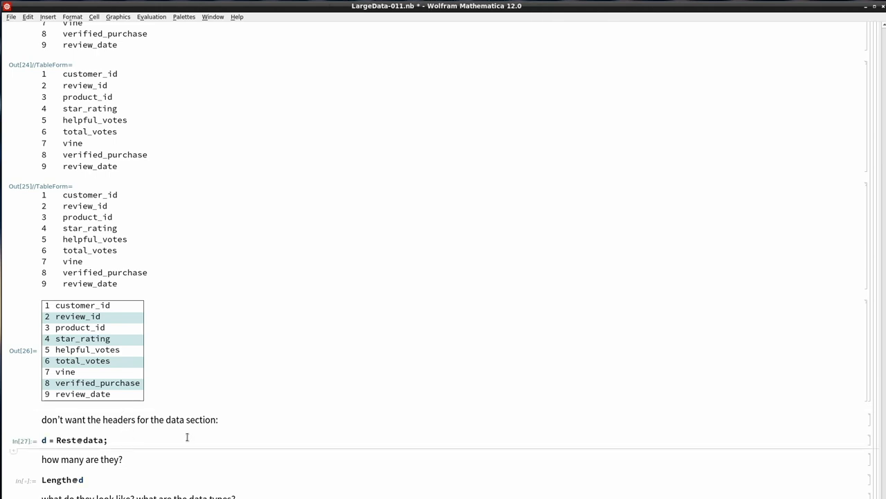
{"action": "scroll", "coordinate": [166, 388], "scroll_direction": "down", "scroll_amount": 2}
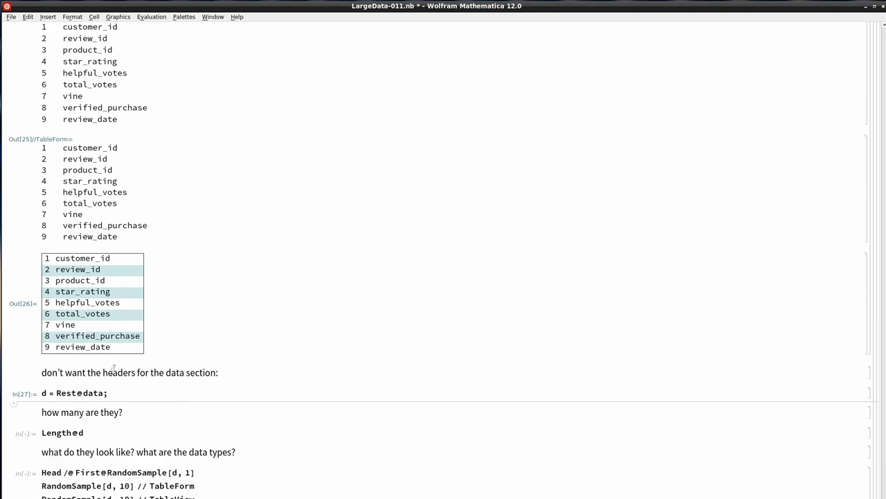
{"action": "left_click", "coordinate": [68, 393]}
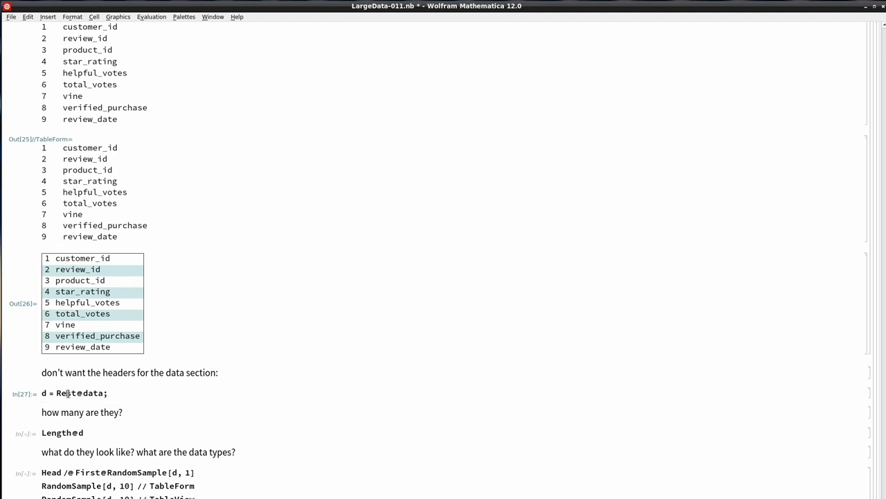
{"action": "double_click", "coordinate": [68, 393]}
{"action": "left_click", "coordinate": [74, 403]}
Count the data rows with Length@d, giving 1801974 reviews.
{"action": "left_click", "coordinate": [148, 431]}
{"action": "key", "text": "shift+Return"}
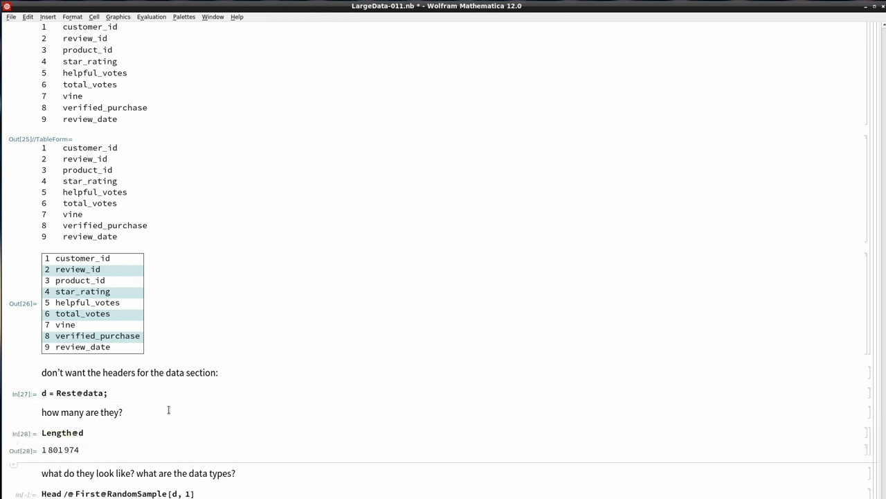
{"action": "scroll", "coordinate": [168, 409], "scroll_direction": "down", "scroll_amount": 1}
{"action": "scroll", "coordinate": [168, 410], "scroll_direction": "down", "scroll_amount": 1}
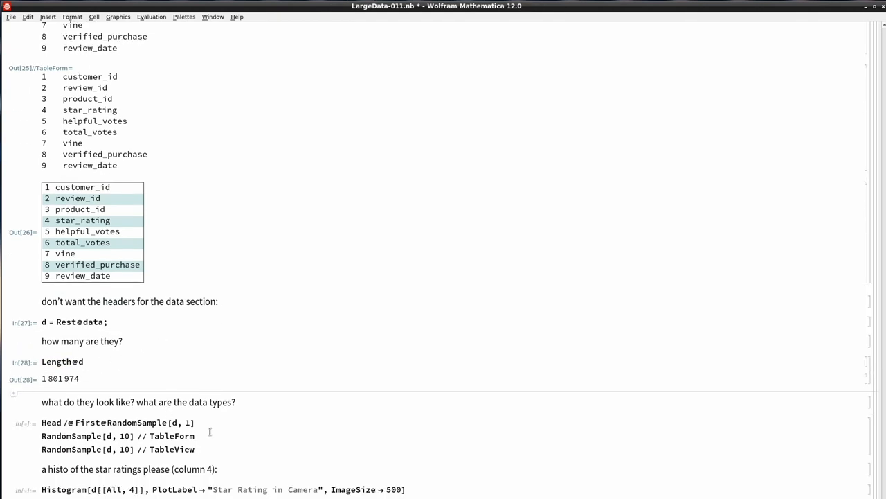
Evaluate the data-types cell showing Integer or String per column, and select RandomSample[d, 1].
{"action": "key", "text": "shift+Return"}
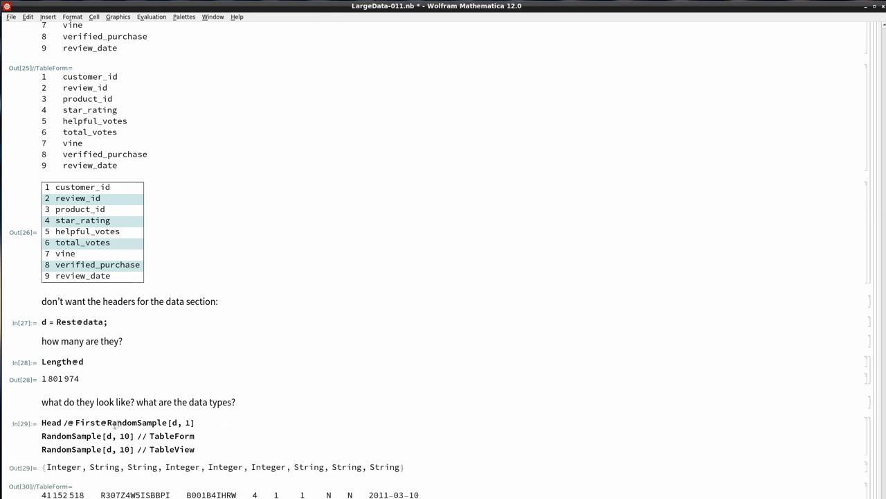
{"action": "left_click_drag", "start_coordinate": [127, 423], "coordinate": [207, 419]}
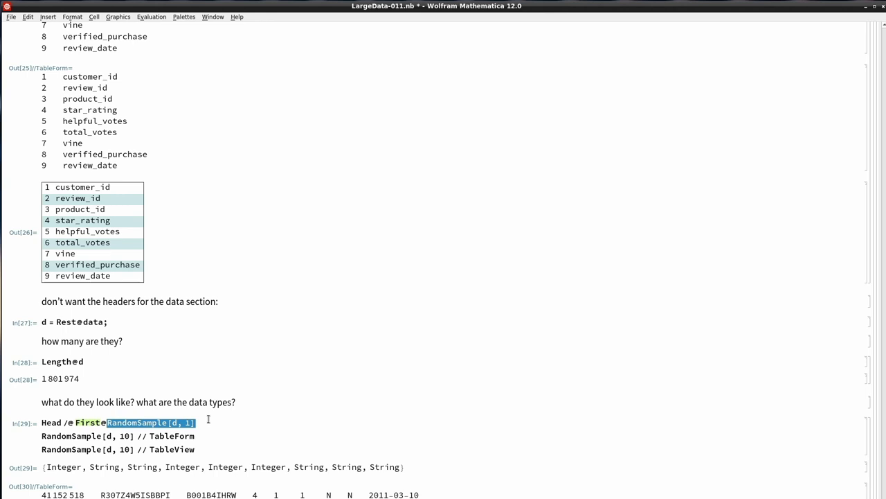
{"action": "left_click", "coordinate": [189, 422]}
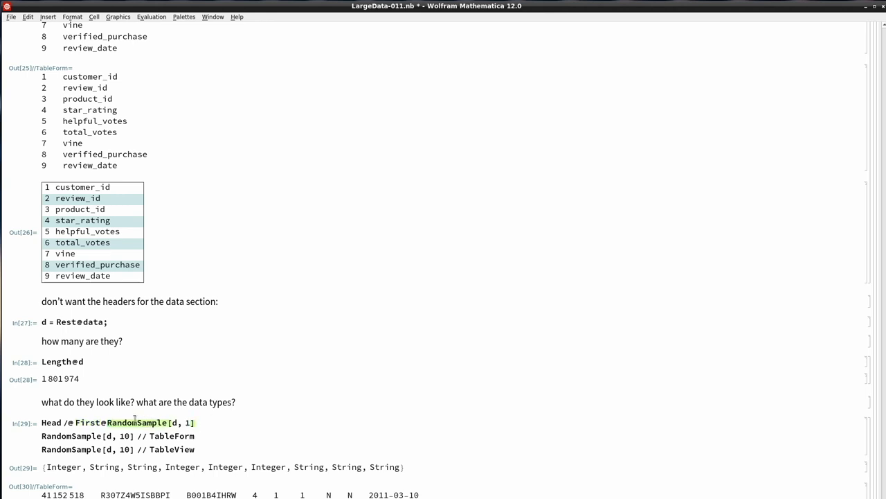
{"action": "triple_click", "coordinate": [127, 422]}
{"action": "key", "text": "ctrl+c"}
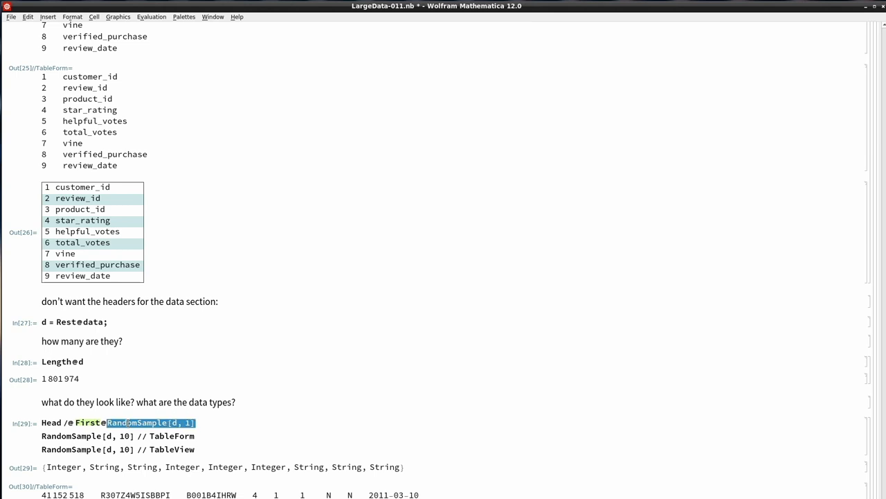
{"action": "left_click", "coordinate": [83, 413]}
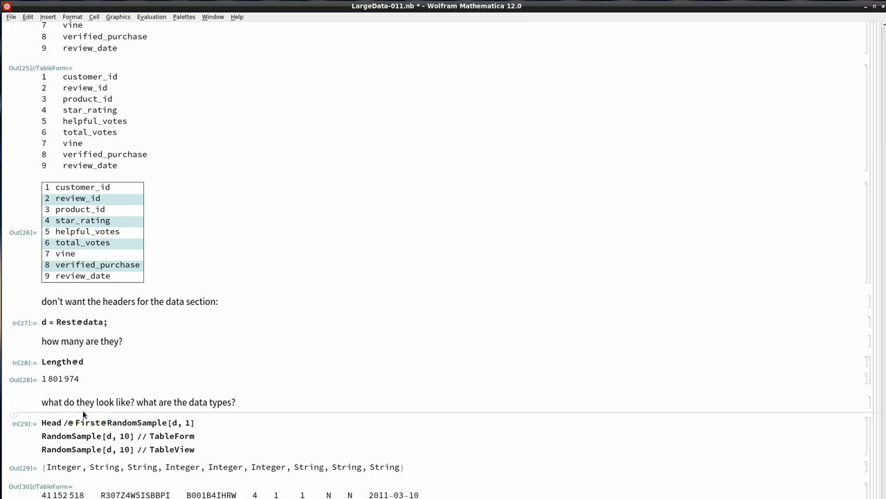
{"action": "key", "text": "ctrl+v"}
{"action": "key", "text": "shift+Return"}
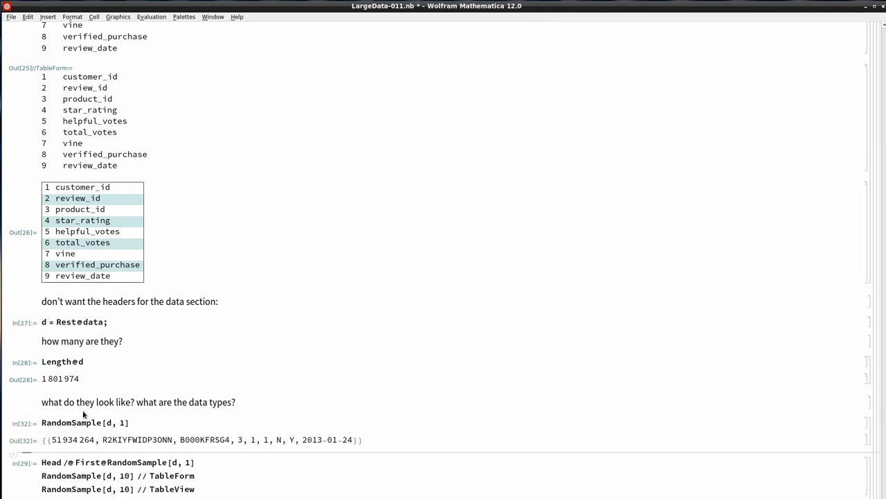
{"action": "double_click", "coordinate": [49, 439]}
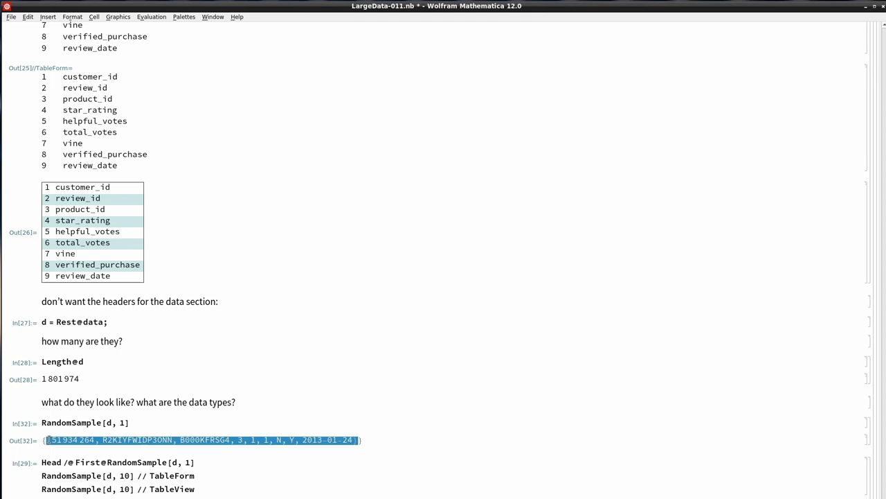
{"action": "left_click", "coordinate": [48, 439]}
{"action": "double_click", "coordinate": [49, 439]}
{"action": "left_click_drag", "start_coordinate": [51, 439], "coordinate": [326, 439]}
{"action": "double_click", "coordinate": [86, 462]}
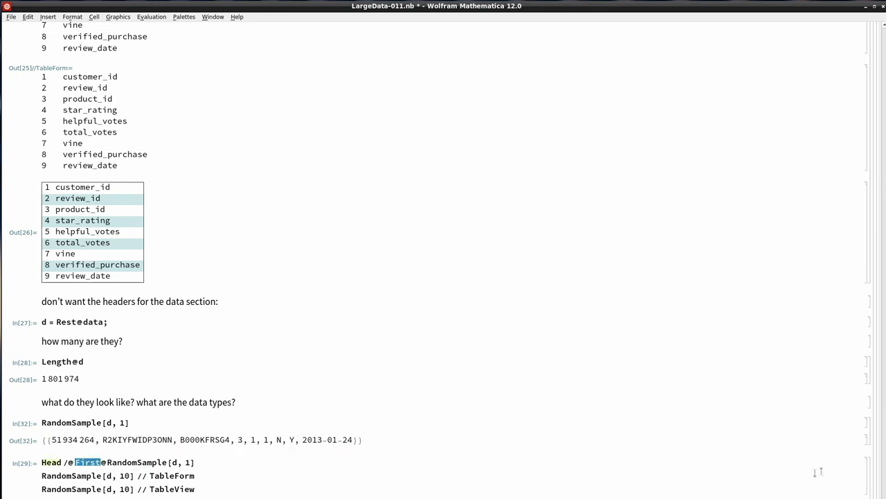
{"action": "left_click", "coordinate": [869, 422]}
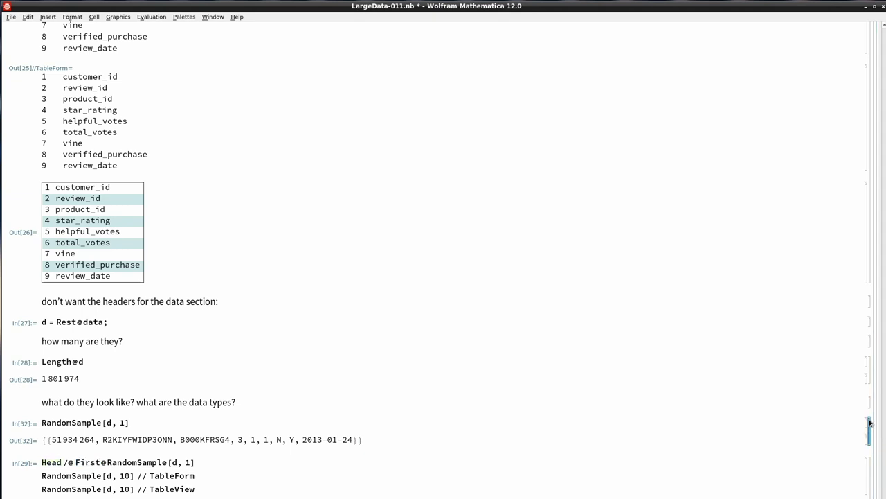
{"action": "key", "text": "Delete"}
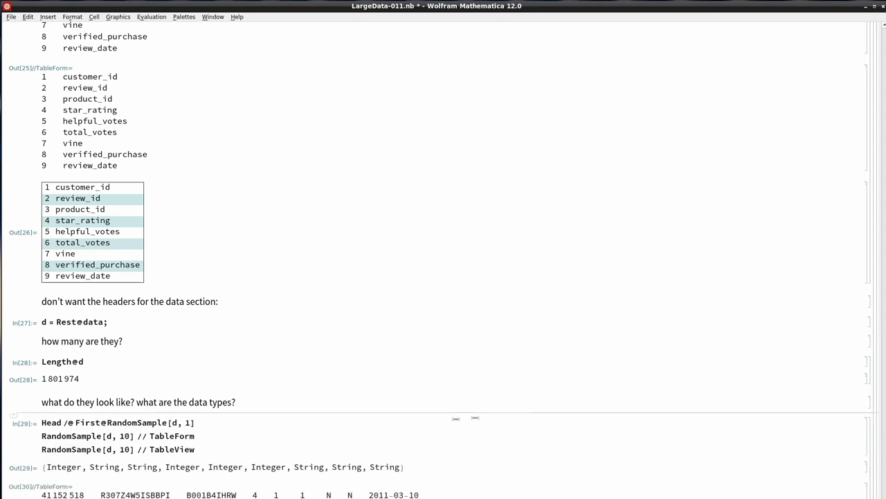
{"action": "double_click", "coordinate": [49, 423]}
{"action": "left_click", "coordinate": [64, 460]}
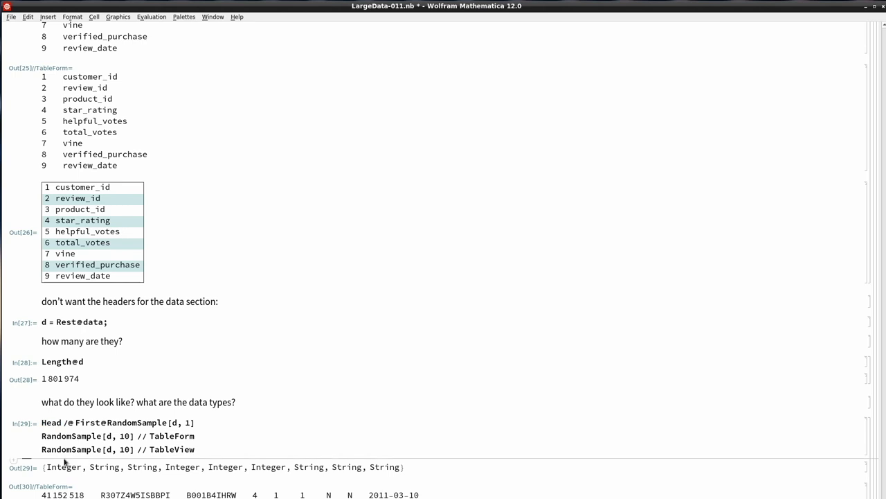
{"action": "double_click", "coordinate": [65, 467]}
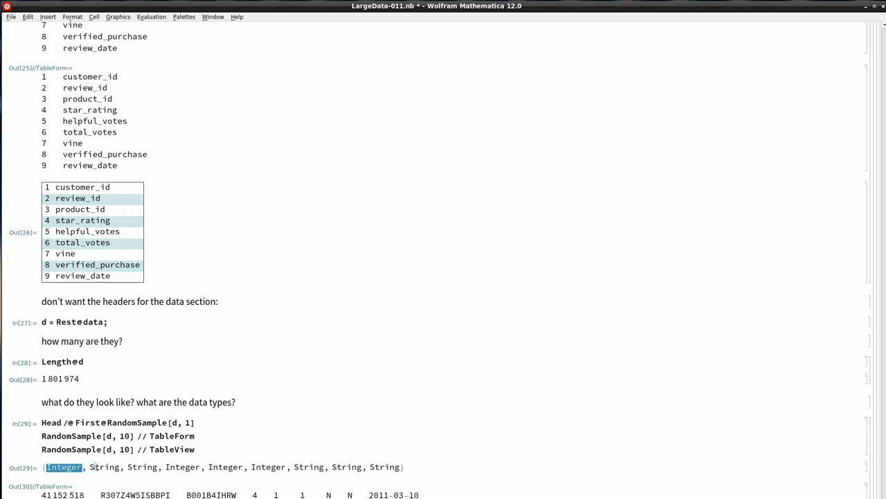
{"action": "left_click_drag", "start_coordinate": [91, 468], "coordinate": [148, 469]}
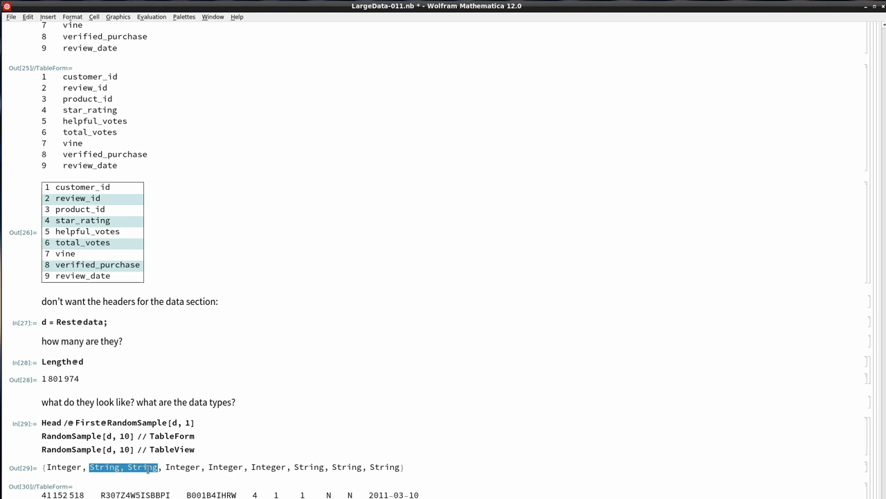
{"action": "double_click", "coordinate": [182, 467]}
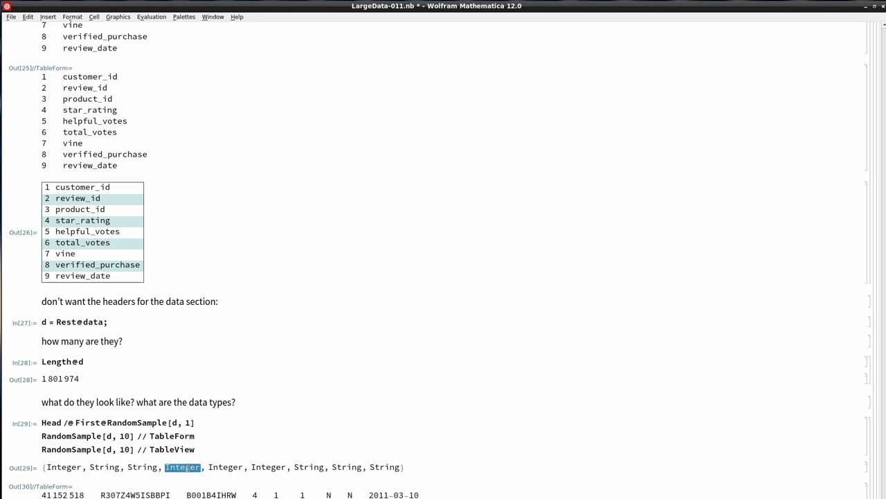
{"action": "left_click_drag", "start_coordinate": [209, 467], "coordinate": [257, 466]}
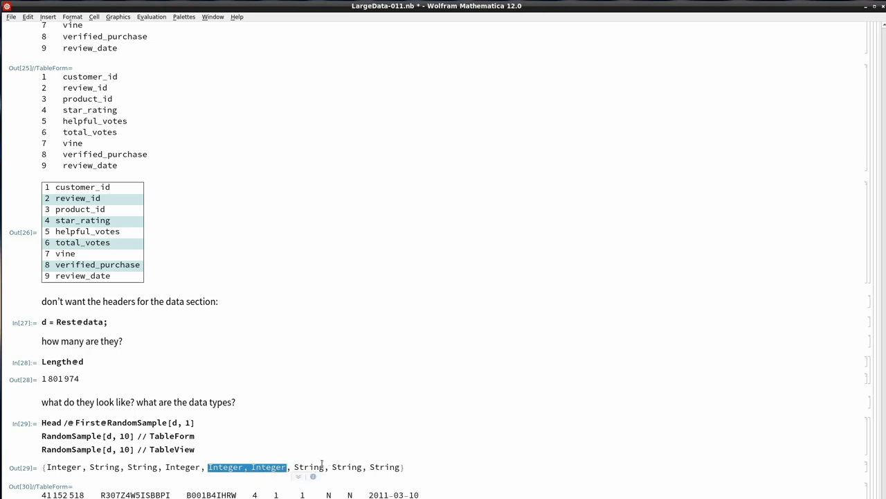
{"action": "double_click", "coordinate": [353, 467]}
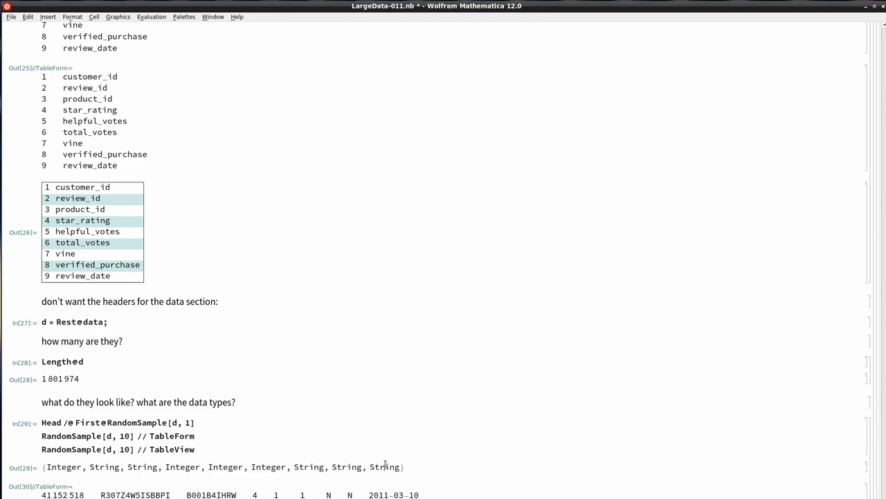
{"action": "double_click", "coordinate": [385, 466]}
{"action": "left_click", "coordinate": [210, 447]}
{"action": "scroll", "coordinate": [443, 447], "scroll_direction": "down", "scroll_amount": 4}
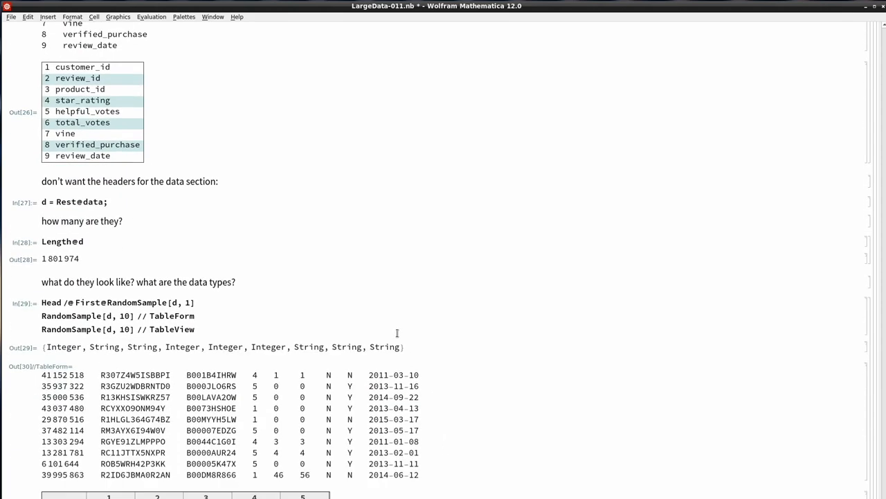
Scroll down to the TableView output of ten sampled review rows.
{"action": "double_click", "coordinate": [164, 316]}
{"action": "left_click_drag", "start_coordinate": [173, 329], "coordinate": [196, 329]}
{"action": "scroll", "coordinate": [438, 337], "scroll_direction": "down", "scroll_amount": 3}
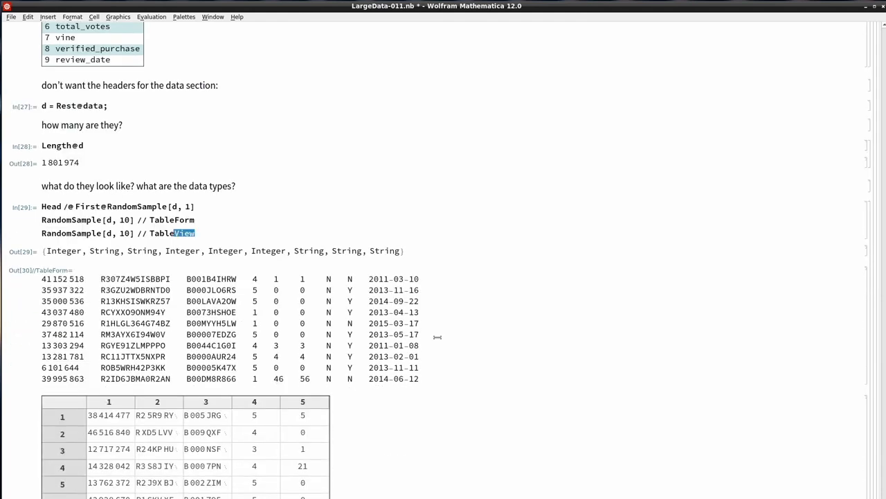
{"action": "scroll", "coordinate": [438, 338], "scroll_direction": "down", "scroll_amount": 5}
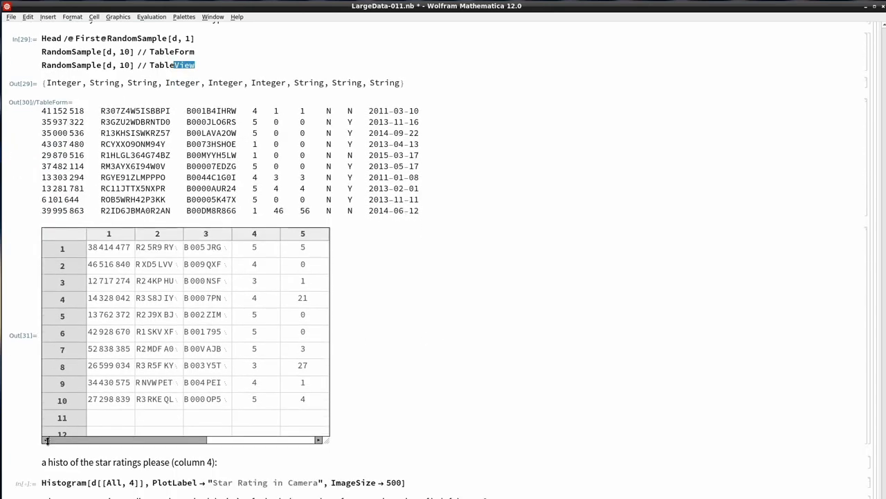
{"action": "left_click", "coordinate": [74, 452]}
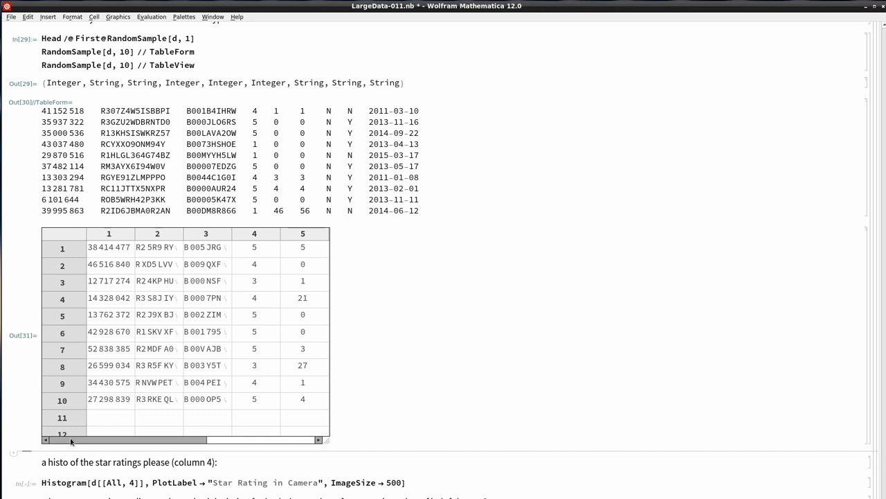
{"action": "mouse_move", "coordinate": [70, 441]}
{"action": "left_mouse_down"}
{"action": "mouse_move", "coordinate": [249, 441]}
{"action": "mouse_move", "coordinate": [87, 447]}
{"action": "left_mouse_up"}
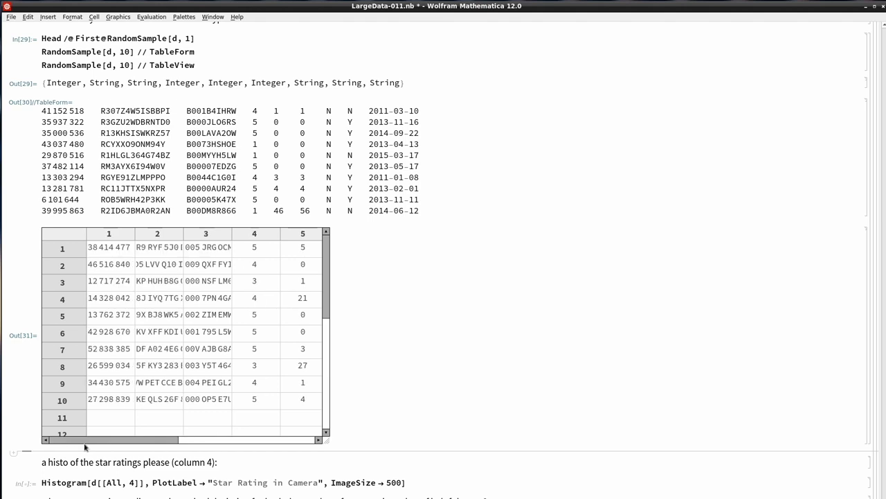
Widen table columns 2 and 9 so full review IDs and review dates are readable.
{"action": "left_click", "coordinate": [141, 278]}
{"action": "left_click", "coordinate": [171, 304]}
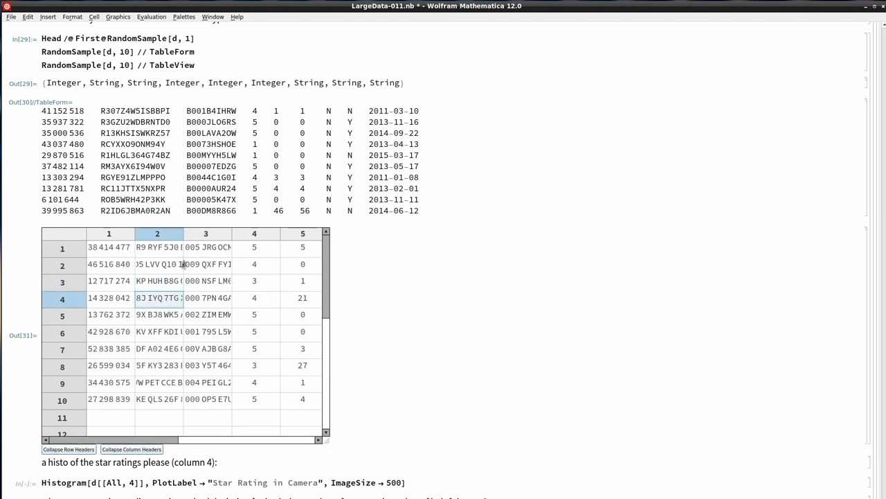
{"action": "left_click_drag", "start_coordinate": [182, 234], "coordinate": [232, 234]}
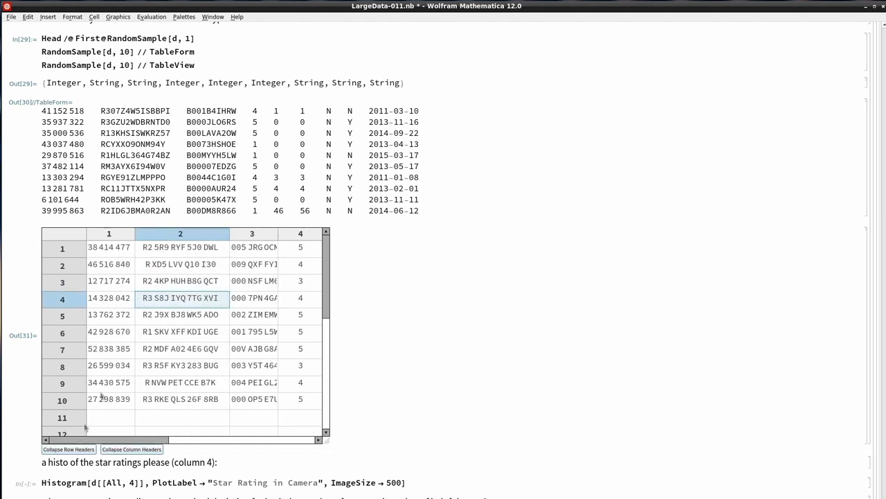
{"action": "left_click_drag", "start_coordinate": [62, 444], "coordinate": [206, 445]}
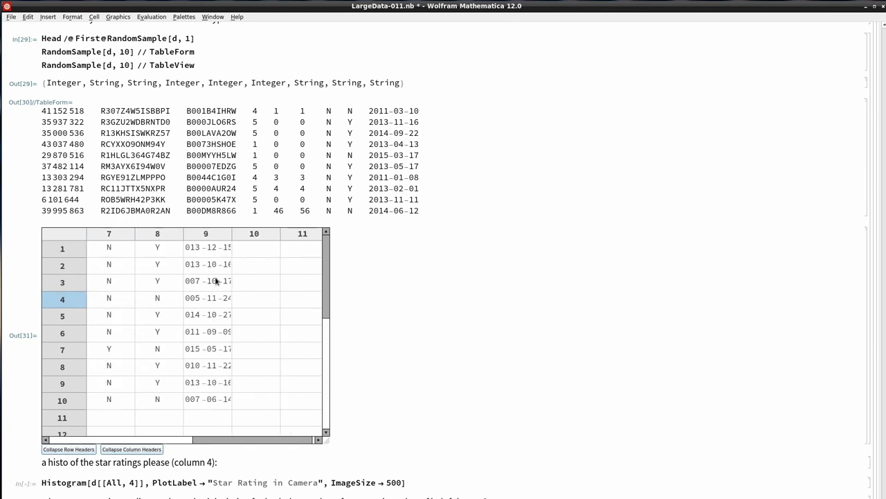
{"action": "left_click_drag", "start_coordinate": [232, 235], "coordinate": [307, 239]}
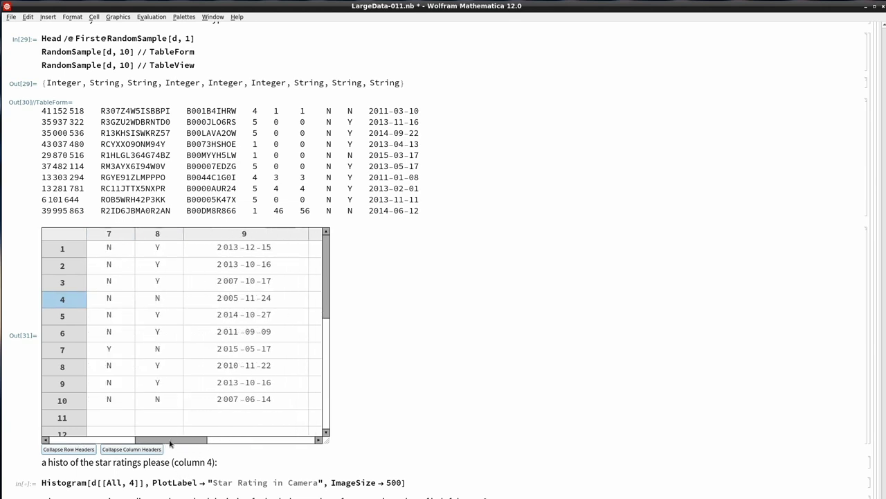
{"action": "left_click_drag", "start_coordinate": [171, 443], "coordinate": [60, 441]}
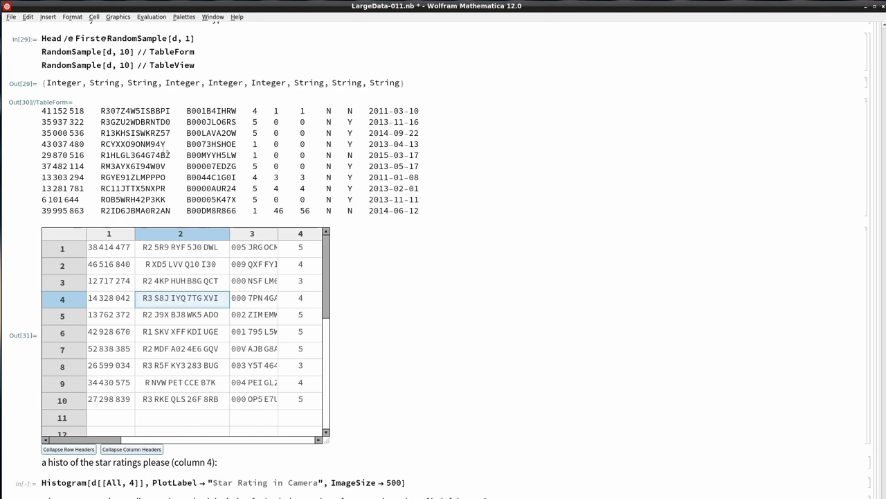
{"action": "left_click", "coordinate": [176, 75]}
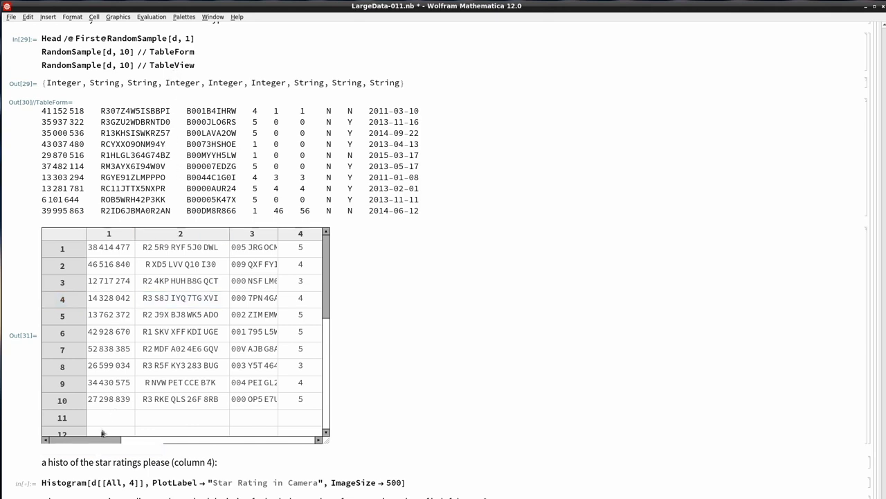
{"action": "left_click", "coordinate": [79, 455]}
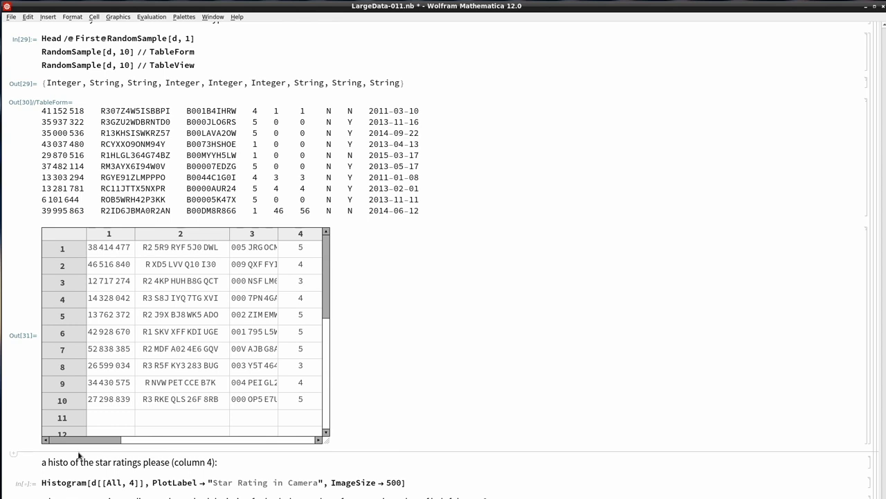
{"action": "scroll", "coordinate": [100, 450], "scroll_direction": "down", "scroll_amount": 1}
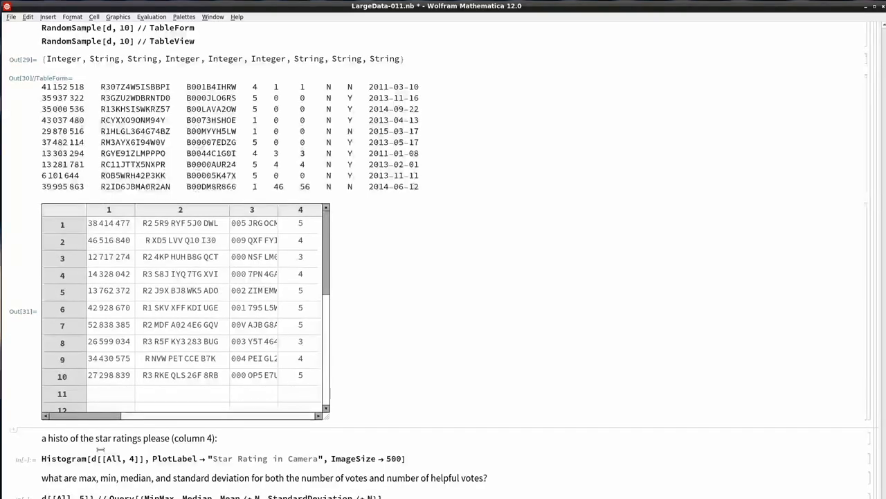
Plot the column 4 histogram 'Star Rating in Camera', with 5-star ratings exceeding one million.
{"action": "double_click", "coordinate": [58, 438]}
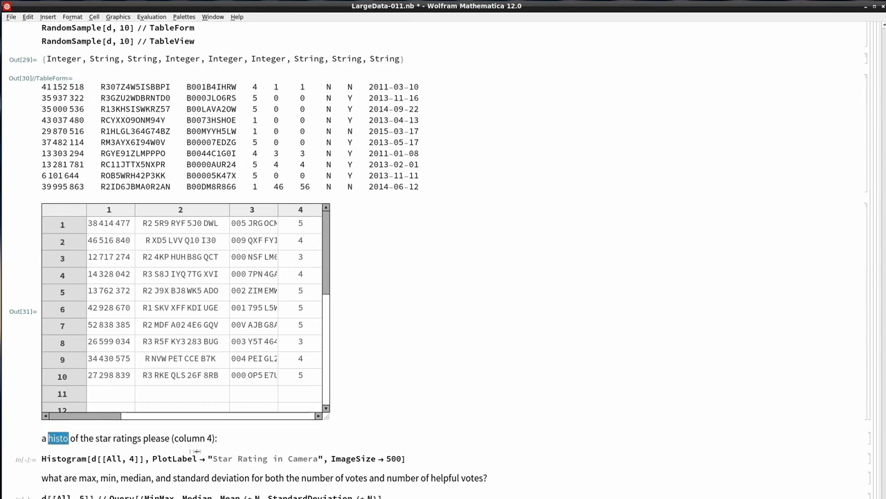
{"action": "left_click", "coordinate": [218, 457]}
{"action": "key", "text": "shift+Return"}
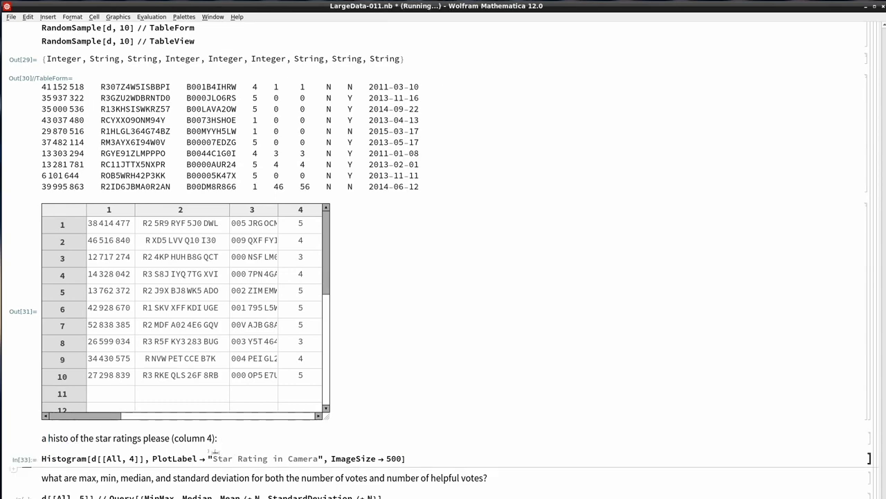
{"action": "scroll", "coordinate": [215, 451], "scroll_direction": "down", "scroll_amount": 3}
{"action": "left_click_drag", "start_coordinate": [91, 387], "coordinate": [153, 387]}
{"action": "left_click", "coordinate": [172, 387]}
{"action": "scroll", "coordinate": [295, 405], "scroll_direction": "down", "scroll_amount": 3}
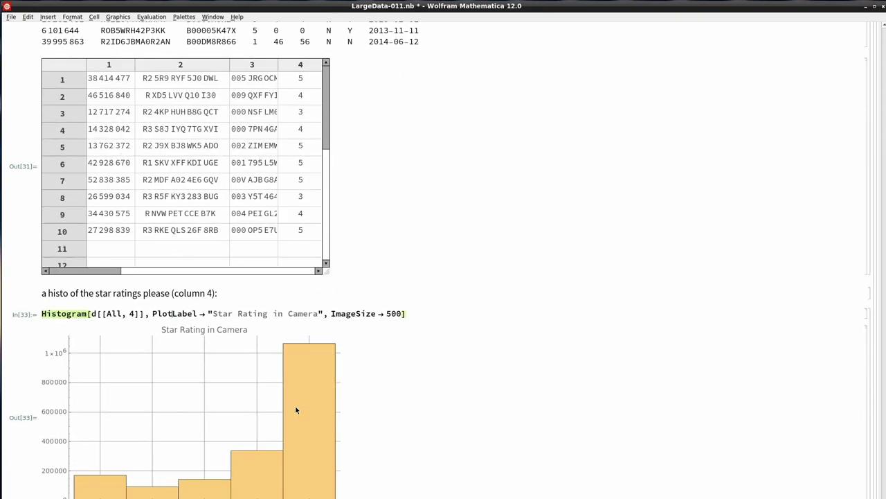
{"action": "scroll", "coordinate": [295, 405], "scroll_direction": "down", "scroll_amount": 1}
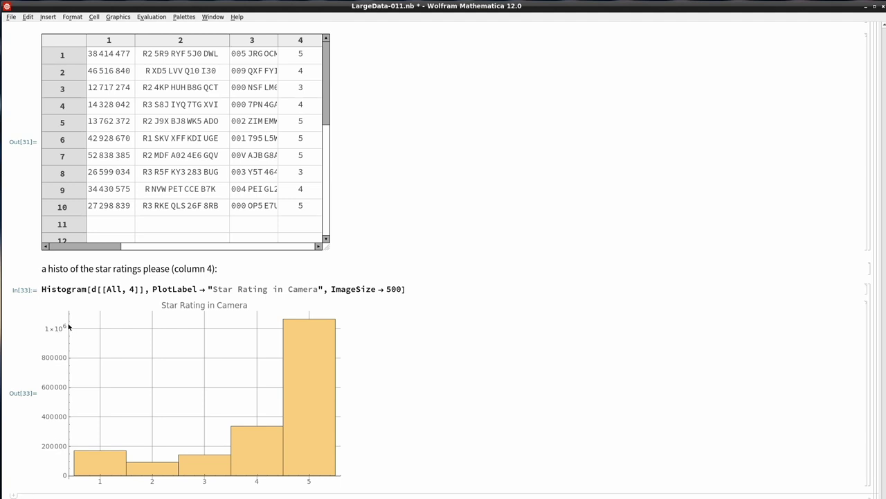
{"action": "mouse_move", "coordinate": [311, 331]}
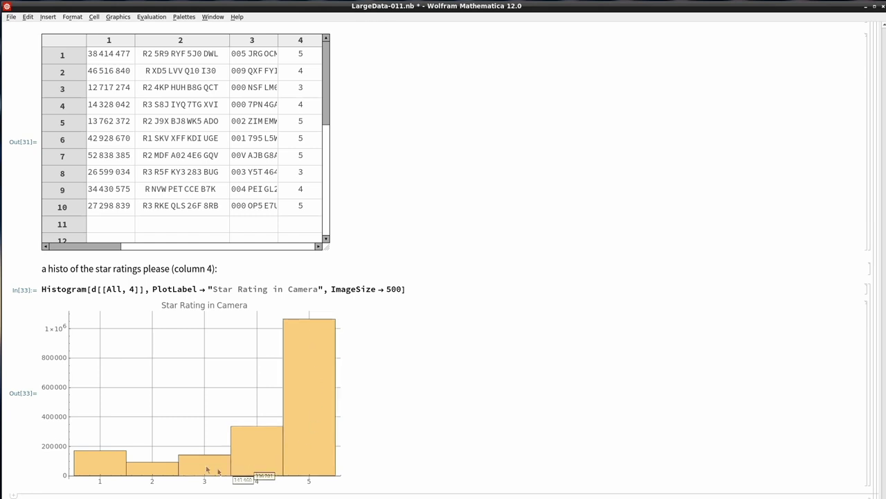
{"action": "mouse_move", "coordinate": [108, 465]}
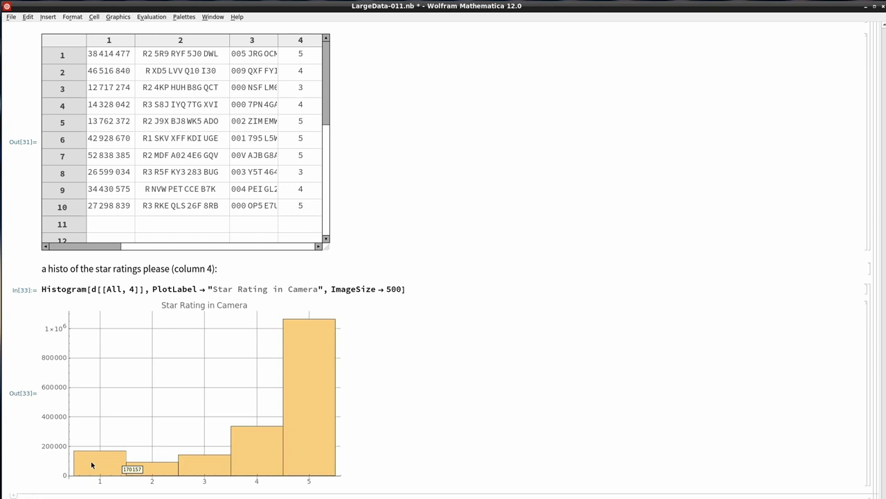
{"action": "mouse_move", "coordinate": [277, 457]}
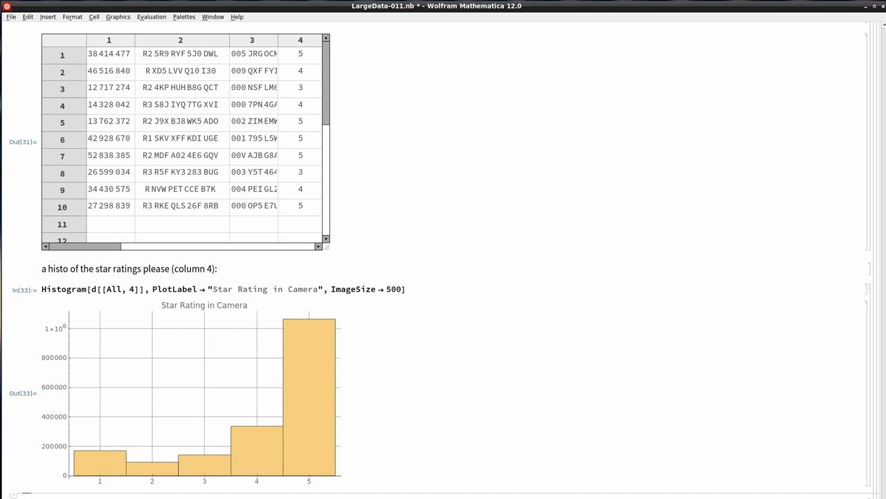
Compute column 5 vote stats: MinMax {0, 5132}, median 0, mean 2.90541, SD 23.0992.
{"action": "mouse_move", "coordinate": [312, 364]}
{"action": "mouse_move", "coordinate": [258, 445]}
{"action": "mouse_move", "coordinate": [187, 475]}
{"action": "key", "text": "ctrl+v"}
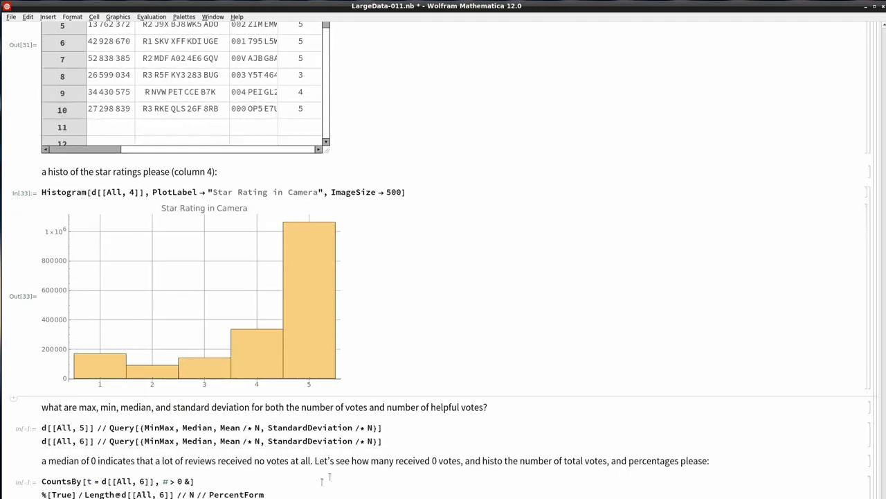
{"action": "left_click", "coordinate": [394, 429]}
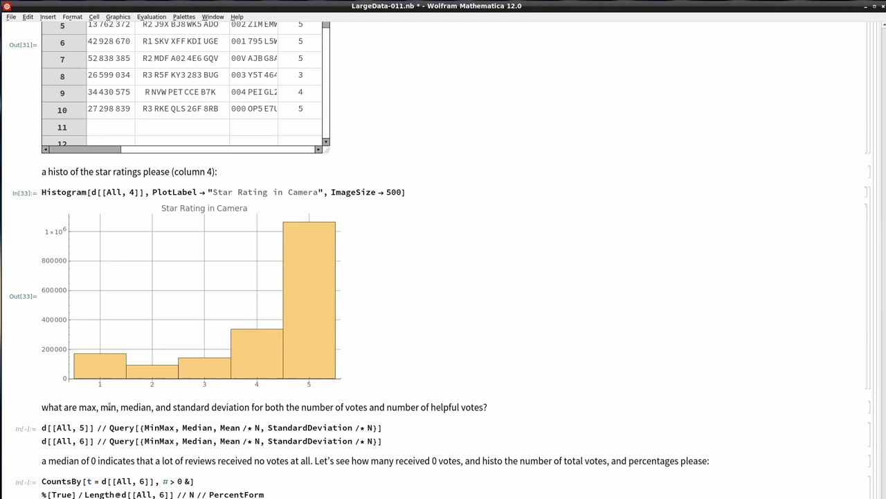
{"action": "double_click", "coordinate": [136, 407]}
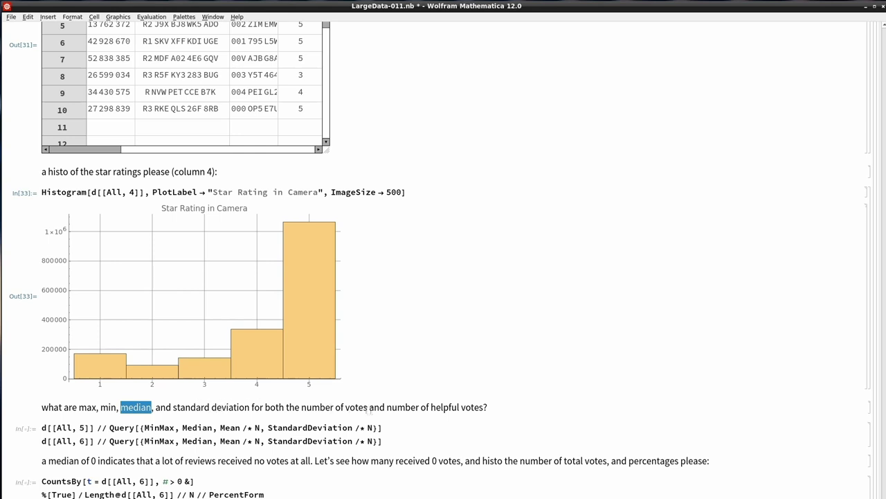
{"action": "left_click", "coordinate": [391, 427]}
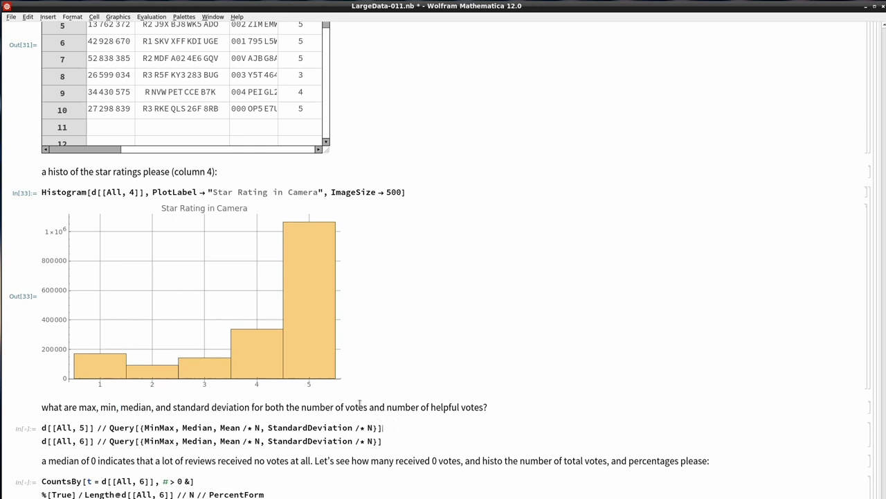
{"action": "left_click_drag", "start_coordinate": [303, 407], "coordinate": [347, 407]}
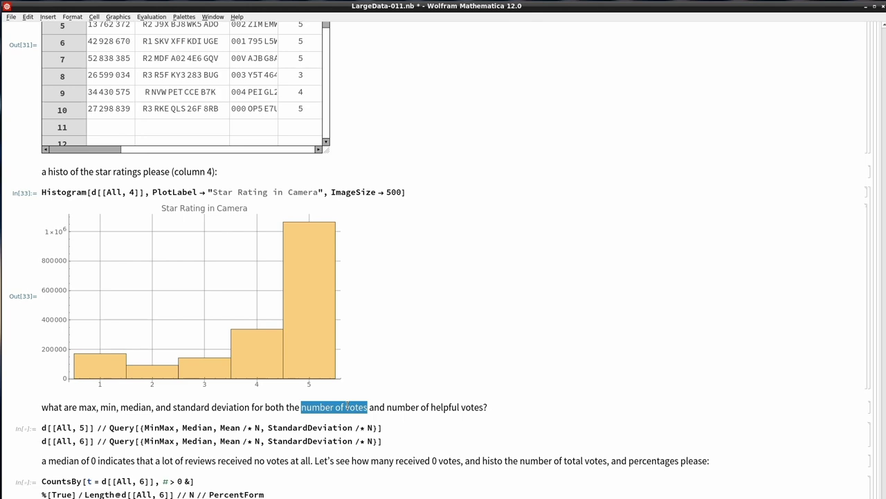
{"action": "left_click", "coordinate": [391, 427]}
{"action": "key", "text": "shift+Return"}
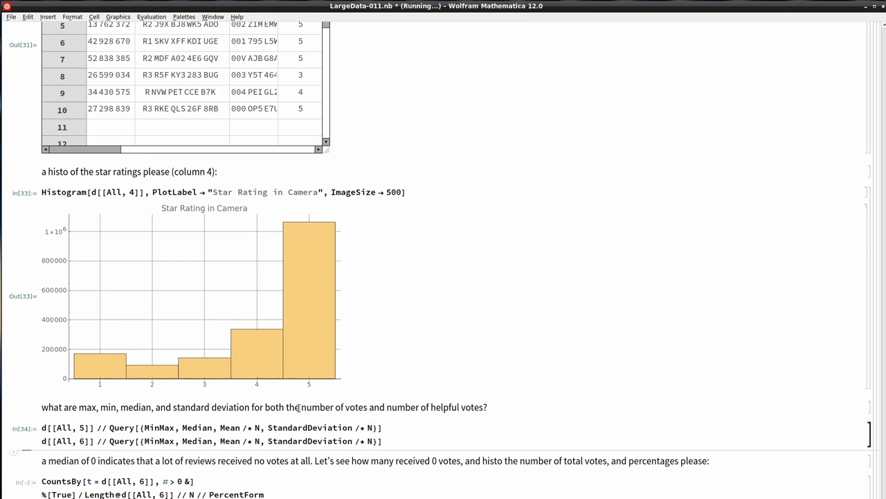
{"action": "scroll", "coordinate": [299, 409], "scroll_direction": "down", "scroll_amount": 2}
{"action": "scroll", "coordinate": [299, 408], "scroll_direction": "up", "scroll_amount": 2}
{"action": "scroll", "coordinate": [303, 413], "scroll_direction": "down", "scroll_amount": 3}
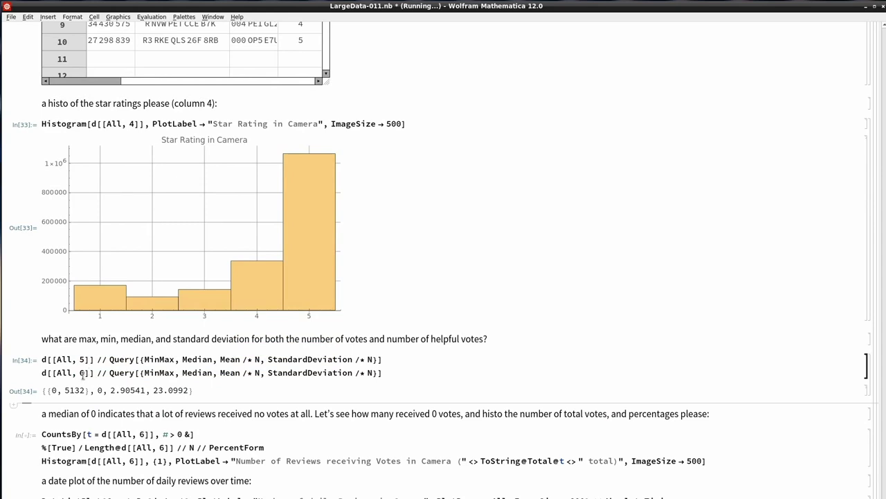
{"action": "left_click", "coordinate": [84, 374]}
{"action": "scroll", "coordinate": [152, 385], "scroll_direction": "up", "scroll_amount": 1}
{"action": "scroll", "coordinate": [153, 385], "scroll_direction": "up", "scroll_amount": 2}
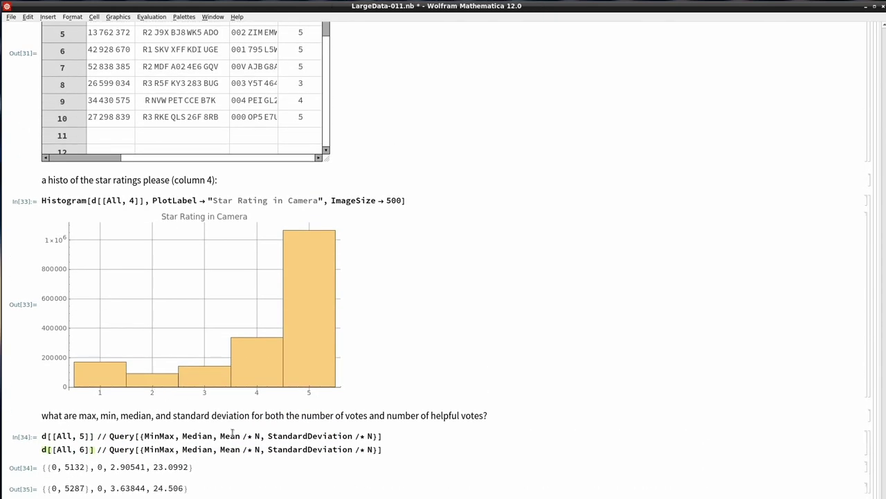
{"action": "double_click", "coordinate": [122, 436]}
{"action": "left_click_drag", "start_coordinate": [144, 436], "coordinate": [334, 432]}
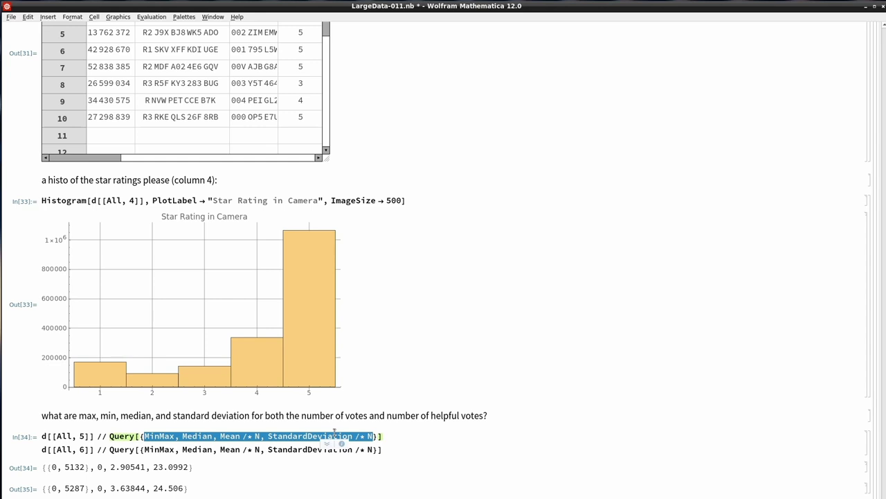
{"action": "left_click", "coordinate": [141, 436]}
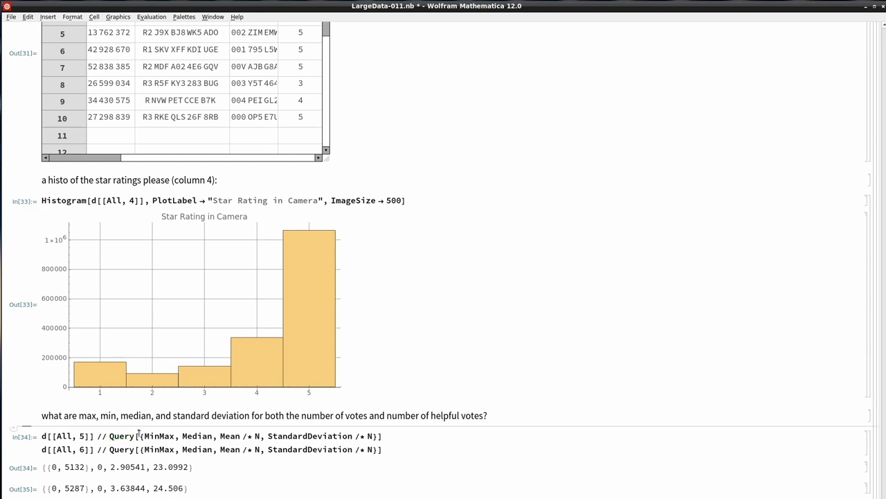
{"action": "double_click", "coordinate": [141, 435]}
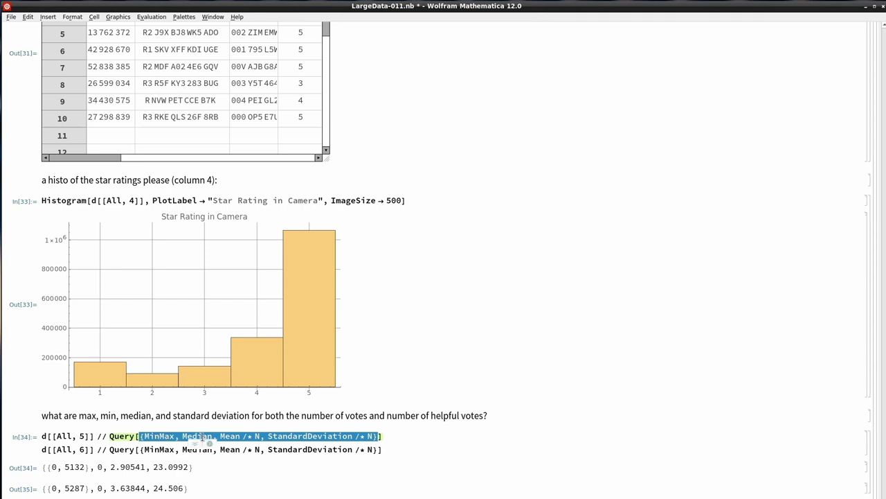
{"action": "double_click", "coordinate": [102, 435]}
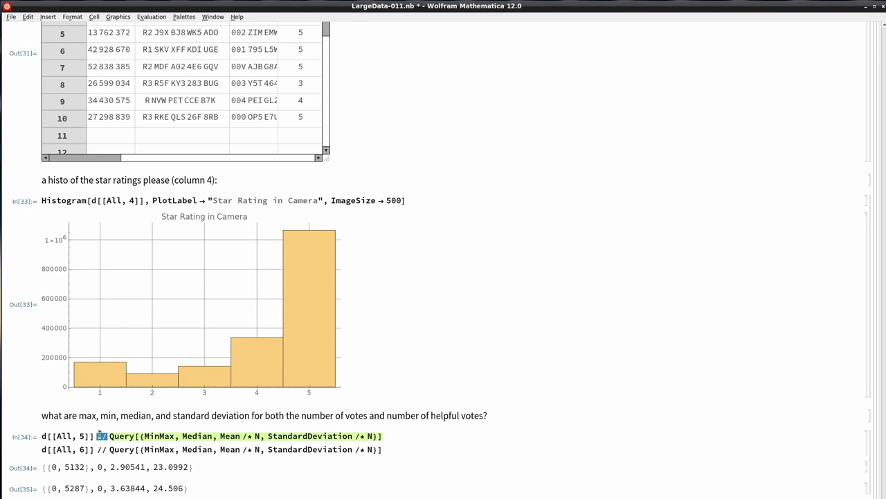
{"action": "left_click", "coordinate": [114, 439]}
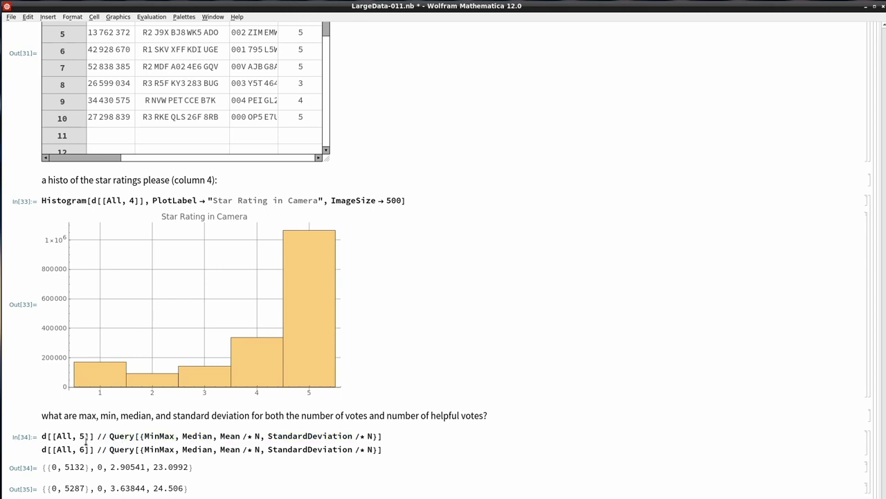
{"action": "left_click_drag", "start_coordinate": [41, 435], "coordinate": [72, 435]}
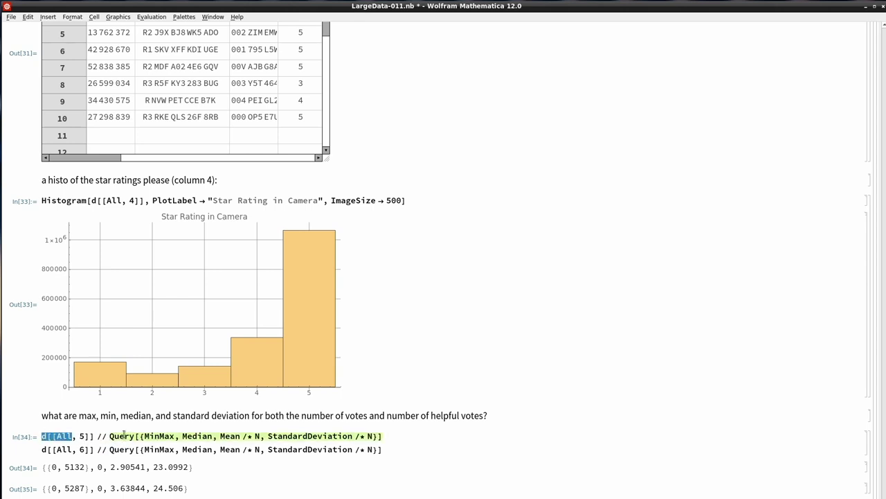
{"action": "left_click", "coordinate": [125, 435]}
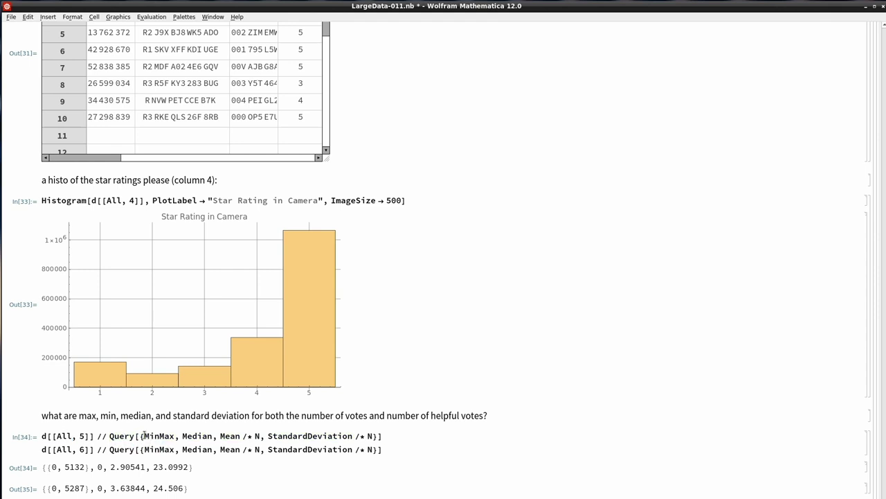
{"action": "left_click_drag", "start_coordinate": [143, 436], "coordinate": [318, 435]}
{"action": "left_click", "coordinate": [318, 435]}
{"action": "double_click", "coordinate": [73, 467]}
{"action": "left_click", "coordinate": [81, 459]}
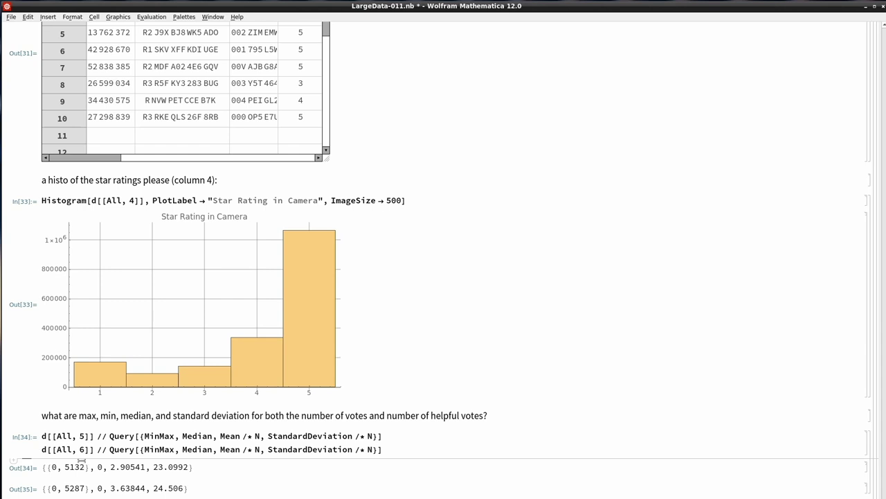
{"action": "double_click", "coordinate": [202, 436]}
{"action": "double_click", "coordinate": [99, 467]}
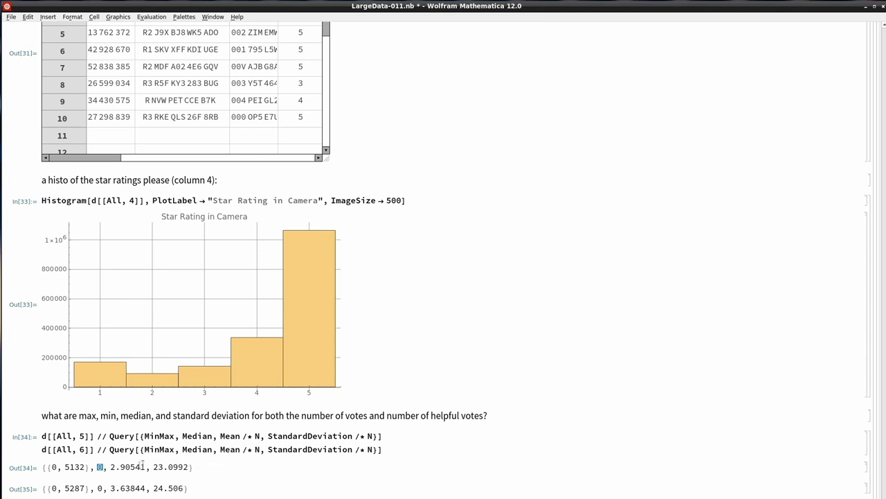
{"action": "left_click_drag", "start_coordinate": [110, 467], "coordinate": [173, 466]}
{"action": "double_click", "coordinate": [82, 449]}
{"action": "left_click", "coordinate": [84, 478]}
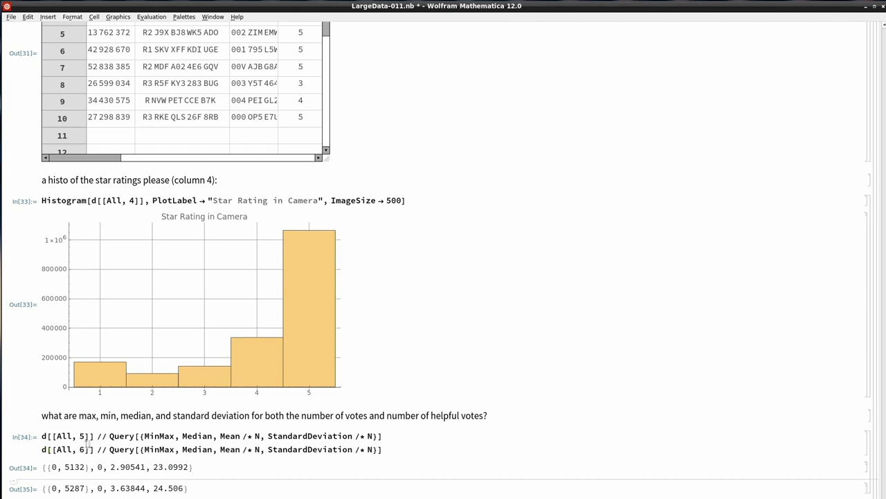
{"action": "left_click", "coordinate": [196, 436]}
{"action": "double_click", "coordinate": [100, 487]}
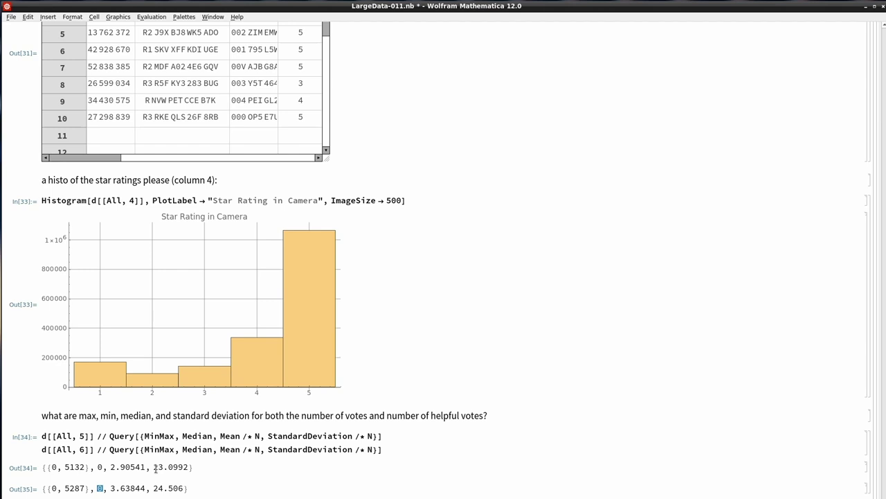
{"action": "scroll", "coordinate": [155, 468], "scroll_direction": "down", "scroll_amount": 3}
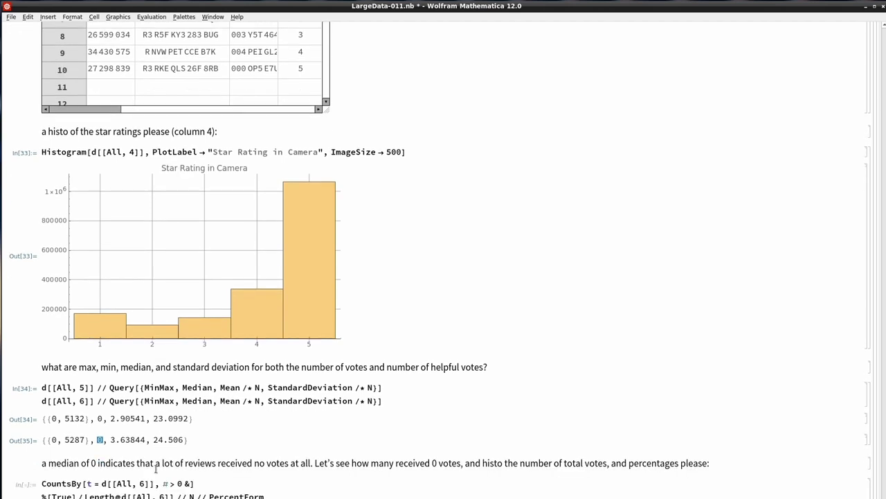
{"action": "left_click_drag", "start_coordinate": [98, 438], "coordinate": [309, 439]}
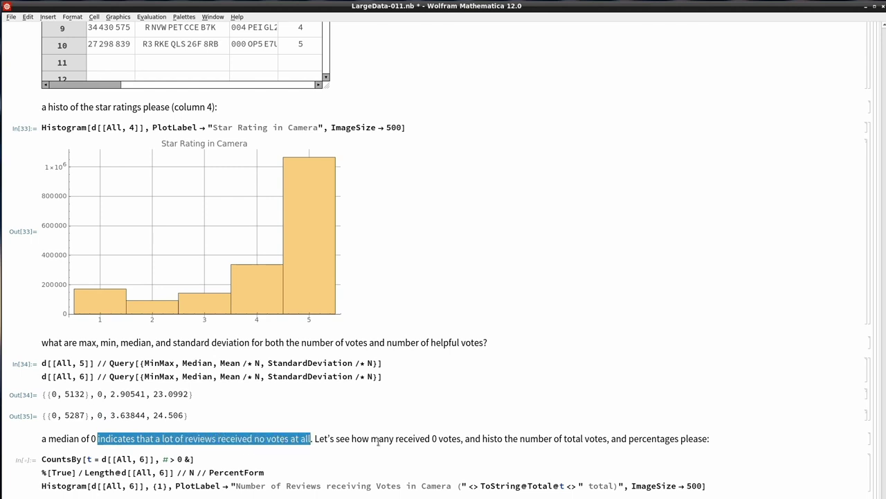
{"action": "left_click", "coordinate": [320, 438]}
{"action": "left_click_drag", "start_coordinate": [321, 438], "coordinate": [446, 438]}
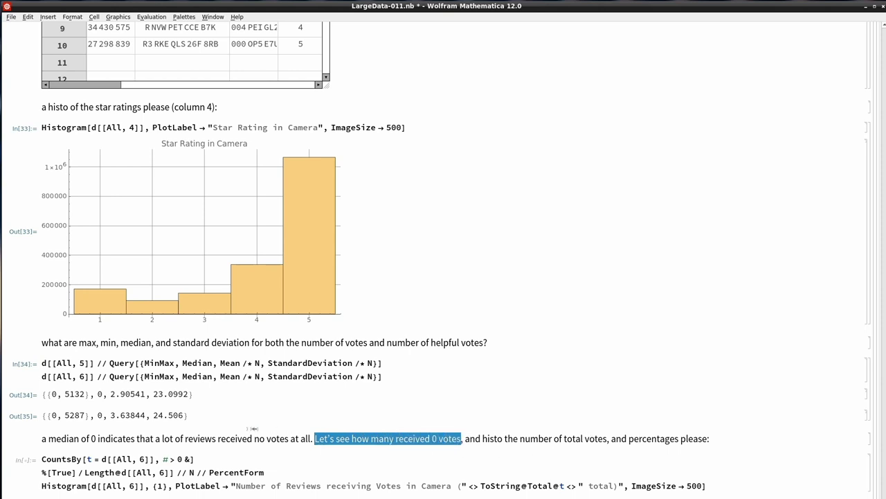
{"action": "left_click_drag", "start_coordinate": [102, 459], "coordinate": [155, 459]}
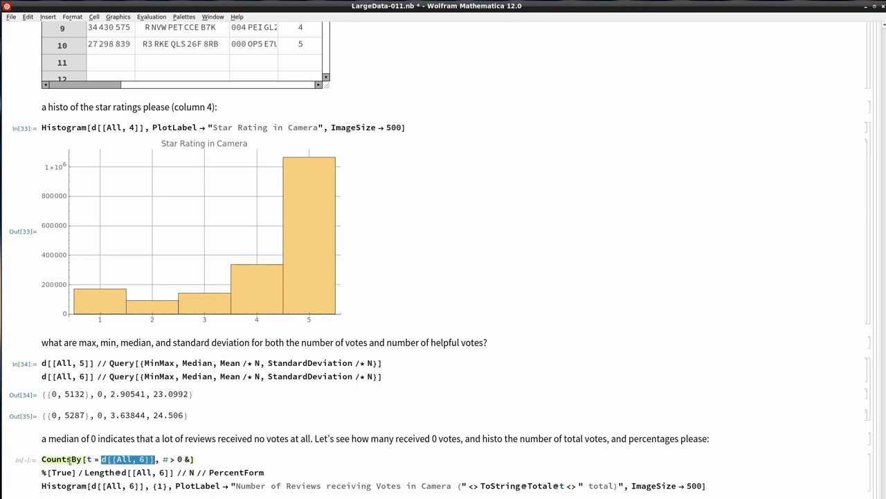
{"action": "left_click", "coordinate": [51, 459]}
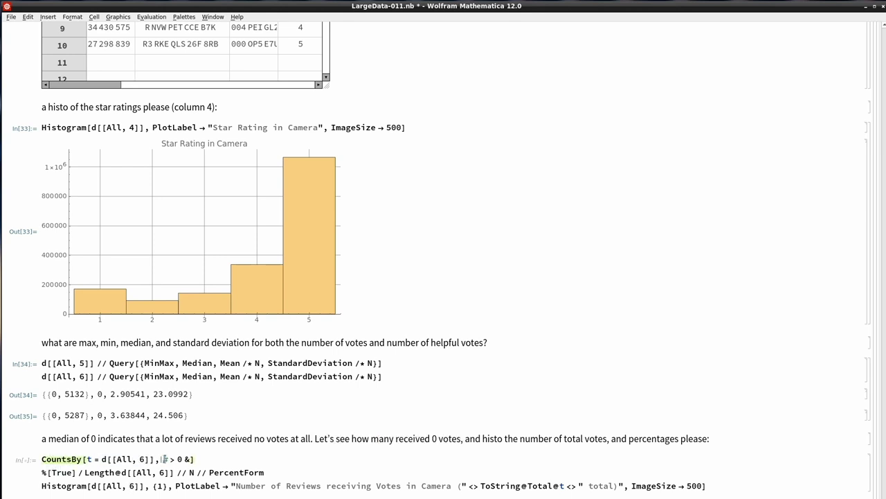
{"action": "left_click_drag", "start_coordinate": [162, 459], "coordinate": [185, 459]}
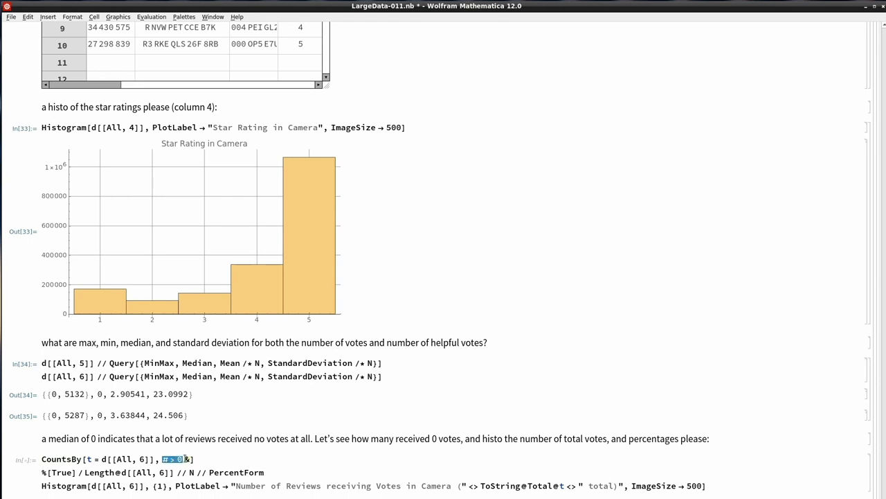
{"action": "left_click", "coordinate": [64, 459]}
{"action": "scroll", "coordinate": [180, 461], "scroll_direction": "down", "scroll_amount": 1}
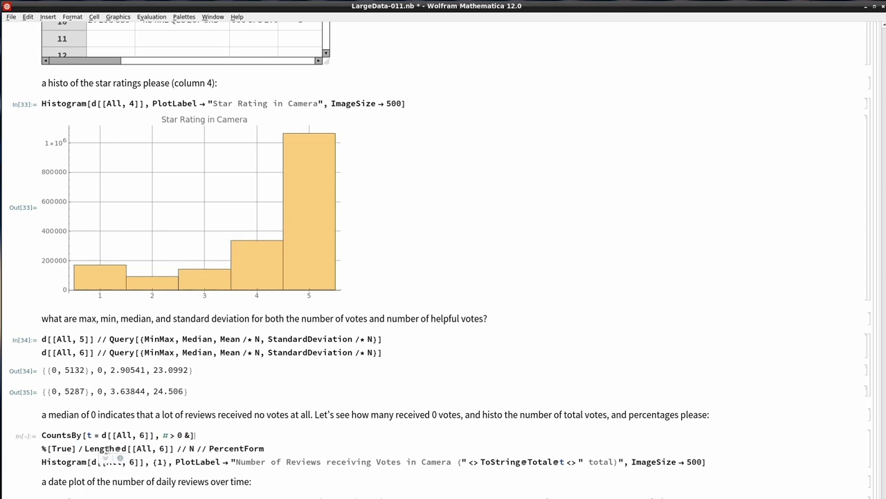
{"action": "double_click", "coordinate": [61, 448]}
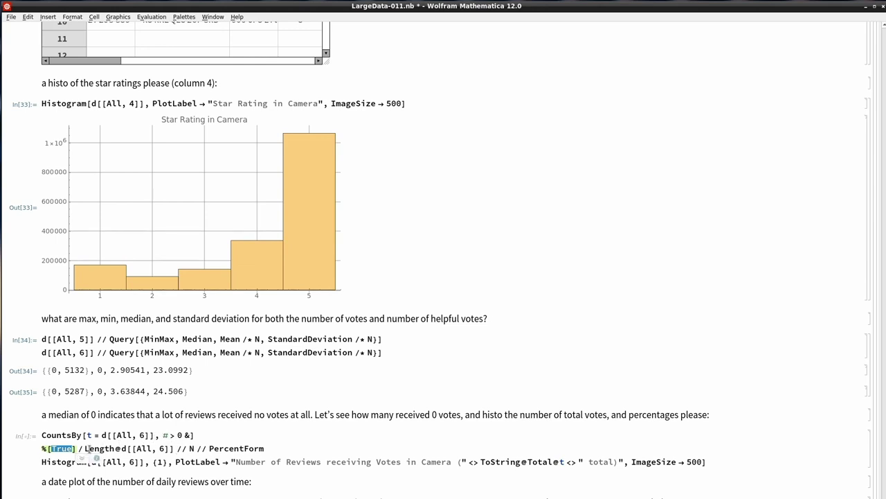
{"action": "left_click", "coordinate": [78, 448]}
Evaluate the vote-counting cell: 957883 reviews without votes, 844091 with votes.
{"action": "key", "text": "shift+Return"}
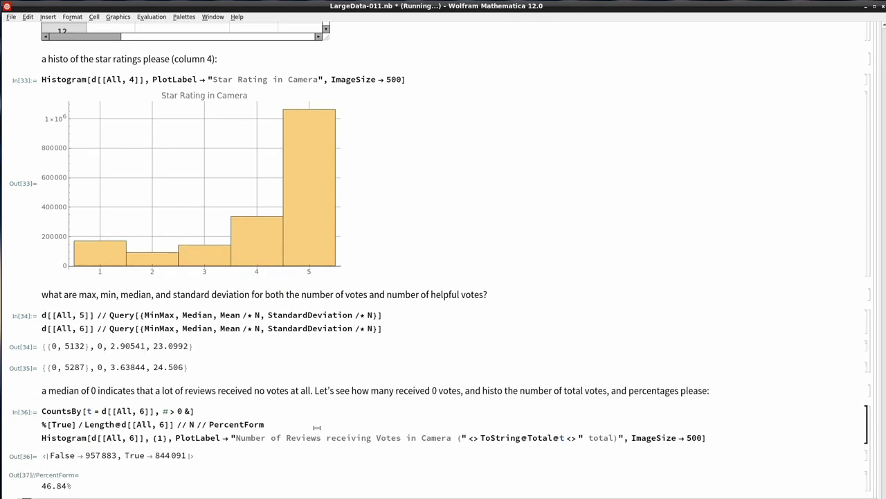
{"action": "double_click", "coordinate": [92, 433]}
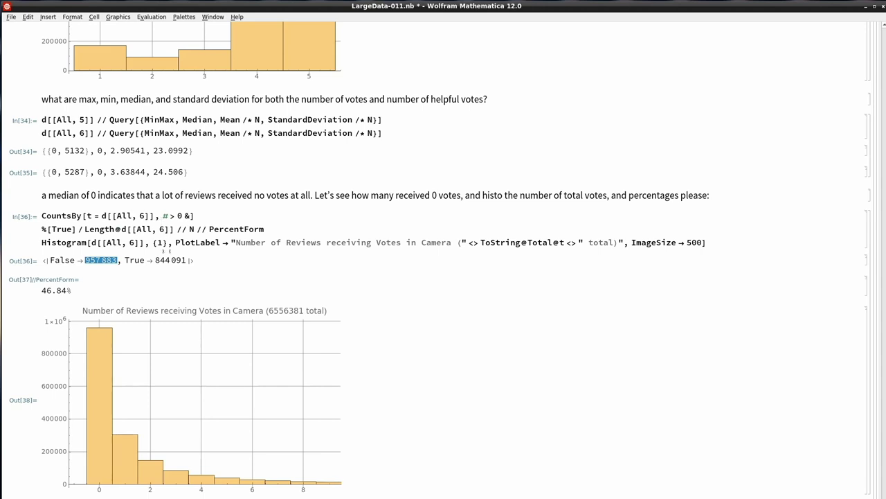
{"action": "double_click", "coordinate": [160, 260]}
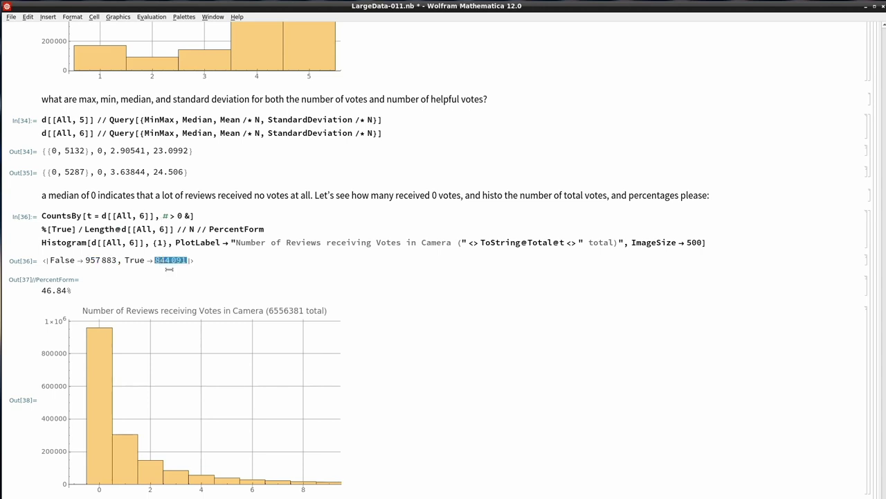
{"action": "left_click_drag", "start_coordinate": [161, 216], "coordinate": [181, 216]}
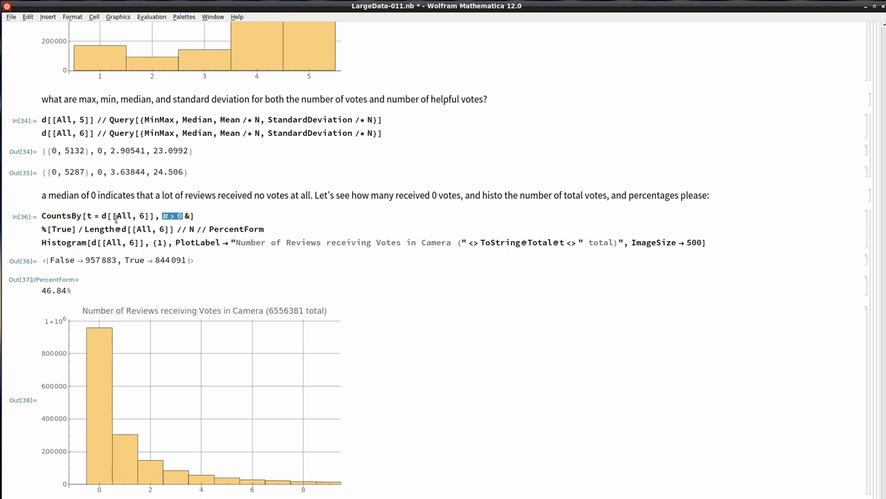
{"action": "left_click", "coordinate": [102, 260]}
{"action": "left_click", "coordinate": [65, 303]}
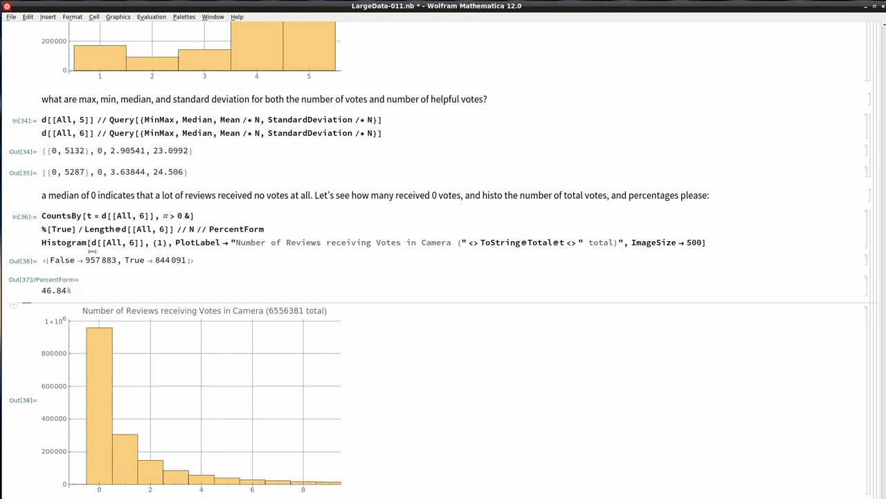
{"action": "left_click", "coordinate": [92, 254]}
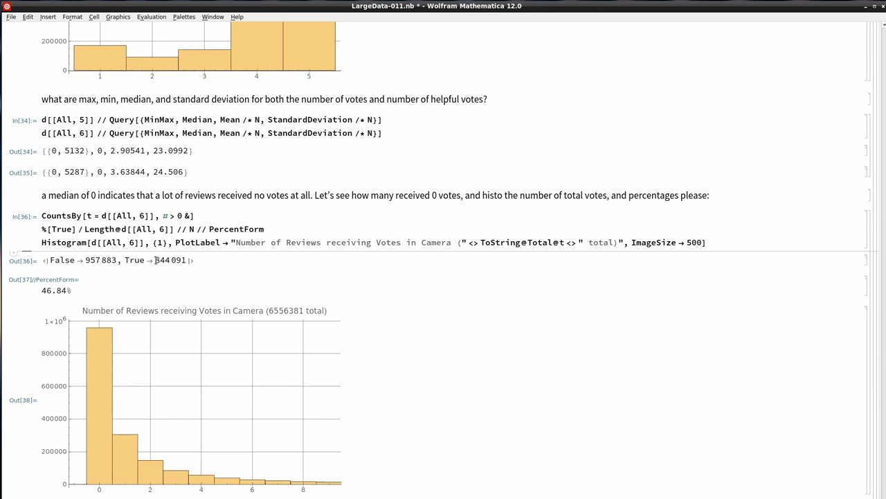
Highlight the vote counts, the greater-than-zero test and the 46.84% share with votes.
{"action": "left_click_drag", "start_coordinate": [155, 259], "coordinate": [185, 256]}
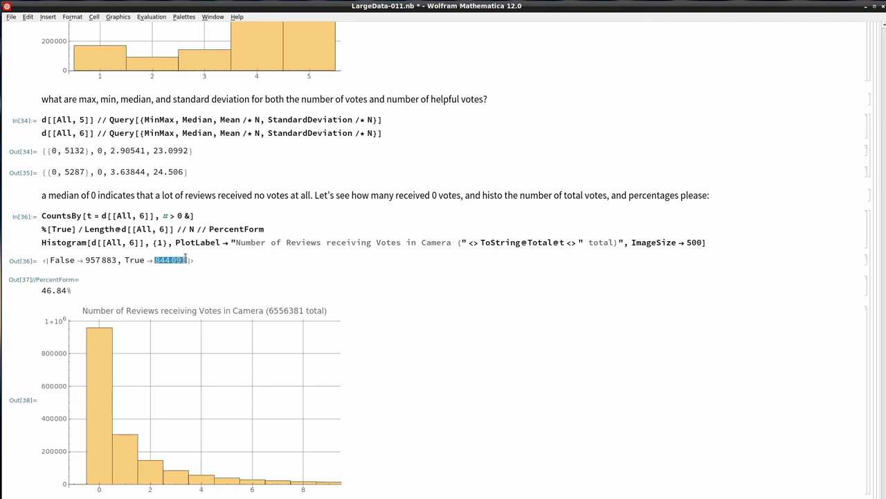
{"action": "double_click", "coordinate": [86, 259]}
{"action": "left_click", "coordinate": [99, 259]}
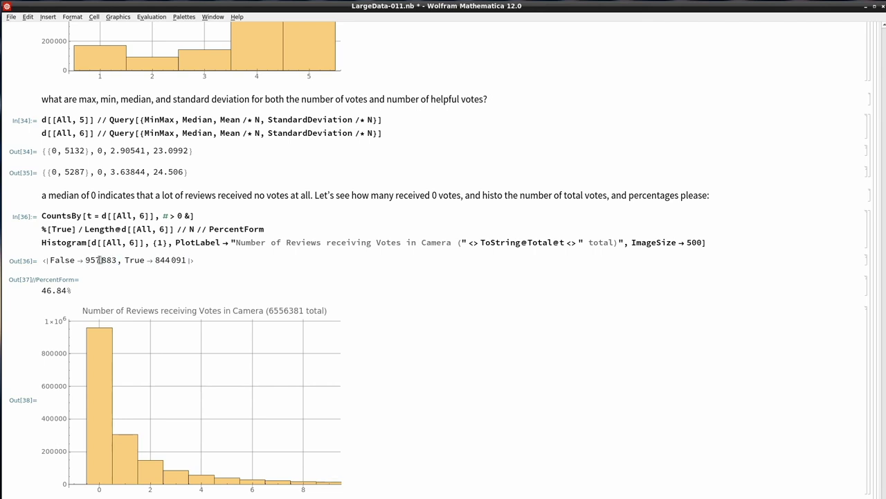
{"action": "left_click", "coordinate": [74, 299]}
{"action": "left_click_drag", "start_coordinate": [163, 216], "coordinate": [176, 216]}
{"action": "left_click", "coordinate": [61, 302]}
{"action": "left_click_drag", "start_coordinate": [34, 290], "coordinate": [69, 287]}
{"action": "left_click", "coordinate": [78, 299]}
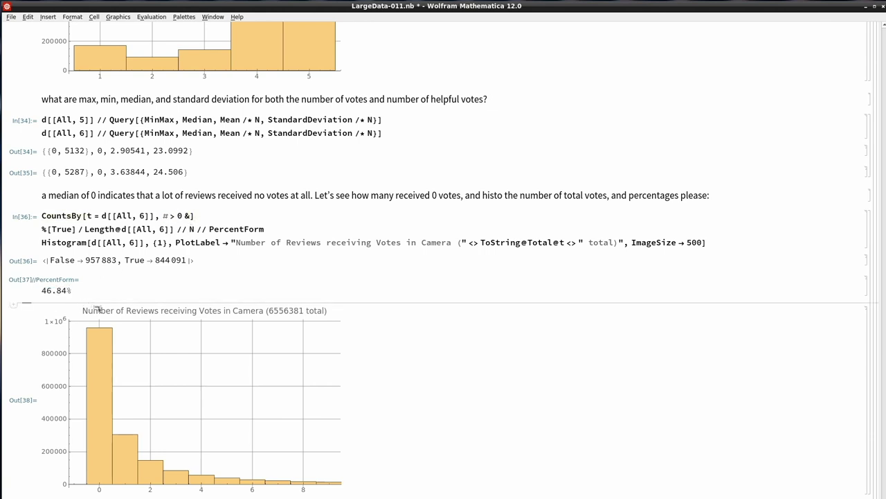
Compare the total-votes histogram with the False → 957883 and 844091 count entries.
{"action": "scroll", "coordinate": [99, 310], "scroll_direction": "down", "scroll_amount": 1}
{"action": "mouse_move", "coordinate": [102, 409]}
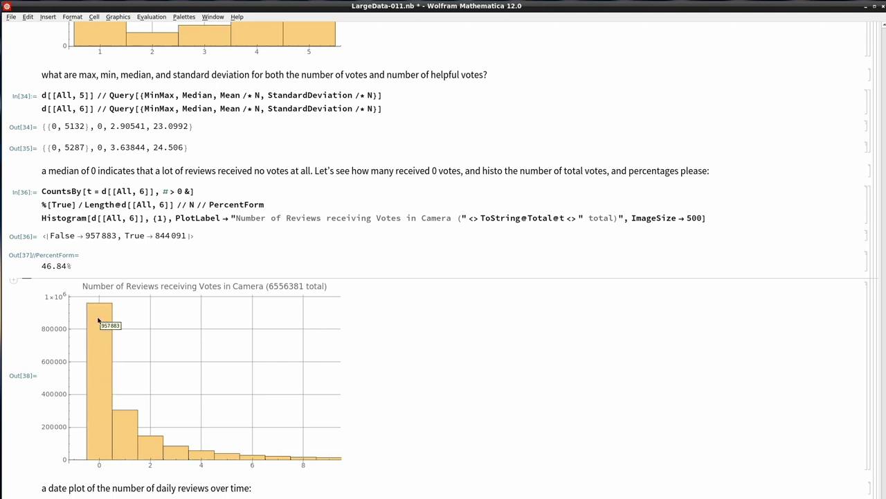
{"action": "triple_click", "coordinate": [98, 236]}
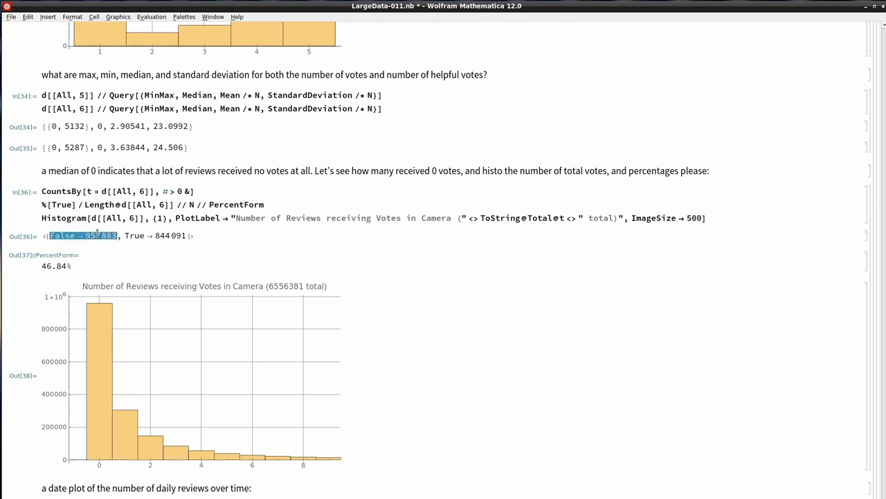
{"action": "left_click", "coordinate": [160, 237]}
{"action": "double_click", "coordinate": [159, 237]}
{"action": "mouse_move", "coordinate": [96, 331]}
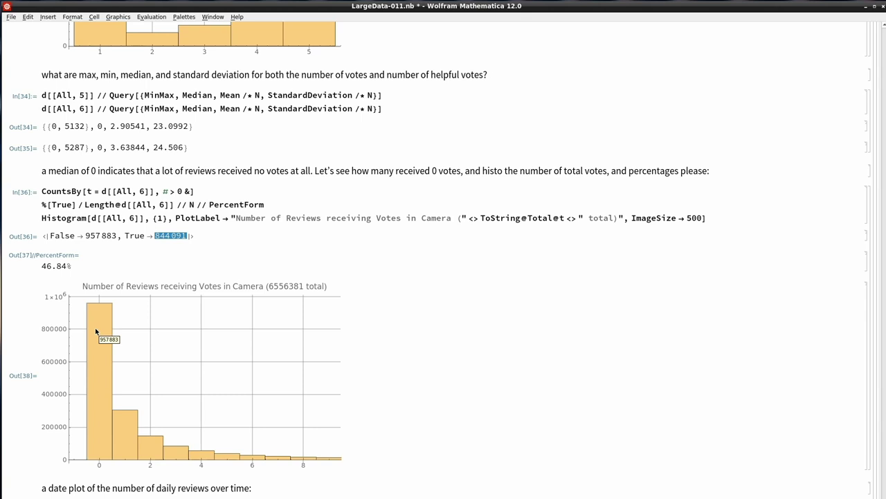
{"action": "double_click", "coordinate": [94, 237]}
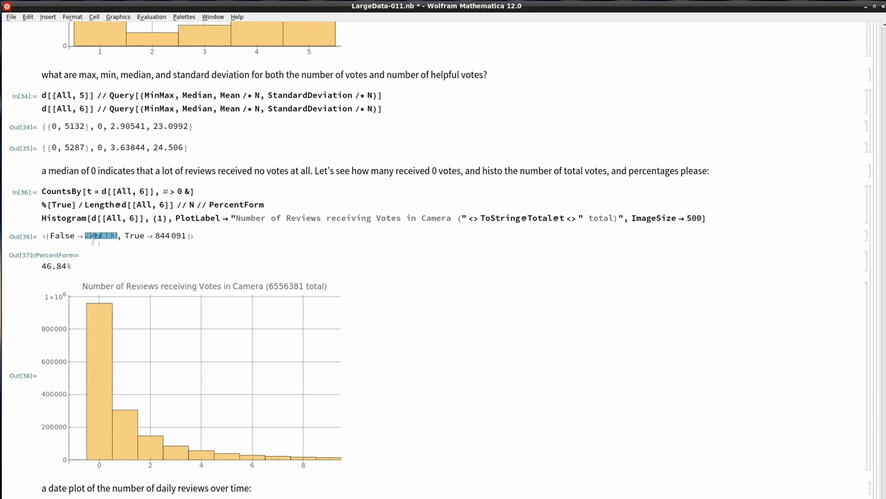
{"action": "mouse_move", "coordinate": [104, 317]}
{"action": "mouse_move", "coordinate": [125, 419]}
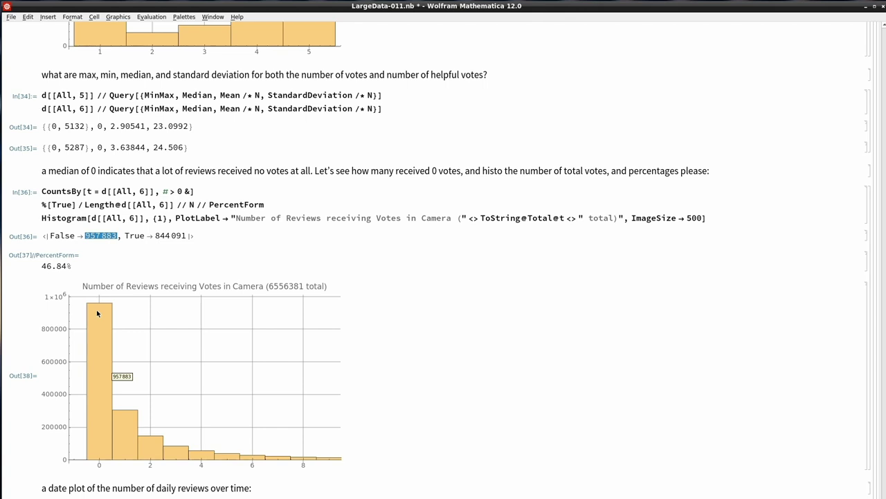
Relate the median vote value 0 to the 957883 zero-vote reviews.
{"action": "double_click", "coordinate": [197, 95]}
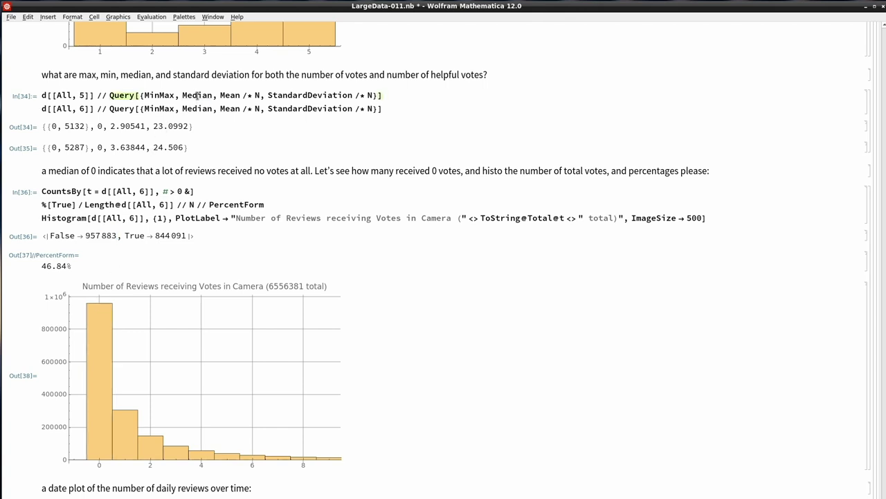
{"action": "double_click", "coordinate": [100, 126]}
{"action": "double_click", "coordinate": [87, 235]}
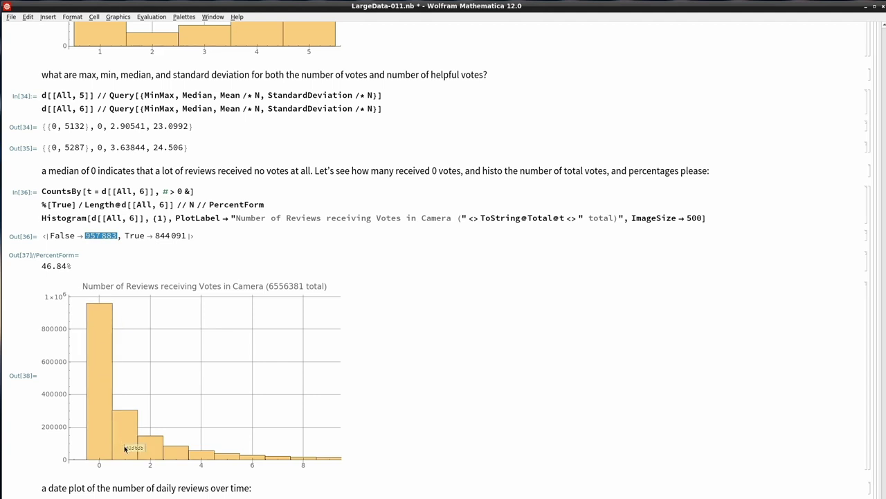
{"action": "mouse_move", "coordinate": [125, 451]}
{"action": "left_click", "coordinate": [101, 477]}
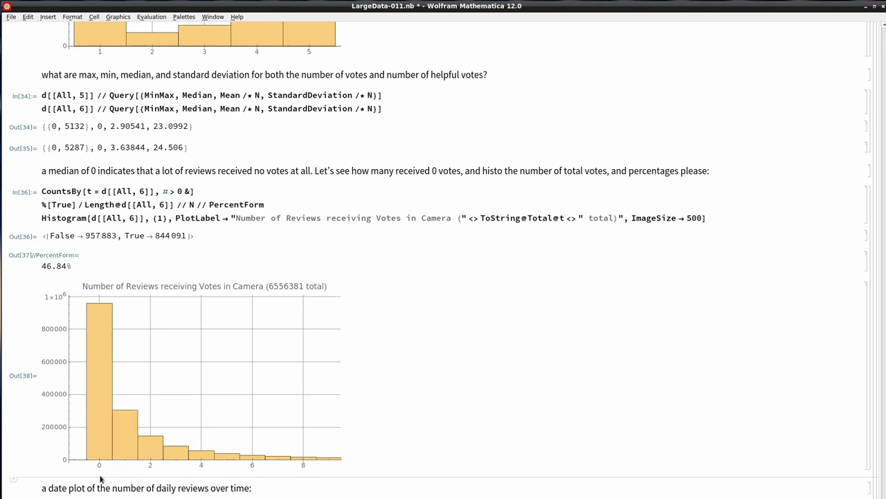
{"action": "double_click", "coordinate": [97, 236]}
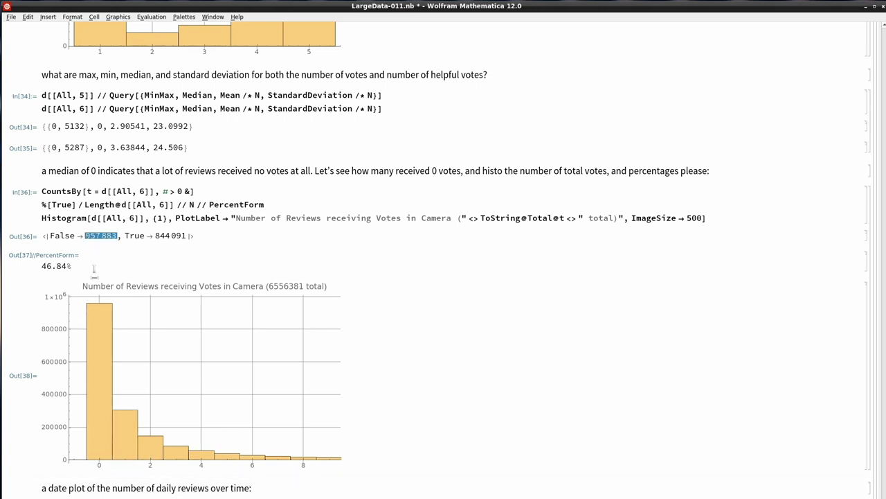
{"action": "left_click", "coordinate": [99, 480]}
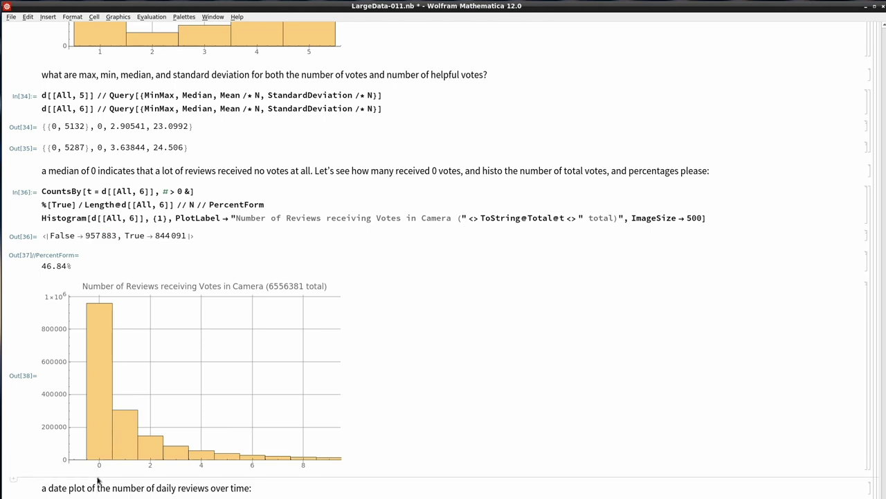
{"action": "scroll", "coordinate": [97, 479], "scroll_direction": "down", "scroll_amount": 2}
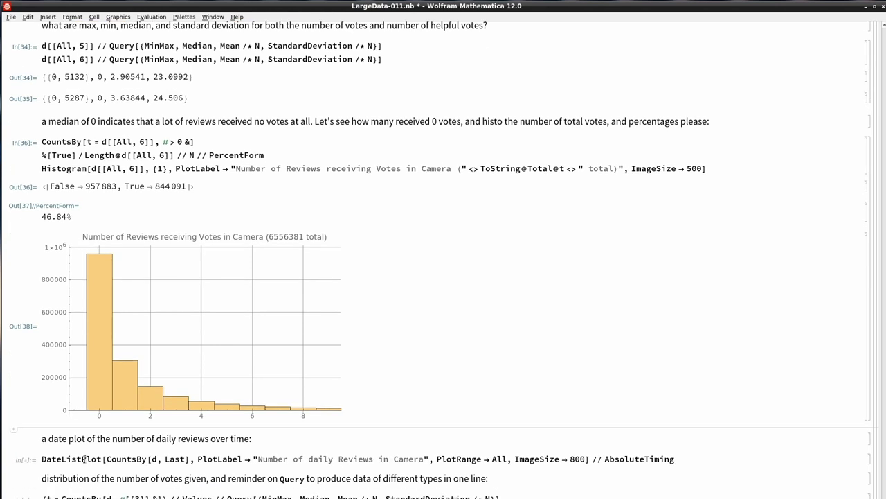
Evaluate the DateListPlot of daily review counts grouped by the Last (date) field.
{"action": "left_click", "coordinate": [84, 458]}
{"action": "key", "text": "shift+Return"}
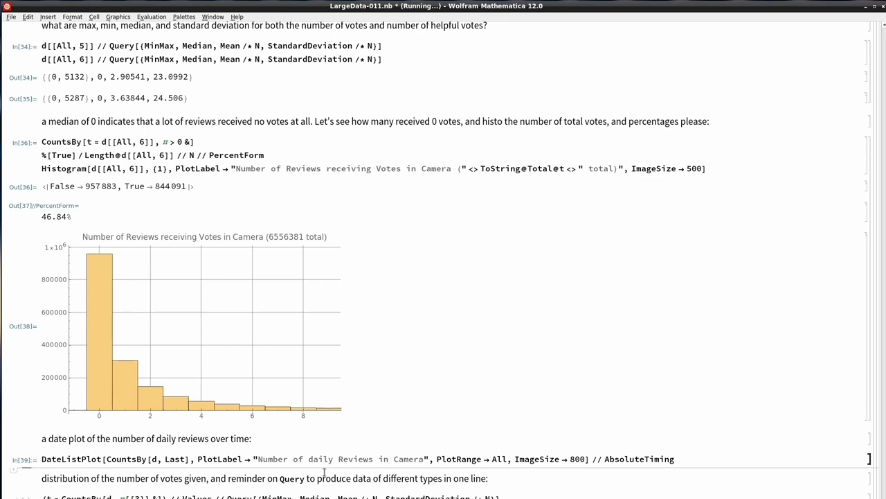
{"action": "double_click", "coordinate": [125, 458]}
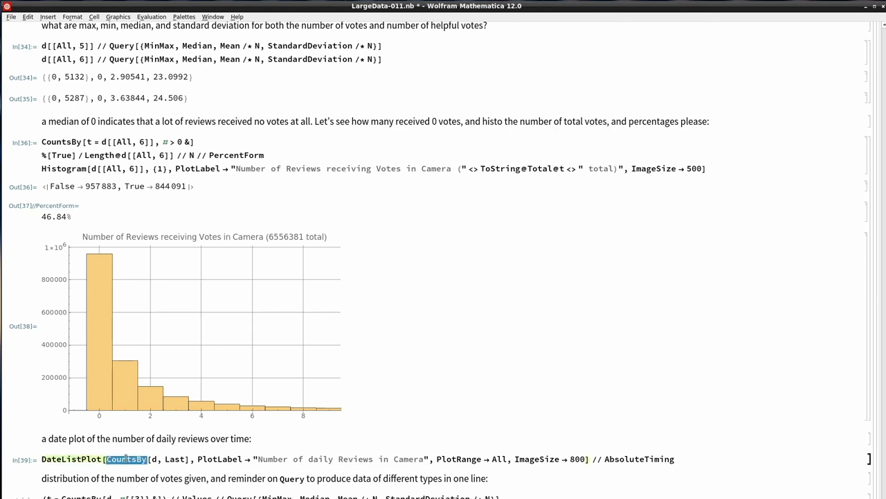
{"action": "double_click", "coordinate": [175, 459]}
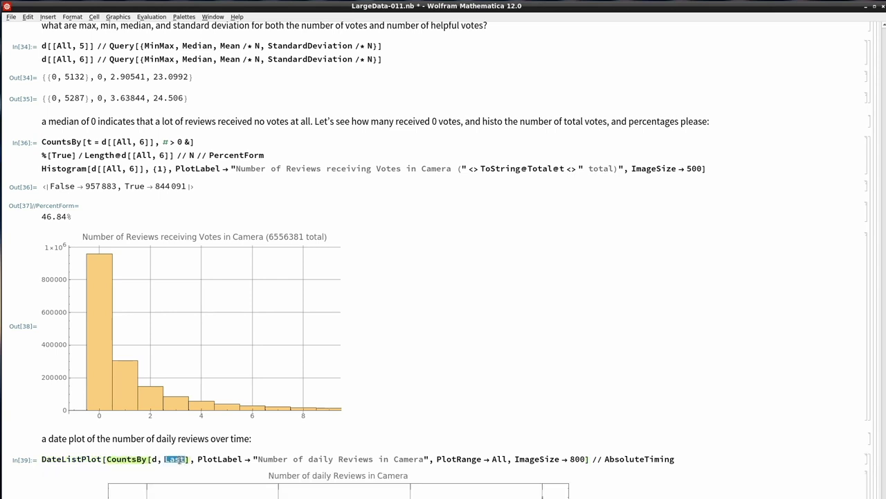
{"action": "scroll", "coordinate": [179, 459], "scroll_direction": "down", "scroll_amount": 9}
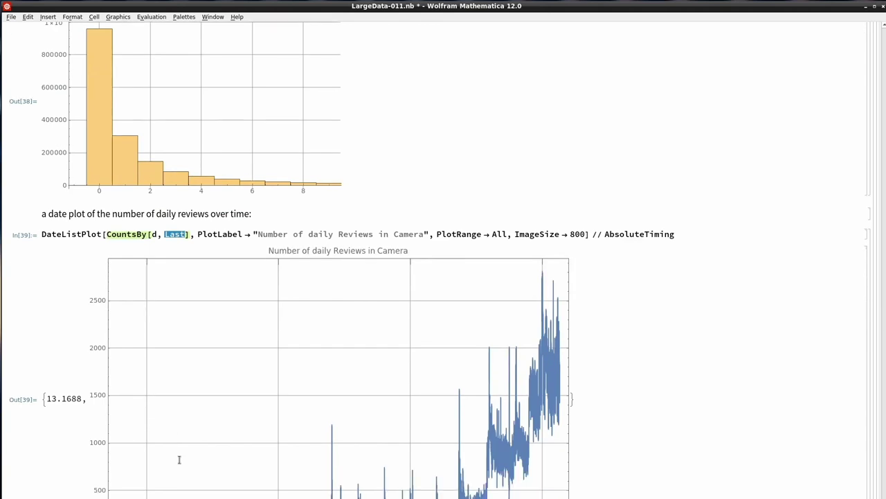
{"action": "scroll", "coordinate": [178, 459], "scroll_direction": "down", "scroll_amount": 3}
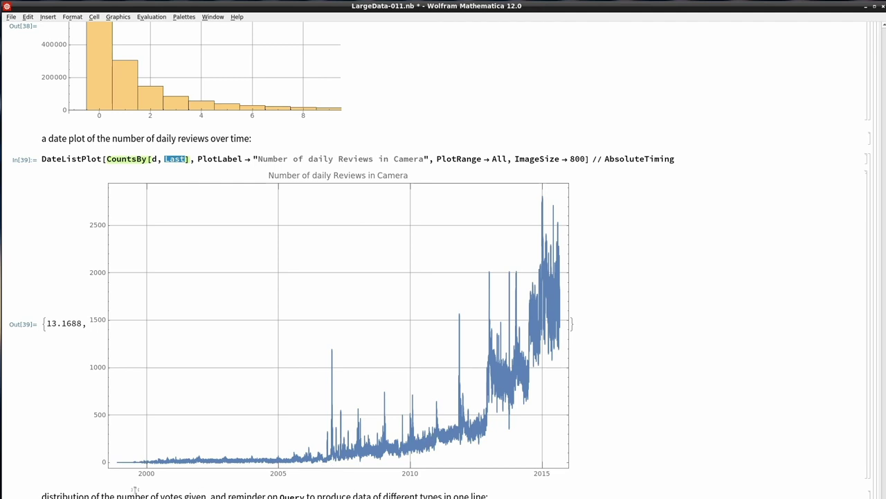
{"action": "left_click", "coordinate": [134, 489]}
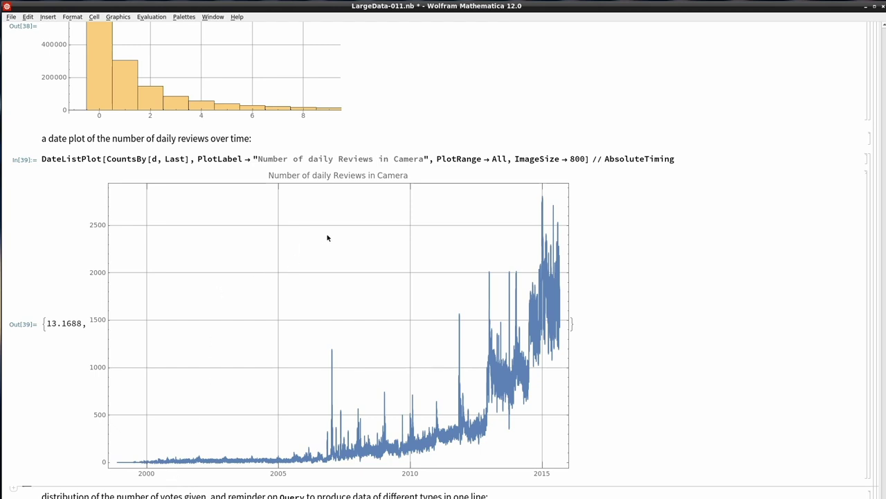
Review the plot code's DateListPlot, CountsBy Last and AbsoluteTiming parts (13.1688 seconds).
{"action": "double_click", "coordinate": [171, 159]}
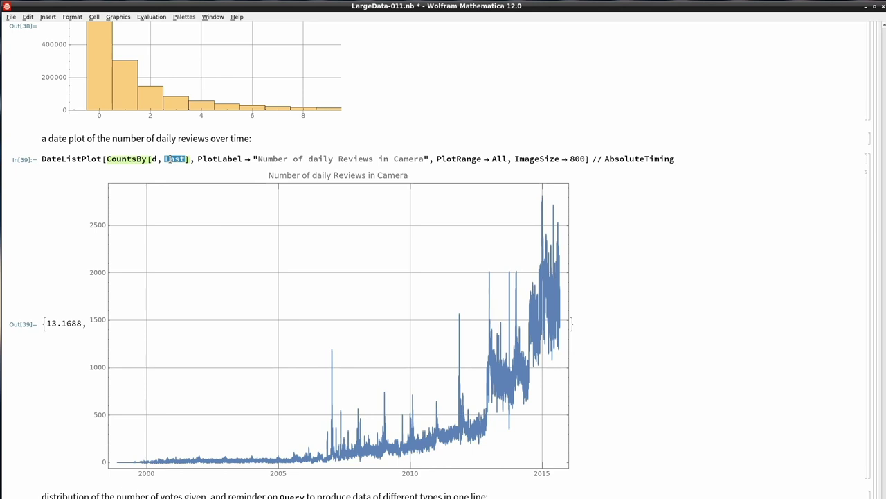
{"action": "double_click", "coordinate": [71, 159]}
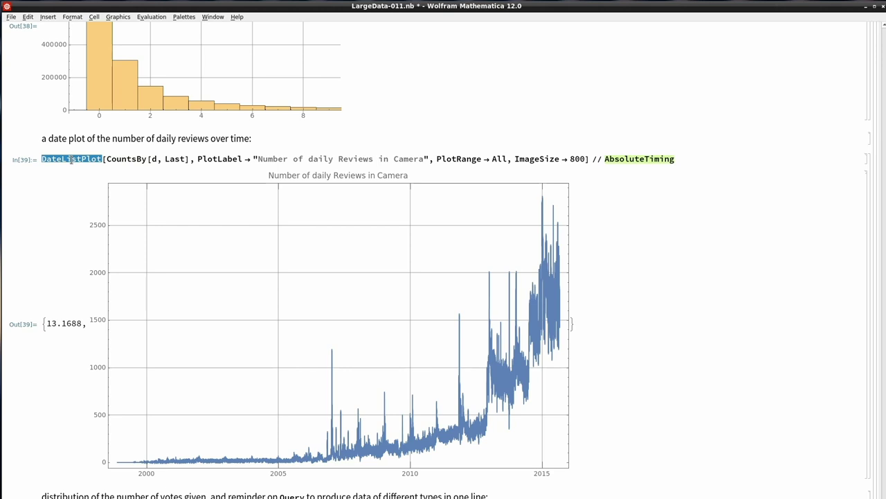
{"action": "double_click", "coordinate": [175, 159]}
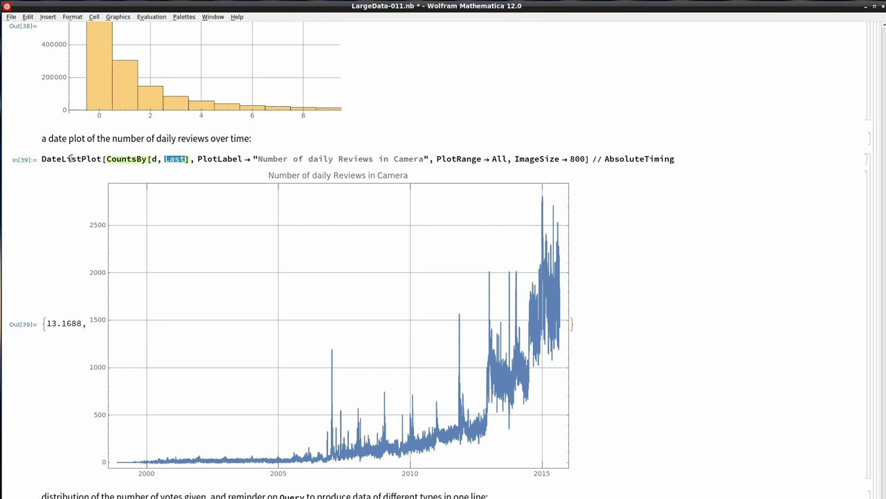
{"action": "double_click", "coordinate": [68, 158]}
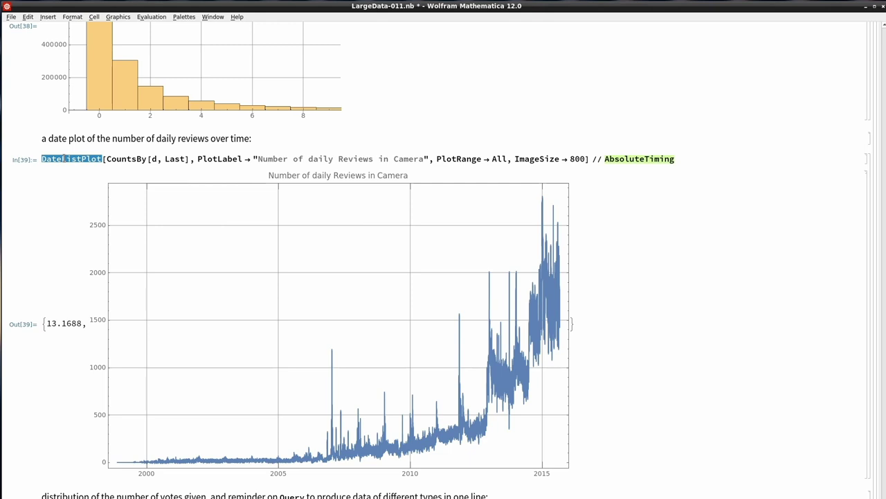
{"action": "left_click", "coordinate": [167, 485]}
{"action": "scroll", "coordinate": [214, 432], "scroll_direction": "down", "scroll_amount": 2}
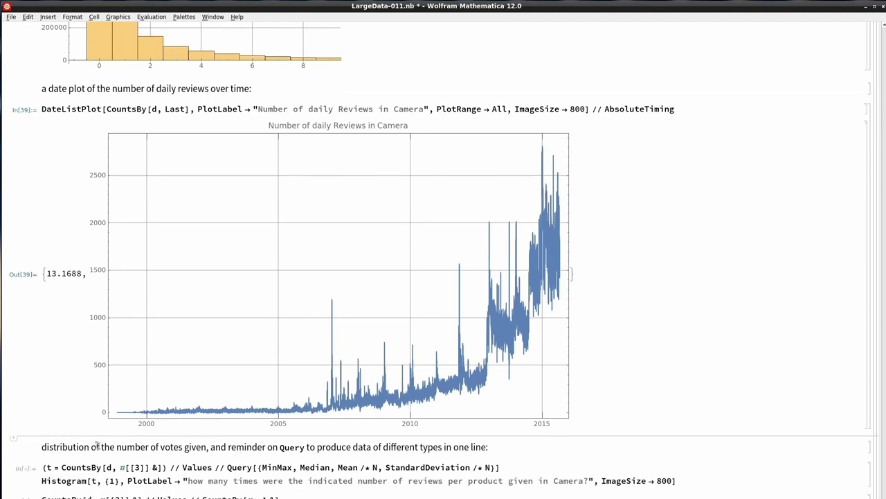
Evaluate the reviews-per-product statistics and histogram cell.
{"action": "left_click", "coordinate": [192, 447]}
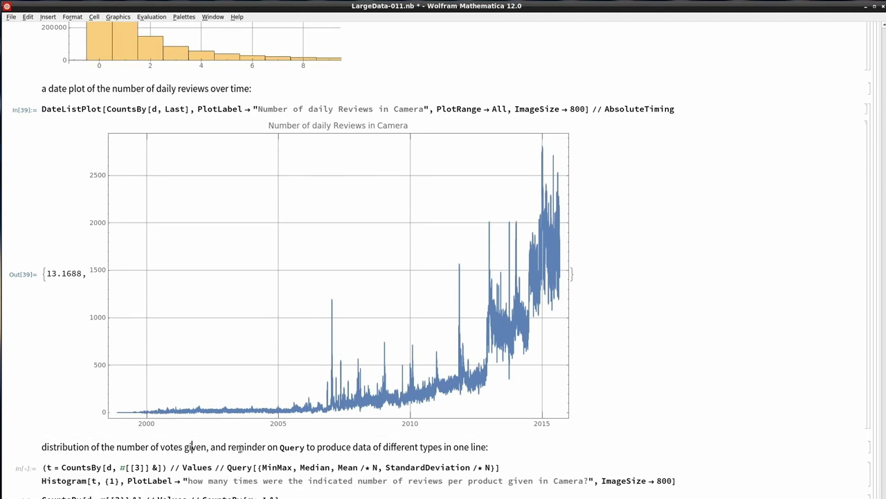
{"action": "left_click", "coordinate": [317, 447]}
{"action": "left_click", "coordinate": [312, 469]}
{"action": "key", "text": "shift+Return"}
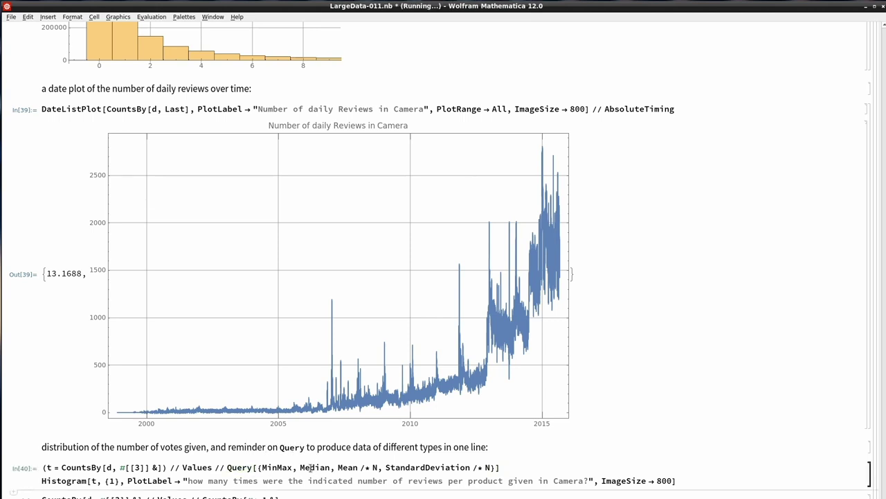
{"action": "scroll", "coordinate": [330, 450], "scroll_direction": "down", "scroll_amount": 1}
{"action": "double_click", "coordinate": [337, 419]}
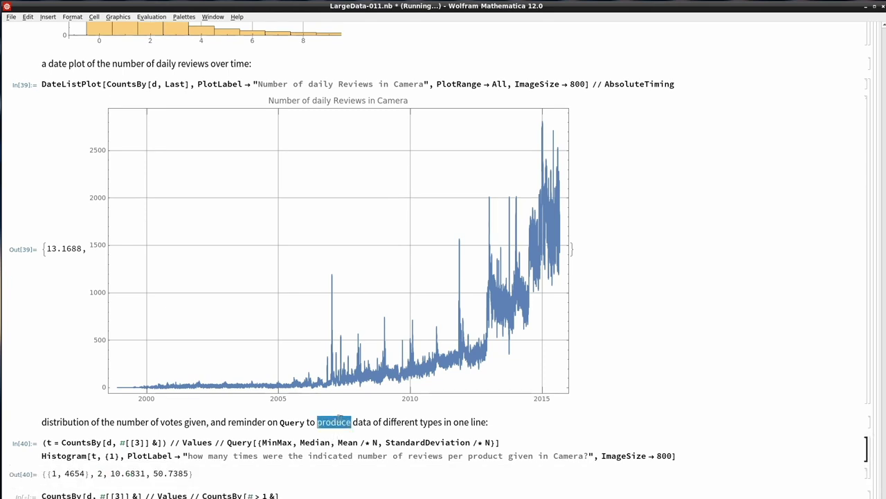
{"action": "left_click_drag", "start_coordinate": [337, 419], "coordinate": [452, 421]}
{"action": "scroll", "coordinate": [370, 409], "scroll_direction": "down", "scroll_amount": 1}
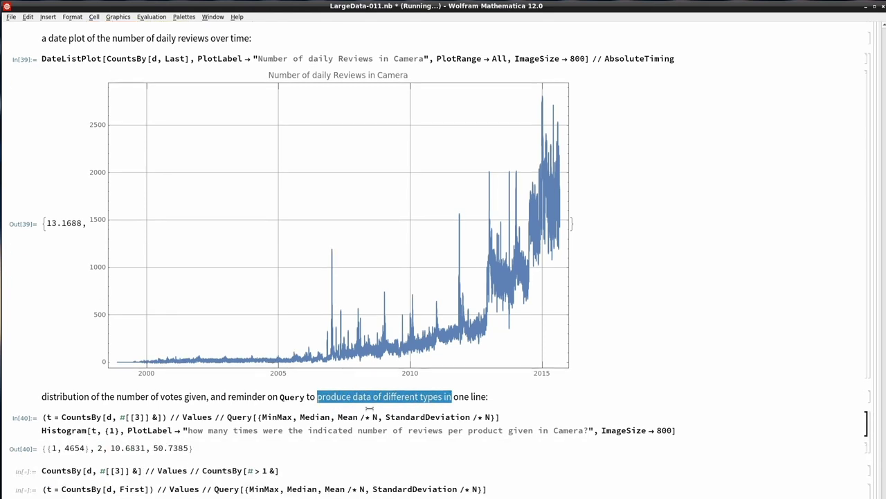
{"action": "scroll", "coordinate": [370, 409], "scroll_direction": "down", "scroll_amount": 1}
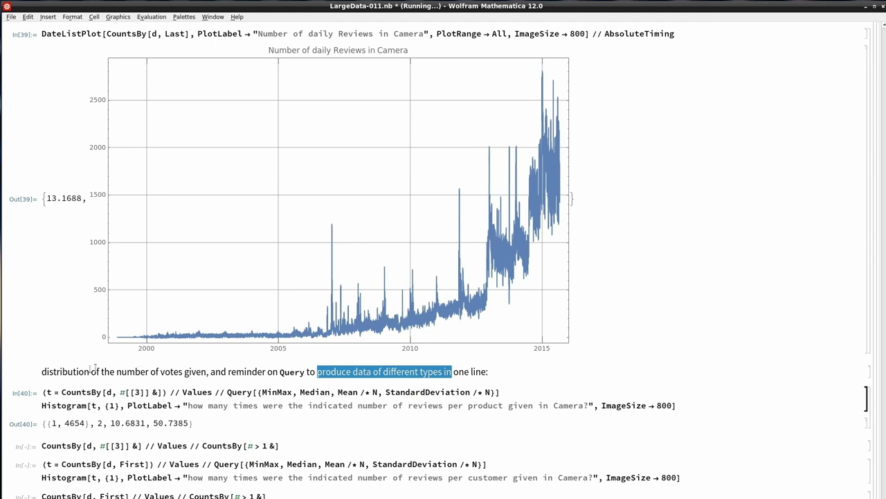
Examine the column 3 Query results {{1, 4654}, 2, 10.6831, 50.7385}, noting median 2.
{"action": "double_click", "coordinate": [137, 392]}
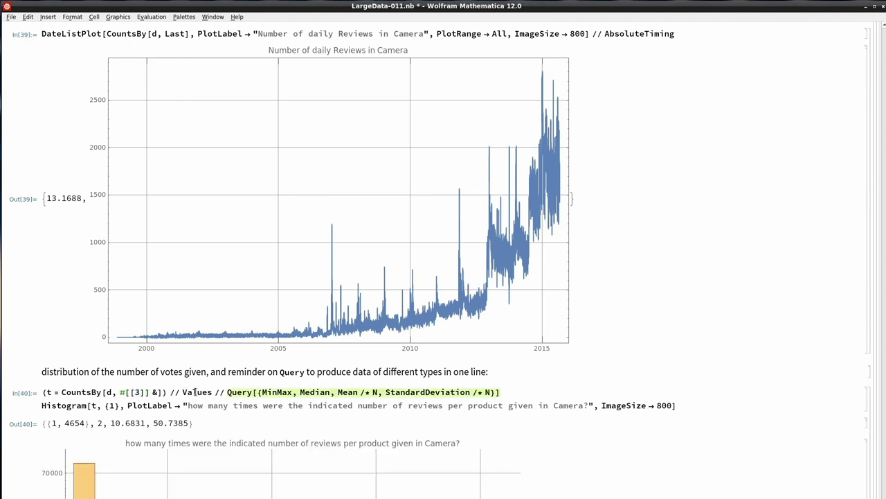
{"action": "left_click", "coordinate": [260, 392]}
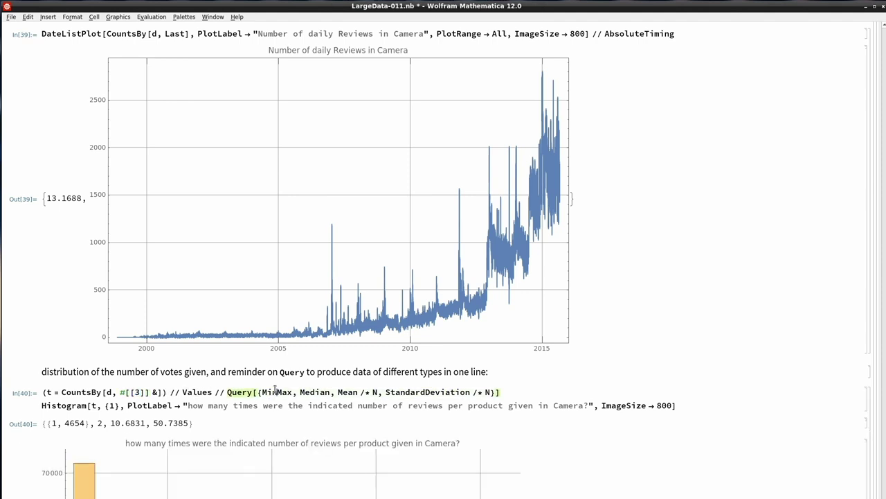
{"action": "left_click_drag", "start_coordinate": [261, 392], "coordinate": [425, 395]}
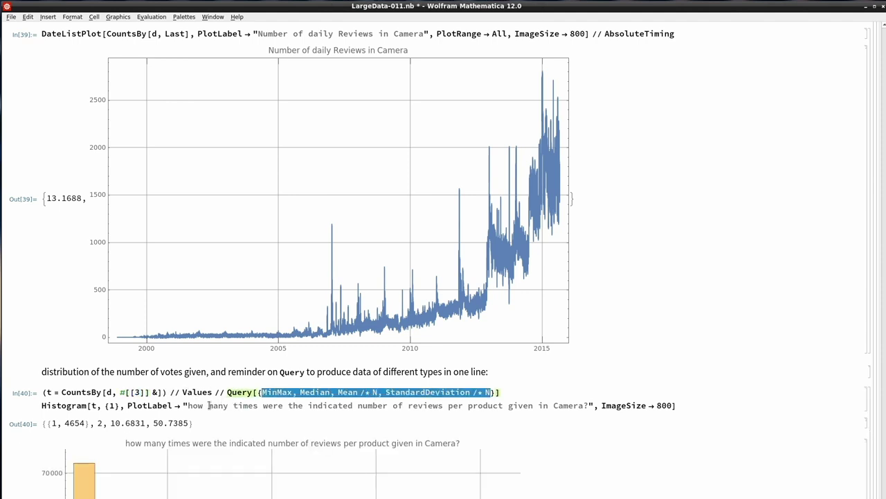
{"action": "scroll", "coordinate": [210, 408], "scroll_direction": "down", "scroll_amount": 5}
{"action": "scroll", "coordinate": [210, 408], "scroll_direction": "down", "scroll_amount": 3}
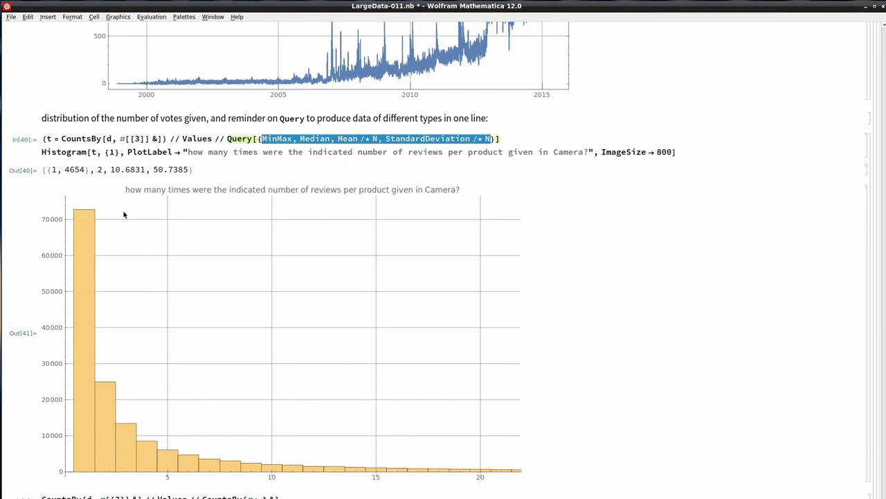
{"action": "double_click", "coordinate": [100, 169]}
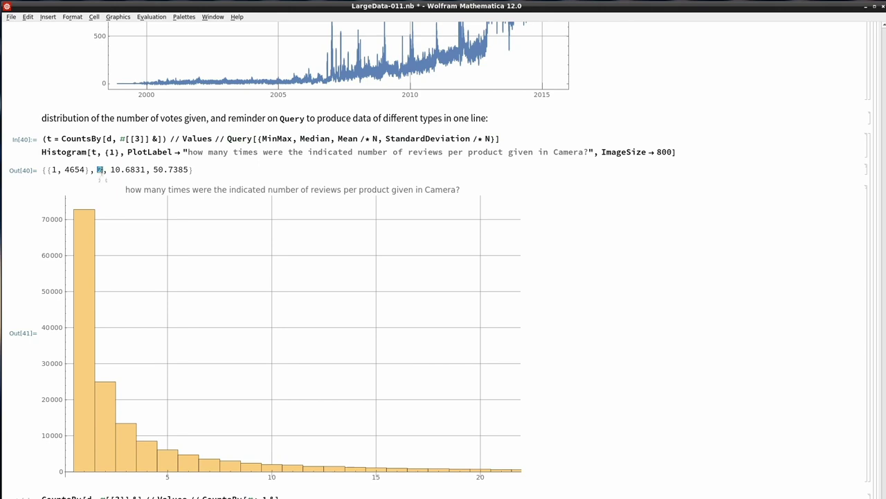
{"action": "double_click", "coordinate": [320, 139]}
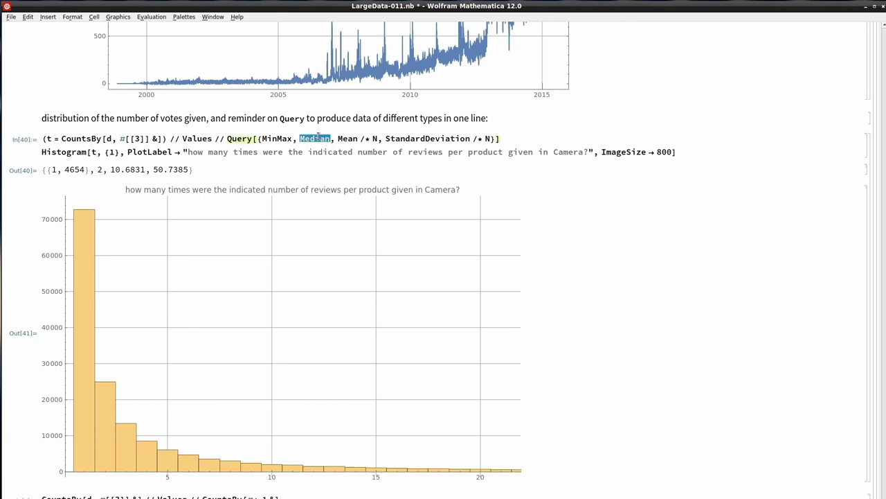
{"action": "double_click", "coordinate": [100, 170]}
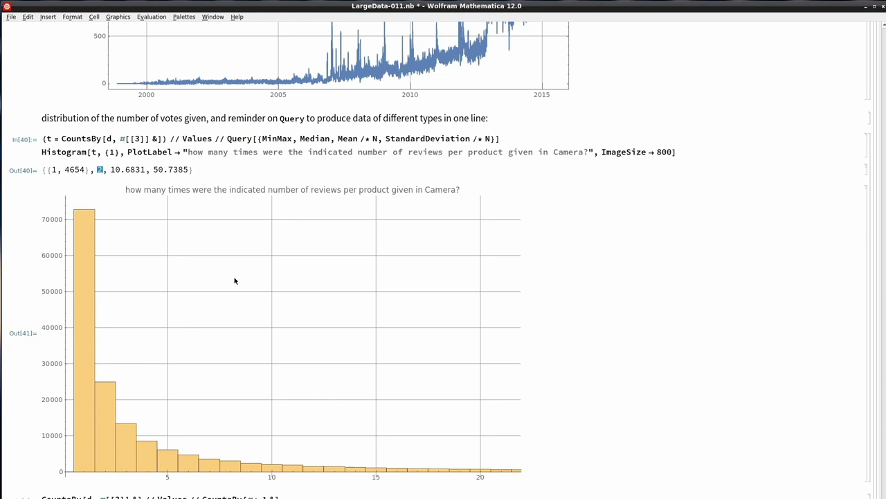
{"action": "scroll", "coordinate": [234, 281], "scroll_direction": "down", "scroll_amount": 1}
{"action": "left_click", "coordinate": [293, 474]}
{"action": "key", "text": "shift+Return"}
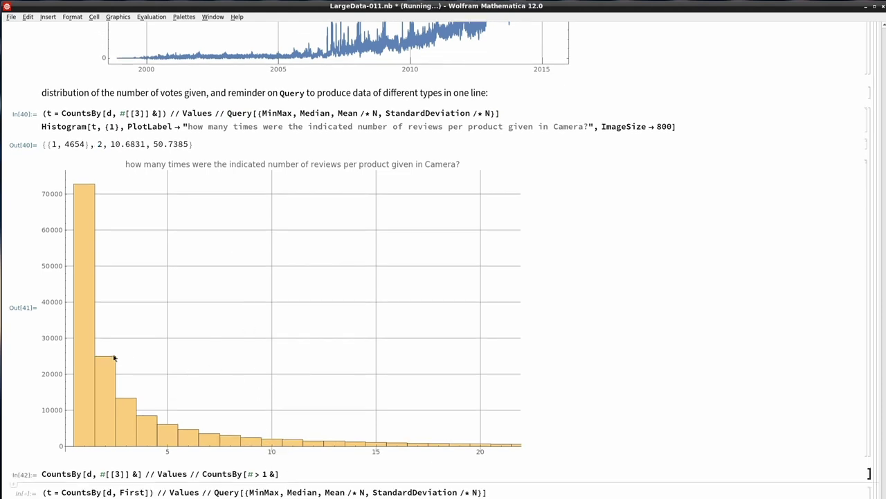
{"action": "mouse_move", "coordinate": [104, 376]}
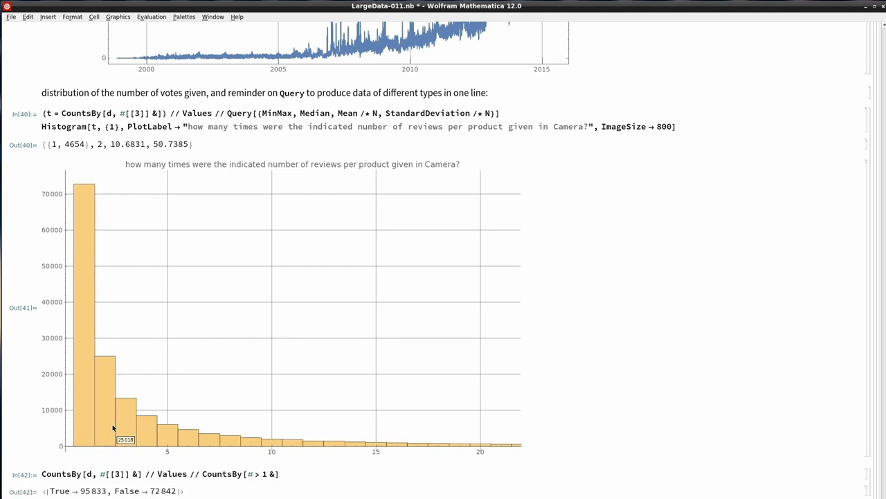
{"action": "mouse_move", "coordinate": [101, 426]}
{"action": "scroll", "coordinate": [100, 433], "scroll_direction": "down", "scroll_amount": 1}
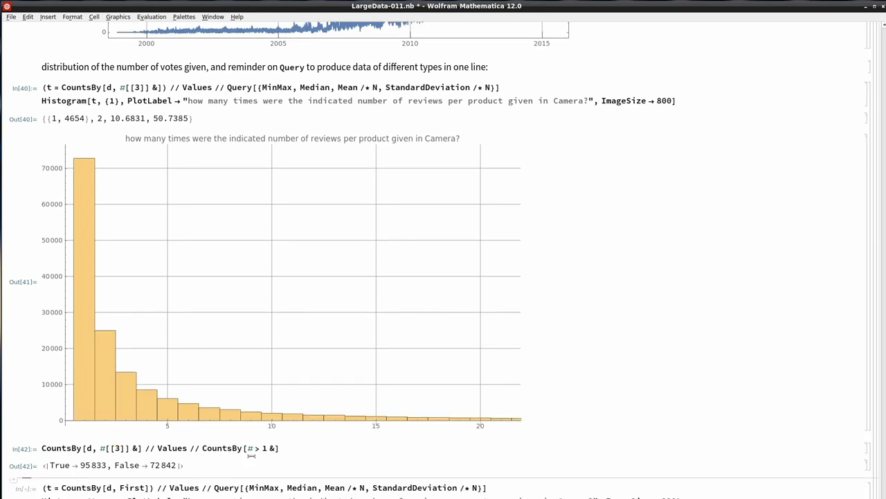
{"action": "double_click", "coordinate": [217, 450]}
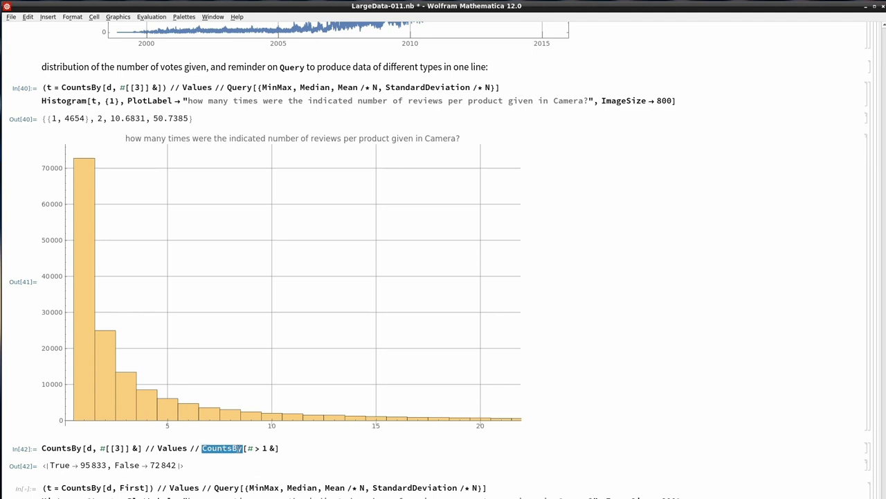
{"action": "left_click", "coordinate": [224, 447]}
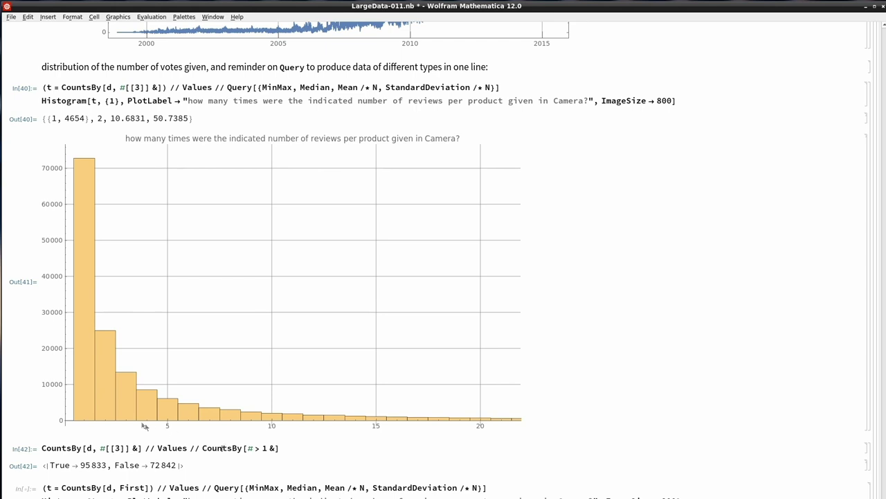
{"action": "mouse_move", "coordinate": [88, 394]}
{"action": "double_click", "coordinate": [93, 464]}
{"action": "left_click_drag", "start_coordinate": [150, 466], "coordinate": [179, 465]}
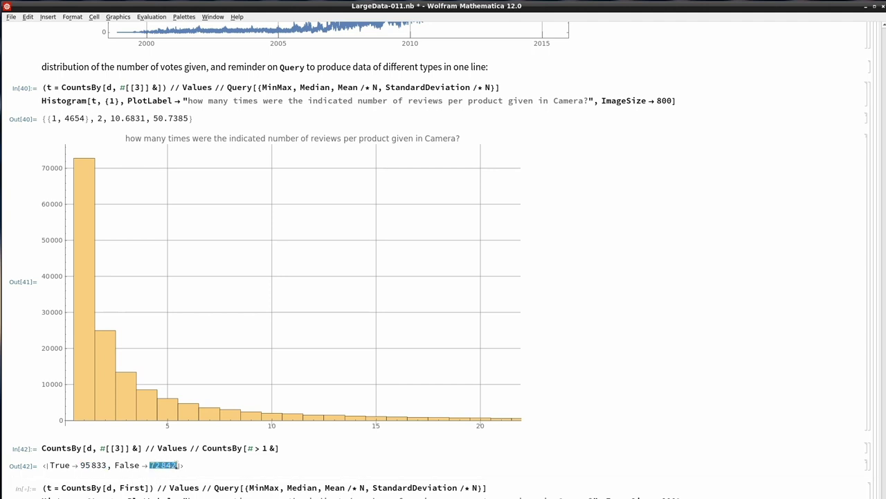
{"action": "left_click", "coordinate": [138, 478]}
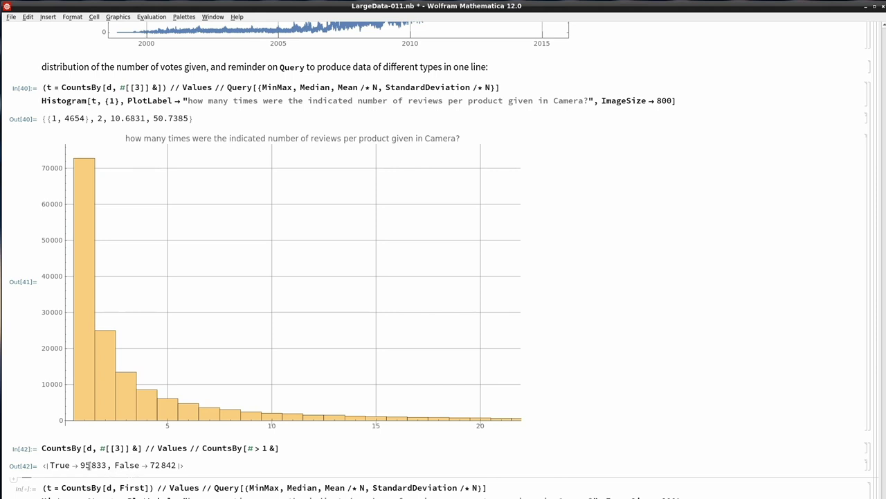
{"action": "left_click_drag", "start_coordinate": [73, 465], "coordinate": [119, 460]}
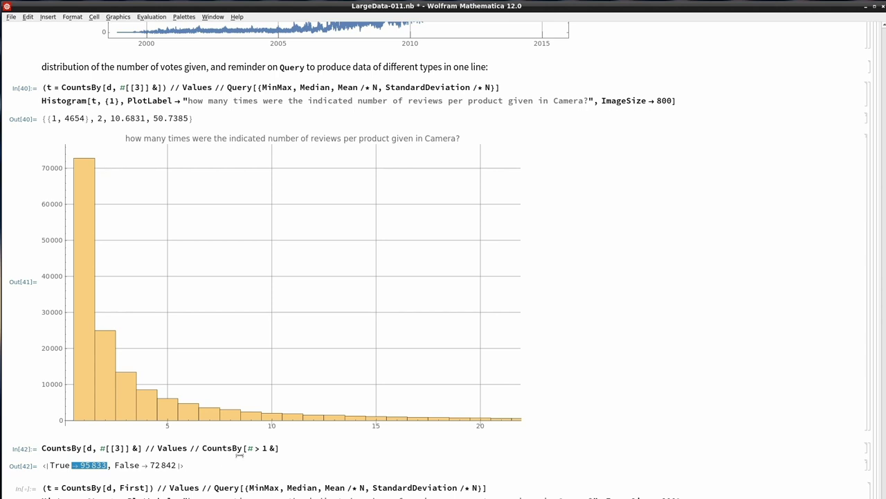
{"action": "left_click_drag", "start_coordinate": [247, 449], "coordinate": [267, 448]}
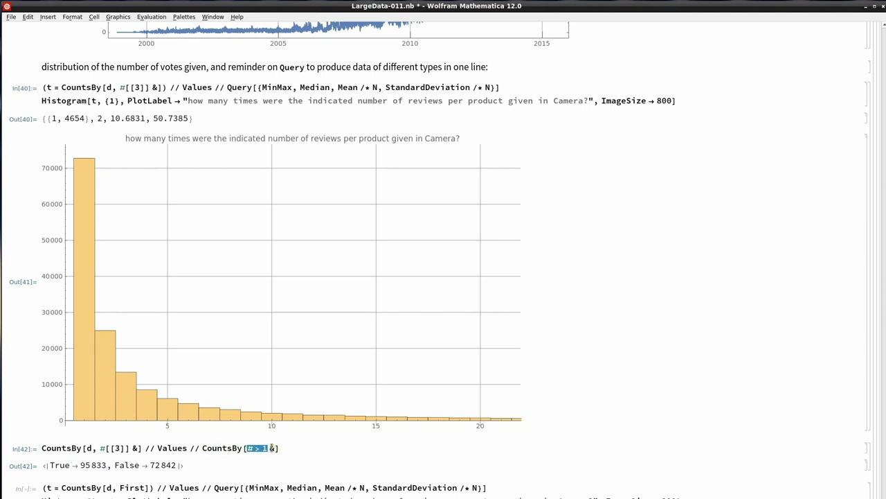
{"action": "left_click", "coordinate": [104, 442]}
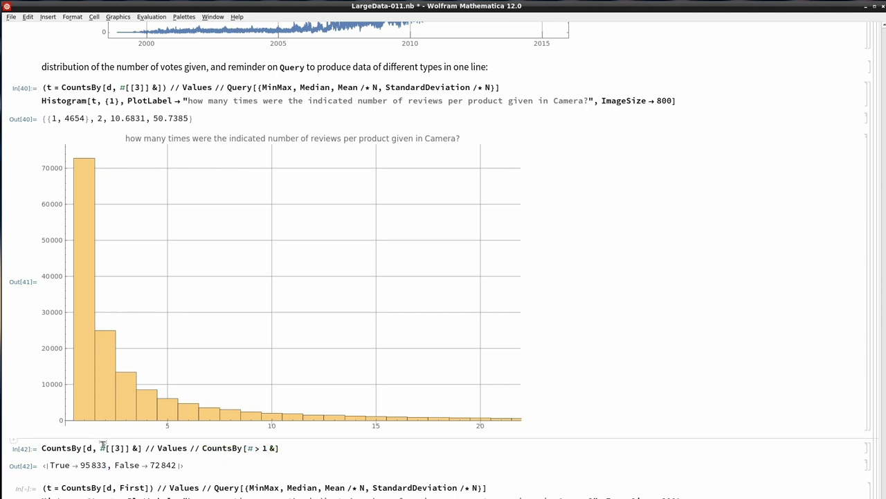
{"action": "mouse_move", "coordinate": [109, 369]}
{"action": "double_click", "coordinate": [87, 466]}
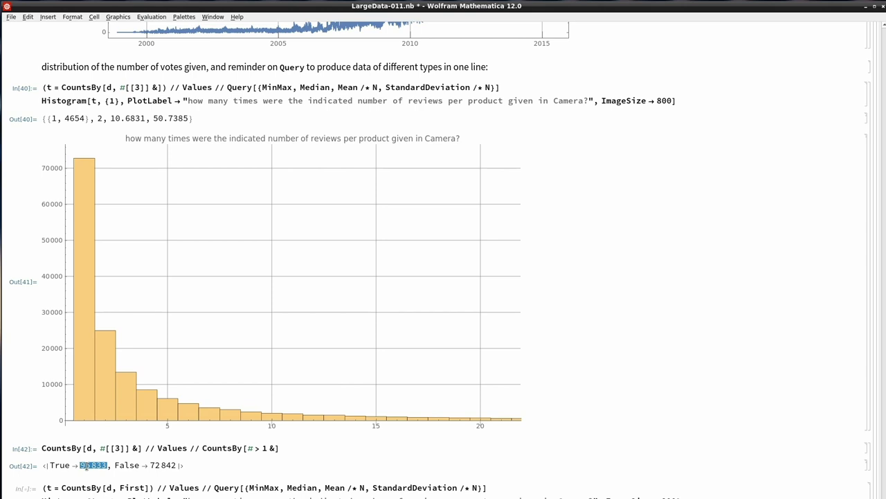
{"action": "double_click", "coordinate": [125, 465]}
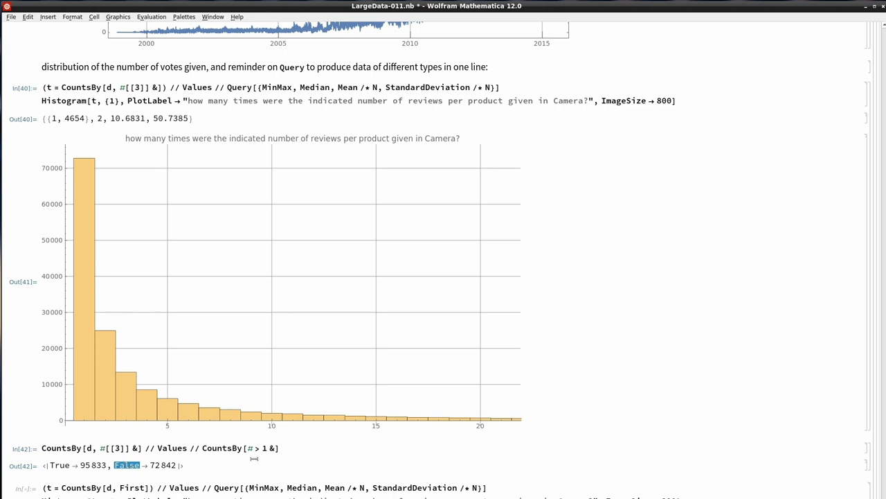
{"action": "left_click_drag", "start_coordinate": [149, 465], "coordinate": [174, 466]}
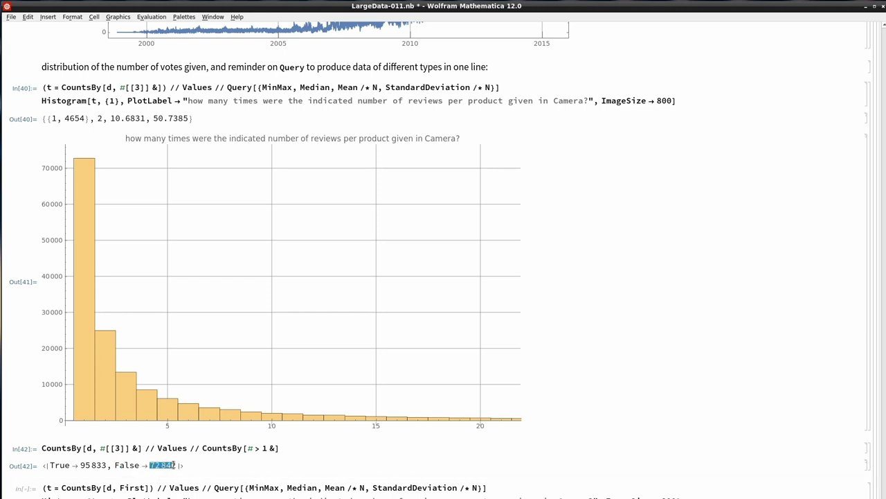
{"action": "left_click", "coordinate": [111, 441]}
{"action": "mouse_move", "coordinate": [85, 405]}
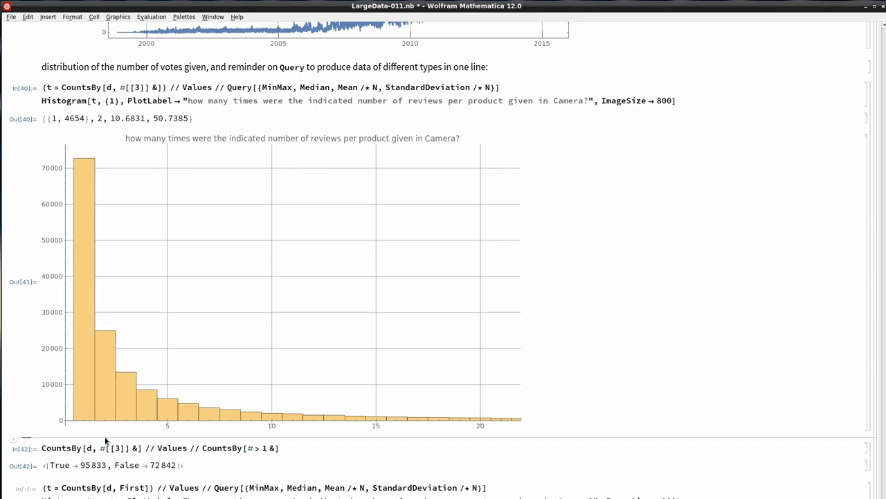
{"action": "double_click", "coordinate": [99, 118]}
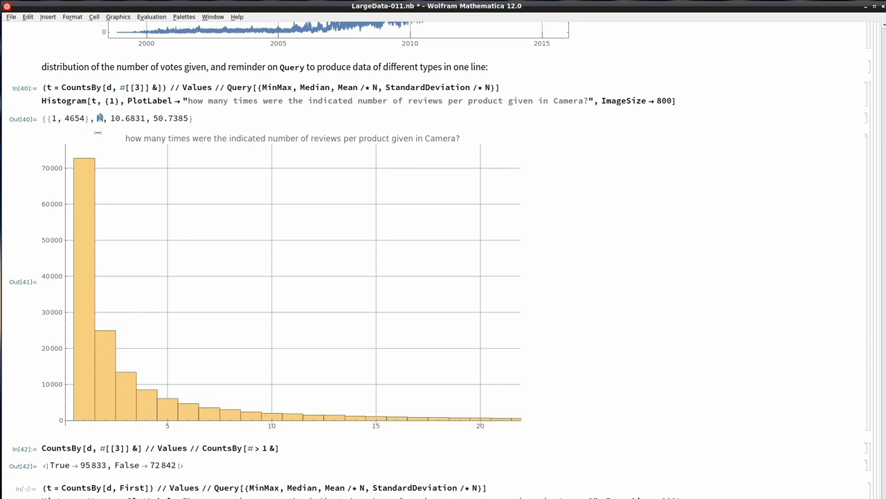
{"action": "left_click", "coordinate": [92, 440]}
{"action": "mouse_move", "coordinate": [103, 348]}
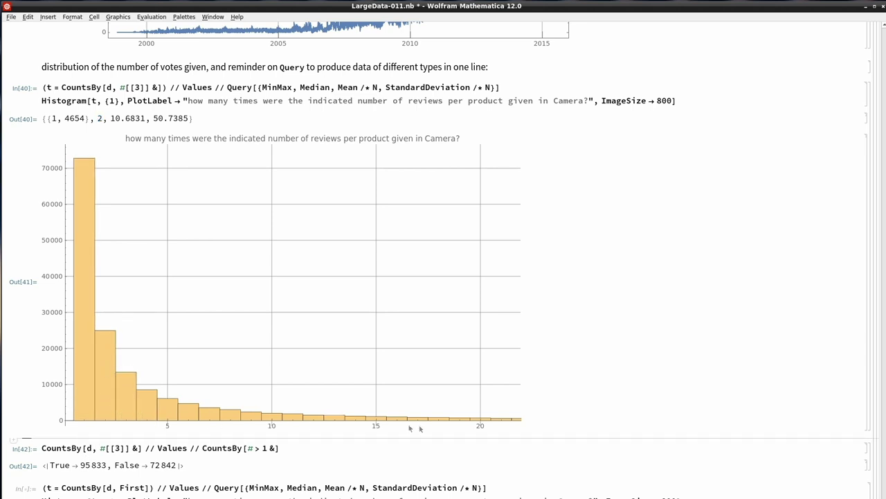
{"action": "mouse_move", "coordinate": [87, 378]}
{"action": "double_click", "coordinate": [100, 118]}
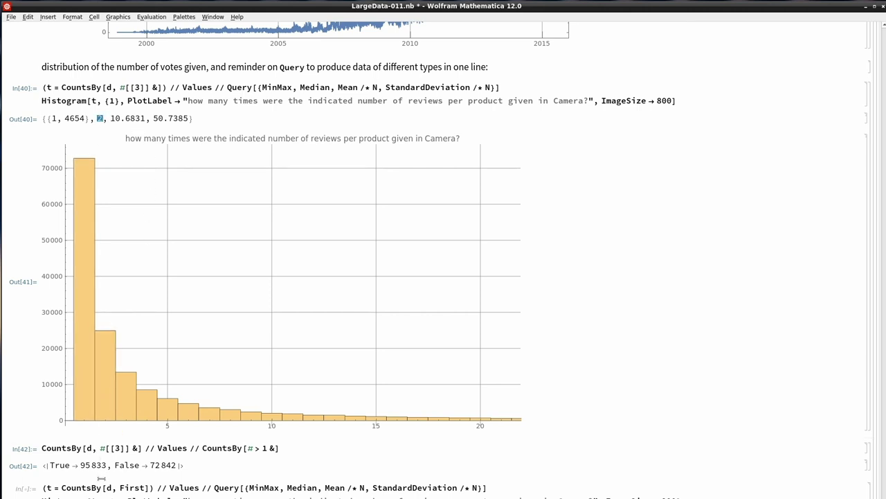
{"action": "left_click", "coordinate": [101, 478]}
{"action": "scroll", "coordinate": [97, 470], "scroll_direction": "down", "scroll_amount": 3}
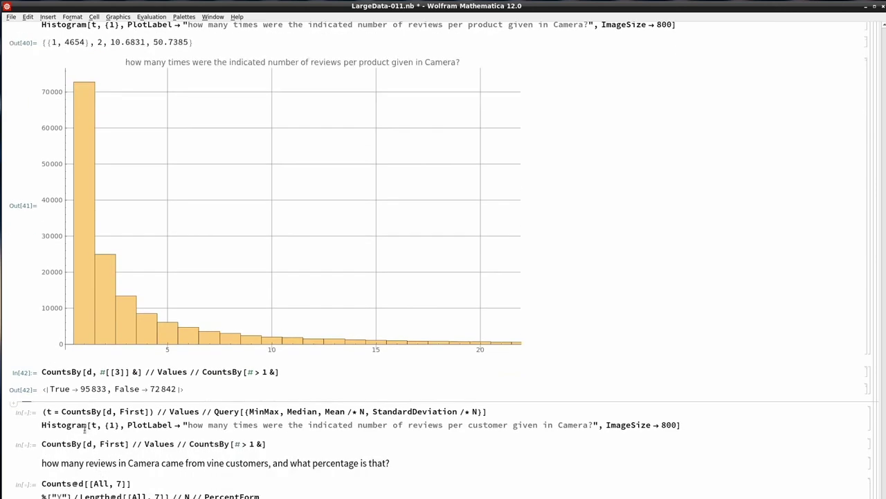
Evaluate per-customer stats {{1, 285}, 1, 1.61357, 2.17899} and the reviews-per-customer histogram.
{"action": "left_click", "coordinate": [79, 412]}
{"action": "key", "text": "shift+Return"}
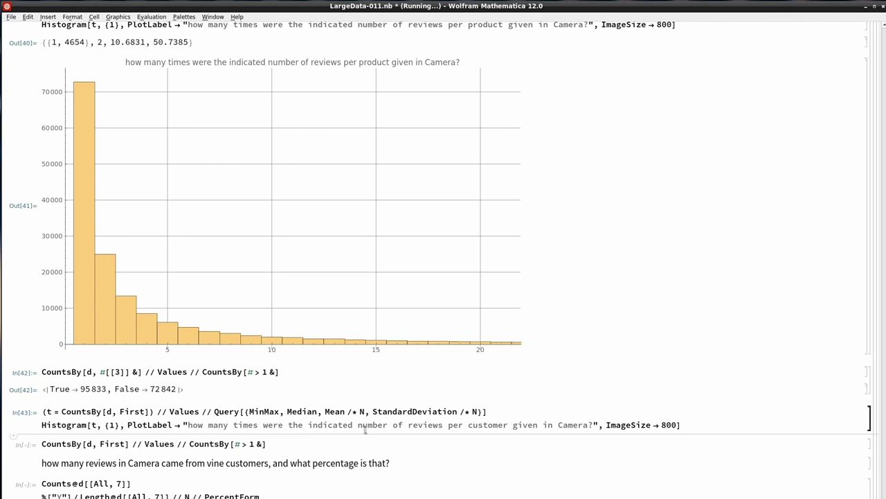
{"action": "left_click_drag", "start_coordinate": [448, 425], "coordinate": [508, 424]}
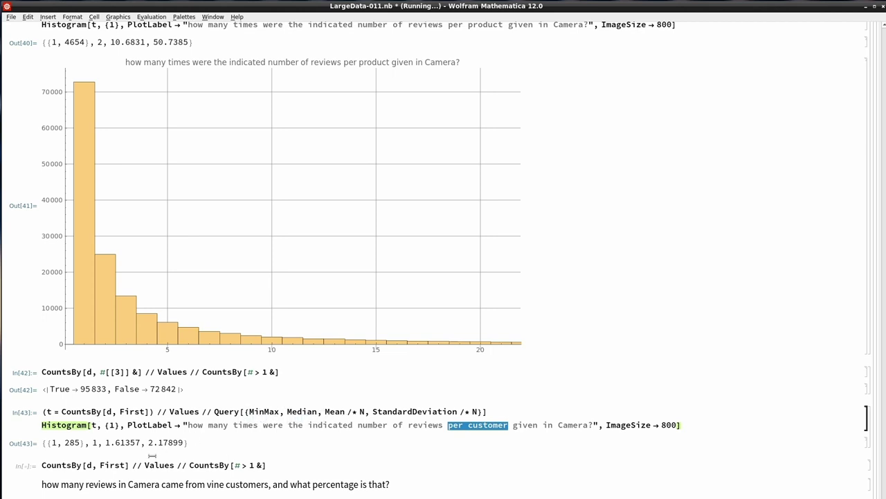
{"action": "left_click", "coordinate": [152, 456]}
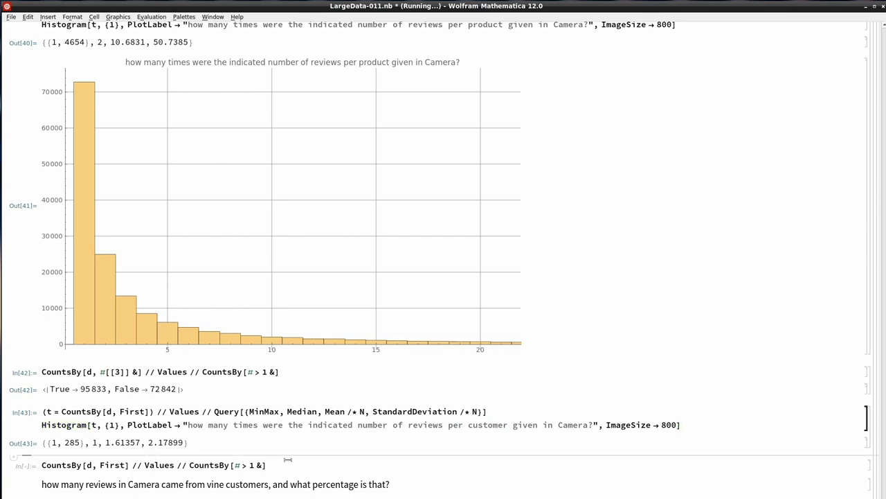
{"action": "double_click", "coordinate": [299, 412]}
{"action": "double_click", "coordinate": [95, 442]}
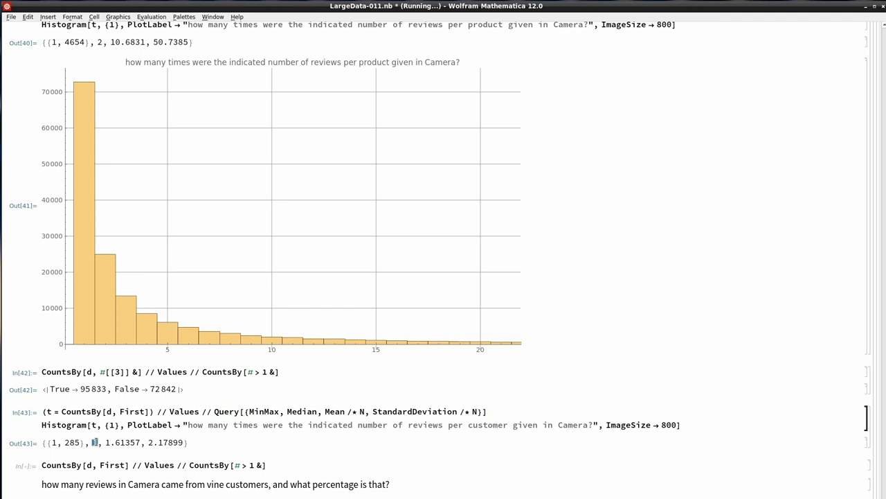
{"action": "scroll", "coordinate": [164, 310], "scroll_direction": "down", "scroll_amount": 5}
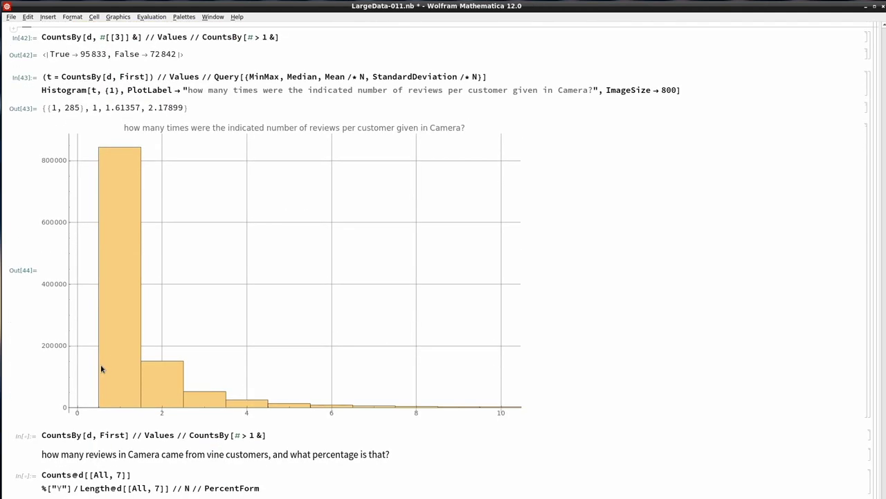
{"action": "left_click", "coordinate": [117, 446]}
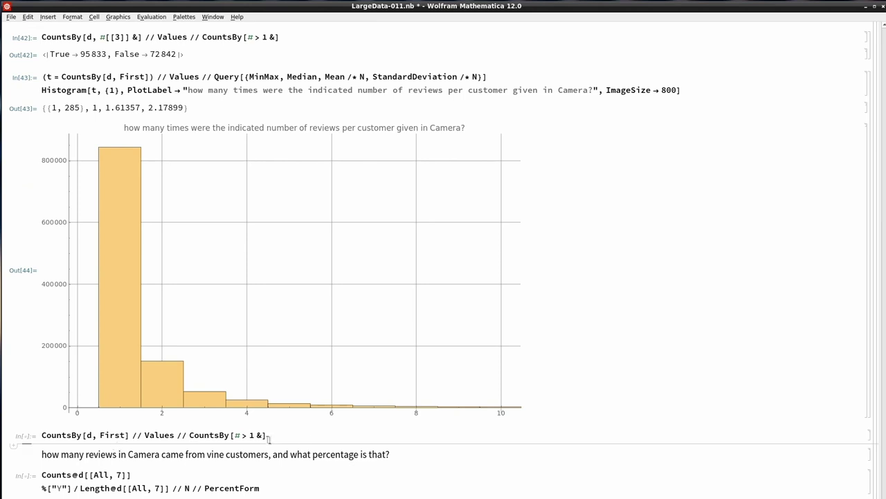
Evaluate the multi-review customer count, giving True 273807 and False 842955.
{"action": "left_click", "coordinate": [296, 436]}
{"action": "key", "text": "shift+Return"}
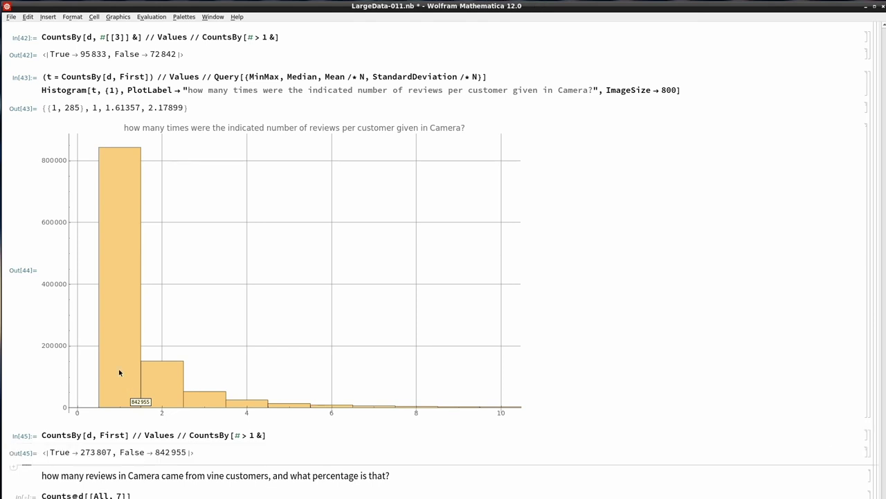
{"action": "left_click_drag", "start_coordinate": [233, 435], "coordinate": [258, 435]}
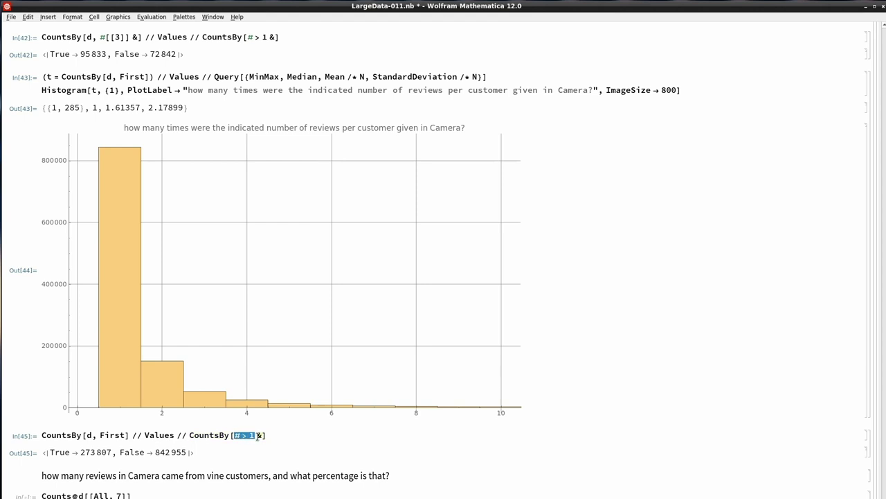
{"action": "double_click", "coordinate": [81, 451]}
{"action": "double_click", "coordinate": [163, 452]}
{"action": "left_click", "coordinate": [186, 469]}
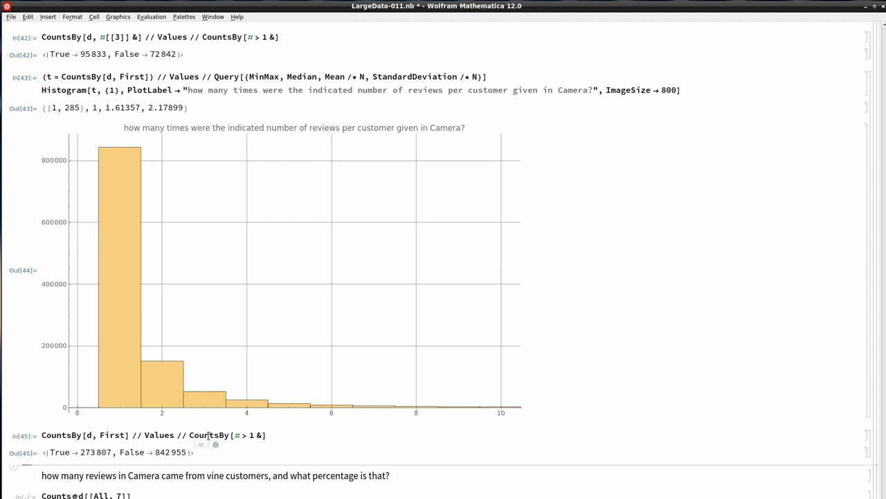
Point out the CountsBy[# > 1 &] step, both counts, and the median value 1 in Out[43].
{"action": "left_click_drag", "start_coordinate": [207, 435], "coordinate": [270, 435]}
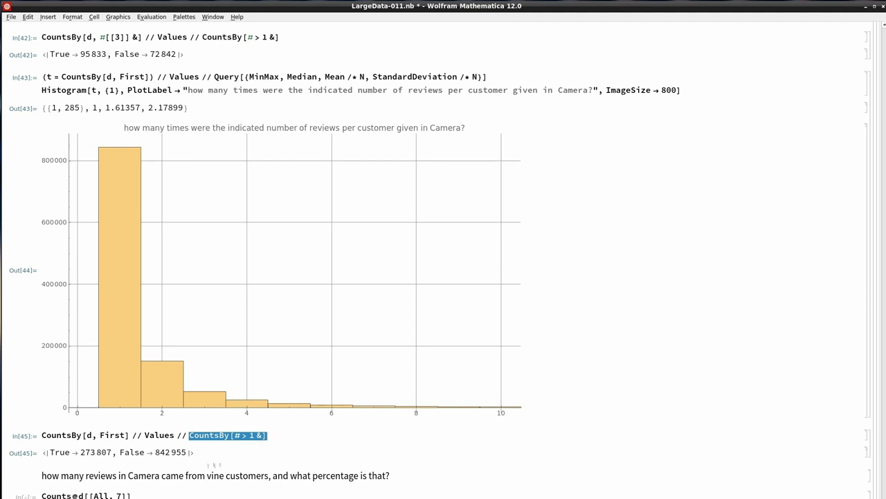
{"action": "double_click", "coordinate": [85, 451]}
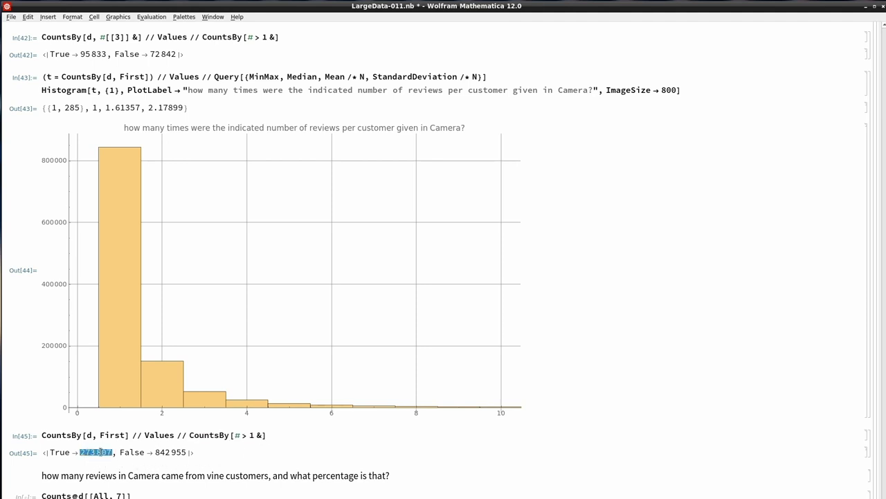
{"action": "left_click", "coordinate": [138, 469]}
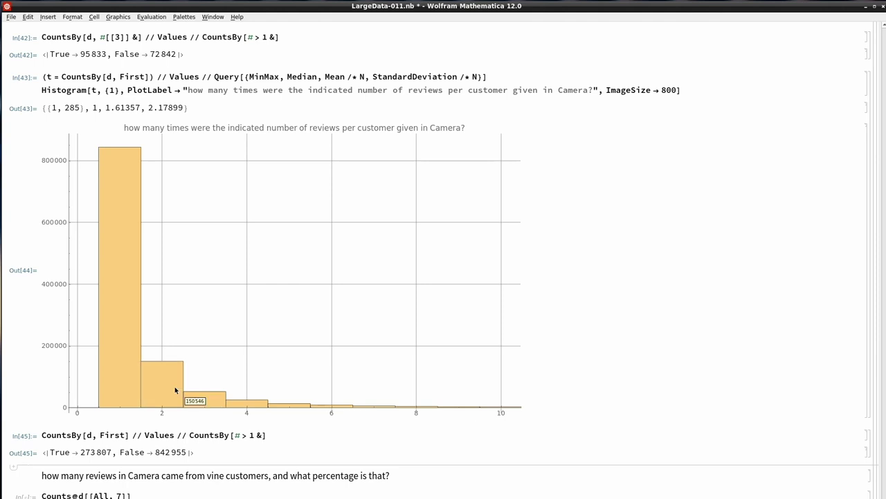
{"action": "double_click", "coordinate": [171, 452]}
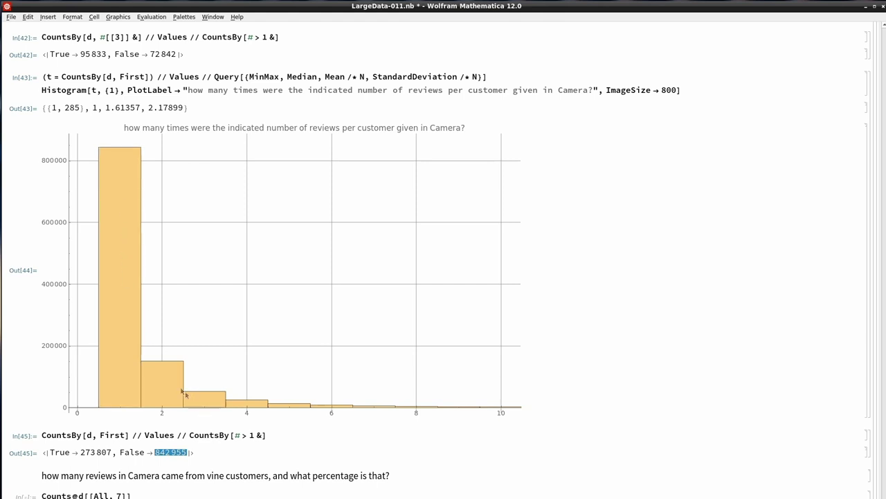
{"action": "double_click", "coordinate": [95, 108]}
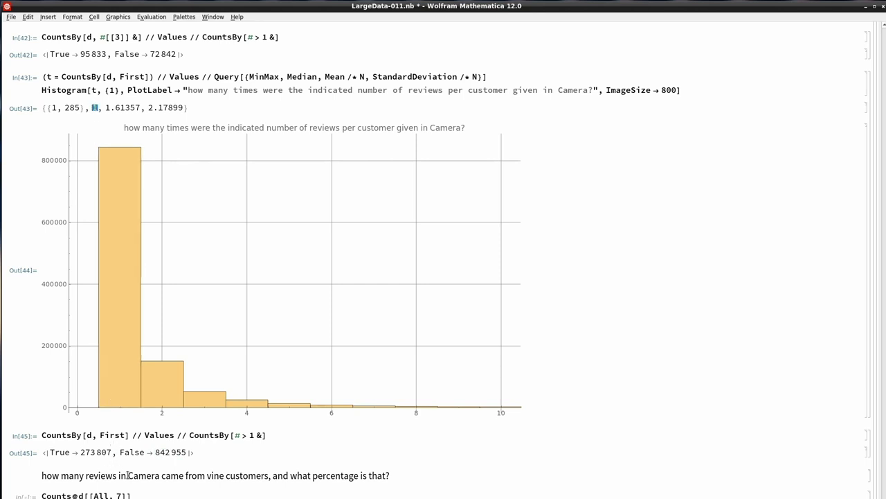
{"action": "mouse_move", "coordinate": [121, 216]}
{"action": "left_click", "coordinate": [116, 463]}
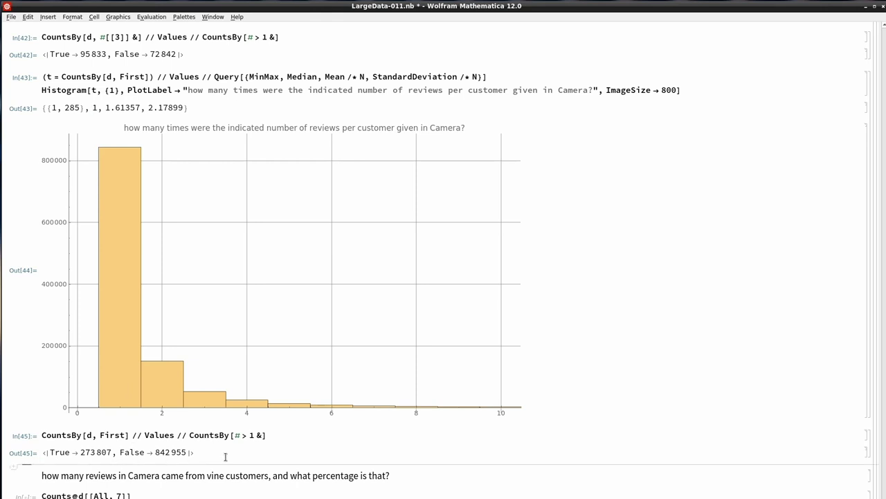
{"action": "scroll", "coordinate": [228, 454], "scroll_direction": "down", "scroll_amount": 2}
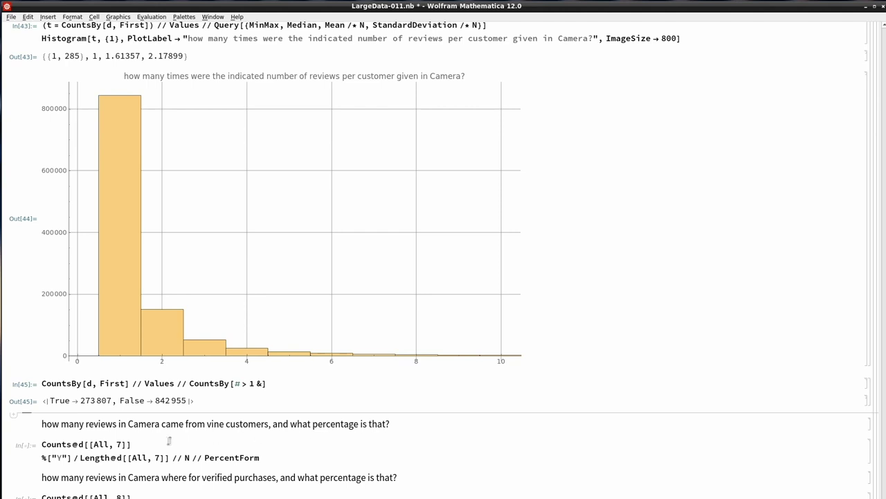
{"action": "left_click", "coordinate": [141, 443]}
{"action": "key", "text": "shift+Return"}
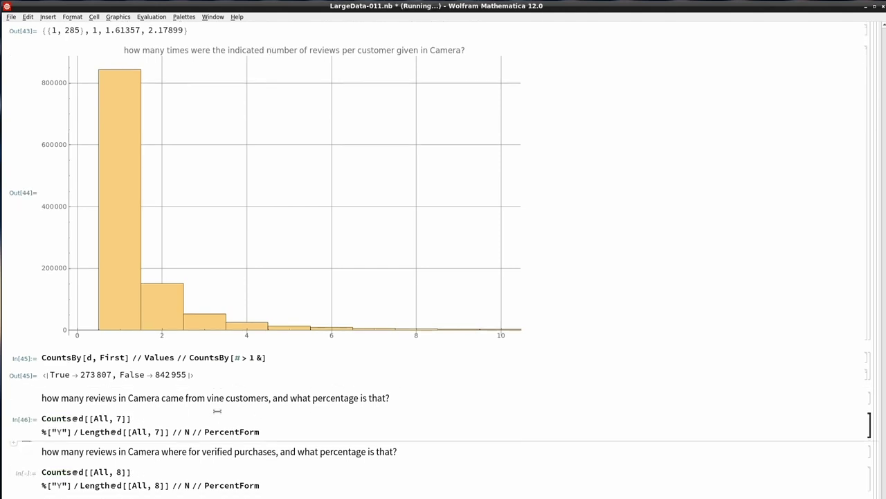
{"action": "scroll", "coordinate": [217, 410], "scroll_direction": "down", "scroll_amount": 1}
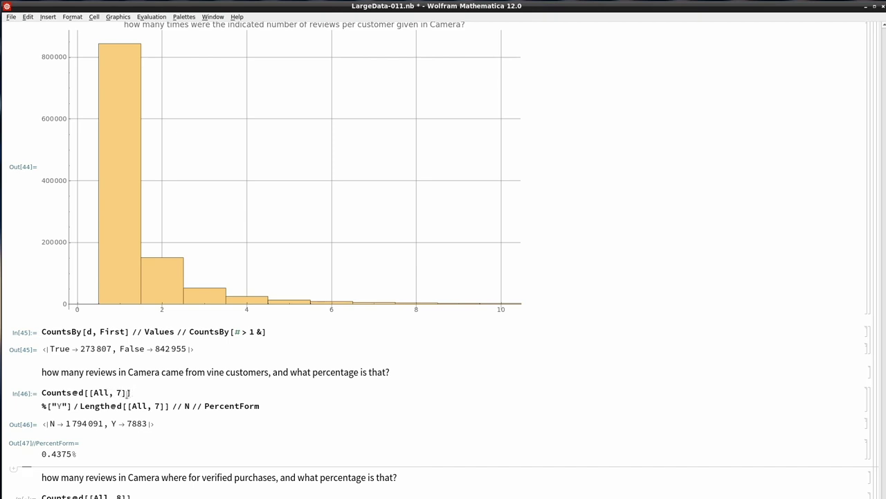
{"action": "double_click", "coordinate": [138, 423]}
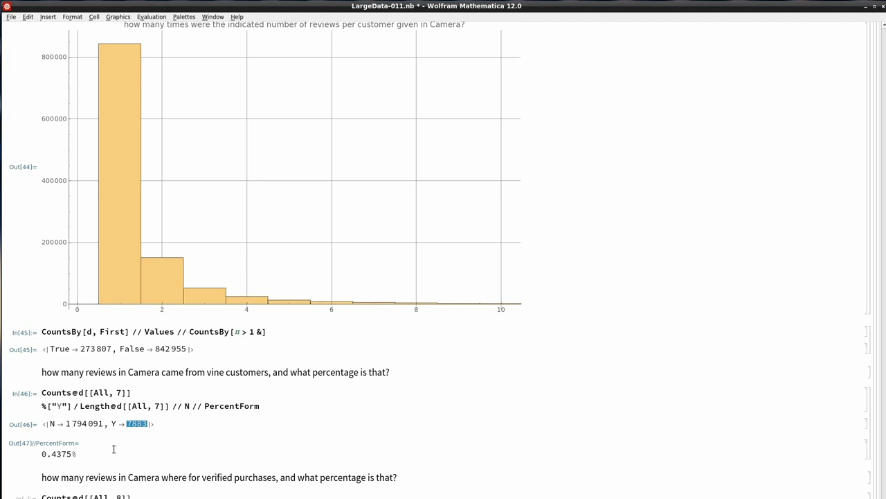
{"action": "double_click", "coordinate": [83, 423]}
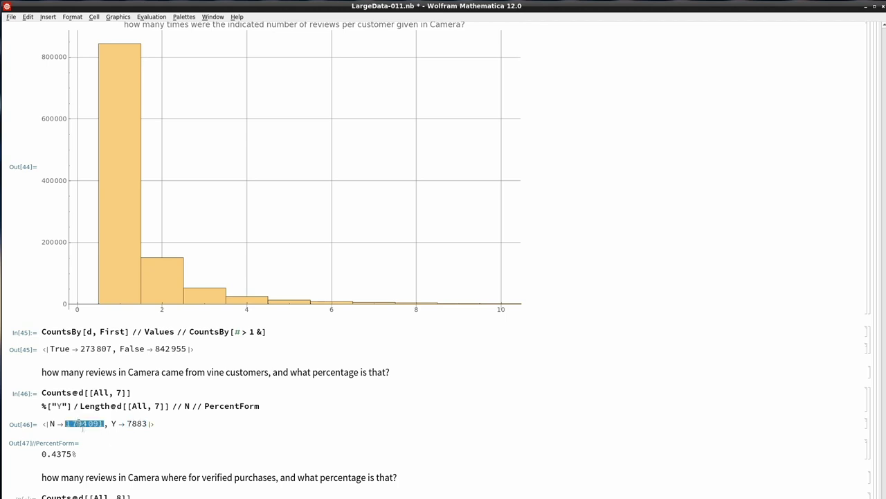
{"action": "double_click", "coordinate": [138, 423]}
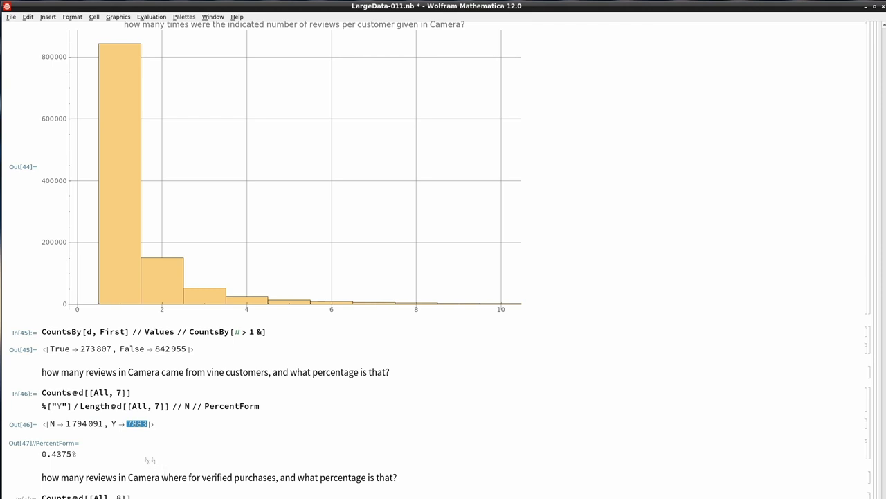
{"action": "left_click", "coordinate": [75, 465]}
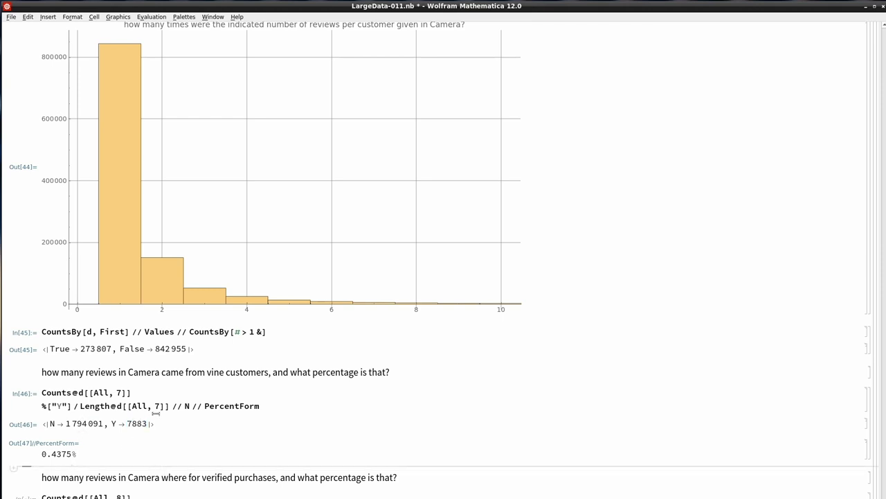
{"action": "left_click_drag", "start_coordinate": [110, 423], "coordinate": [146, 424]}
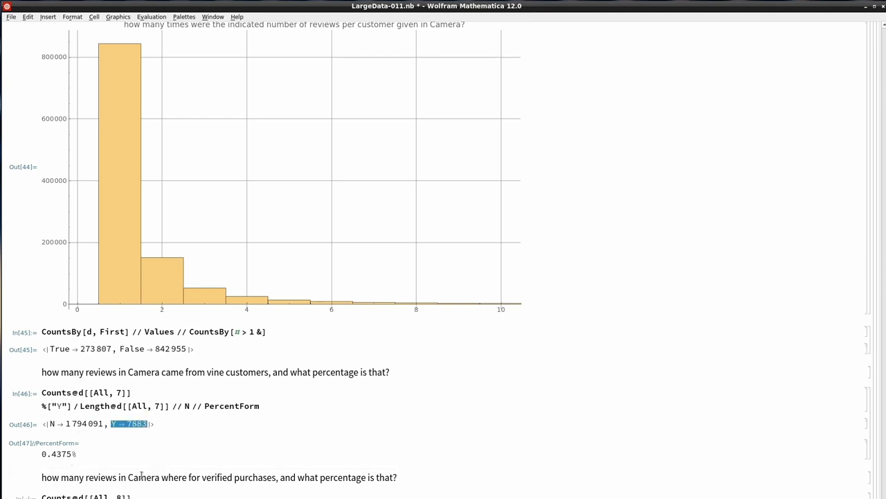
{"action": "left_click", "coordinate": [101, 464]}
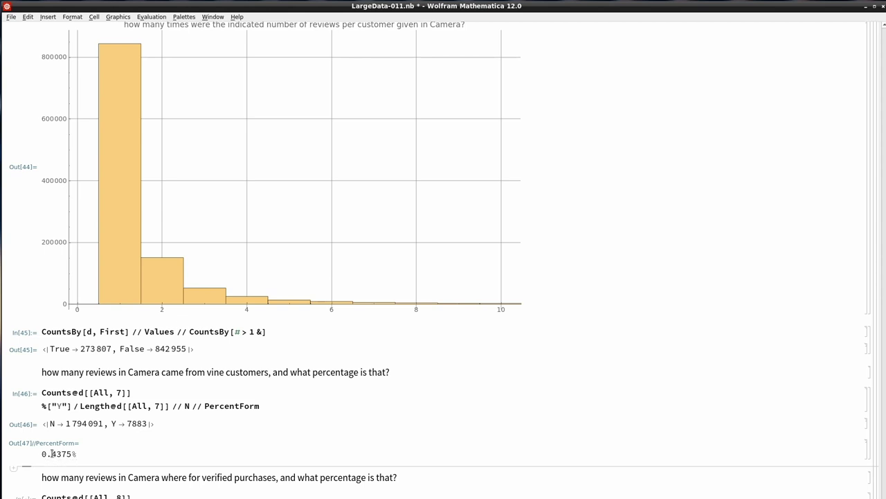
{"action": "left_click_drag", "start_coordinate": [51, 454], "coordinate": [61, 454]}
{"action": "left_click", "coordinate": [67, 466]}
{"action": "double_click", "coordinate": [221, 406]}
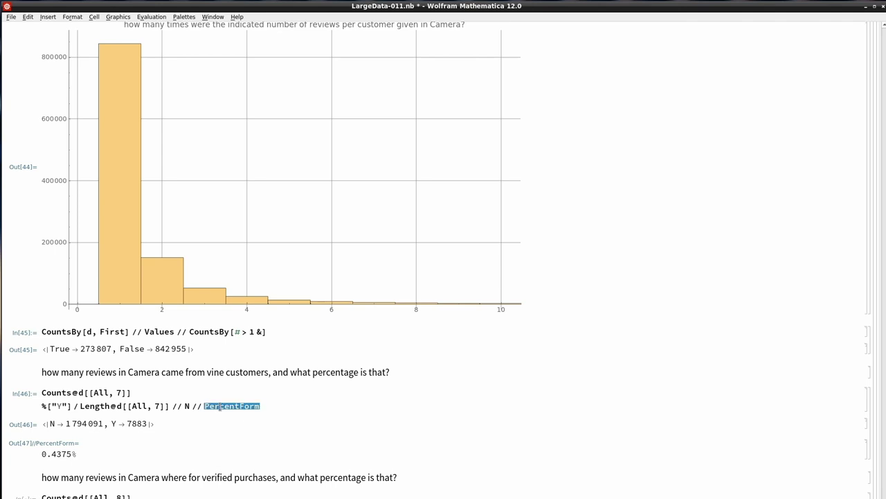
{"action": "left_click", "coordinate": [127, 466]}
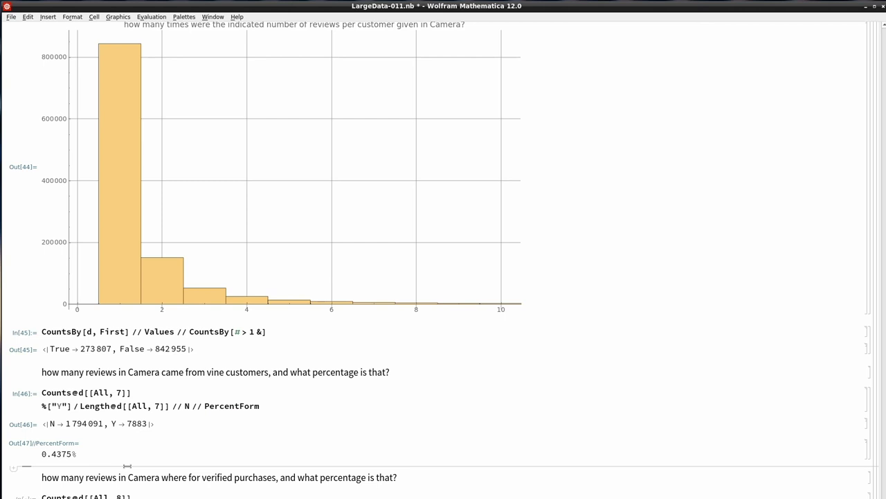
{"action": "scroll", "coordinate": [126, 466], "scroll_direction": "down", "scroll_amount": 3}
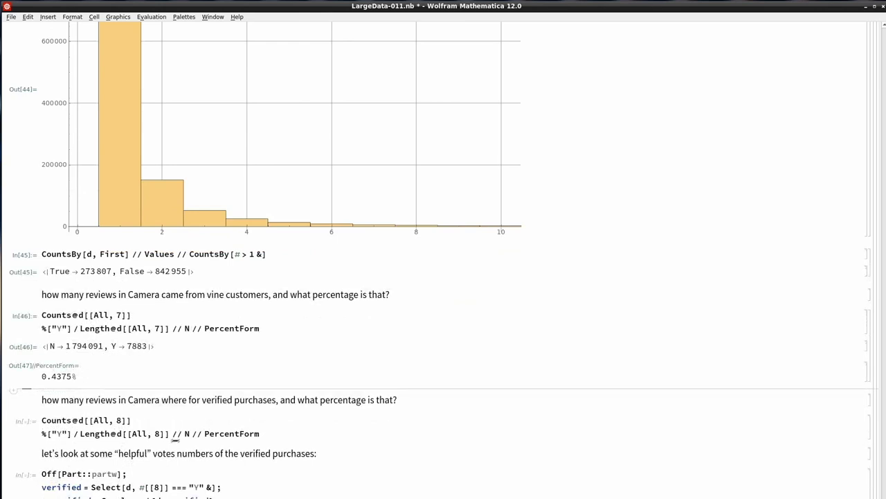
{"action": "left_click", "coordinate": [141, 421]}
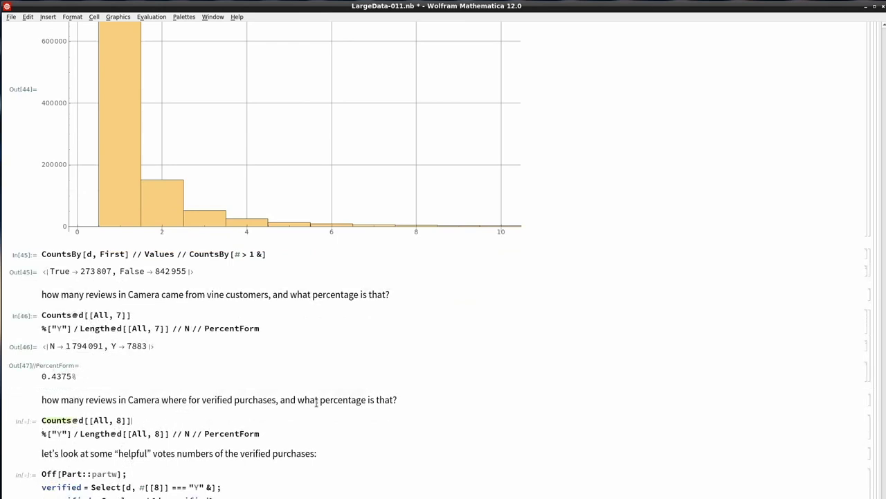
Evaluate the Counts@d[[All, 8]] cell and point out CountsBy in In[45] and Counts in In[46].
{"action": "key", "text": "shift+Return"}
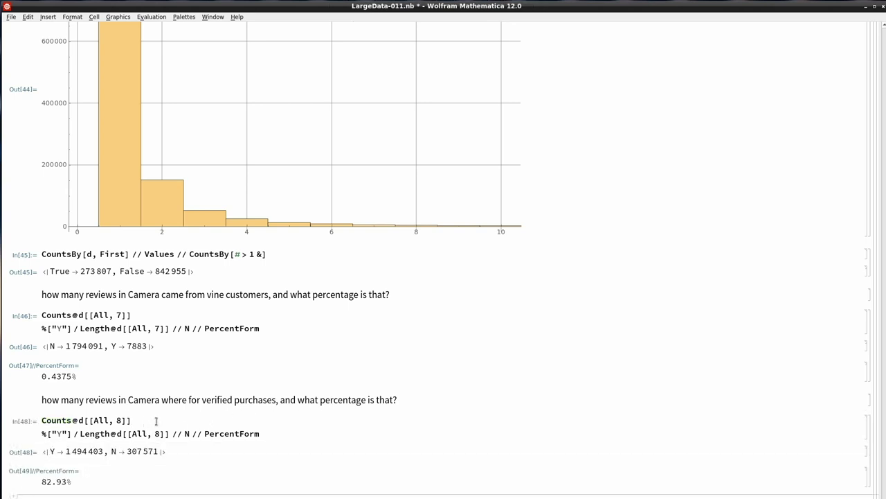
{"action": "scroll", "coordinate": [156, 423], "scroll_direction": "down", "scroll_amount": 1}
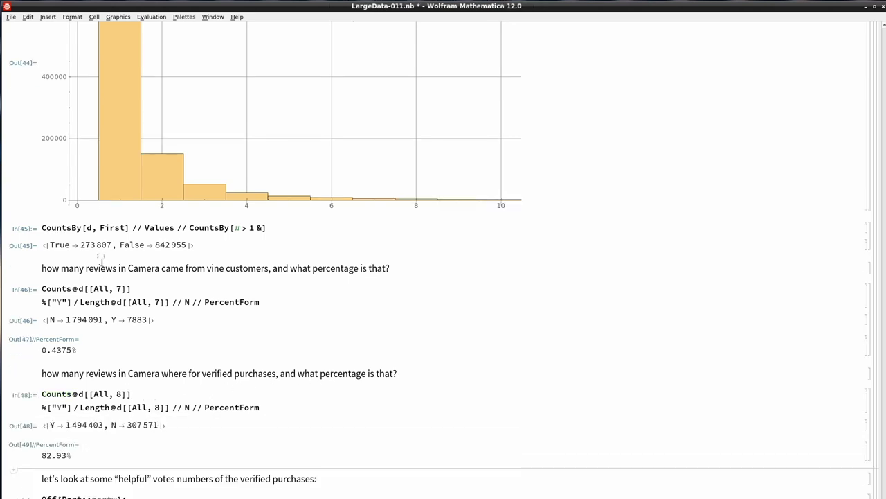
{"action": "left_click", "coordinate": [61, 228]}
{"action": "double_click", "coordinate": [60, 227]}
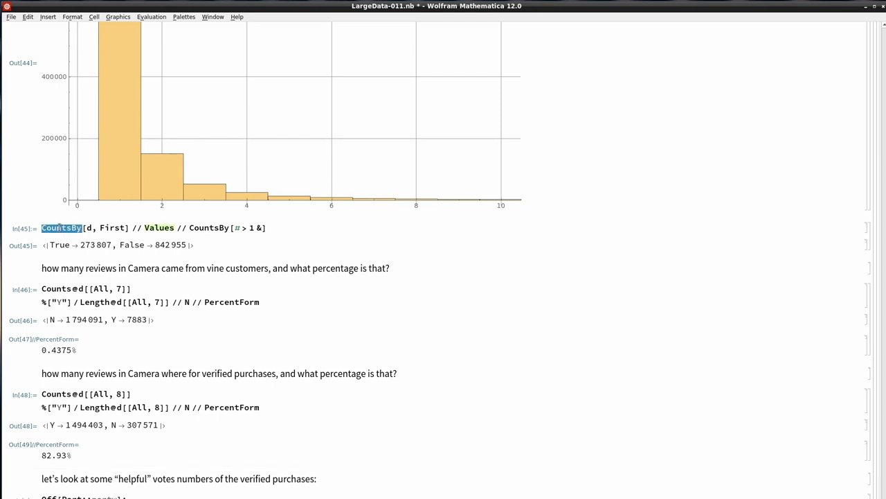
{"action": "double_click", "coordinate": [52, 288]}
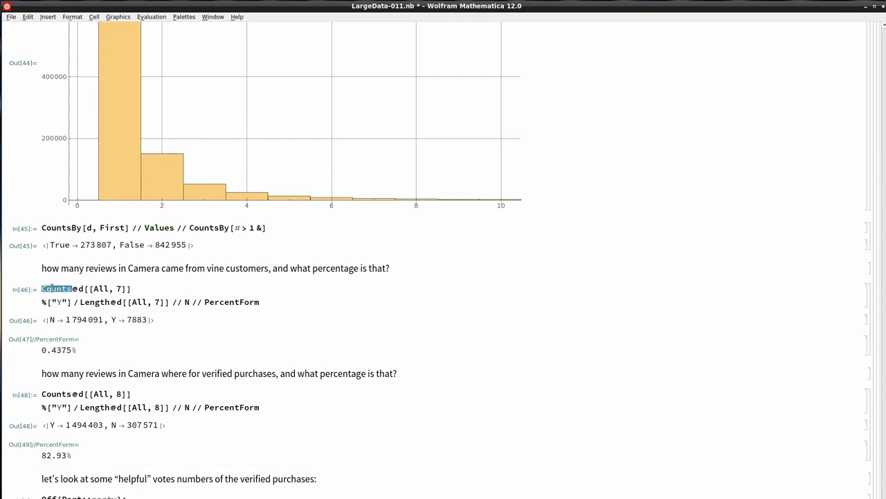
{"action": "left_click", "coordinate": [137, 393]}
Point out the verified count 1 494 403, unverified 307 571, and the 82.93% share.
{"action": "double_click", "coordinate": [78, 424]}
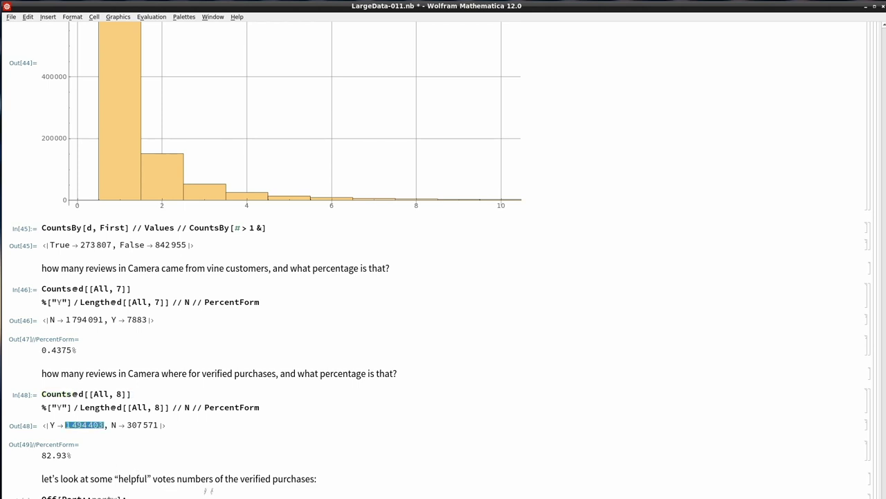
{"action": "double_click", "coordinate": [131, 423]}
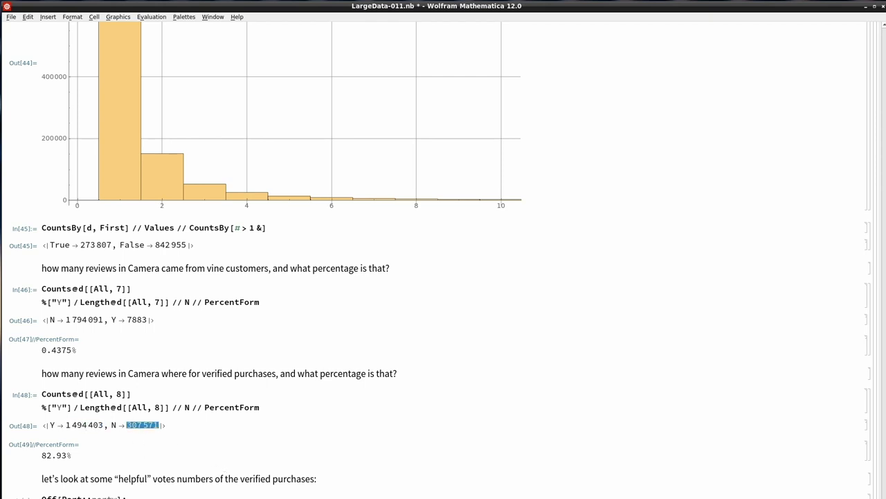
{"action": "left_click", "coordinate": [67, 469]}
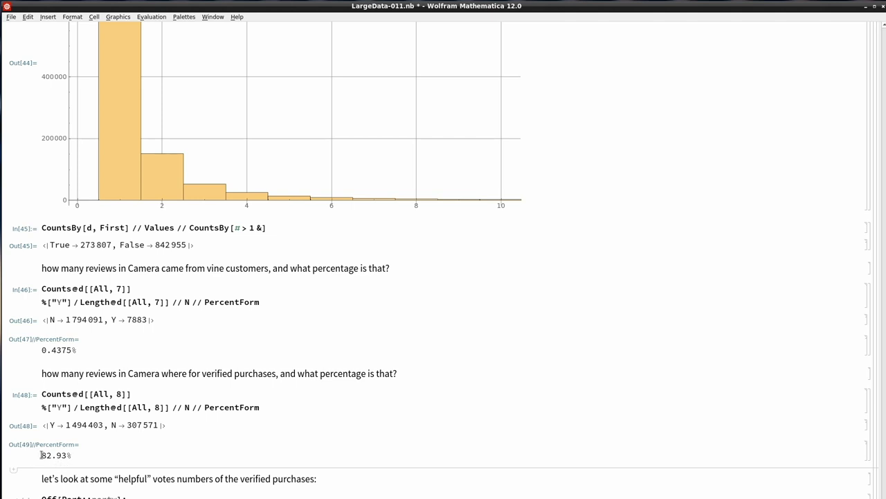
{"action": "left_click_drag", "start_coordinate": [41, 455], "coordinate": [100, 453]}
{"action": "left_click", "coordinate": [71, 472]}
Note the word 'helpful' in the text, then evaluate the verified/unverified split cell.
{"action": "scroll", "coordinate": [134, 461], "scroll_direction": "down", "scroll_amount": 1}
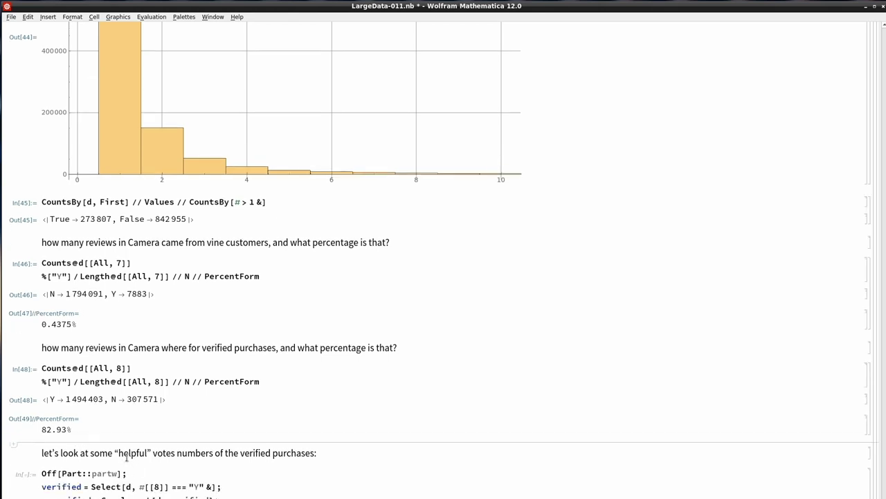
{"action": "double_click", "coordinate": [128, 453]}
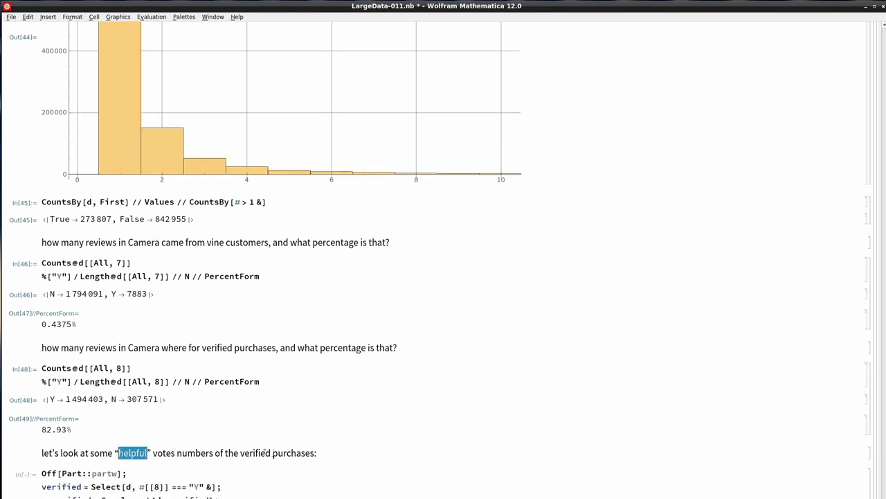
{"action": "left_click", "coordinate": [331, 453]}
{"action": "scroll", "coordinate": [277, 444], "scroll_direction": "down", "scroll_amount": 4}
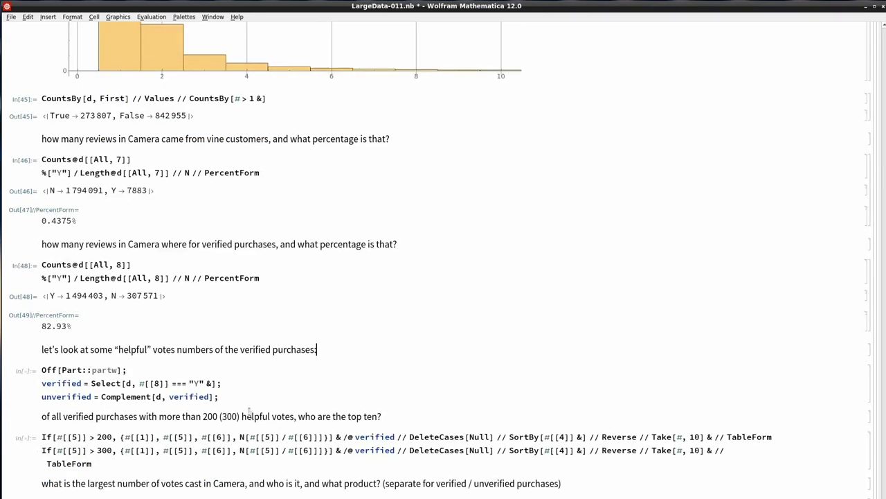
{"action": "left_click", "coordinate": [140, 370]}
{"action": "key", "text": "shift+Return"}
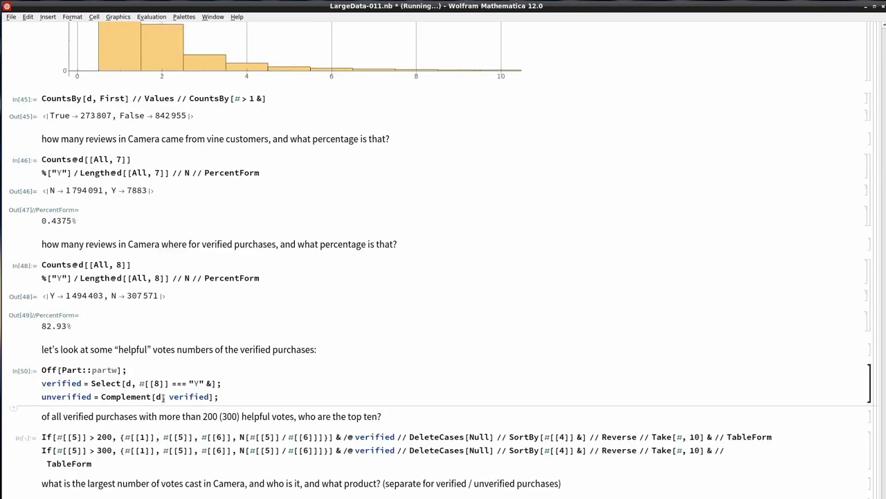
{"action": "scroll", "coordinate": [142, 383], "scroll_direction": "up", "scroll_amount": 1}
Point out the #[[8]] field and the Y condition in the verified filter.
{"action": "left_click", "coordinate": [137, 410]}
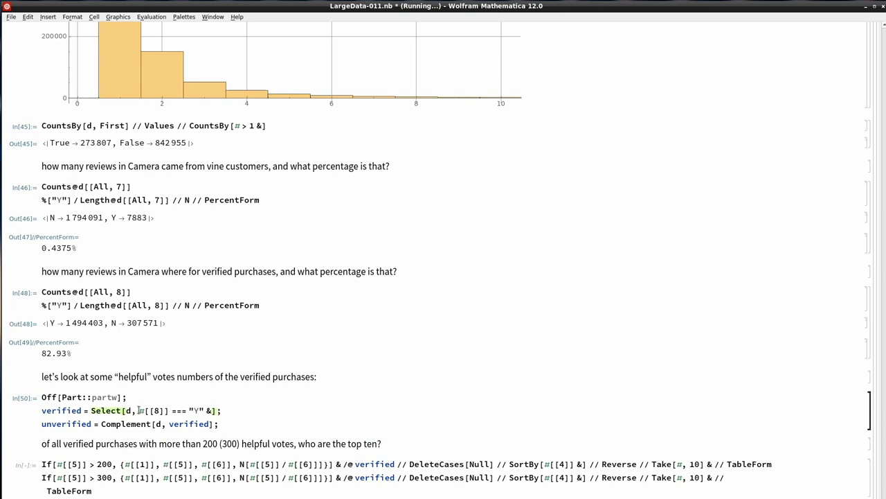
{"action": "left_click_drag", "start_coordinate": [138, 410], "coordinate": [167, 408]}
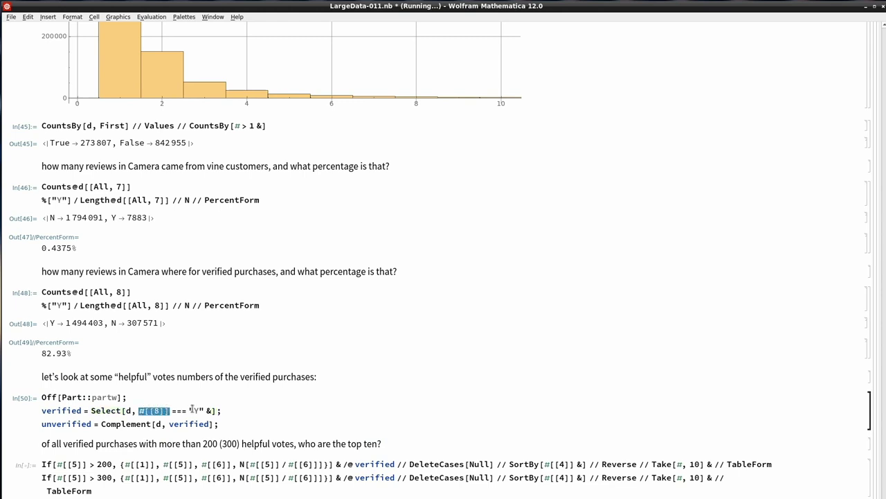
{"action": "double_click", "coordinate": [197, 410]}
{"action": "left_click", "coordinate": [202, 409]}
{"action": "left_click", "coordinate": [106, 437]}
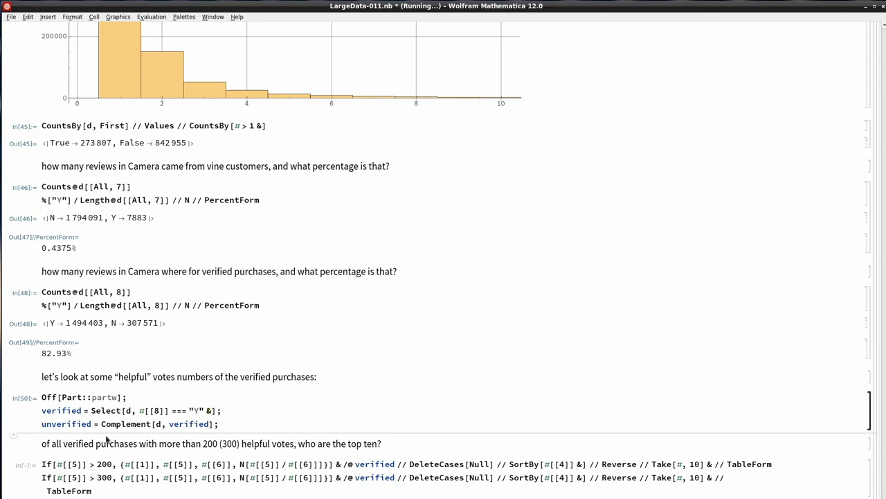
Explain the unverified definition Complement[d, verified], highlighting each part.
{"action": "double_click", "coordinate": [138, 424]}
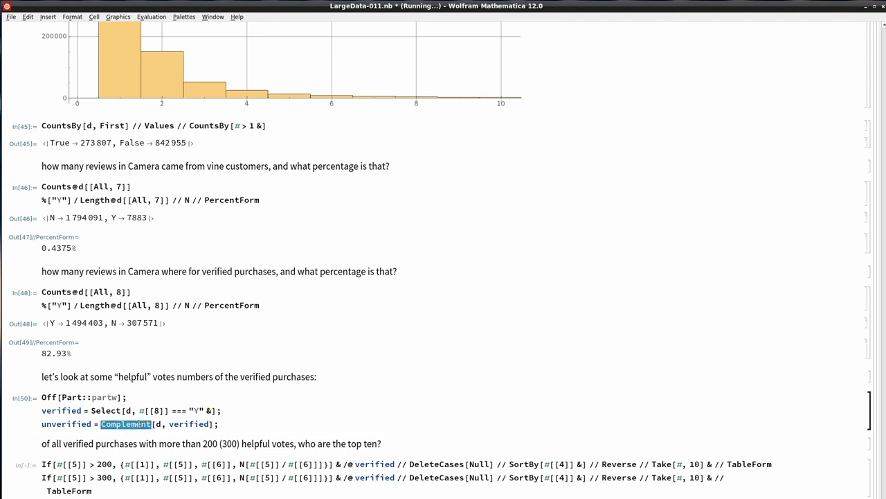
{"action": "left_click", "coordinate": [174, 435]}
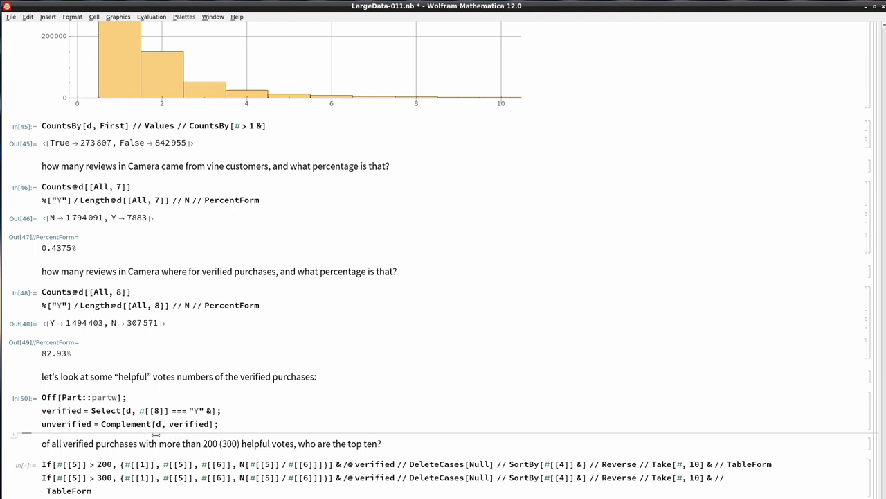
{"action": "double_click", "coordinate": [159, 424]}
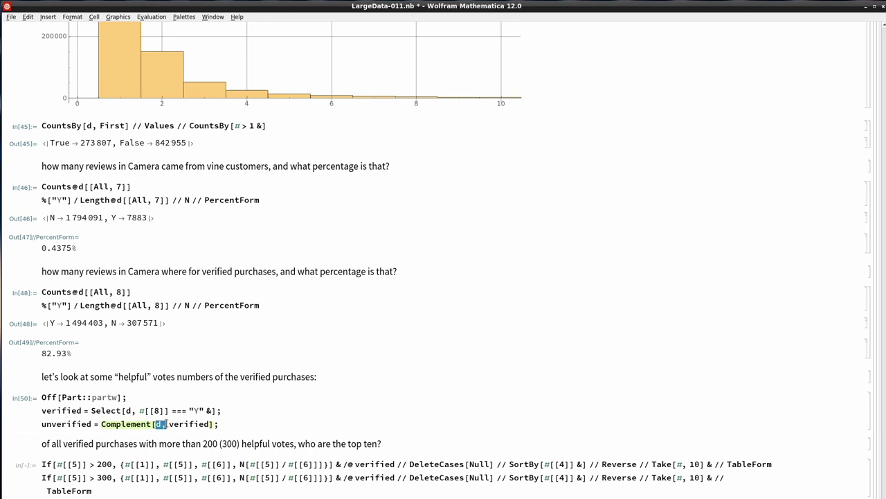
{"action": "left_click", "coordinate": [188, 434]}
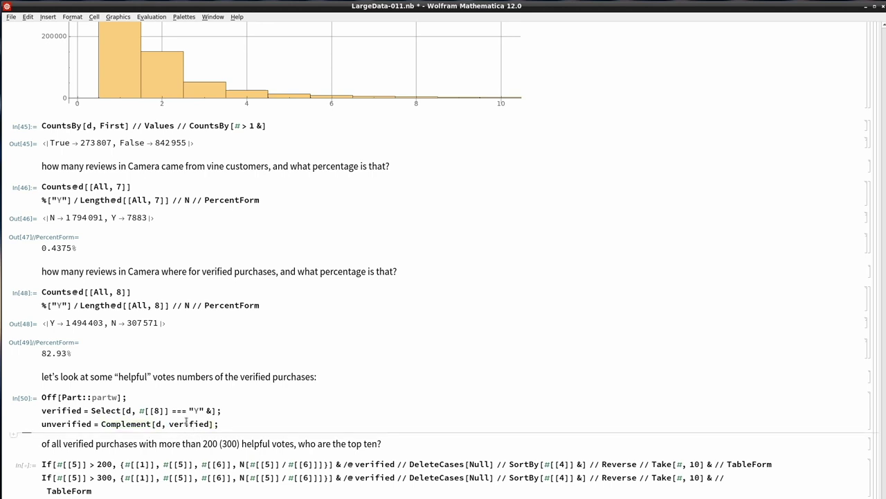
{"action": "double_click", "coordinate": [185, 424]}
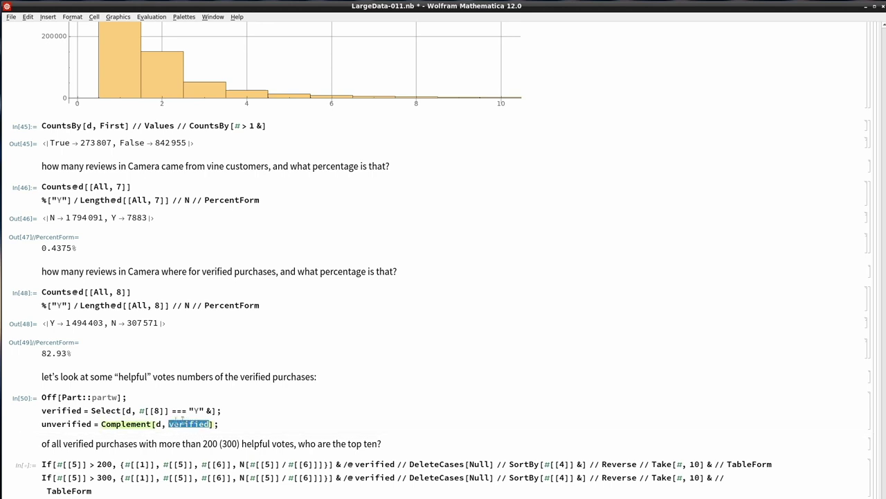
{"action": "double_click", "coordinate": [62, 424]}
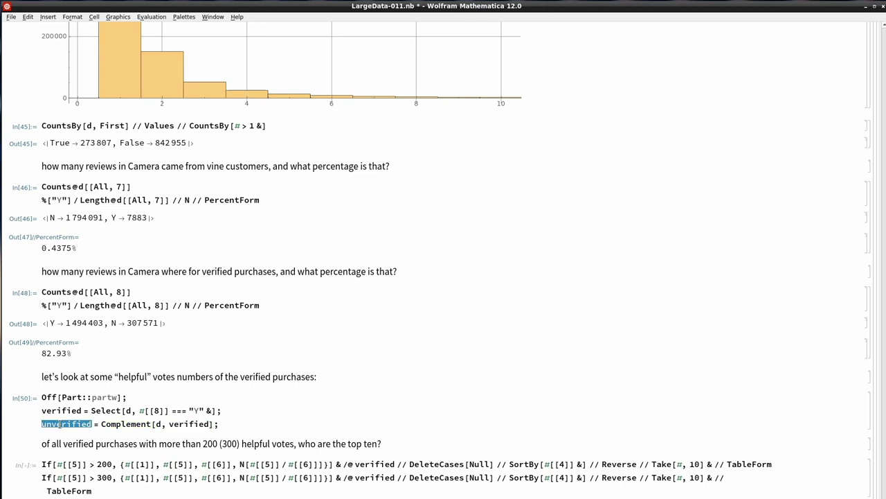
{"action": "left_click", "coordinate": [95, 437]}
{"action": "left_click", "coordinate": [126, 422]}
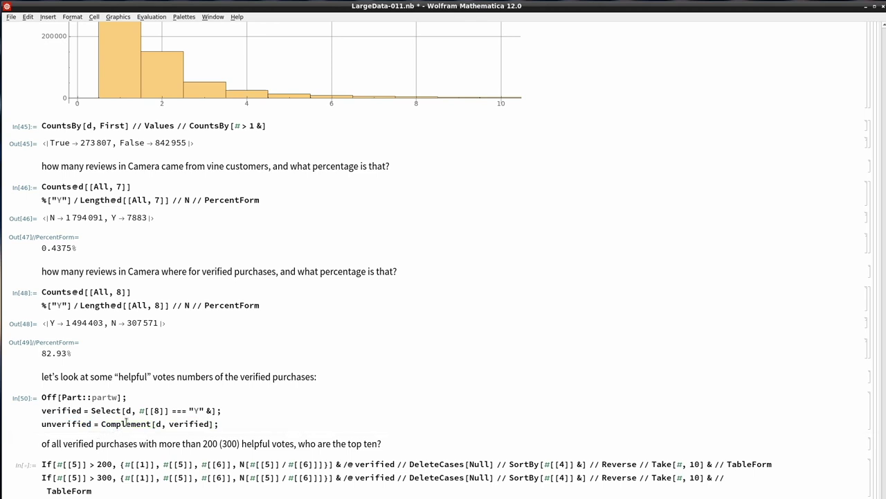
{"action": "double_click", "coordinate": [126, 422]}
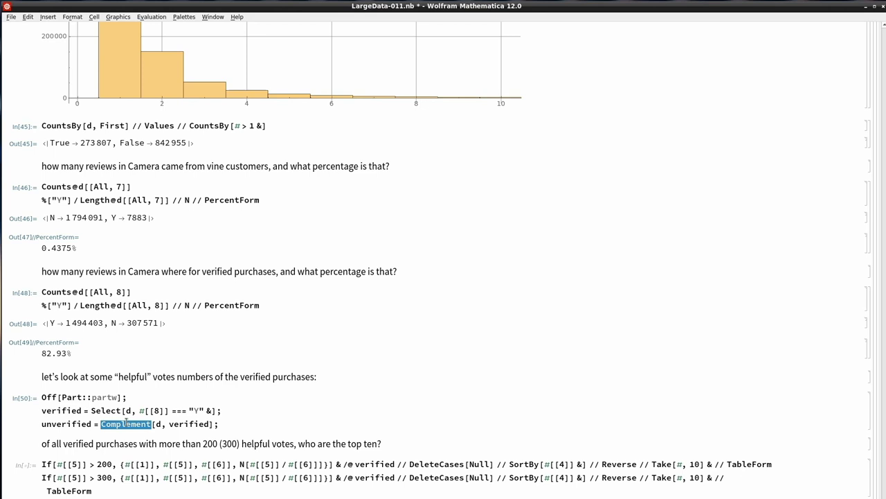
{"action": "left_click", "coordinate": [107, 435]}
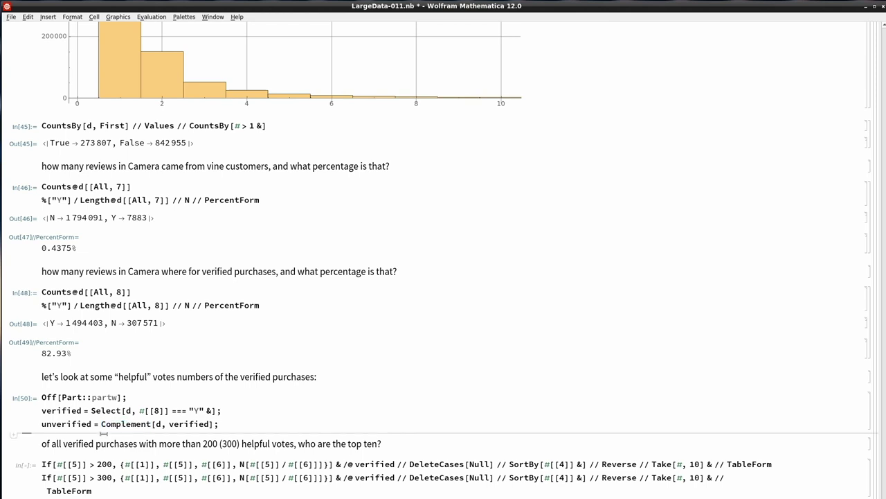
Point out the 200-vote threshold in the top-ten question and place the caret in its code.
{"action": "scroll", "coordinate": [183, 410], "scroll_direction": "down", "scroll_amount": 2}
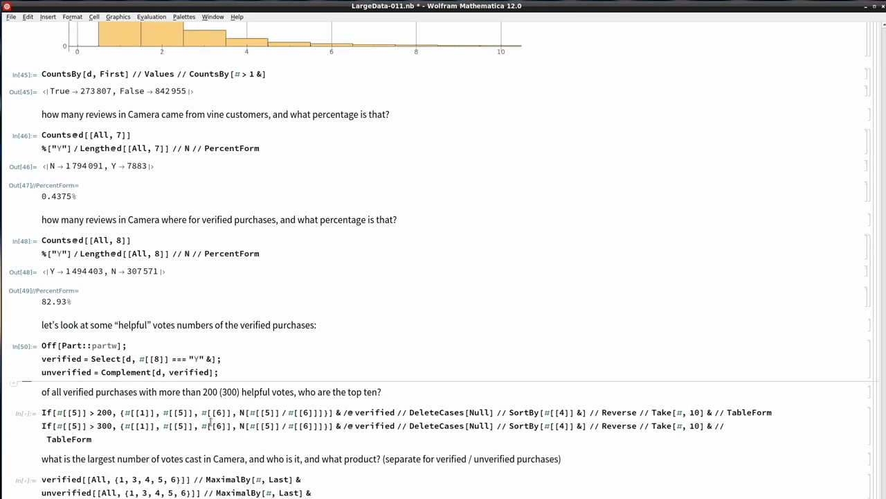
{"action": "double_click", "coordinate": [209, 392]}
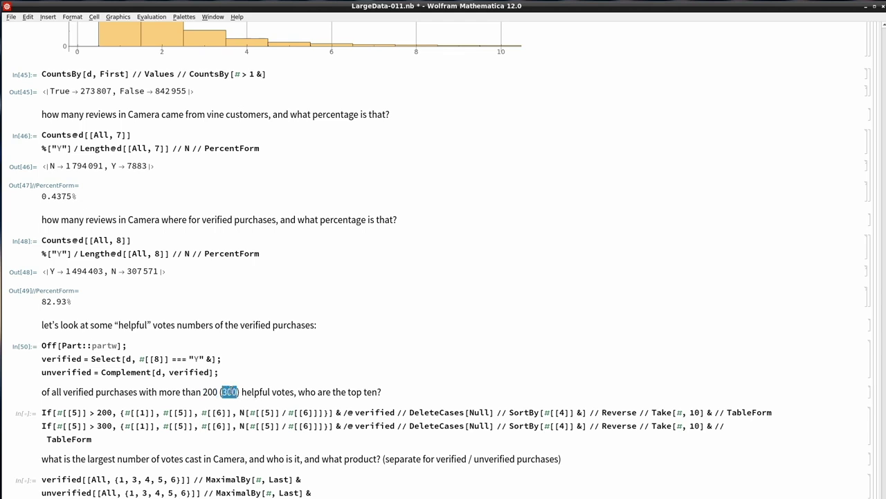
{"action": "left_click", "coordinate": [186, 383]}
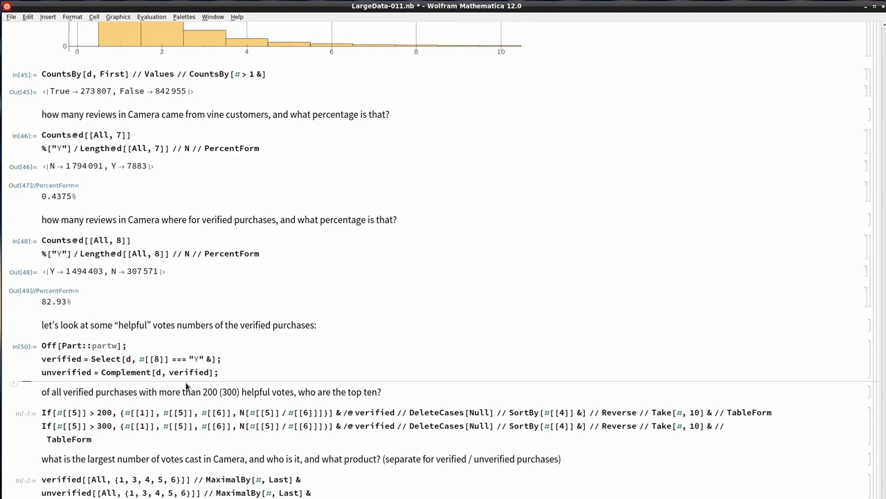
{"action": "left_click", "coordinate": [102, 414]}
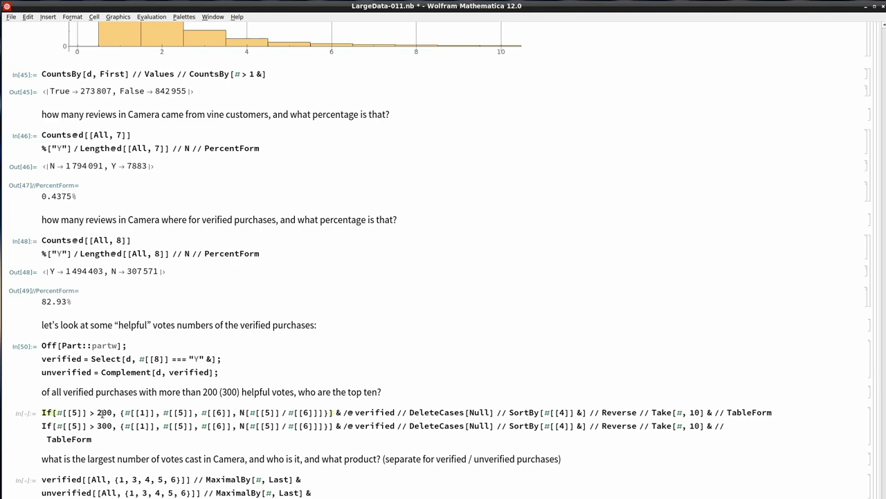
Run the top-ten code and point out the 200 threshold and fields #[[1]], #[[5]], #[[6]].
{"action": "key", "text": "shift+Return"}
{"action": "scroll", "coordinate": [159, 388], "scroll_direction": "down", "scroll_amount": 3}
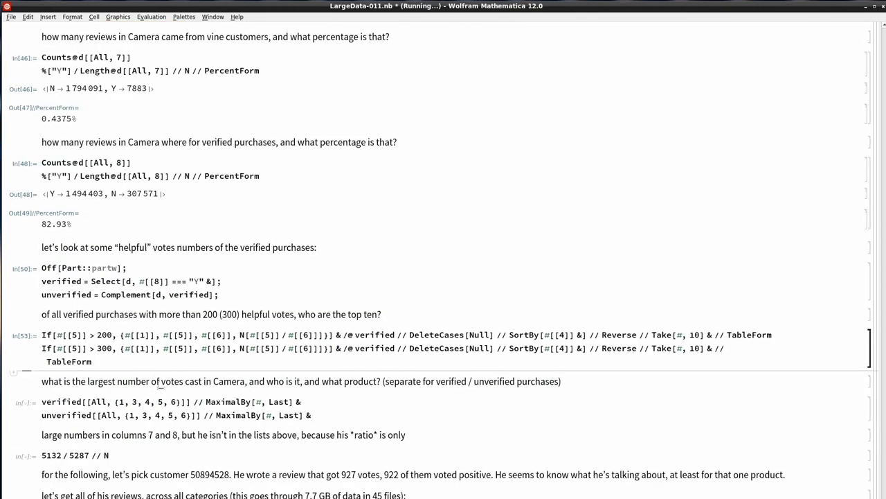
{"action": "double_click", "coordinate": [103, 334]}
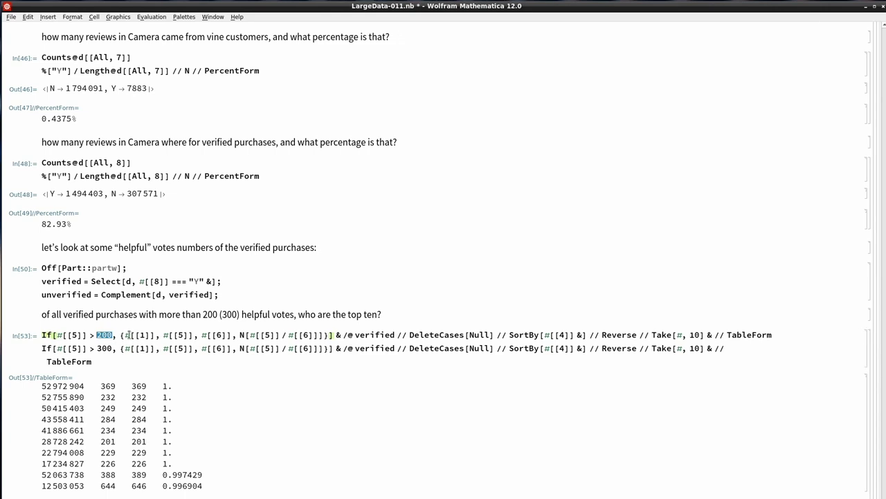
{"action": "triple_click", "coordinate": [128, 335]}
{"action": "left_click", "coordinate": [176, 335]}
{"action": "double_click", "coordinate": [176, 335]}
{"action": "left_click_drag", "start_coordinate": [205, 335], "coordinate": [320, 336]}
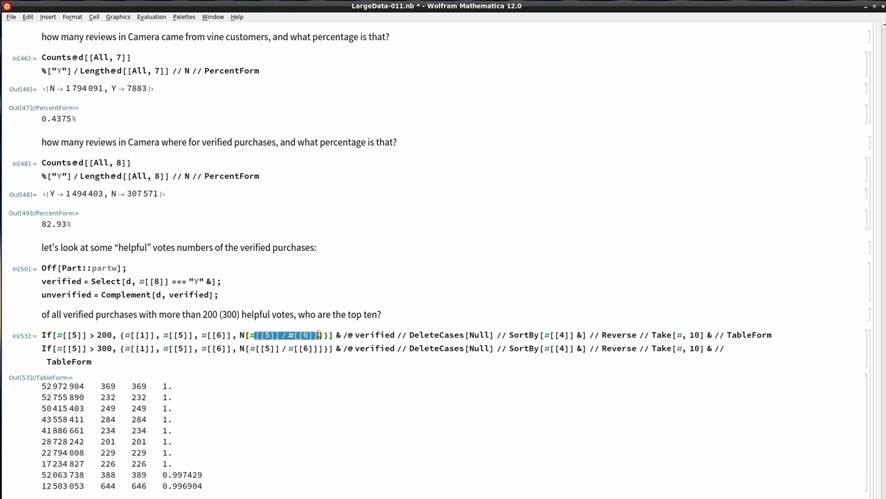
Explain the verified data input, DeleteCases of Nulls, the column indices, and the helpful-vote ratio.
{"action": "double_click", "coordinate": [374, 335]}
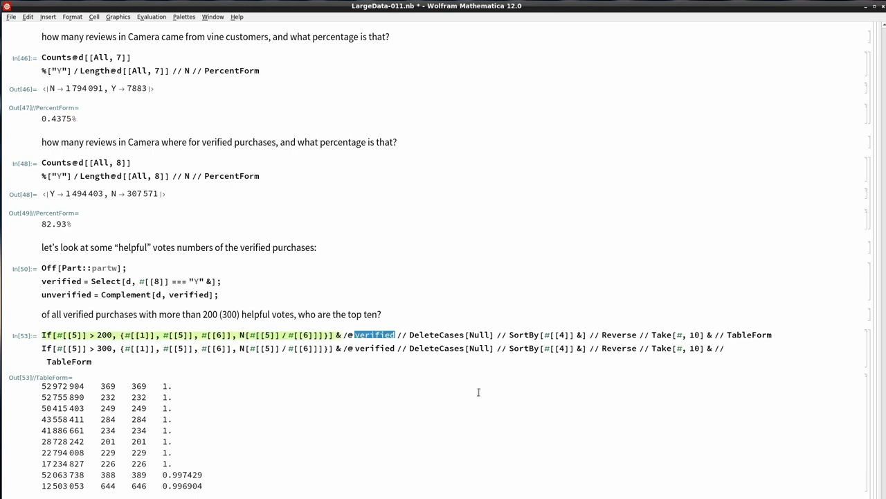
{"action": "double_click", "coordinate": [450, 335]}
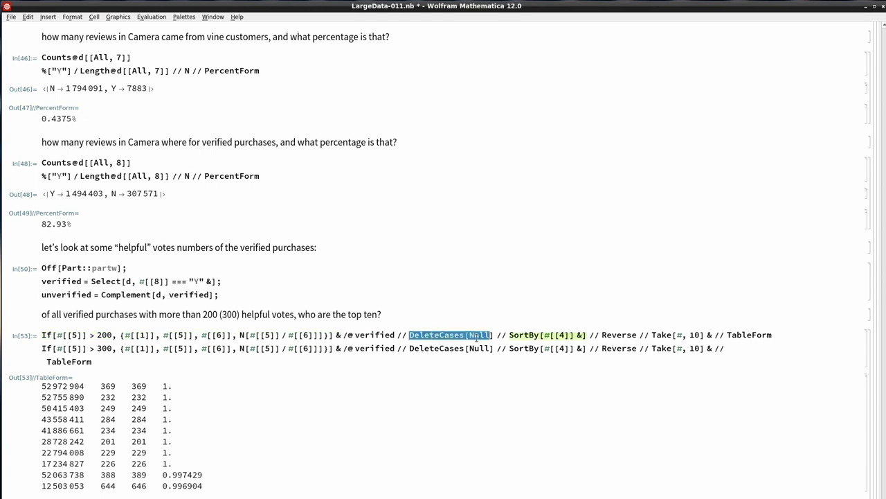
{"action": "left_click", "coordinate": [529, 336]}
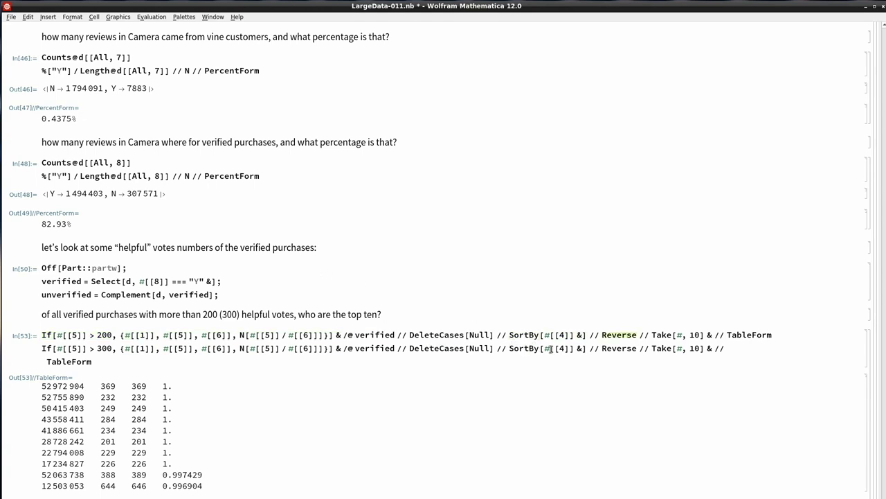
{"action": "double_click", "coordinate": [140, 335]}
{"action": "double_click", "coordinate": [187, 335]}
{"action": "double_click", "coordinate": [220, 335]}
{"action": "left_click_drag", "start_coordinate": [241, 335], "coordinate": [319, 337]}
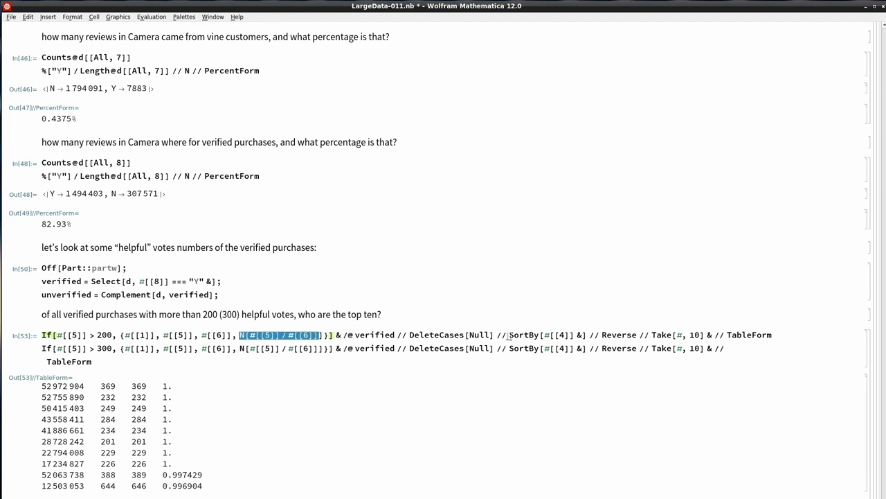
Explain sorting by ratio, Reverse, and Take keeping the top ten rows.
{"action": "left_click_drag", "start_coordinate": [529, 335], "coordinate": [574, 335]}
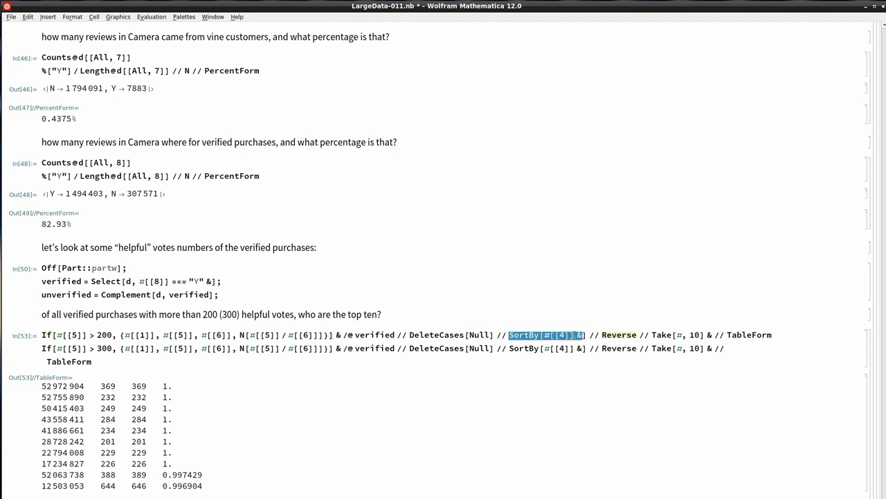
{"action": "double_click", "coordinate": [621, 334]}
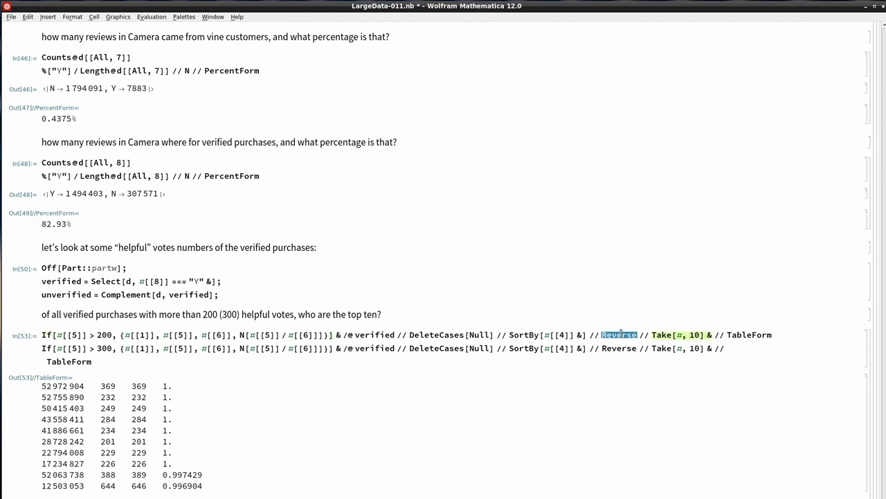
{"action": "double_click", "coordinate": [662, 334]}
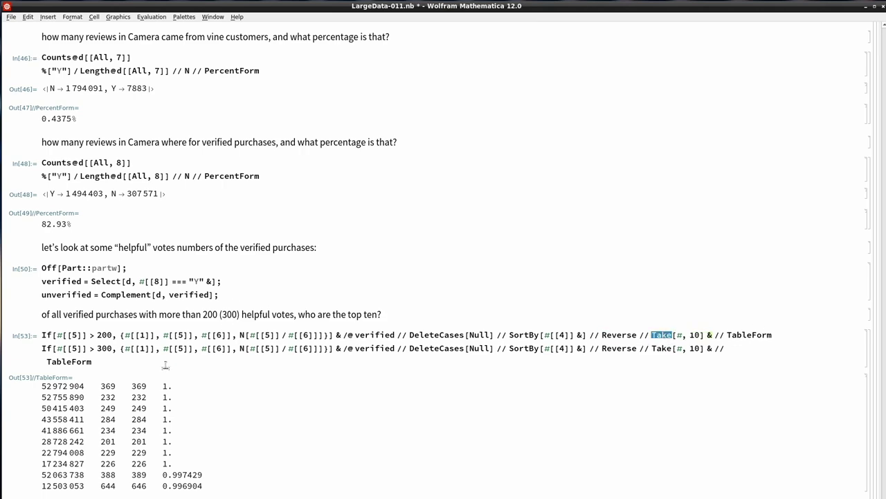
{"action": "scroll", "coordinate": [183, 350], "scroll_direction": "up", "scroll_amount": 3}
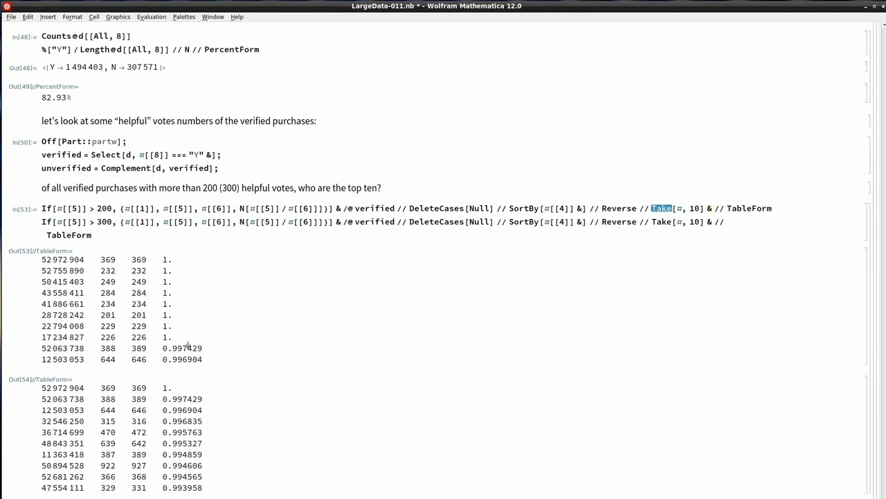
{"action": "double_click", "coordinate": [102, 208]}
{"action": "left_click_drag", "start_coordinate": [60, 208], "coordinate": [113, 208]}
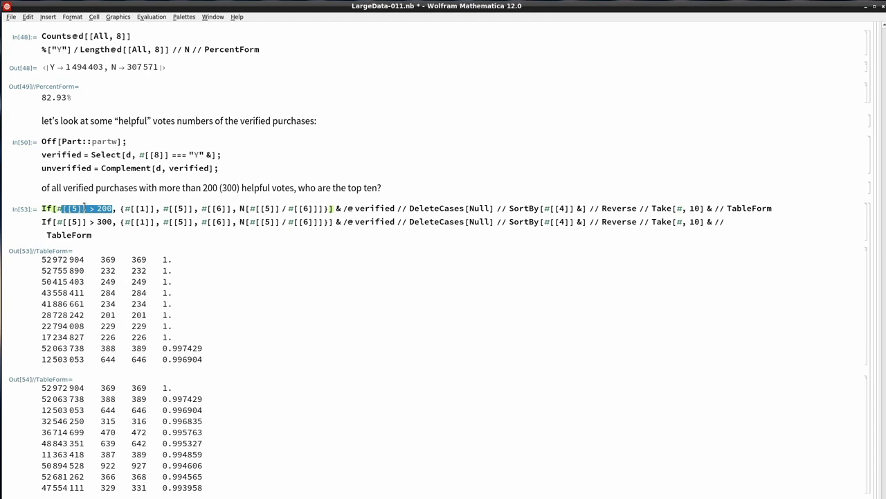
{"action": "double_click", "coordinate": [104, 222]}
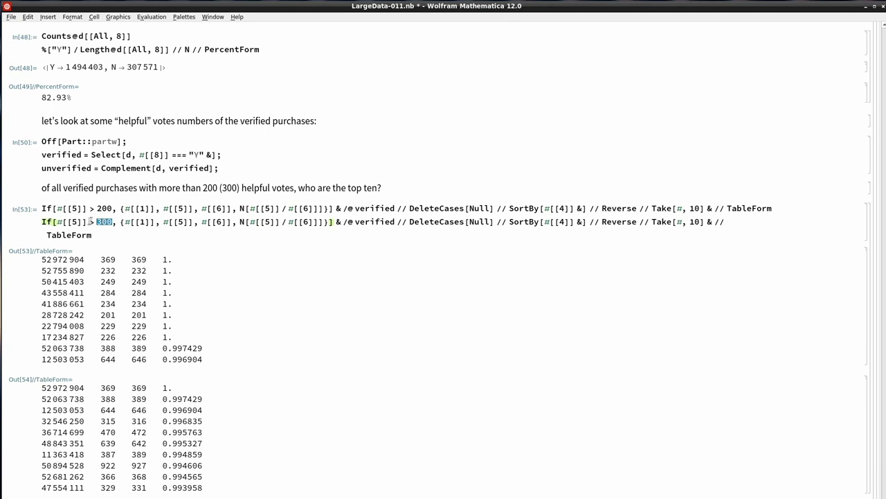
{"action": "left_click_drag", "start_coordinate": [111, 222], "coordinate": [66, 222]}
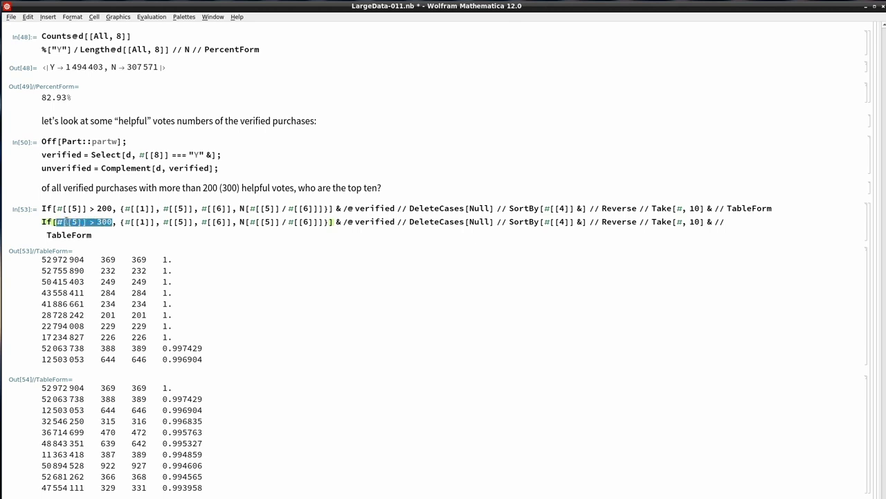
{"action": "left_click_drag", "start_coordinate": [112, 208], "coordinate": [60, 206]}
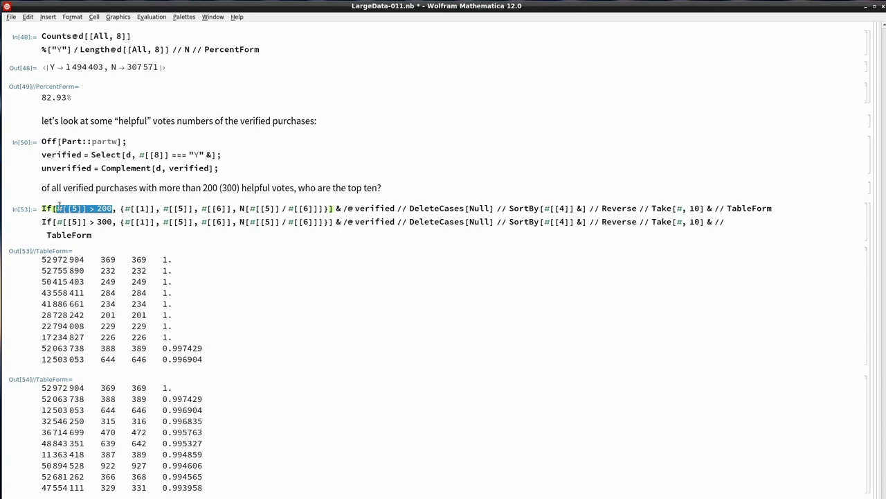
{"action": "left_click_drag", "start_coordinate": [652, 208], "coordinate": [695, 207]}
{"action": "left_click", "coordinate": [669, 208]}
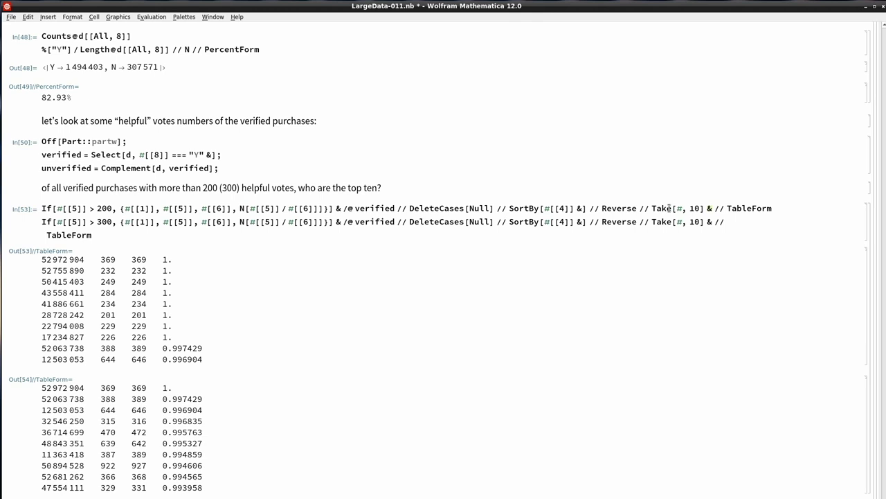
{"action": "left_click", "coordinate": [95, 223]}
{"action": "scroll", "coordinate": [403, 274], "scroll_direction": "down", "scroll_amount": 1}
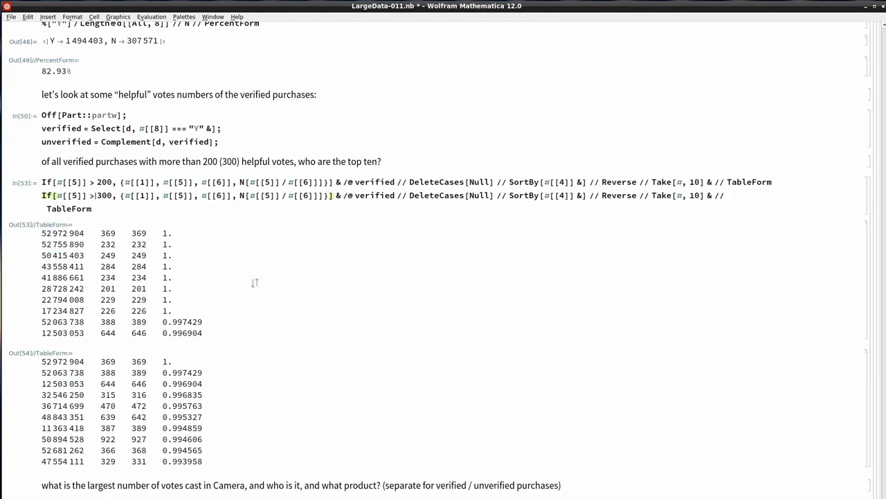
{"action": "scroll", "coordinate": [250, 282], "scroll_direction": "down", "scroll_amount": 1}
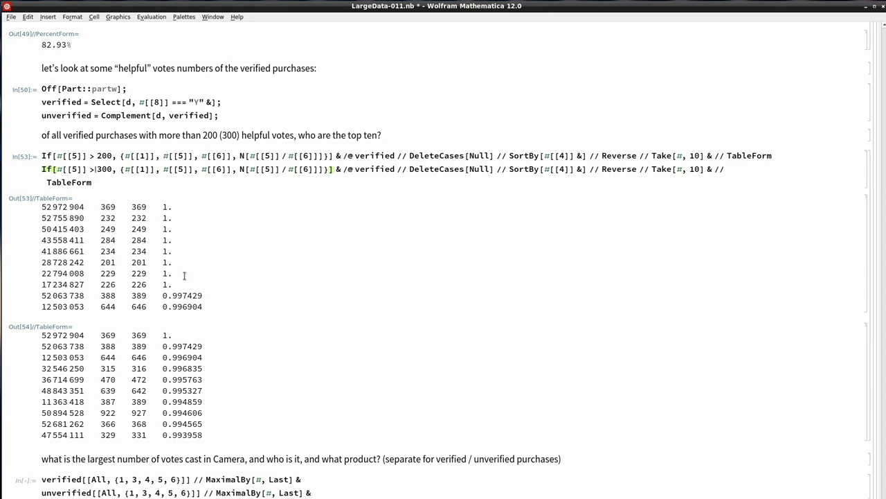
{"action": "left_click_drag", "start_coordinate": [102, 412], "coordinate": [139, 404]}
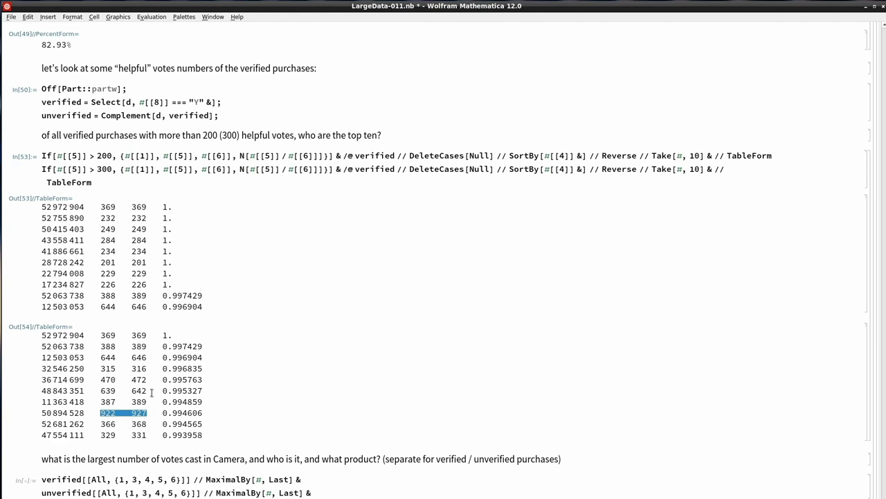
{"action": "left_click_drag", "start_coordinate": [181, 414], "coordinate": [211, 414]}
{"action": "left_click", "coordinate": [194, 414]}
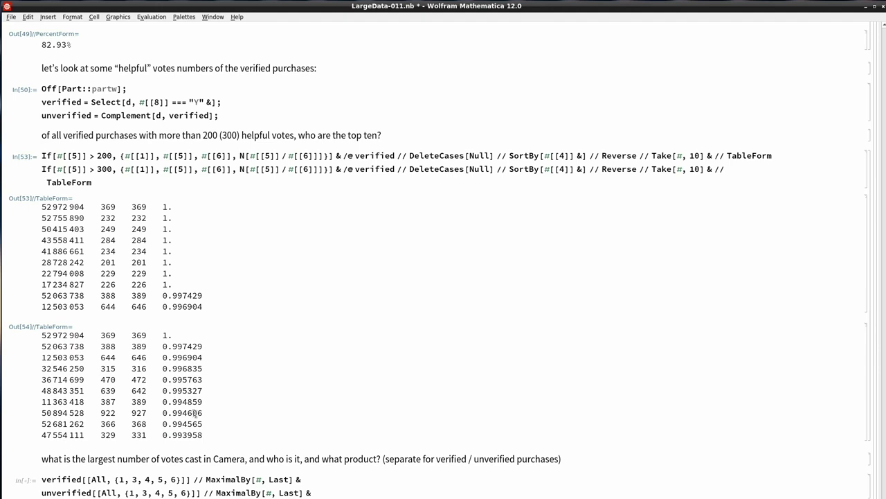
{"action": "double_click", "coordinate": [178, 414]}
{"action": "double_click", "coordinate": [104, 156]}
{"action": "double_click", "coordinate": [104, 169]}
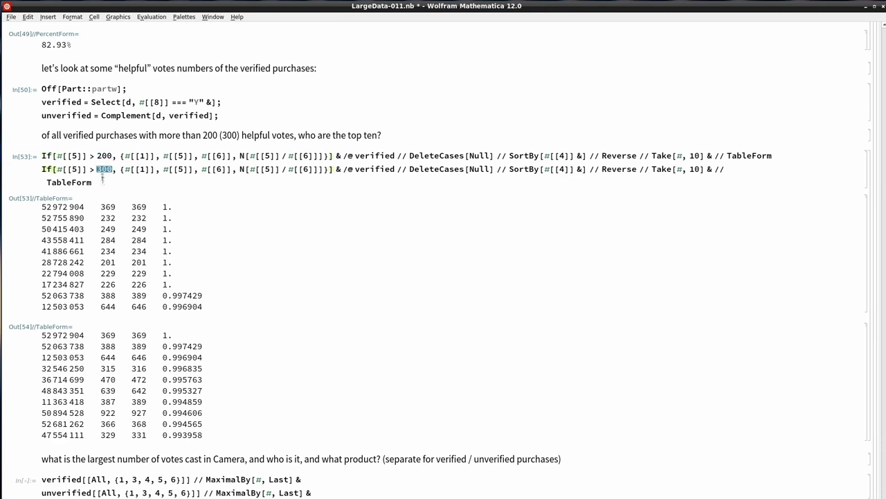
{"action": "double_click", "coordinate": [108, 413]}
{"action": "double_click", "coordinate": [104, 169]}
{"action": "double_click", "coordinate": [104, 155]}
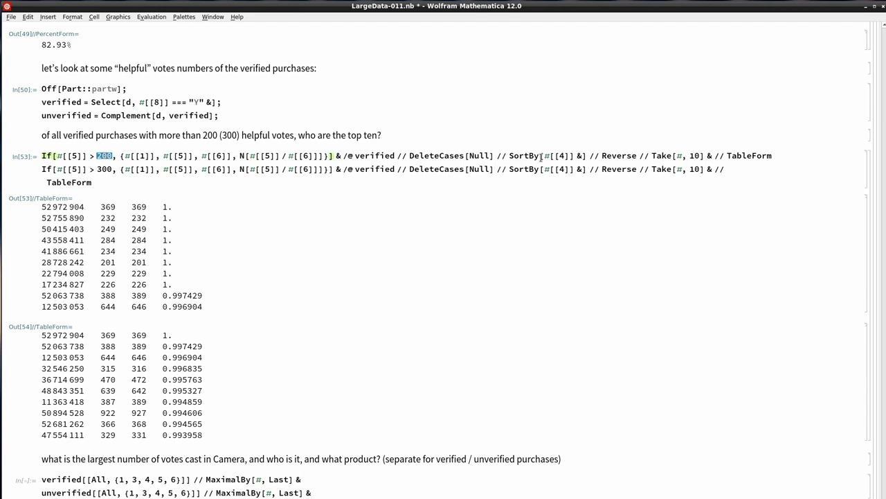
{"action": "left_click", "coordinate": [77, 318]}
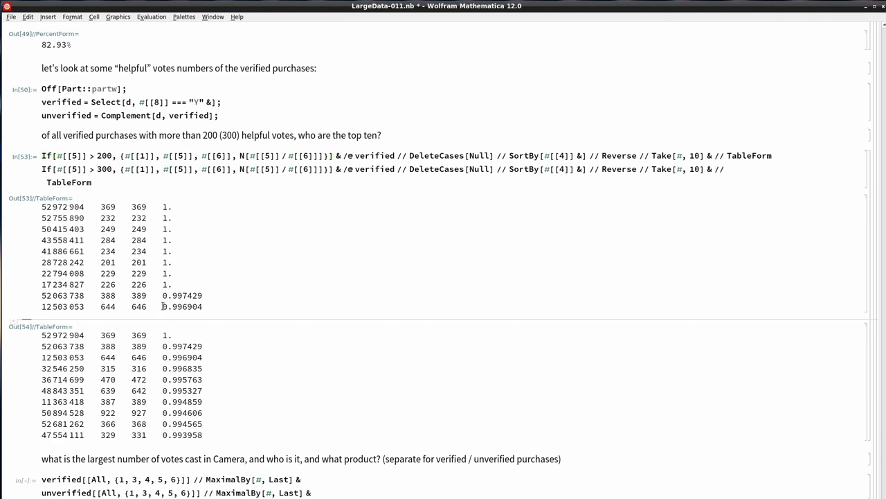
{"action": "double_click", "coordinate": [104, 155]}
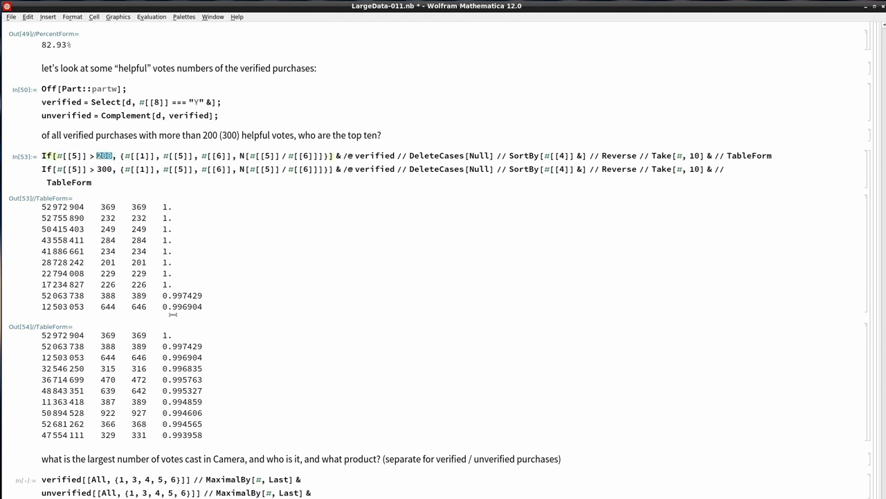
{"action": "left_click_drag", "start_coordinate": [163, 306], "coordinate": [192, 306]}
{"action": "double_click", "coordinate": [178, 413]}
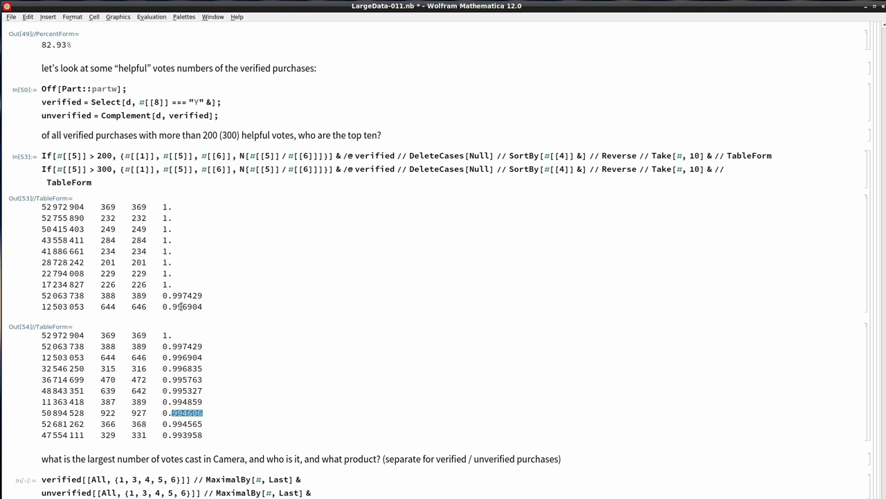
Highlight the top ratios, the 922 and 927 vote counts, and the query's Take[#, 10] step.
{"action": "left_click_drag", "start_coordinate": [182, 307], "coordinate": [211, 307]}
{"action": "left_click", "coordinate": [52, 306]}
{"action": "left_click_drag", "start_coordinate": [183, 413], "coordinate": [201, 412]}
{"action": "left_click_drag", "start_coordinate": [100, 413], "coordinate": [128, 413]}
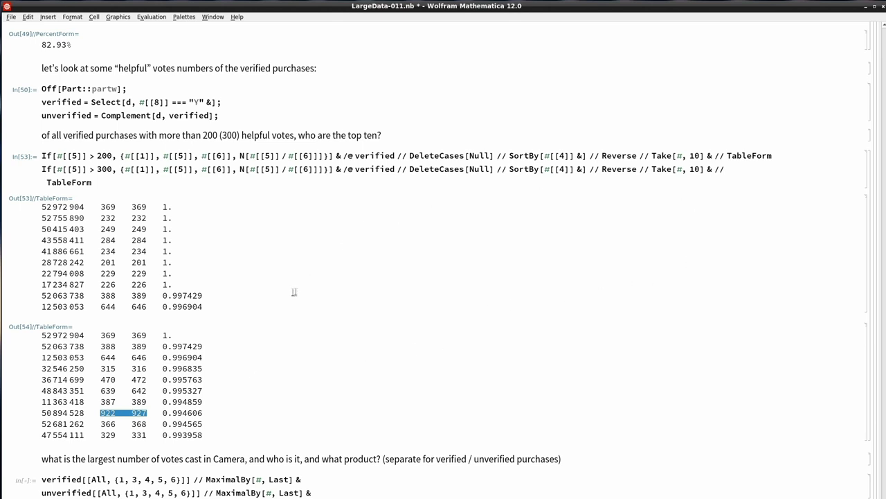
{"action": "left_click", "coordinate": [239, 307]}
{"action": "triple_click", "coordinate": [660, 156]}
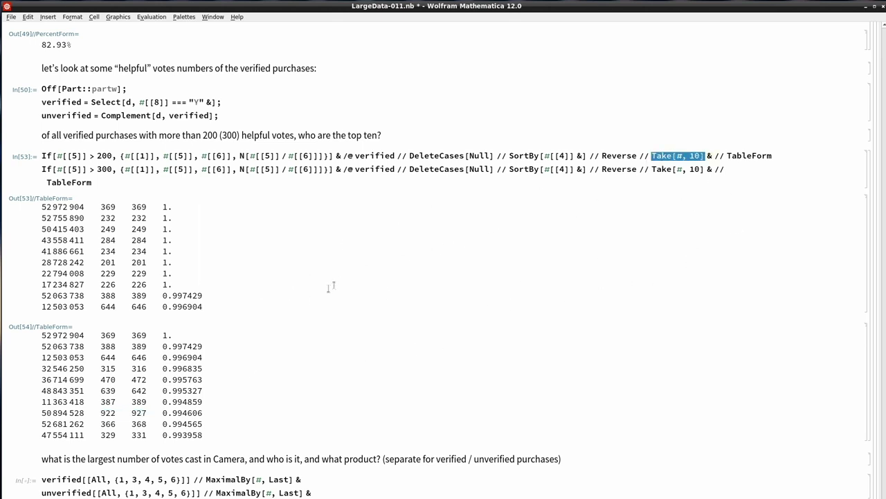
{"action": "left_click", "coordinate": [155, 318]}
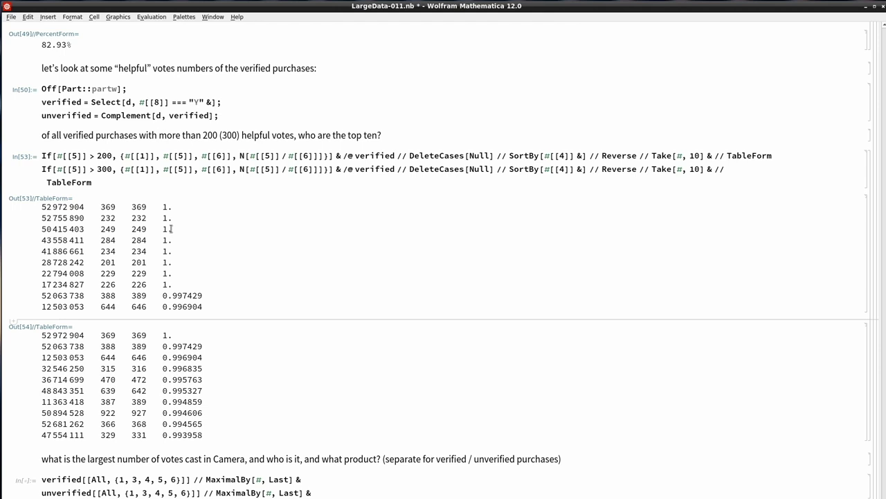
Point out the 200- and 300-vote thresholds with the 0.996904 and 0.994606 ratios.
{"action": "double_click", "coordinate": [101, 156]}
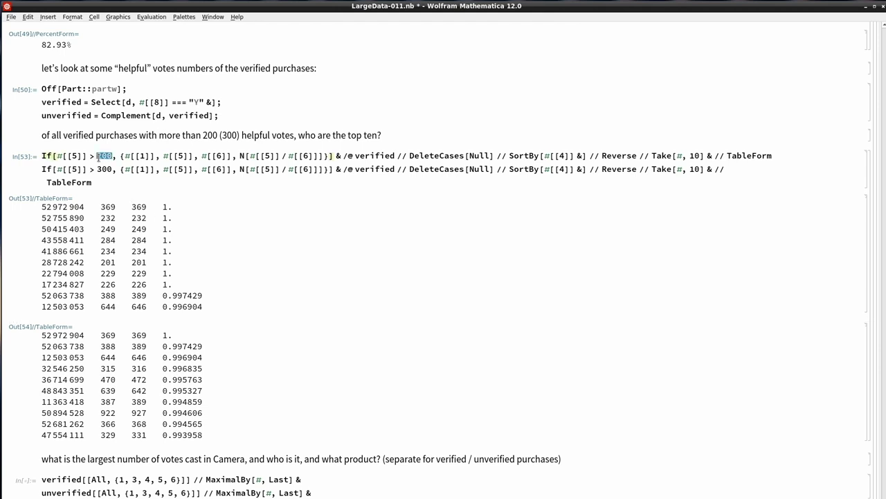
{"action": "left_click", "coordinate": [95, 317]}
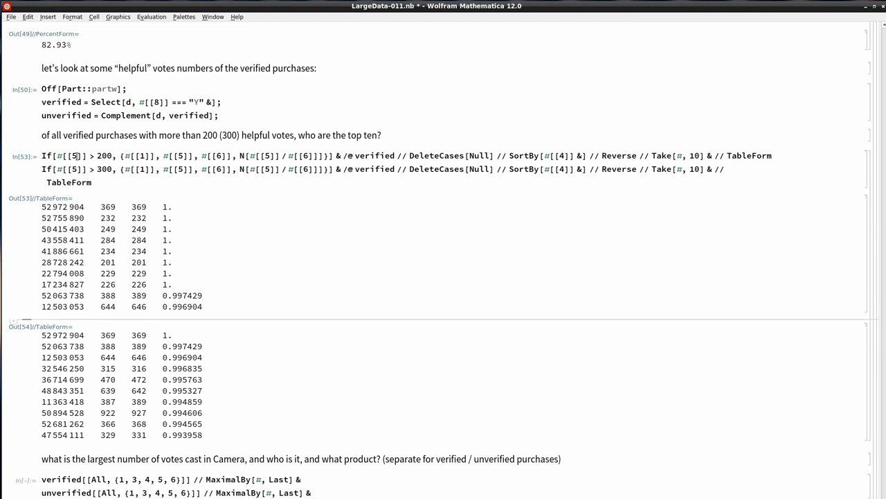
{"action": "double_click", "coordinate": [182, 305]}
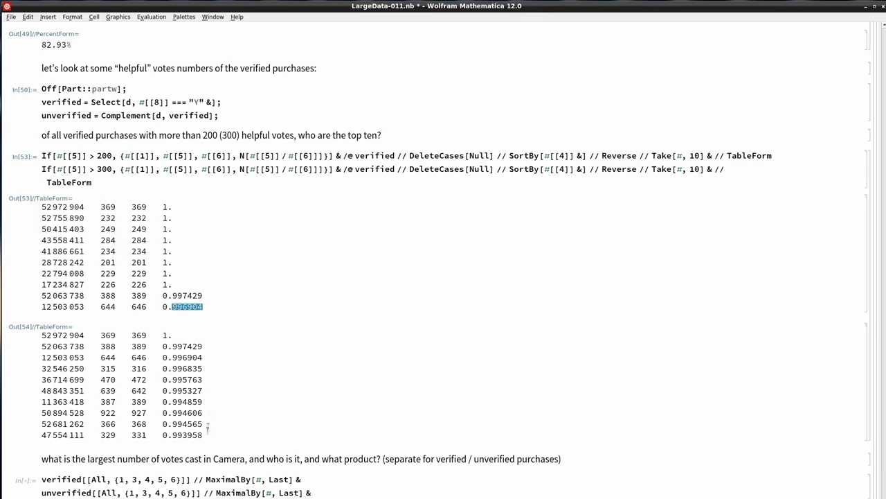
{"action": "double_click", "coordinate": [179, 412]}
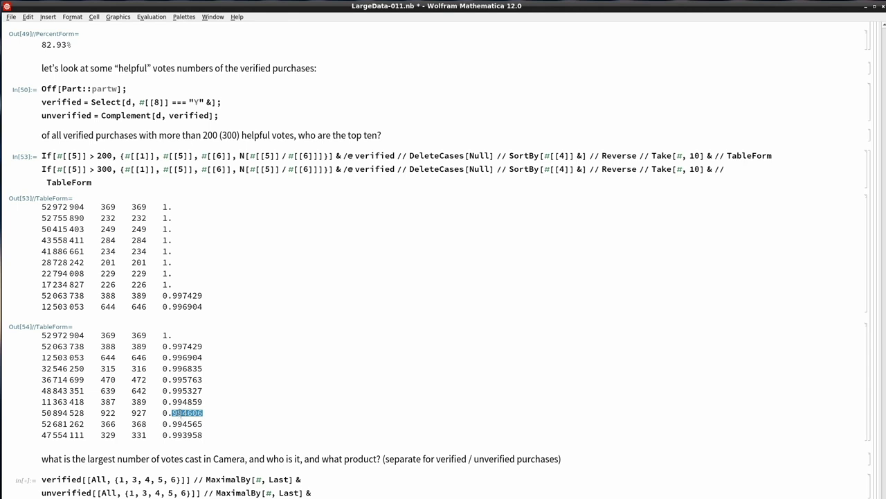
{"action": "left_click_drag", "start_coordinate": [100, 411], "coordinate": [142, 413]}
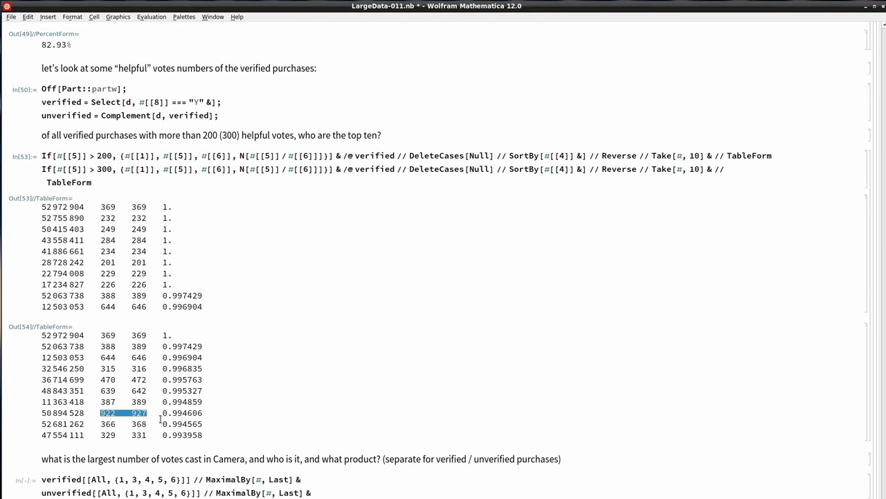
{"action": "double_click", "coordinate": [102, 155]}
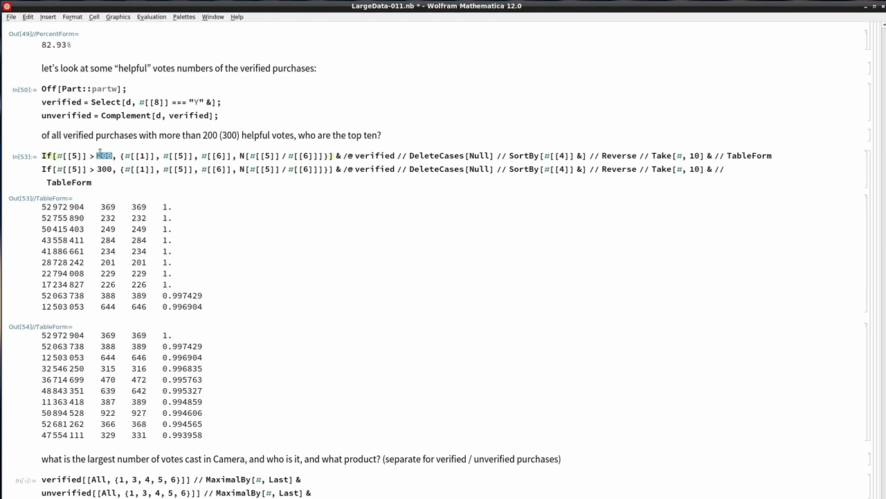
{"action": "double_click", "coordinate": [103, 169]}
{"action": "left_click", "coordinate": [79, 191]}
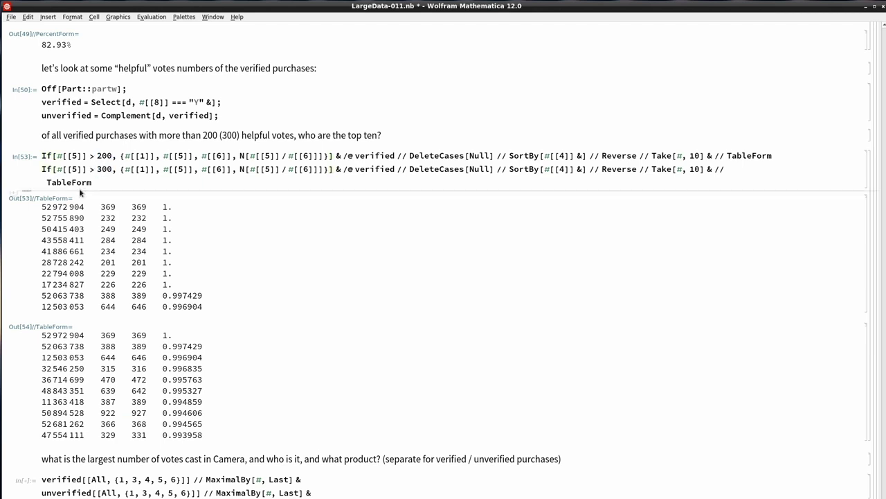
Put the cursor in the maximal-vote Camera query below the tables.
{"action": "left_click", "coordinate": [153, 449]}
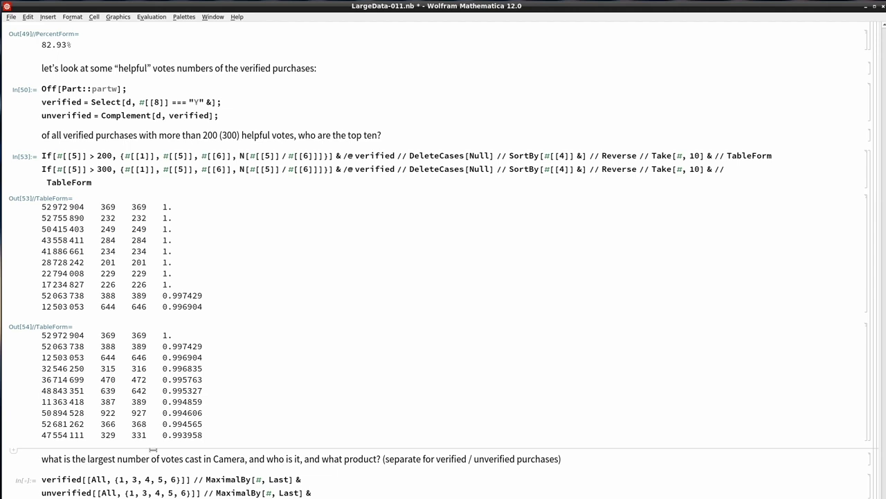
{"action": "scroll", "coordinate": [153, 449], "scroll_direction": "down", "scroll_amount": 1}
{"action": "left_click", "coordinate": [128, 433]}
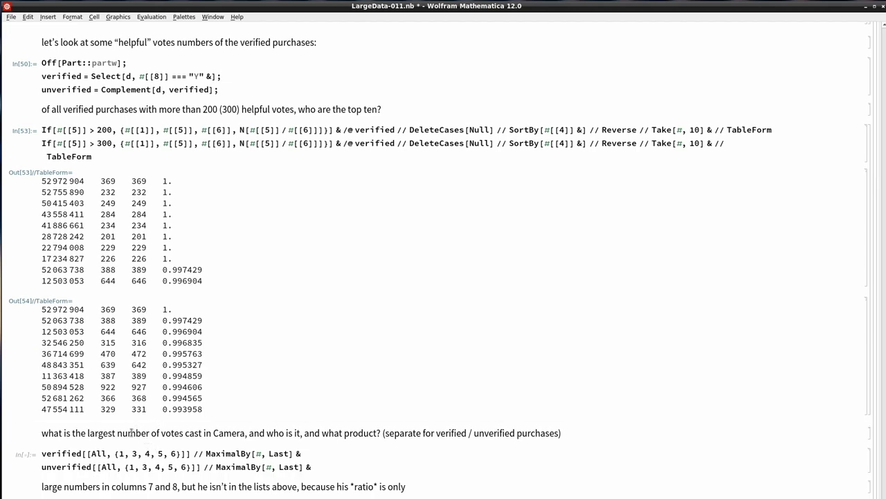
{"action": "left_click", "coordinate": [313, 453]}
Evaluate the MaximalBy Camera query and point out its column index 6.
{"action": "key", "text": "shift+Return"}
{"action": "scroll", "coordinate": [313, 453], "scroll_direction": "down", "scroll_amount": 3}
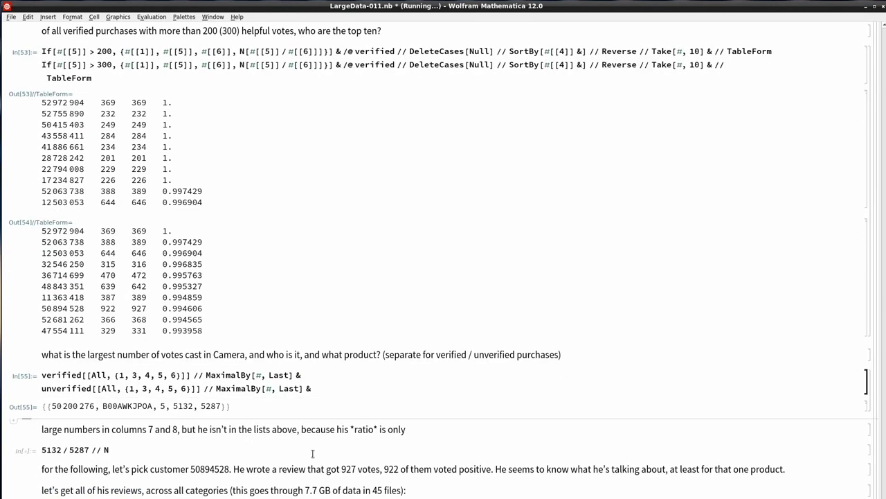
{"action": "left_click", "coordinate": [236, 375]}
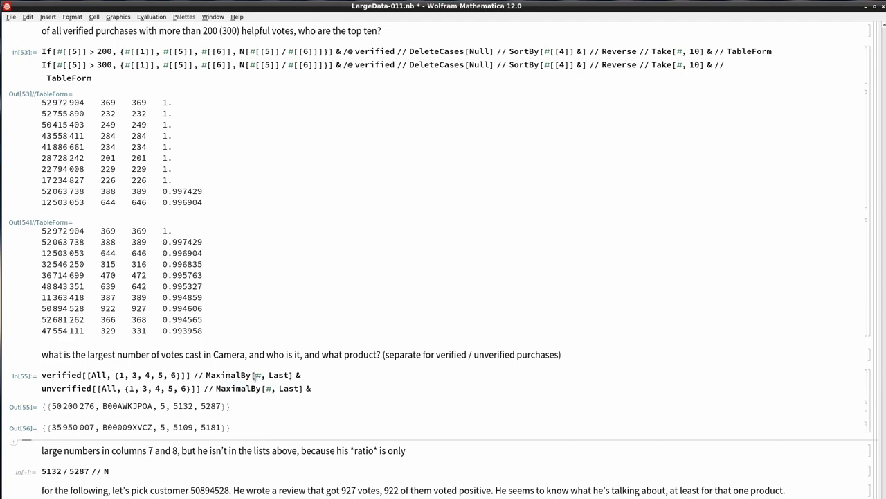
{"action": "double_click", "coordinate": [172, 375]}
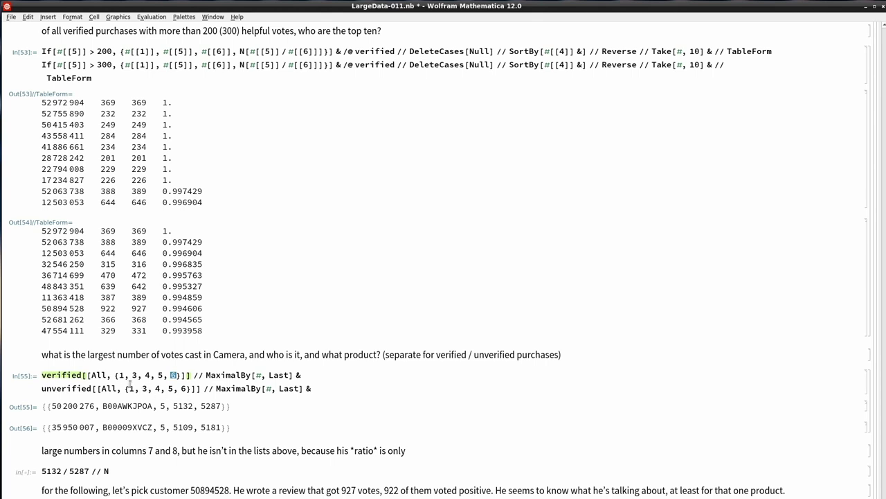
{"action": "left_click", "coordinate": [65, 398]}
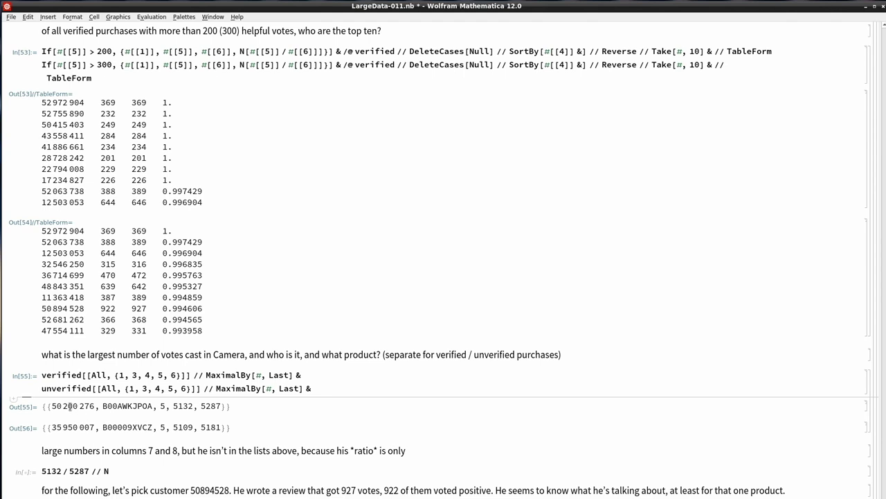
Highlight the top verified review's customer id, product id and 5132 of 5287 votes.
{"action": "double_click", "coordinate": [70, 405]}
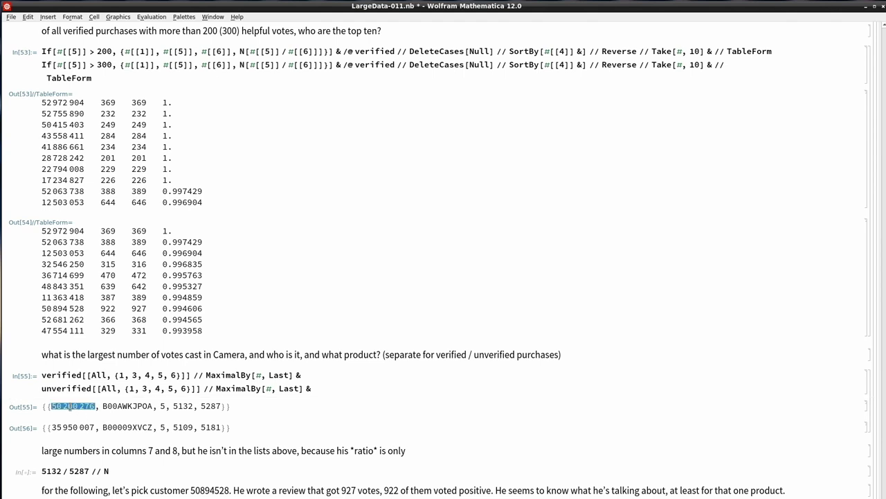
{"action": "double_click", "coordinate": [134, 406]}
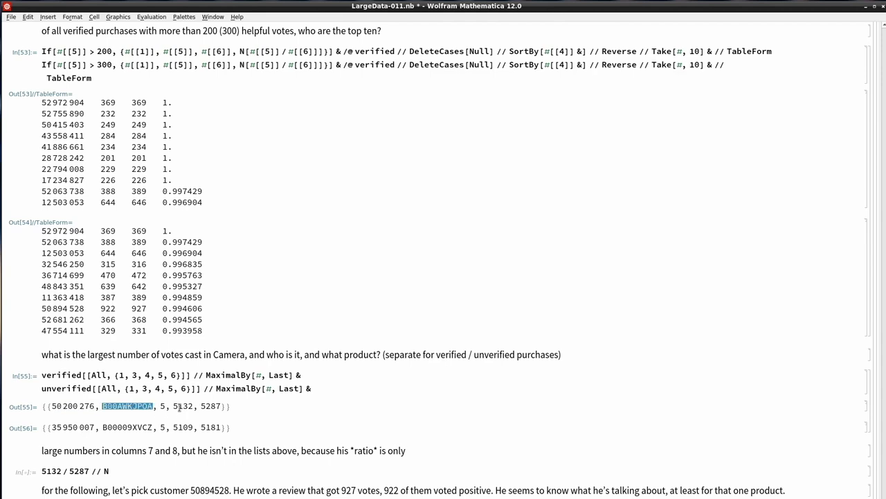
{"action": "left_click_drag", "start_coordinate": [174, 406], "coordinate": [217, 406]}
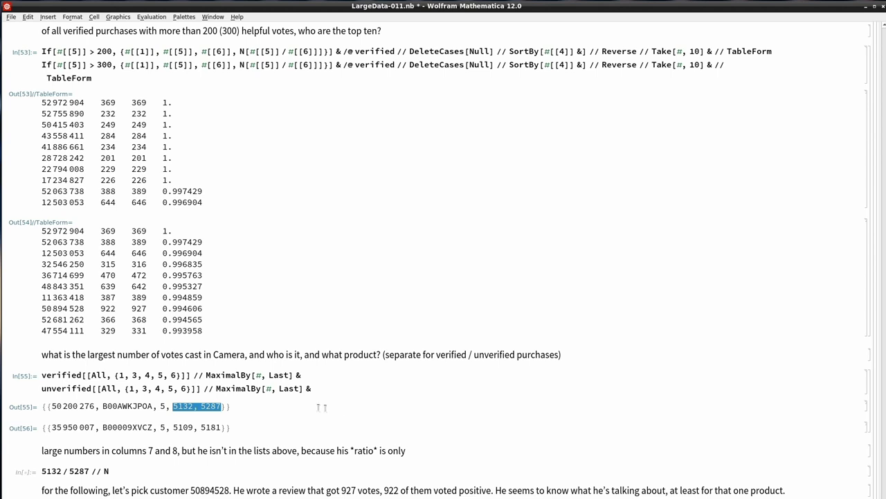
{"action": "double_click", "coordinate": [119, 405]}
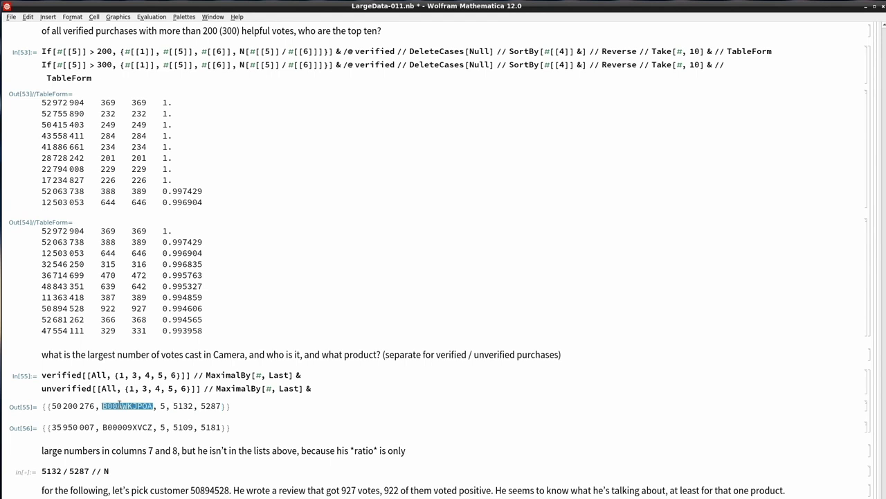
{"action": "left_click", "coordinate": [75, 437]}
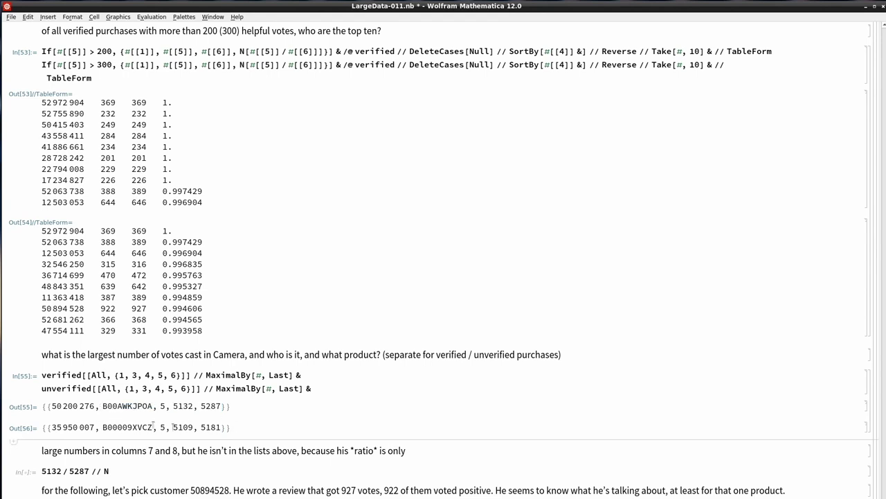
{"action": "left_click", "coordinate": [123, 468]}
{"action": "key", "text": "shift+Return"}
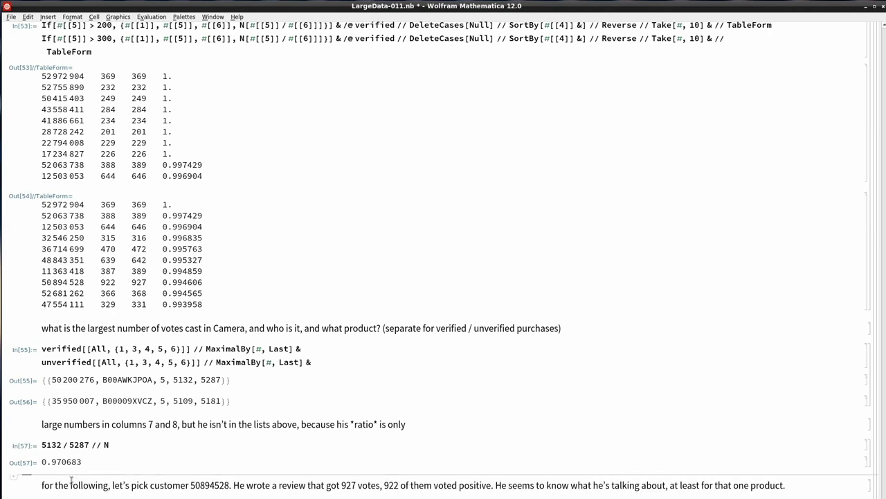
{"action": "left_click_drag", "start_coordinate": [47, 461], "coordinate": [84, 463]}
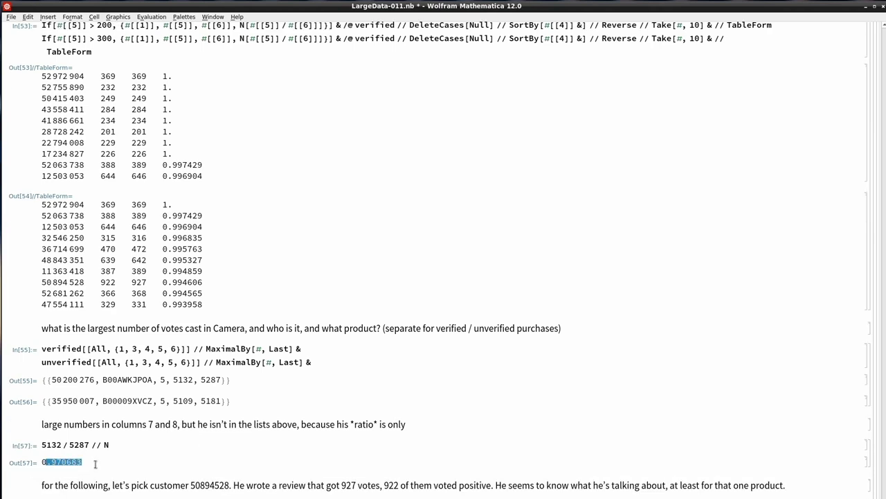
{"action": "left_click_drag", "start_coordinate": [162, 306], "coordinate": [207, 306]}
{"action": "left_click_drag", "start_coordinate": [101, 176], "coordinate": [142, 177]}
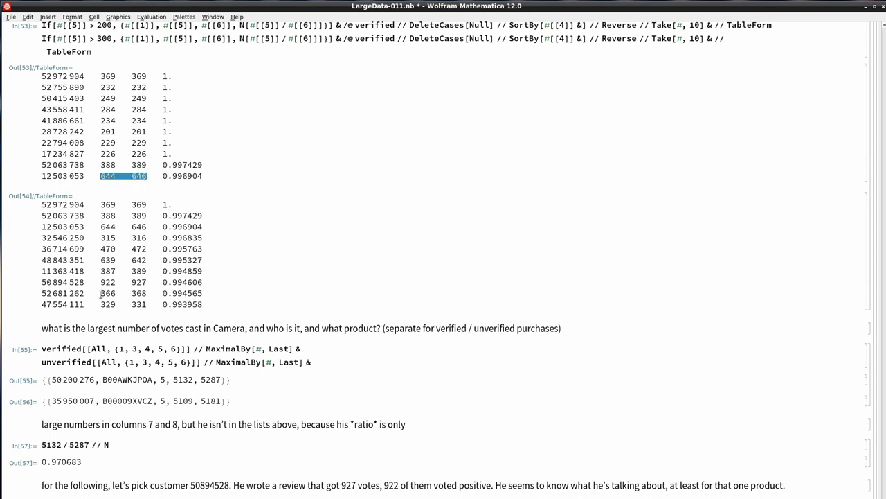
{"action": "left_click_drag", "start_coordinate": [102, 304], "coordinate": [124, 300]}
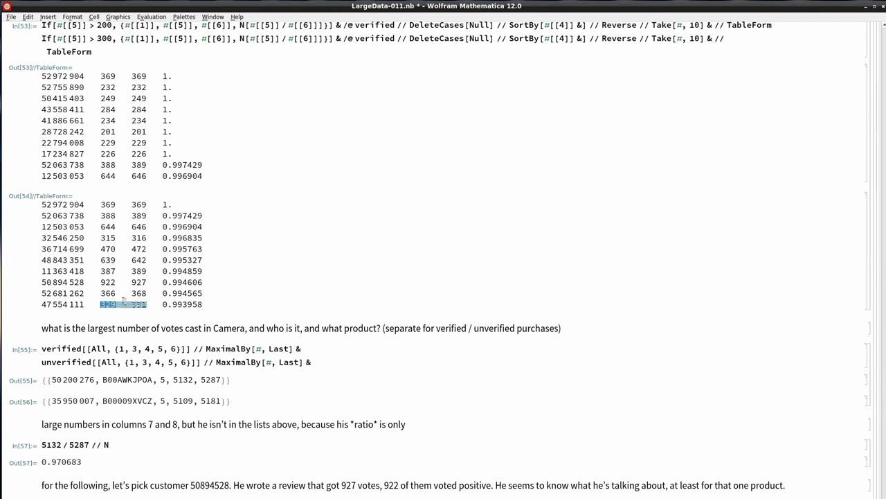
{"action": "double_click", "coordinate": [53, 444]}
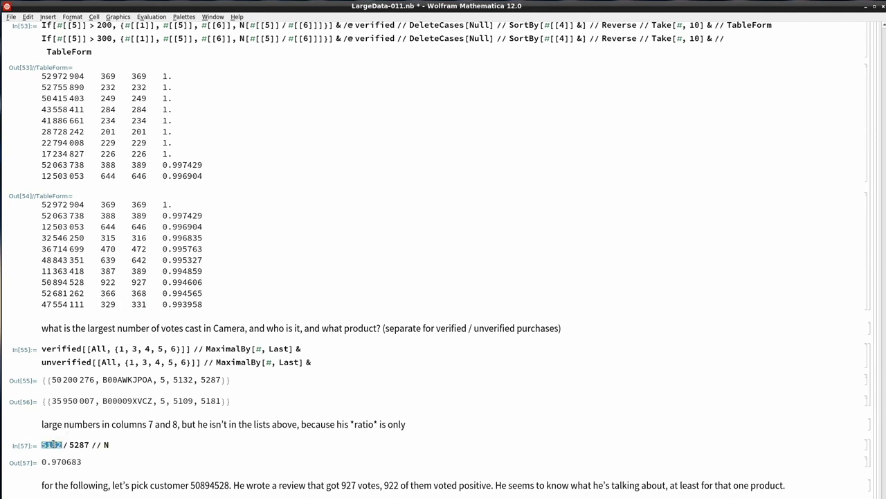
{"action": "left_click", "coordinate": [81, 446]}
{"action": "left_click", "coordinate": [71, 472]}
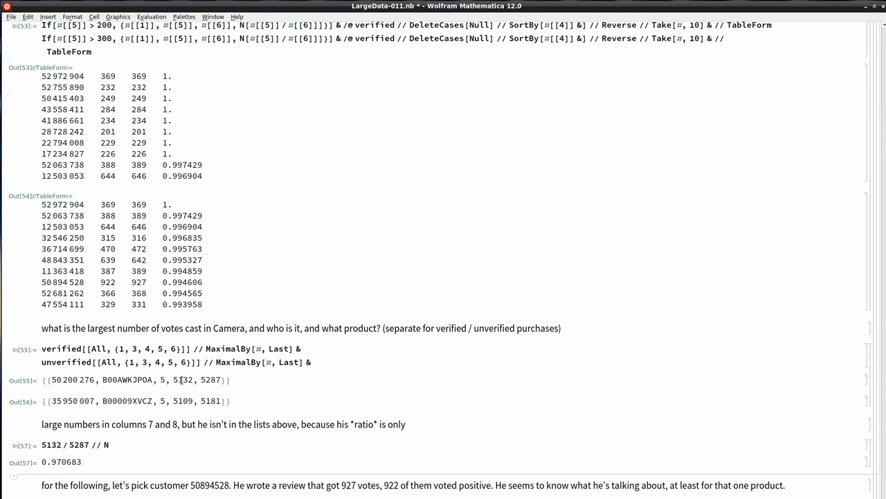
{"action": "left_click", "coordinate": [52, 462]}
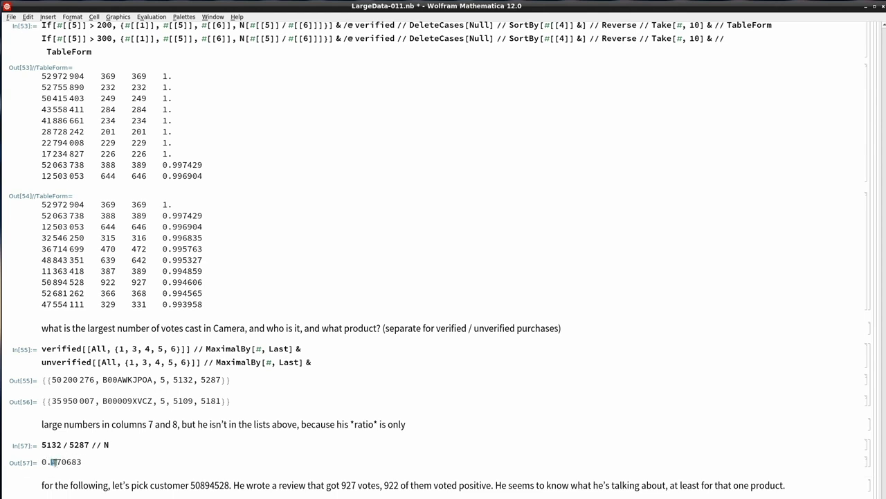
{"action": "left_click_drag", "start_coordinate": [52, 461], "coordinate": [63, 462]}
{"action": "left_click_drag", "start_coordinate": [41, 444], "coordinate": [75, 445]}
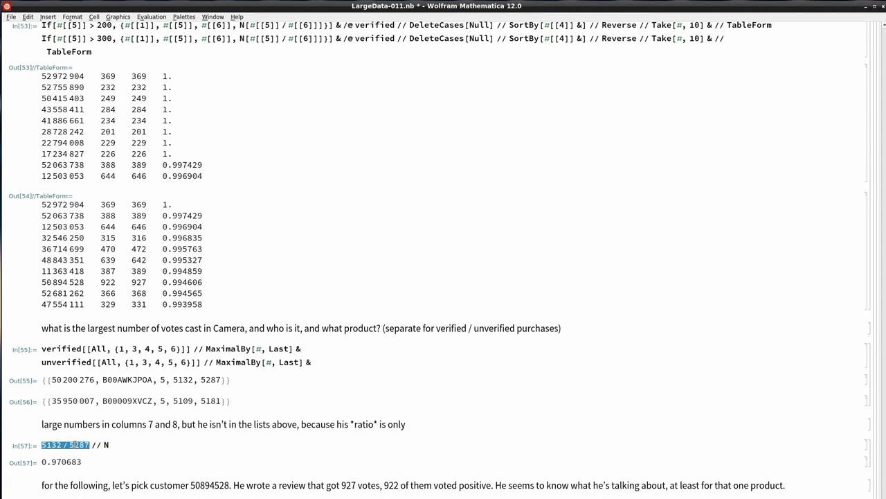
{"action": "scroll", "coordinate": [74, 444], "scroll_direction": "up", "scroll_amount": 3}
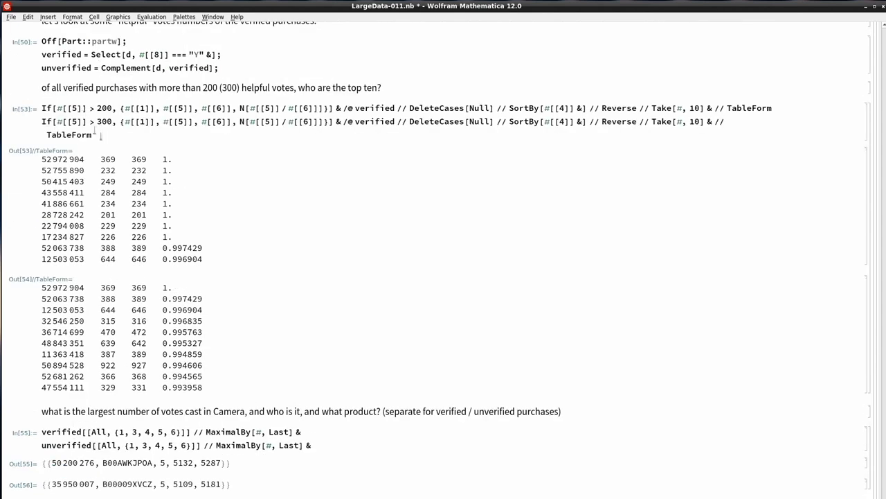
{"action": "left_click_drag", "start_coordinate": [108, 162], "coordinate": [131, 385]}
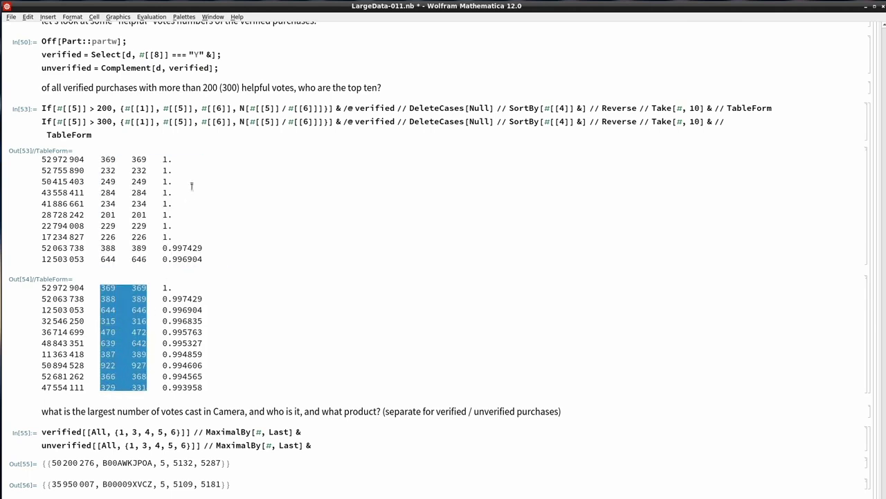
{"action": "left_click_drag", "start_coordinate": [191, 183], "coordinate": [183, 258]}
{"action": "left_click_drag", "start_coordinate": [185, 299], "coordinate": [175, 380]}
{"action": "scroll", "coordinate": [239, 305], "scroll_direction": "down", "scroll_amount": 2}
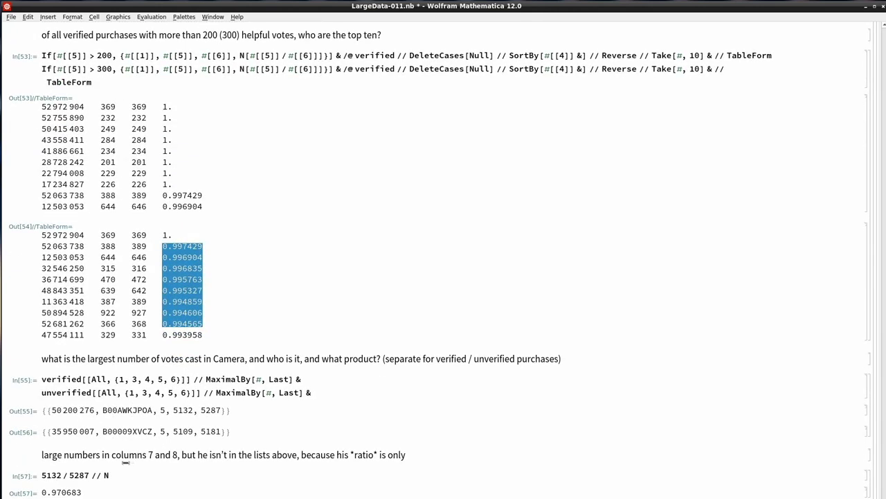
{"action": "left_click", "coordinate": [72, 447]}
{"action": "scroll", "coordinate": [72, 449], "scroll_direction": "down", "scroll_amount": 1}
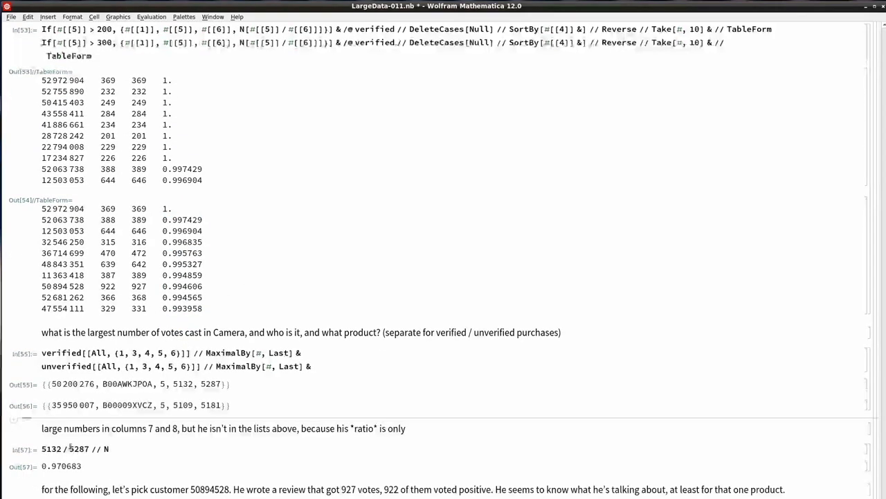
{"action": "left_click_drag", "start_coordinate": [43, 449], "coordinate": [74, 450]}
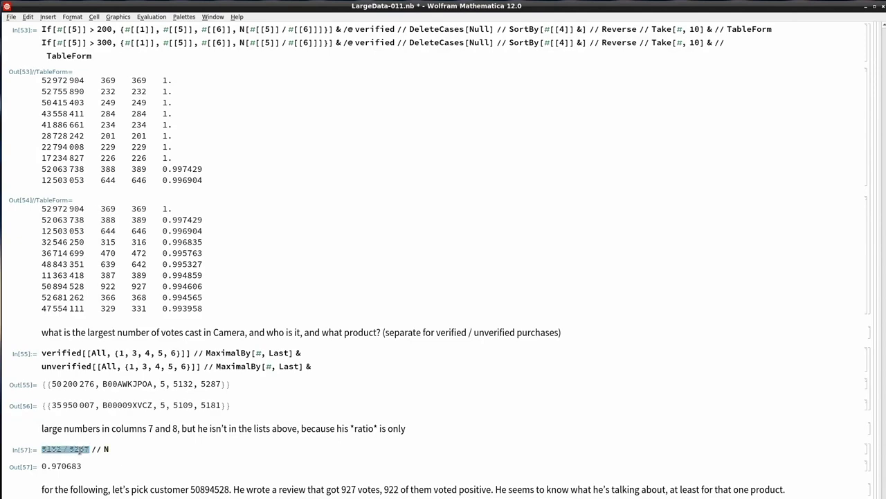
{"action": "left_click", "coordinate": [75, 449]}
{"action": "left_click", "coordinate": [67, 476]}
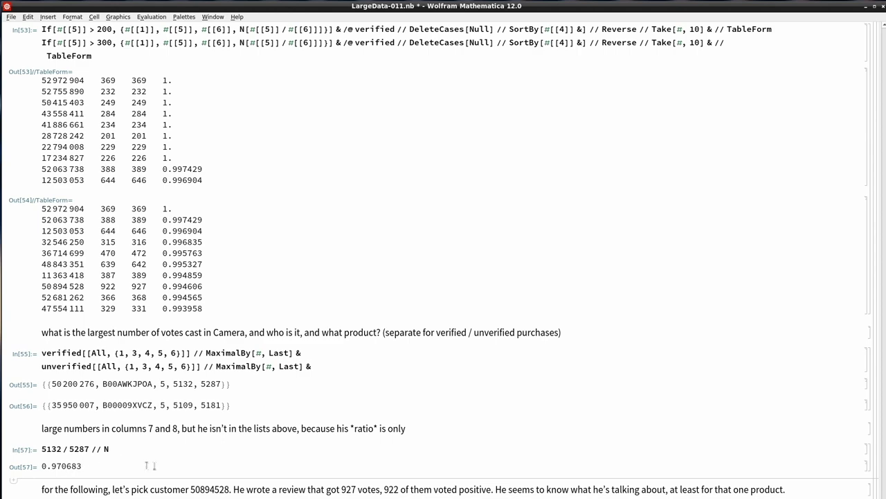
{"action": "scroll", "coordinate": [183, 441], "scroll_direction": "down", "scroll_amount": 1}
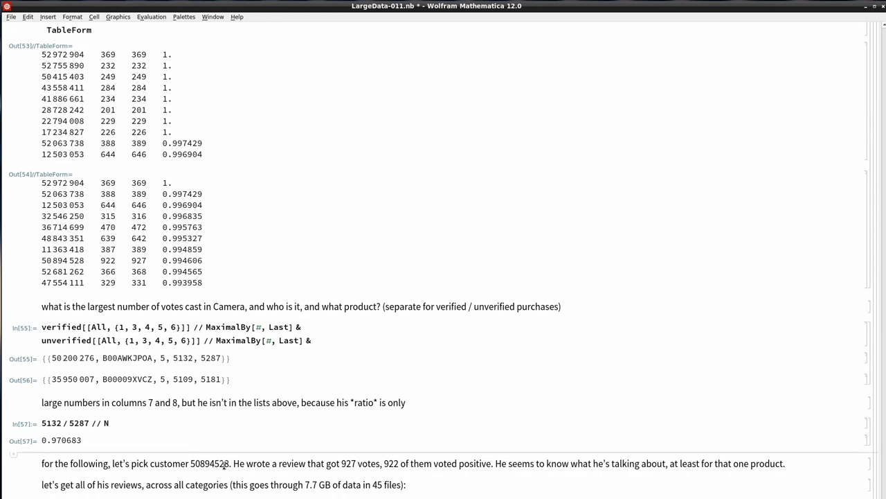
{"action": "double_click", "coordinate": [218, 462]}
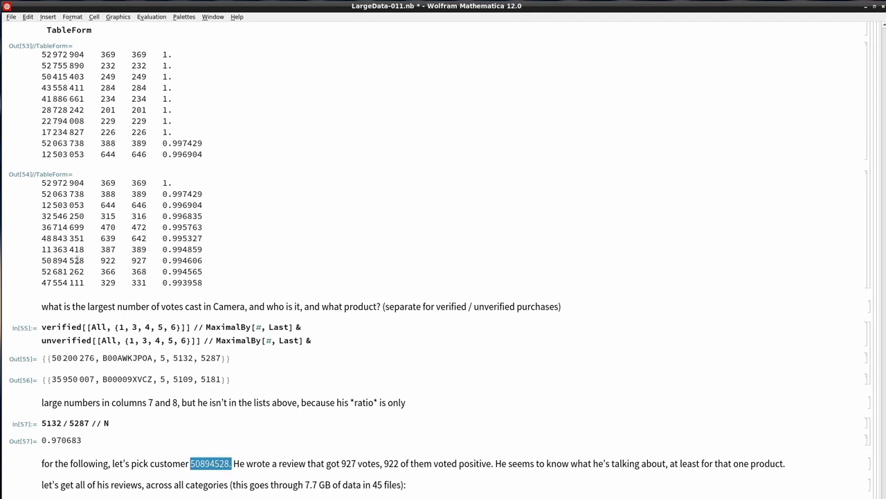
{"action": "left_click_drag", "start_coordinate": [58, 260], "coordinate": [139, 258]}
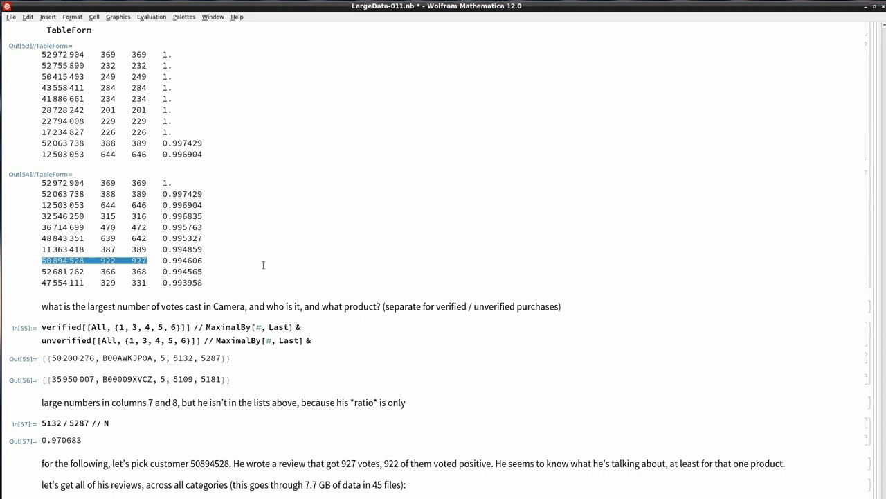
{"action": "left_click", "coordinate": [215, 463]}
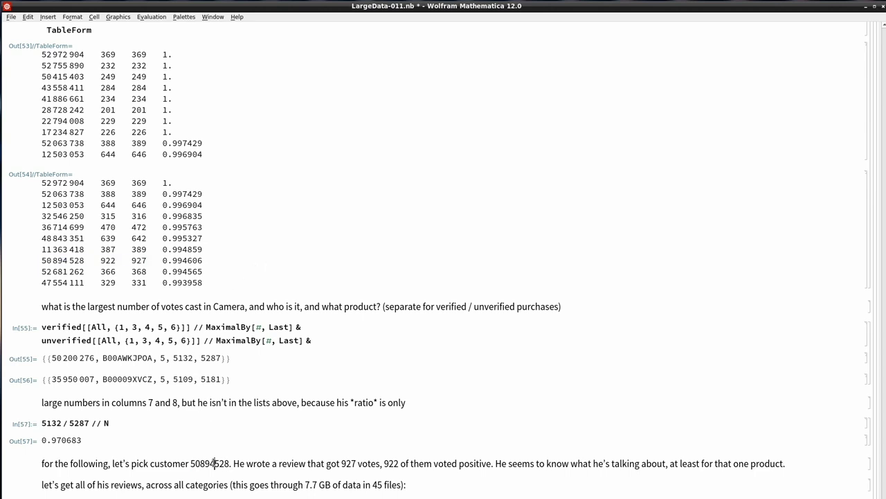
{"action": "double_click", "coordinate": [216, 463]}
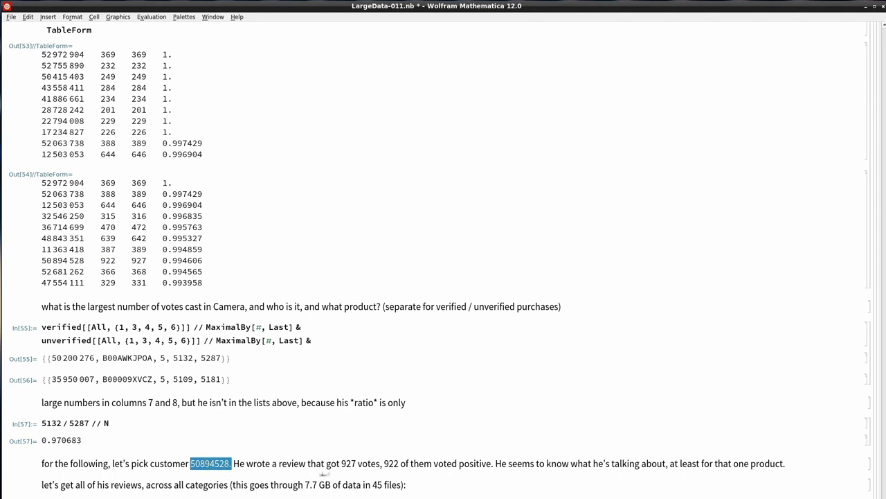
{"action": "double_click", "coordinate": [348, 463]}
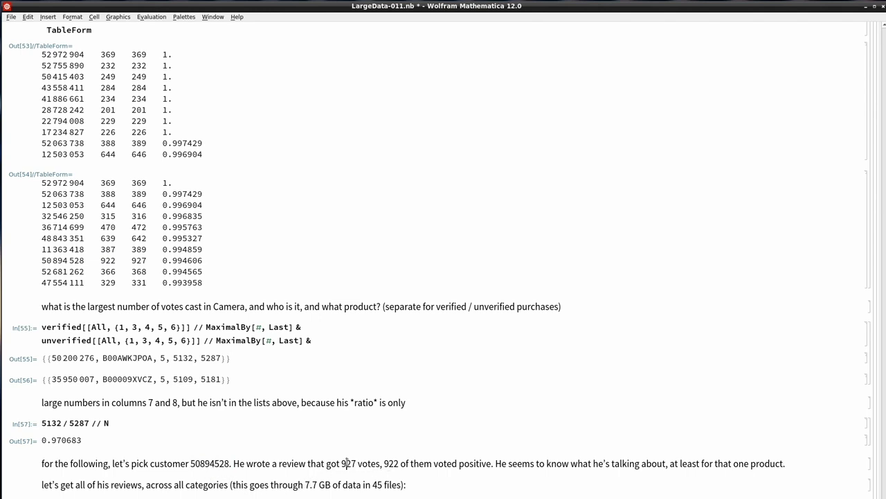
{"action": "double_click", "coordinate": [392, 463]}
{"action": "left_click_drag", "start_coordinate": [524, 463], "coordinate": [638, 463]}
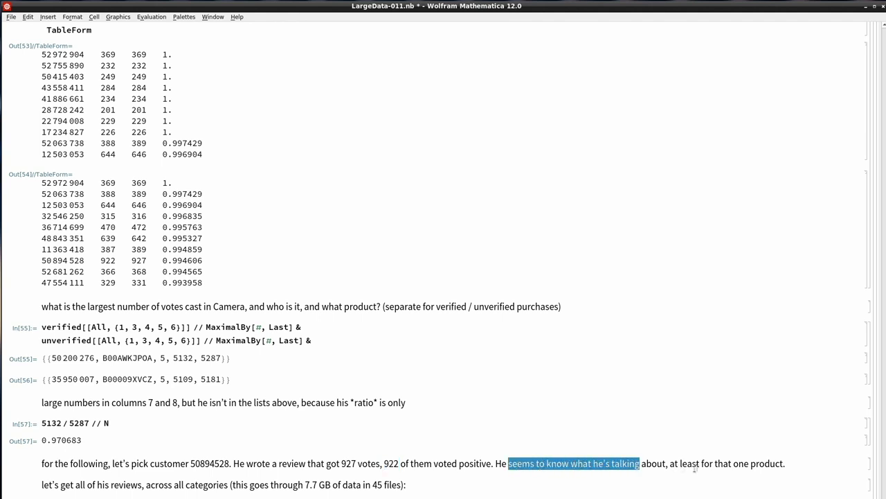
{"action": "double_click", "coordinate": [773, 463]}
{"action": "left_click", "coordinate": [773, 463]}
{"action": "left_click", "coordinate": [680, 463]}
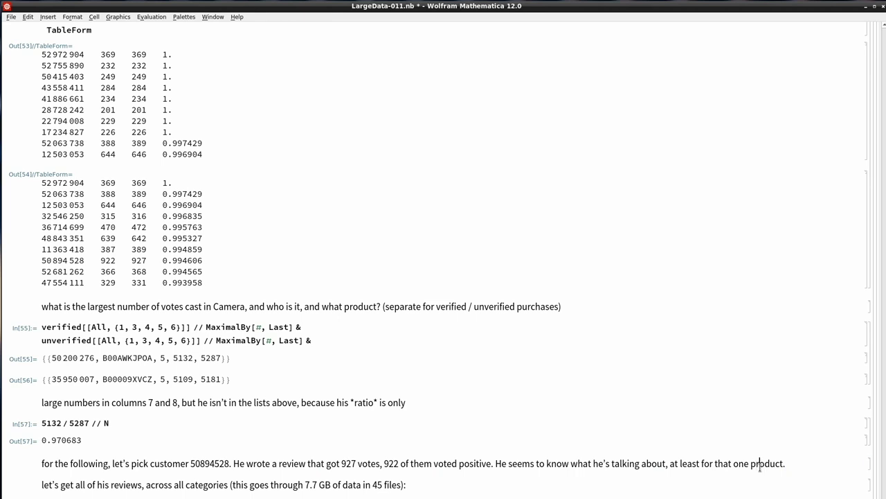
{"action": "left_click_drag", "start_coordinate": [785, 463], "coordinate": [680, 463]}
{"action": "left_click", "coordinate": [95, 477]}
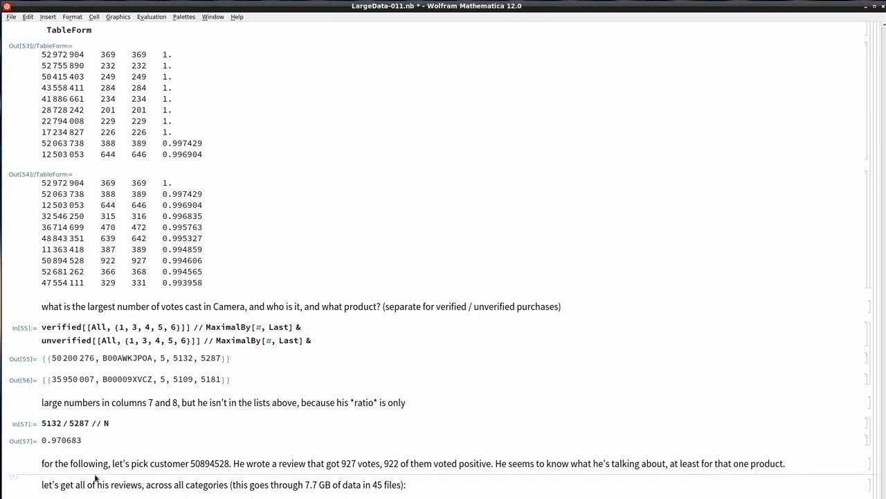
{"action": "scroll", "coordinate": [99, 462], "scroll_direction": "down", "scroll_amount": 1}
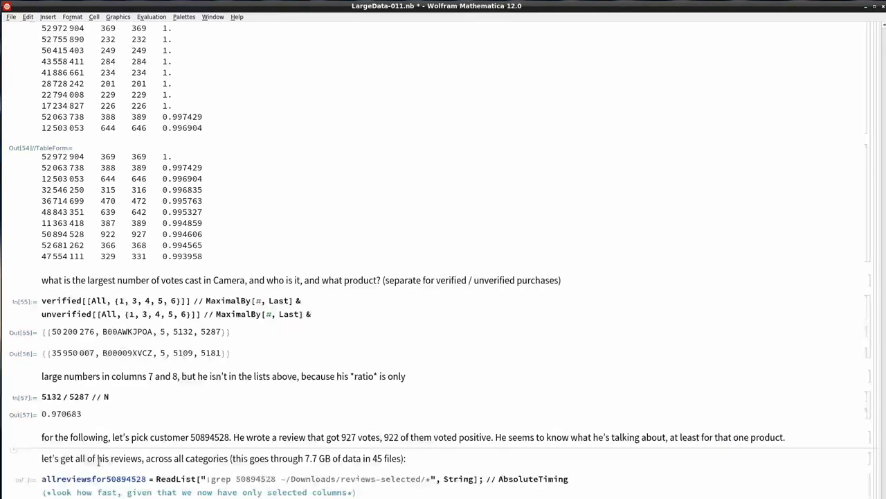
Evaluate the ReadList grep cell that collects all his reviews across the 45 files.
{"action": "scroll", "coordinate": [91, 449], "scroll_direction": "down", "scroll_amount": 1}
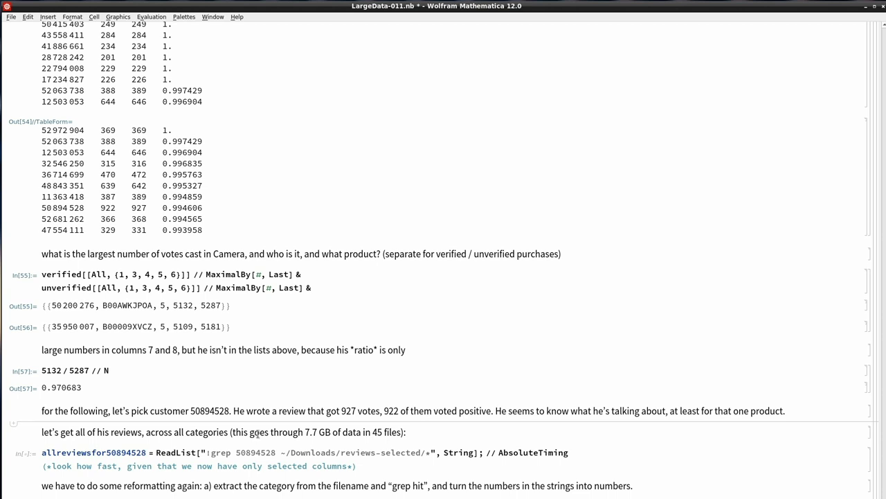
{"action": "left_click_drag", "start_coordinate": [233, 432], "coordinate": [303, 433]}
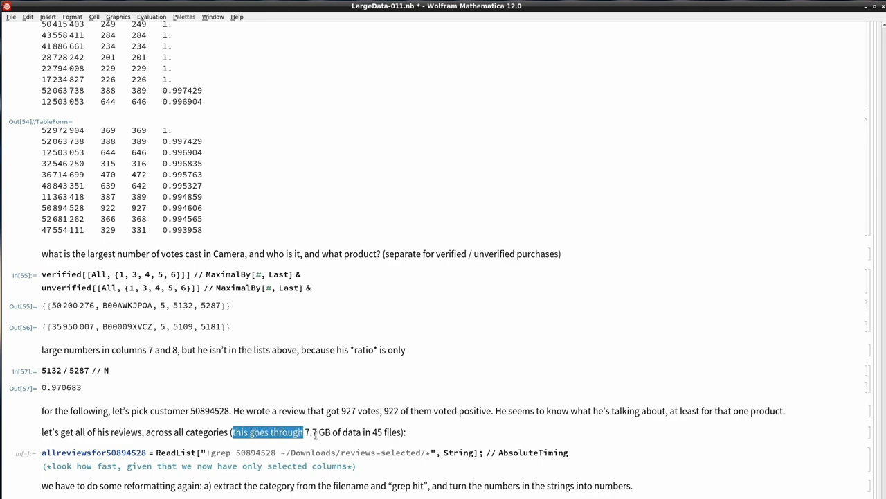
{"action": "left_click", "coordinate": [313, 432]}
{"action": "left_click", "coordinate": [96, 451]}
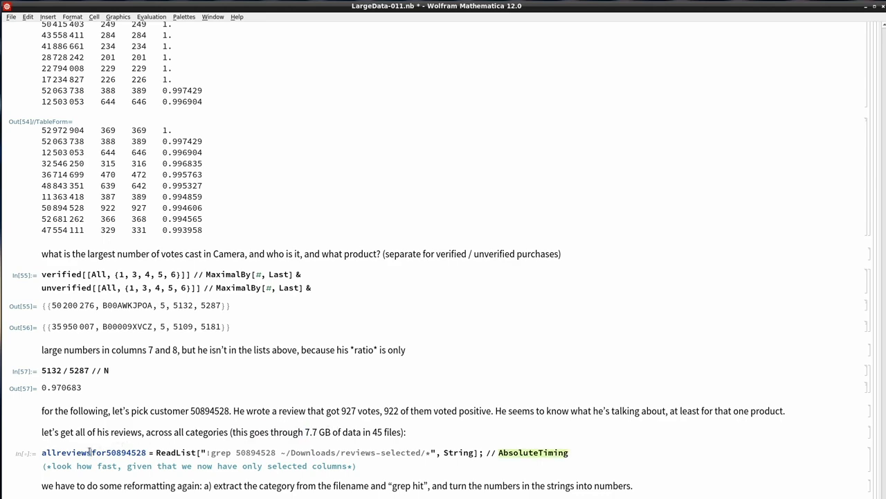
{"action": "key", "text": "shift+Return"}
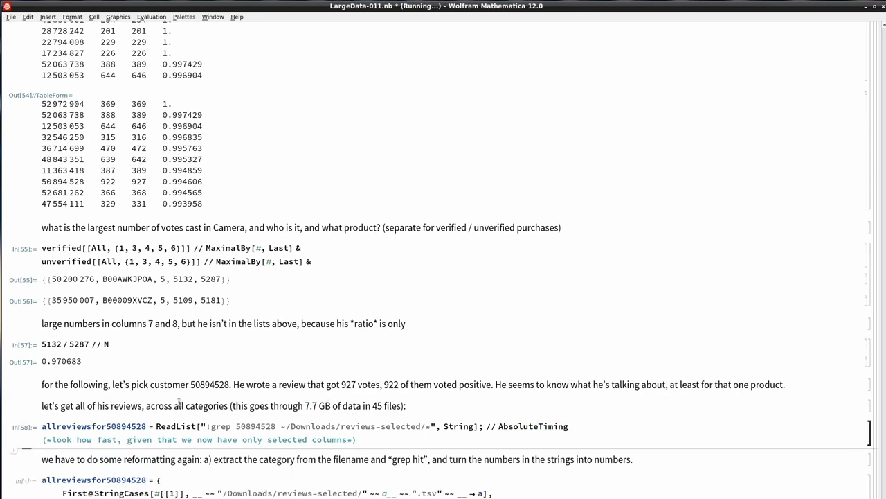
Point out the customer id, the all-files wildcard and the 7.7 GB data size.
{"action": "scroll", "coordinate": [178, 401], "scroll_direction": "down", "scroll_amount": 1}
{"action": "left_click", "coordinate": [236, 429]}
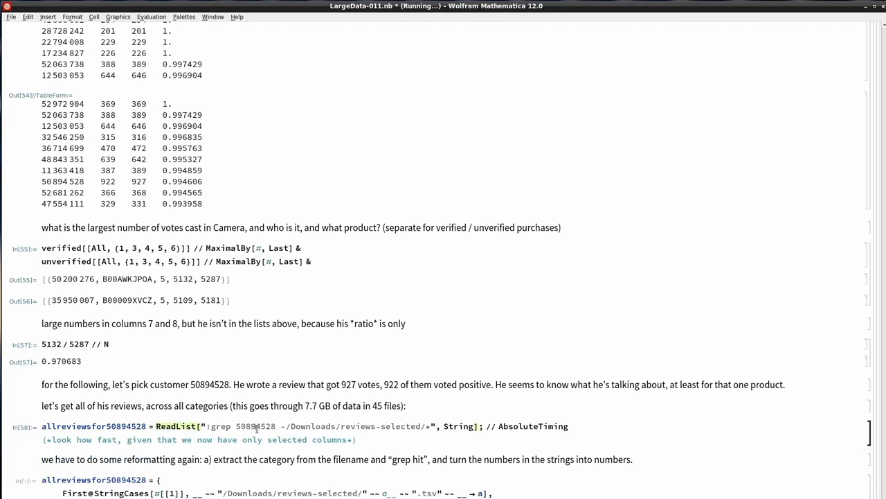
{"action": "double_click", "coordinate": [256, 426]}
{"action": "double_click", "coordinate": [429, 426]}
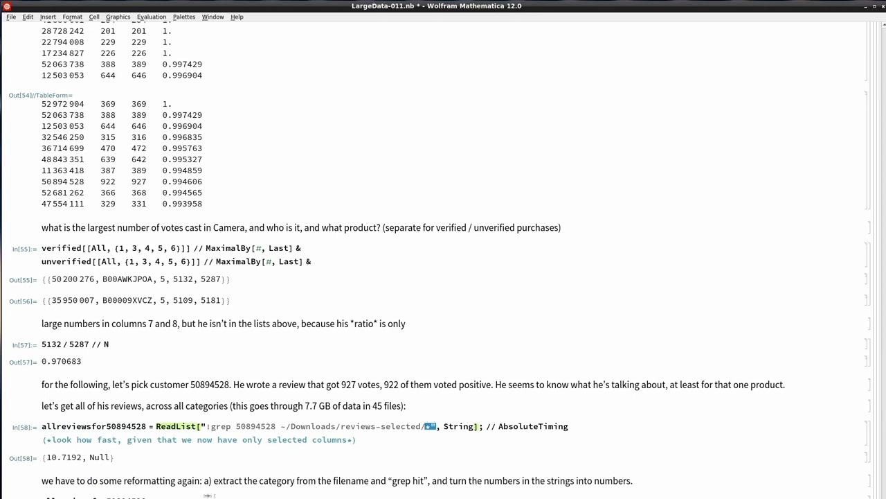
{"action": "left_click", "coordinate": [69, 471]}
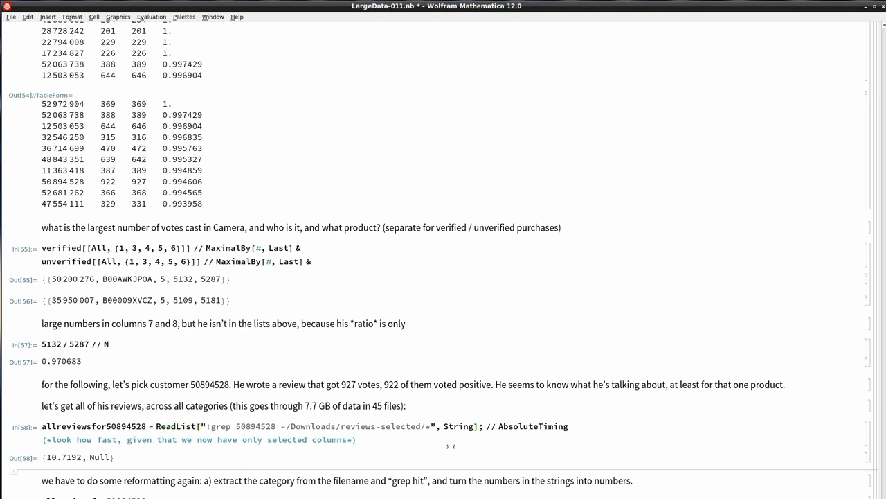
{"action": "left_click_drag", "start_coordinate": [305, 405], "coordinate": [317, 405]}
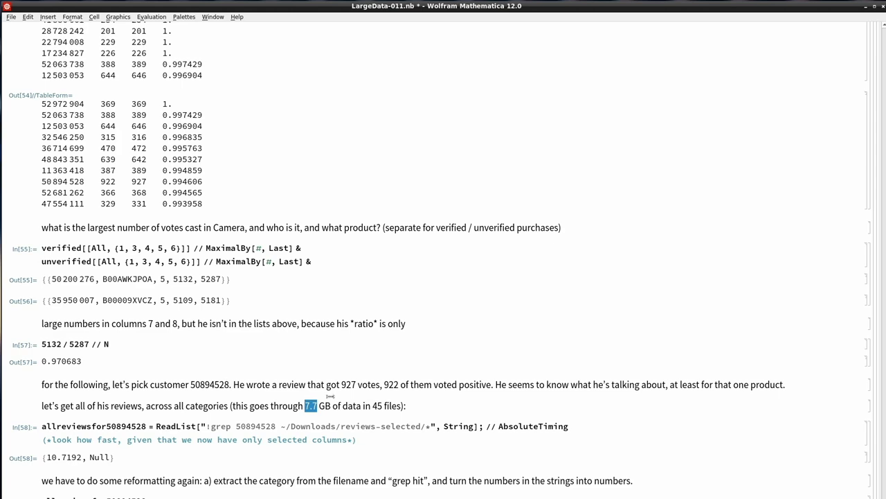
{"action": "scroll", "coordinate": [169, 384], "scroll_direction": "down", "scroll_amount": 3}
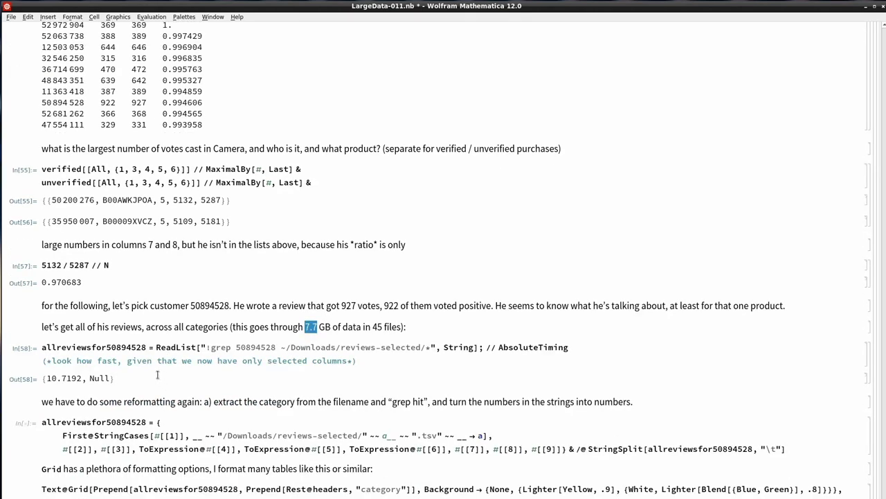
{"action": "left_click", "coordinate": [135, 433]}
Run the reformatting cell, explaining the String read type and ToExpression conversions of columns 4–6.
{"action": "key", "text": "shift+Return"}
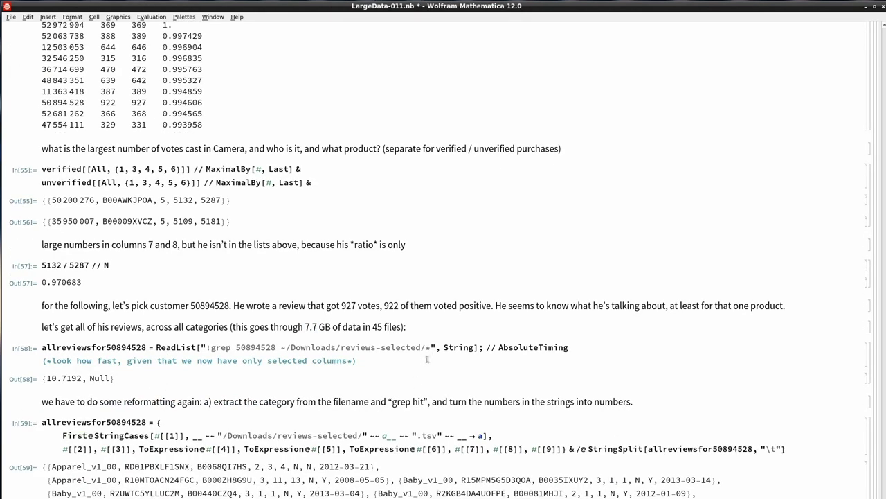
{"action": "double_click", "coordinate": [454, 349]}
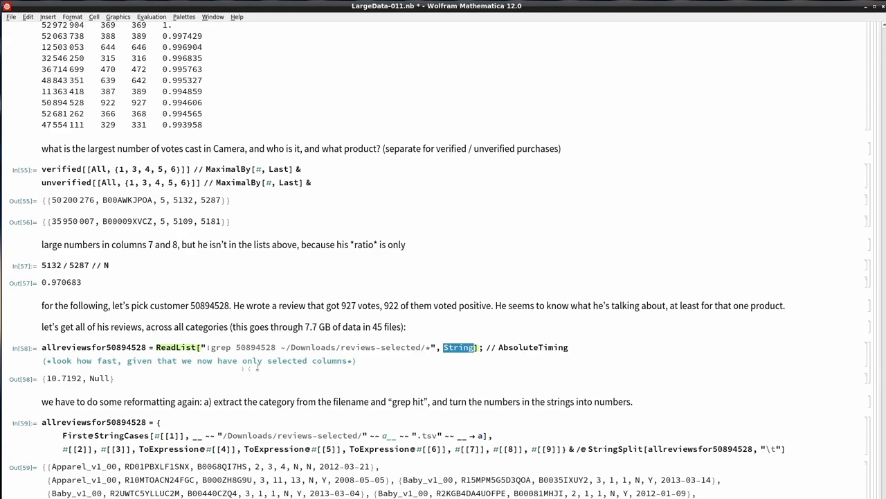
{"action": "scroll", "coordinate": [256, 368], "scroll_direction": "down", "scroll_amount": 10}
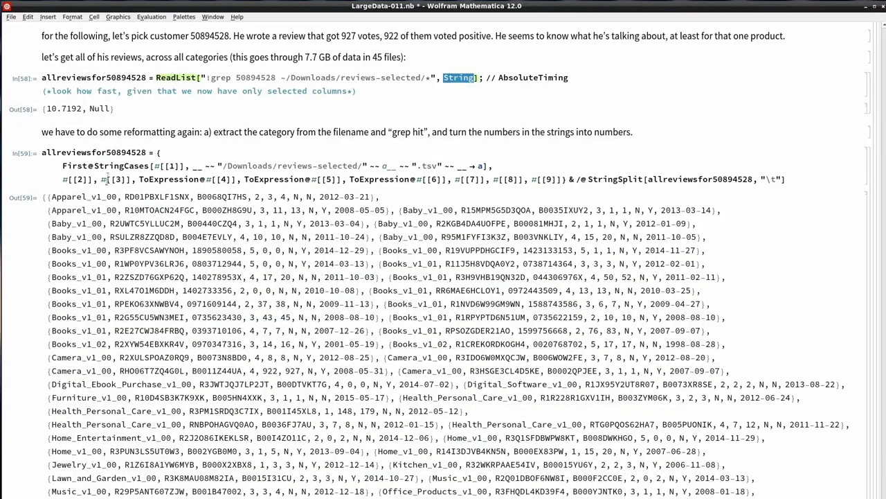
{"action": "double_click", "coordinate": [170, 180]}
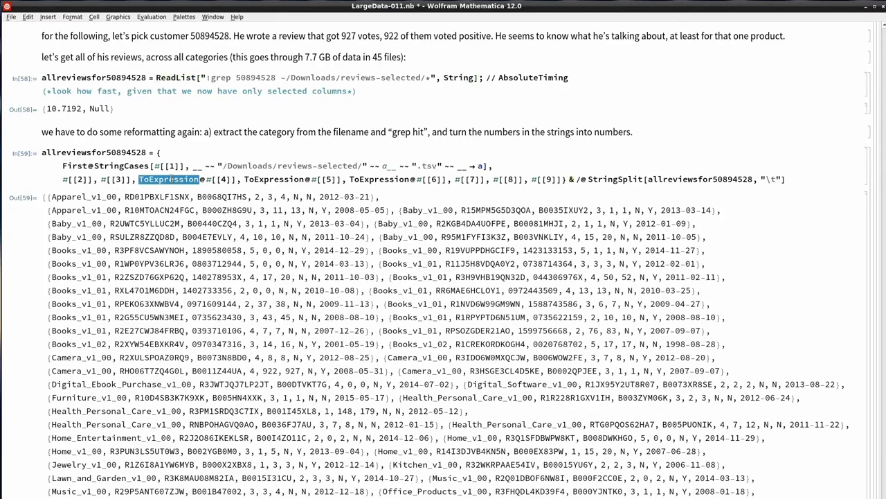
{"action": "left_click_drag", "start_coordinate": [201, 179], "coordinate": [382, 179]}
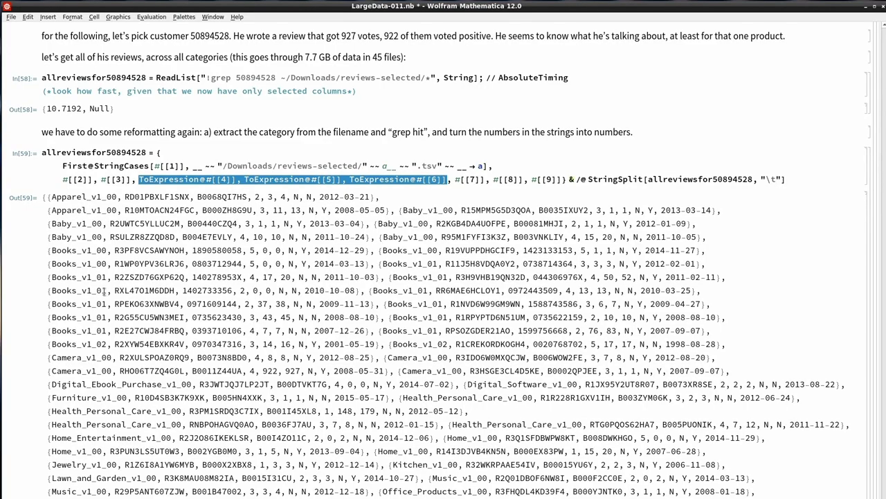
{"action": "scroll", "coordinate": [106, 290], "scroll_direction": "down", "scroll_amount": 7}
{"action": "scroll", "coordinate": [112, 294], "scroll_direction": "down", "scroll_amount": 2}
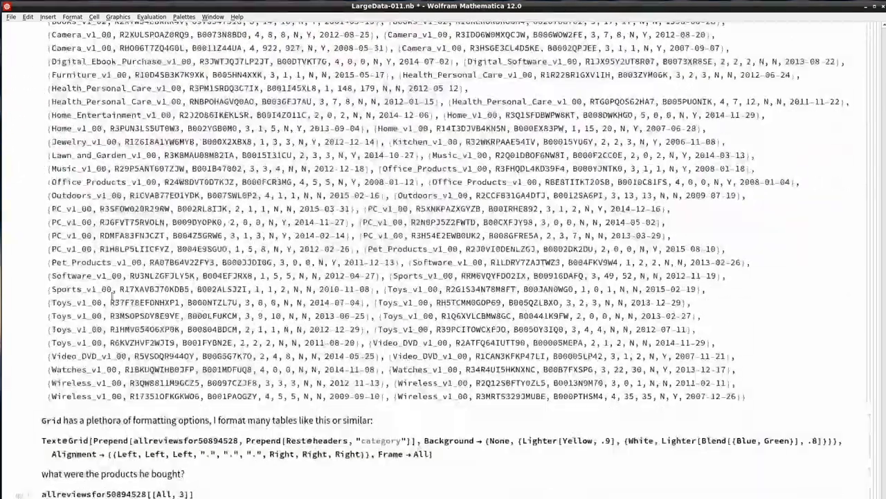
{"action": "left_click", "coordinate": [159, 444]}
{"action": "key", "text": "shift+Return"}
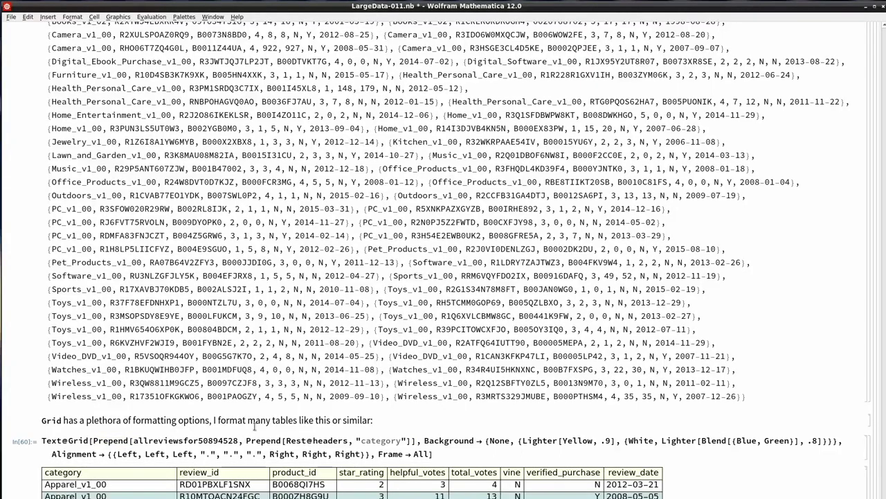
{"action": "scroll", "coordinate": [254, 426], "scroll_direction": "down", "scroll_amount": 8}
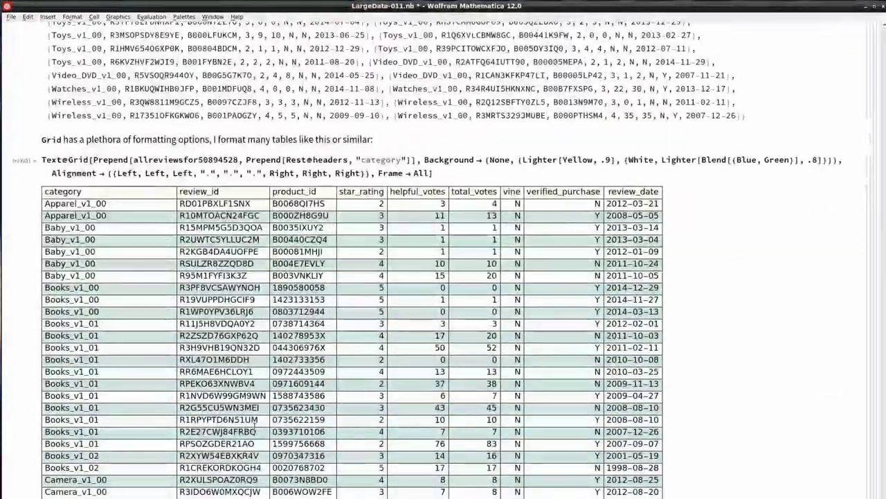
{"action": "scroll", "coordinate": [254, 423], "scroll_direction": "down", "scroll_amount": 3}
{"action": "scroll", "coordinate": [254, 428], "scroll_direction": "down", "scroll_amount": 2}
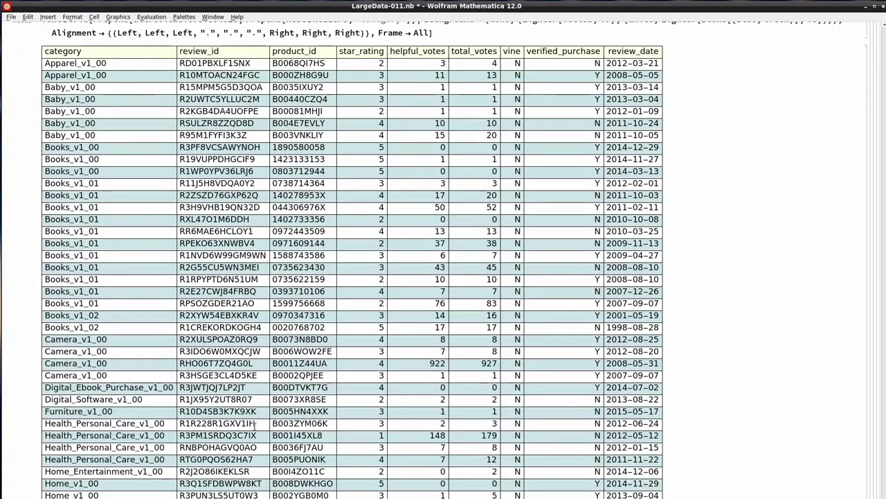
{"action": "scroll", "coordinate": [254, 423], "scroll_direction": "up", "scroll_amount": 3}
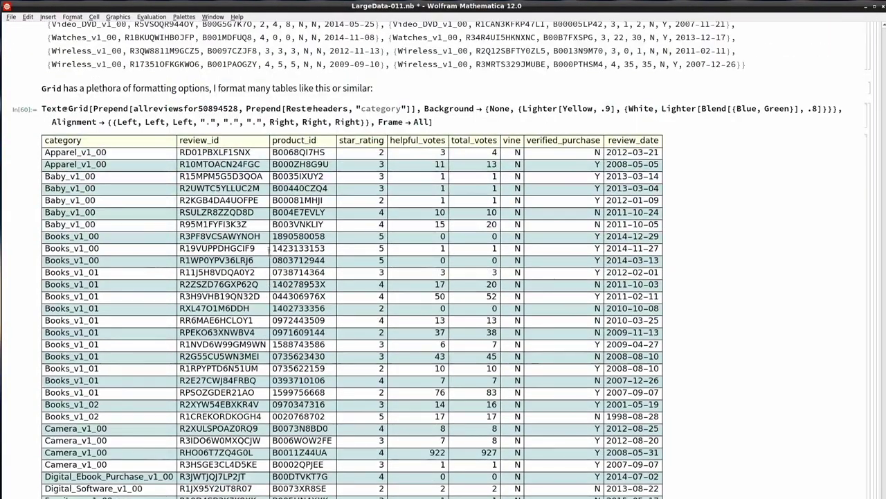
{"action": "left_click", "coordinate": [161, 108]}
{"action": "triple_click", "coordinate": [161, 109]}
{"action": "left_click", "coordinate": [161, 109]}
{"action": "double_click", "coordinate": [161, 109]}
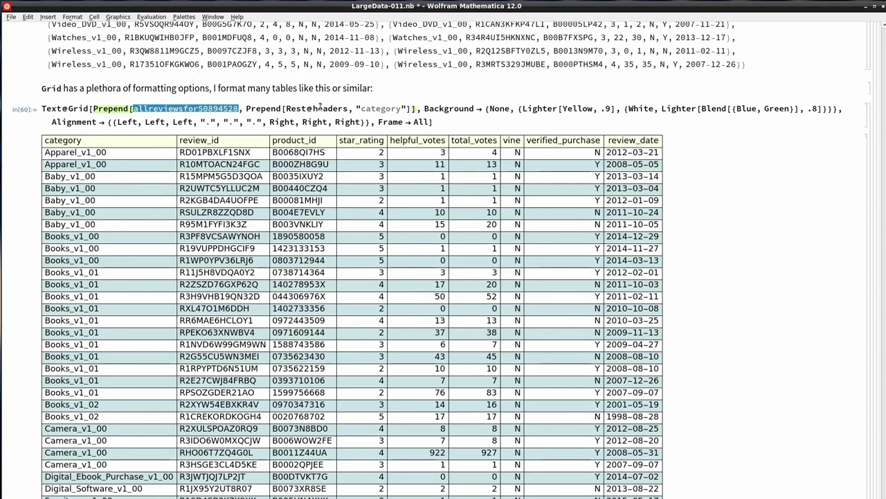
{"action": "left_click", "coordinate": [297, 109]}
{"action": "double_click", "coordinate": [296, 109]}
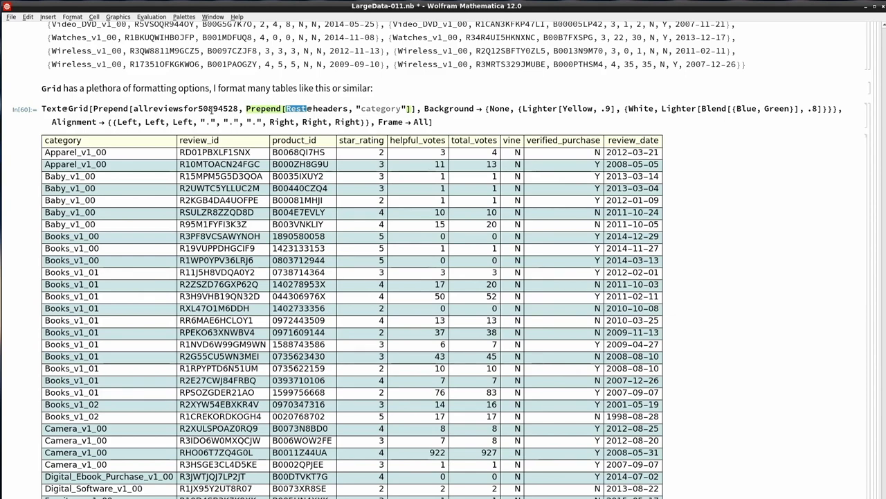
{"action": "double_click", "coordinate": [374, 109]}
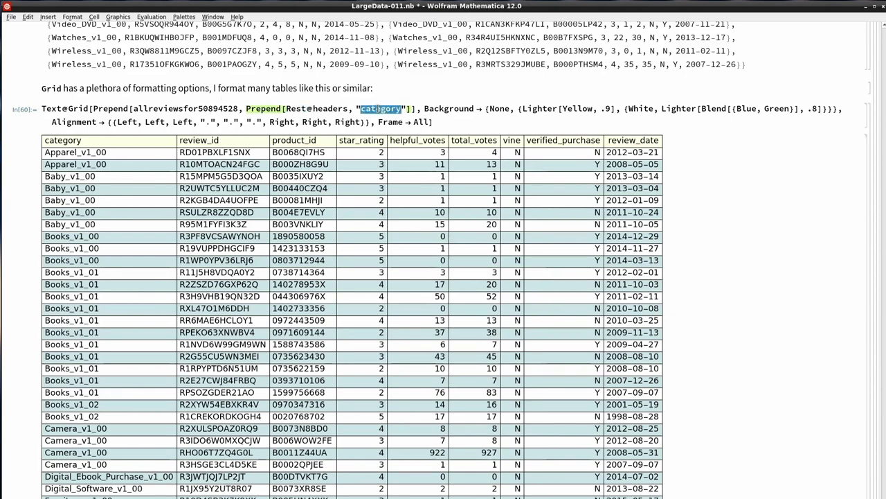
{"action": "triple_click", "coordinate": [251, 110]}
{"action": "left_click", "coordinate": [297, 109]}
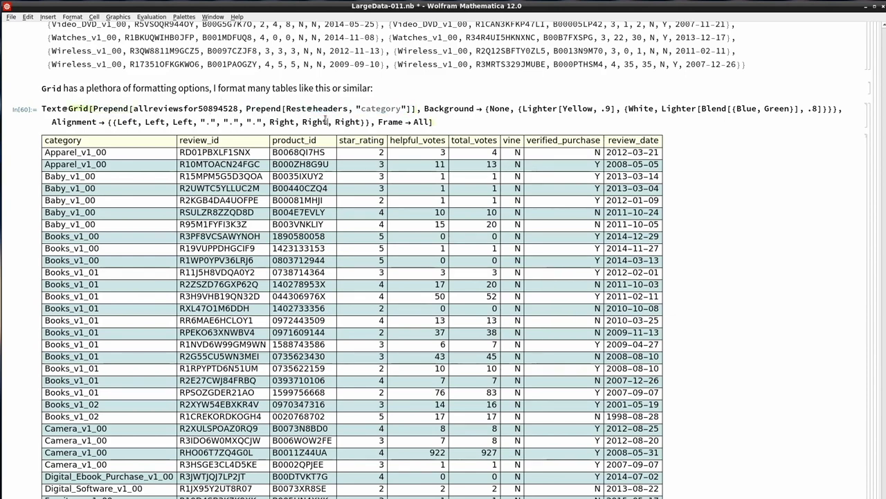
{"action": "double_click", "coordinate": [291, 108]}
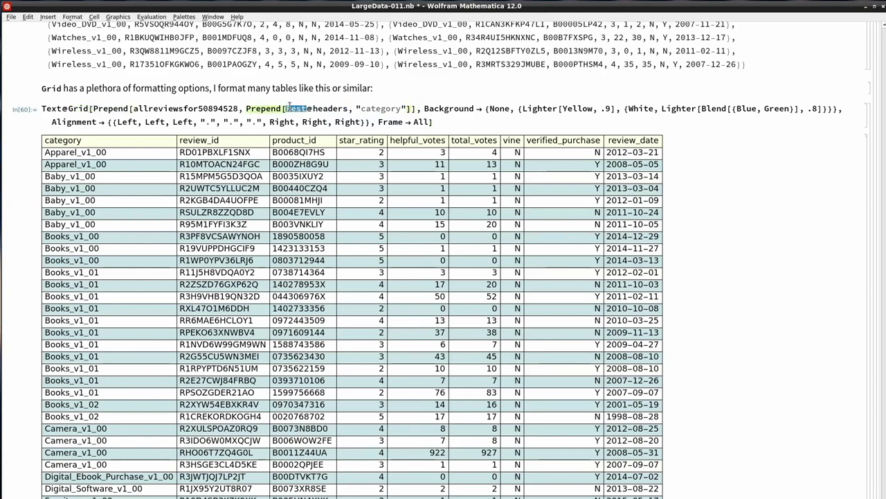
{"action": "triple_click", "coordinate": [255, 108]}
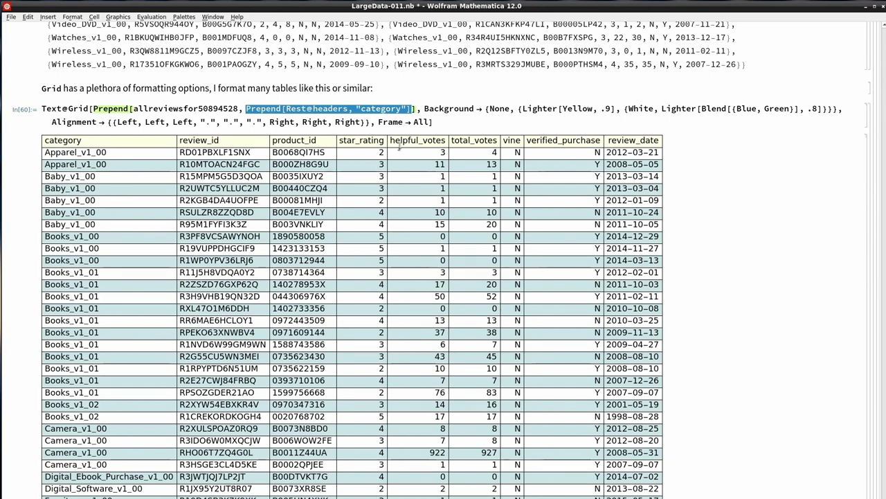
{"action": "triple_click", "coordinate": [442, 108]}
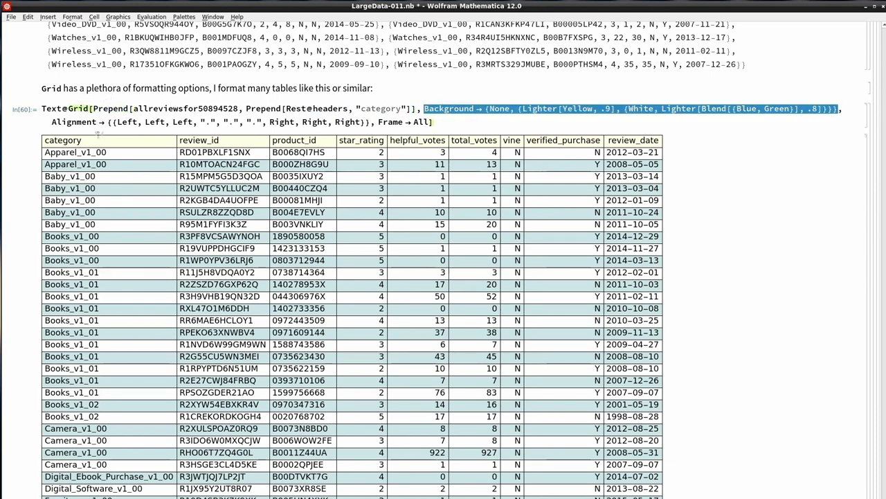
{"action": "left_click", "coordinate": [78, 121]}
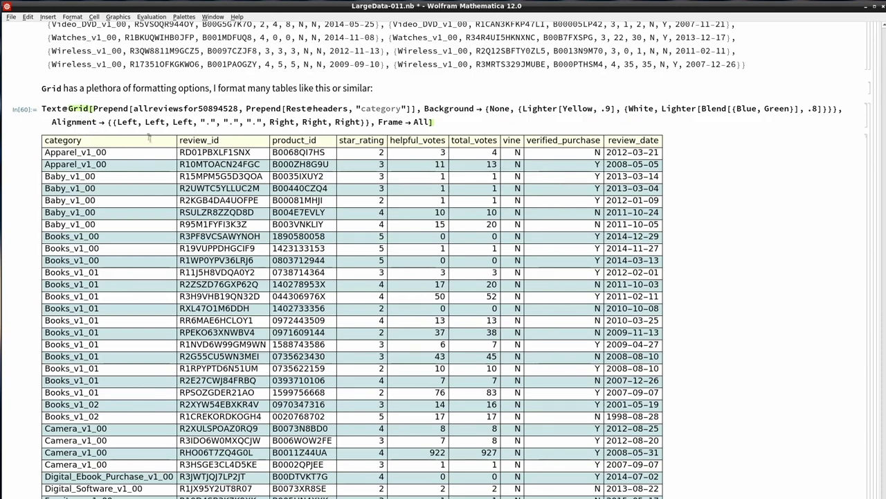
{"action": "left_click", "coordinate": [112, 122]}
{"action": "left_click", "coordinate": [116, 122]}
{"action": "left_click_drag", "start_coordinate": [119, 122], "coordinate": [183, 122]}
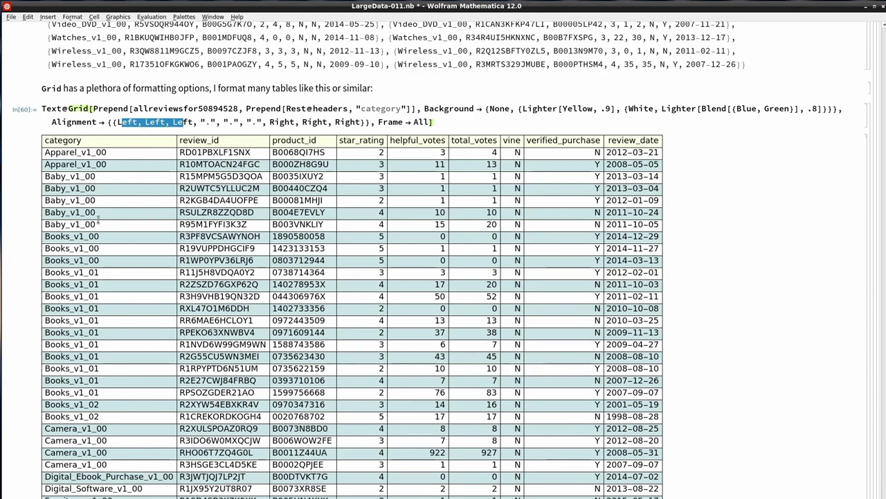
{"action": "left_click", "coordinate": [90, 212]}
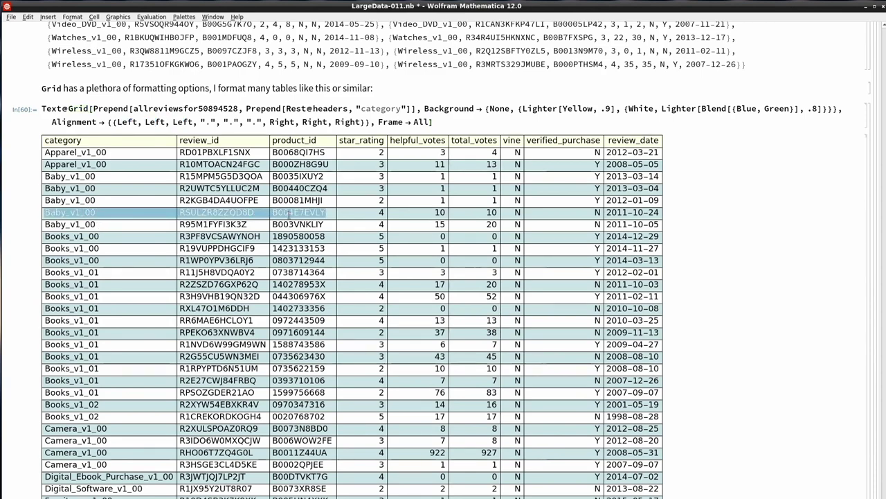
{"action": "left_click_drag", "start_coordinate": [75, 224], "coordinate": [305, 226]}
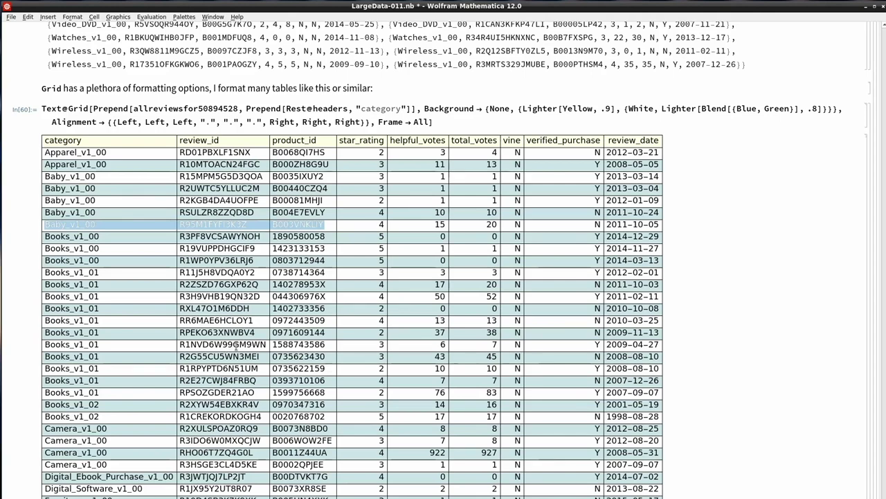
{"action": "left_click_drag", "start_coordinate": [201, 122], "coordinate": [263, 122]}
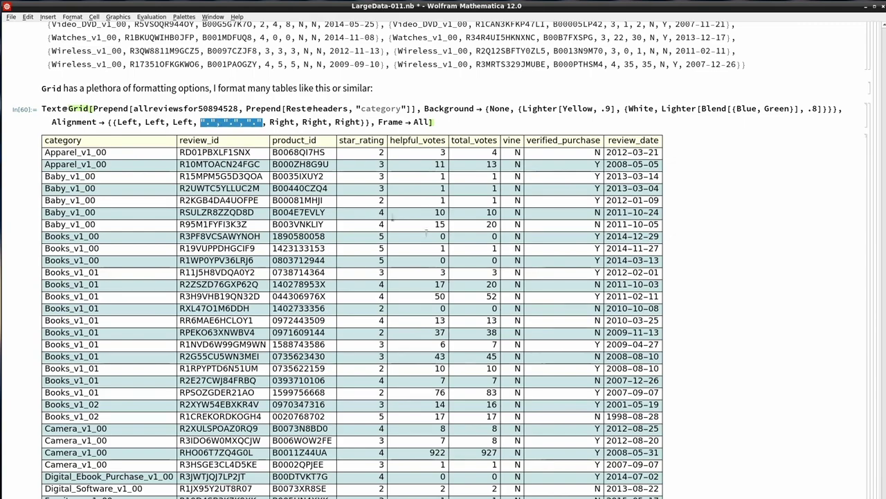
{"action": "scroll", "coordinate": [427, 364], "scroll_direction": "down", "scroll_amount": 5}
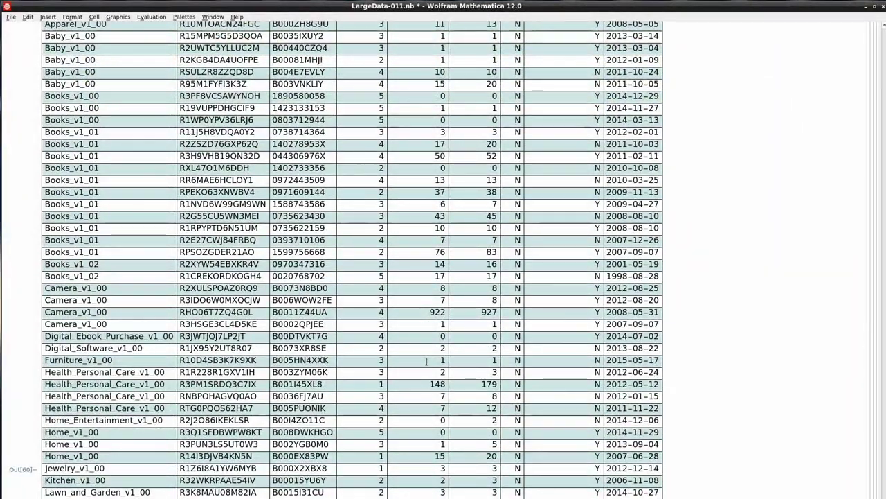
{"action": "scroll", "coordinate": [427, 360], "scroll_direction": "up", "scroll_amount": 1}
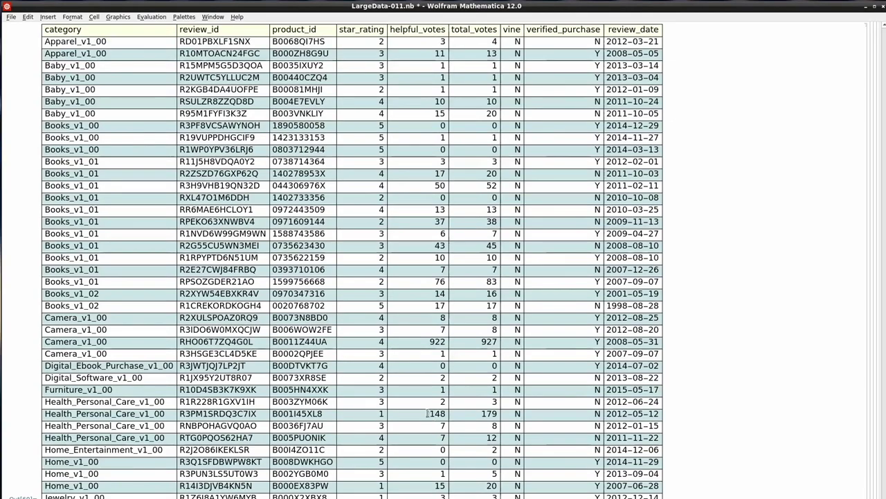
{"action": "scroll", "coordinate": [433, 414], "scroll_direction": "up", "scroll_amount": 4}
{"action": "left_click", "coordinate": [284, 131]}
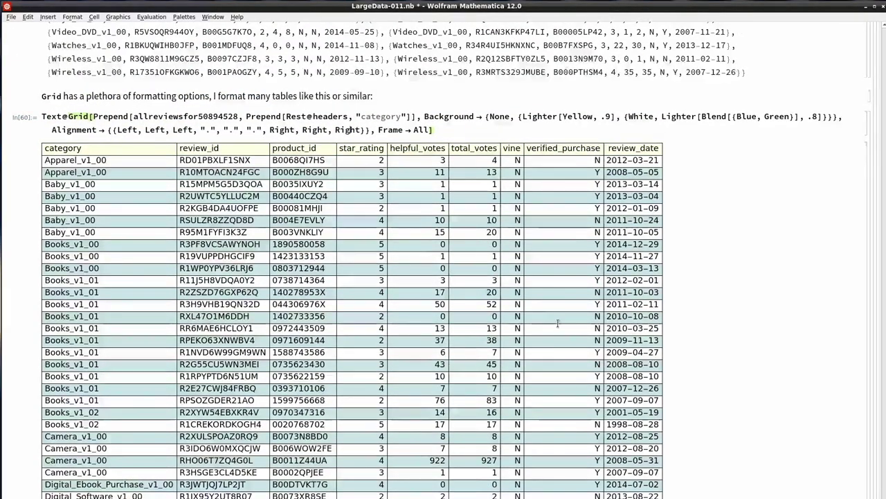
Select cells of a Books_v1_01 row and the 2012-02-01 review date in the table.
{"action": "scroll", "coordinate": [557, 323], "scroll_direction": "down", "scroll_amount": 3}
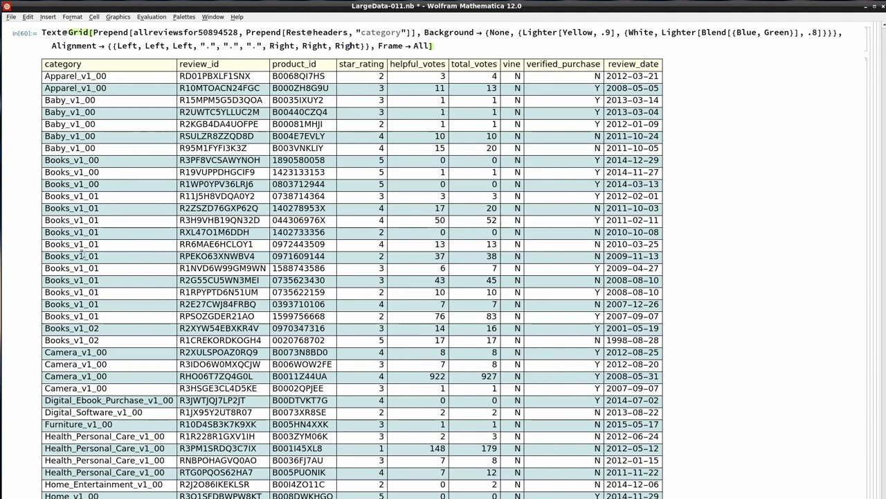
{"action": "left_click_drag", "start_coordinate": [46, 254], "coordinate": [315, 262]}
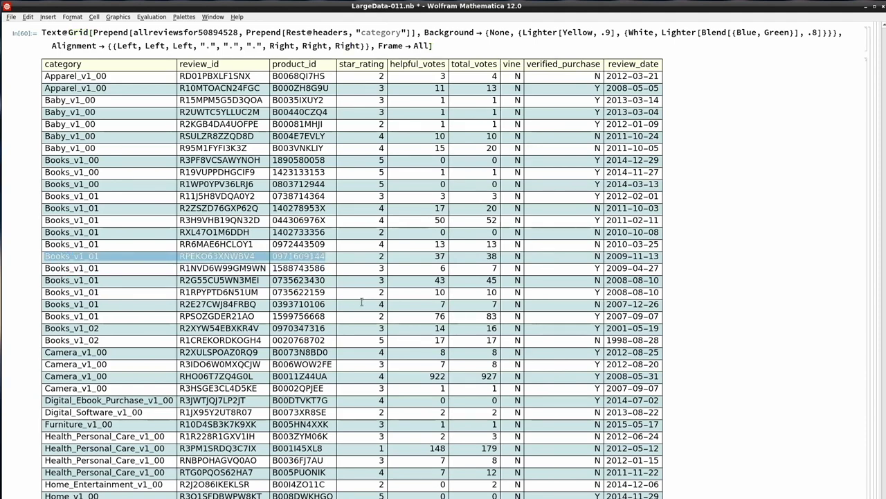
{"action": "left_click_drag", "start_coordinate": [514, 255], "coordinate": [590, 257]}
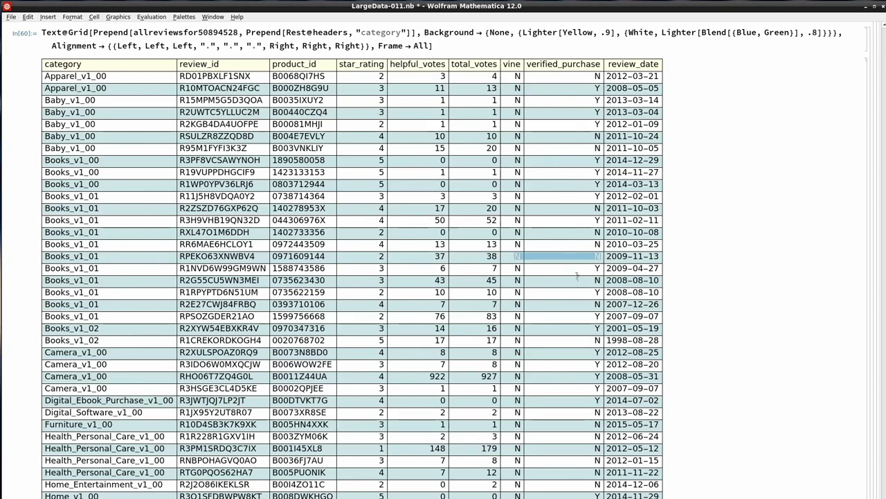
{"action": "left_click_drag", "start_coordinate": [623, 197], "coordinate": [657, 195]}
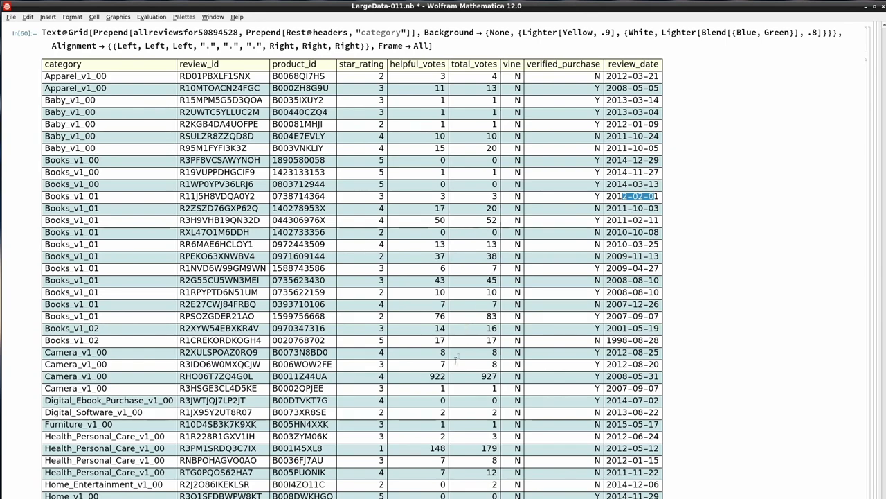
Point out the Grid code's Prepend header, Background rule and "." Alignment entries.
{"action": "scroll", "coordinate": [351, 332], "scroll_direction": "up", "scroll_amount": 3}
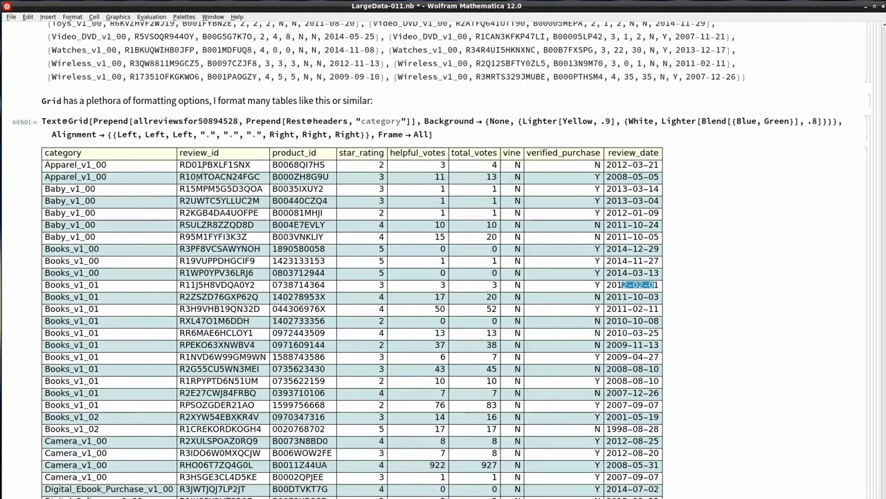
{"action": "triple_click", "coordinate": [250, 121]}
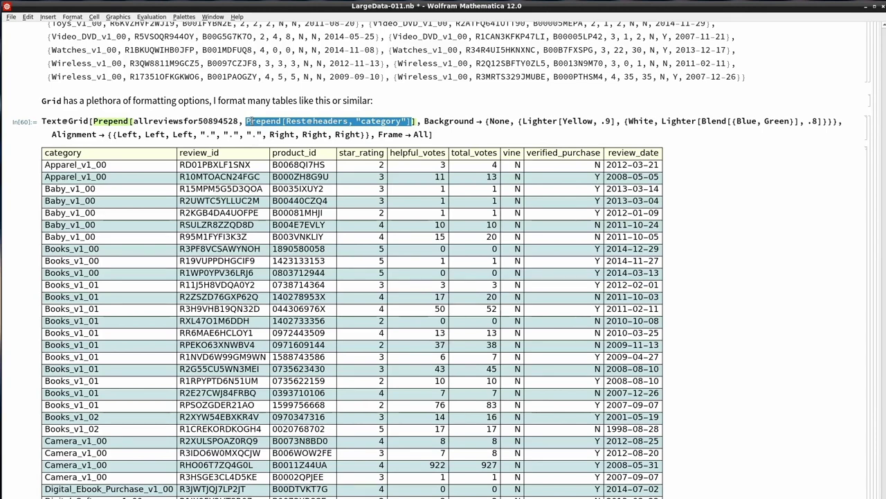
{"action": "double_click", "coordinate": [298, 121]}
{"action": "triple_click", "coordinate": [253, 122]}
{"action": "triple_click", "coordinate": [426, 121]}
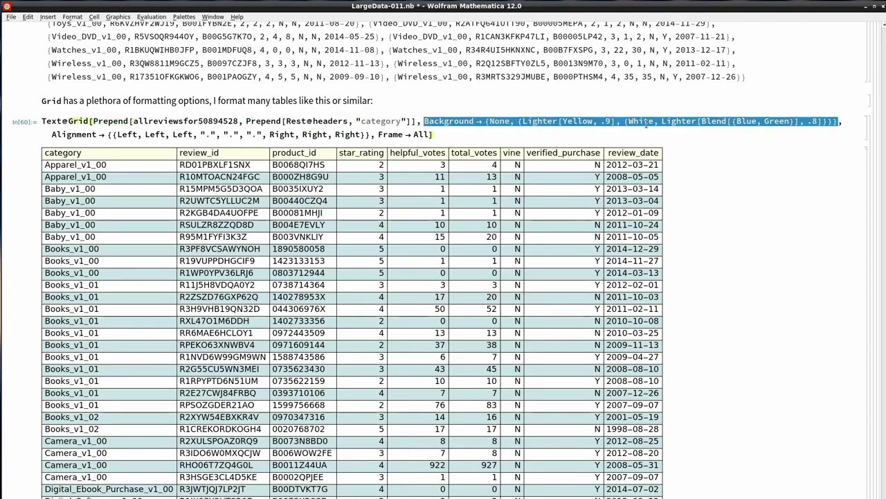
{"action": "triple_click", "coordinate": [61, 134]}
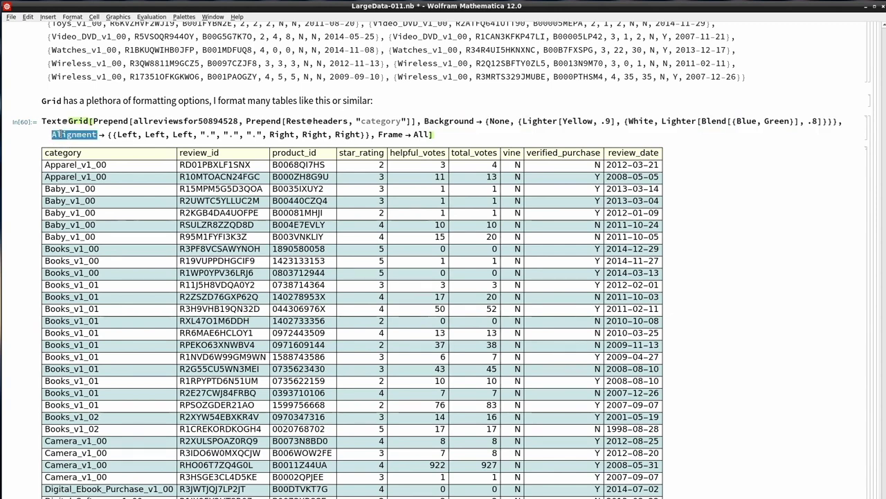
{"action": "left_click", "coordinate": [107, 134]}
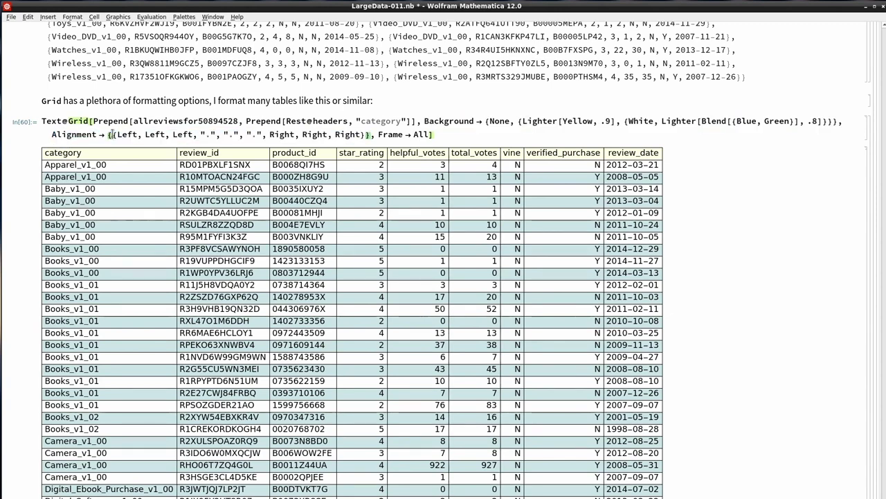
{"action": "left_click", "coordinate": [112, 134]}
{"action": "left_click_drag", "start_coordinate": [201, 134], "coordinate": [264, 134]}
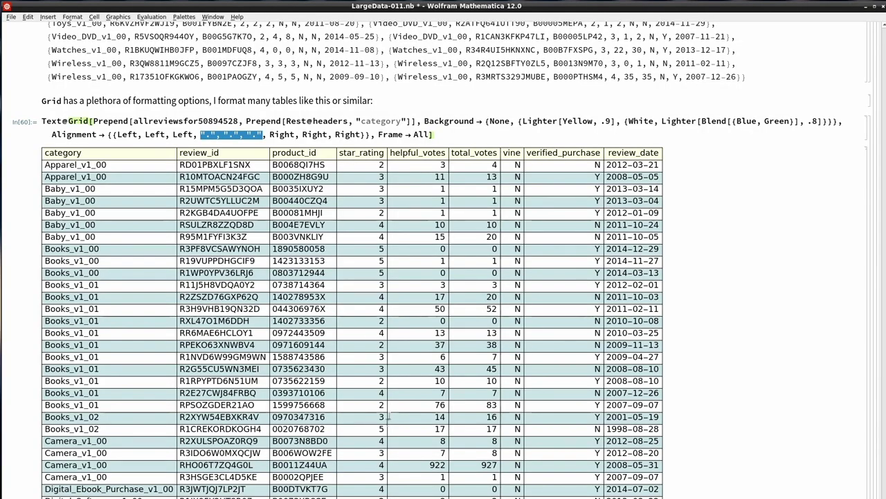
Put the cursor in the allreviewsfor50894528[[All, 3]] product-list cell.
{"action": "scroll", "coordinate": [429, 369], "scroll_direction": "down", "scroll_amount": 10}
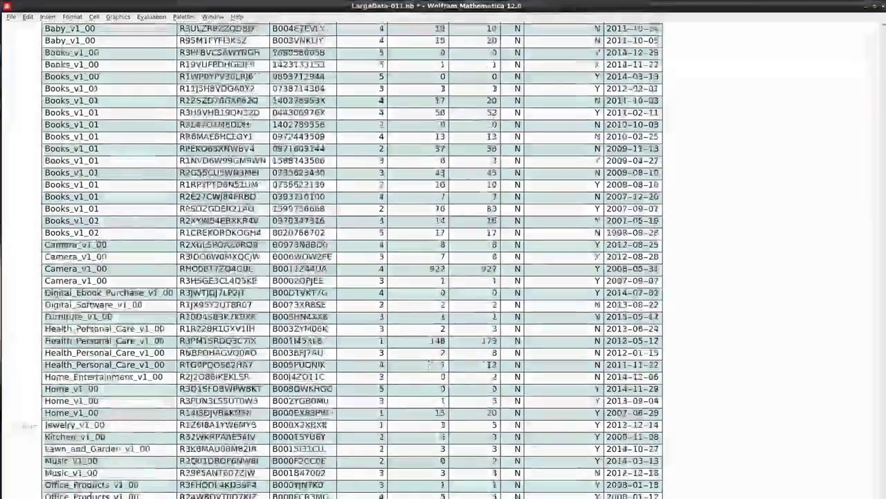
{"action": "scroll", "coordinate": [429, 368], "scroll_direction": "down", "scroll_amount": 3}
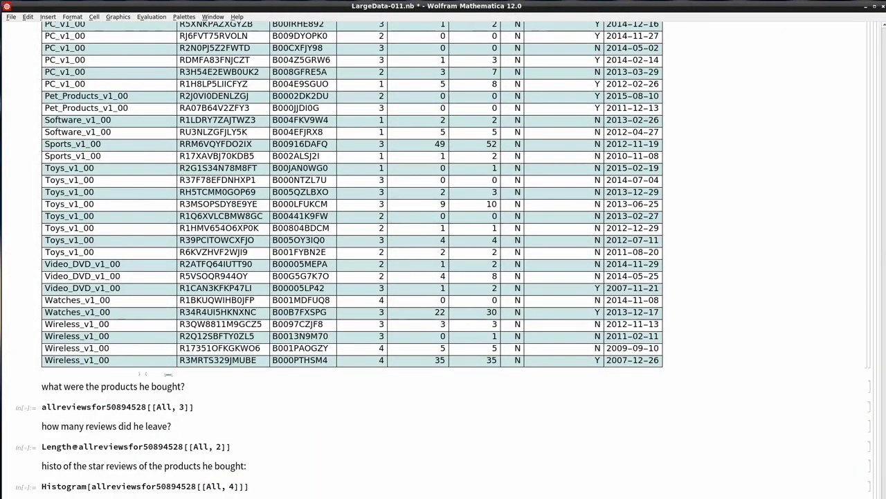
{"action": "left_click", "coordinate": [205, 406]}
List the product IDs he bought from column 3.
{"action": "key", "text": "shift+Return"}
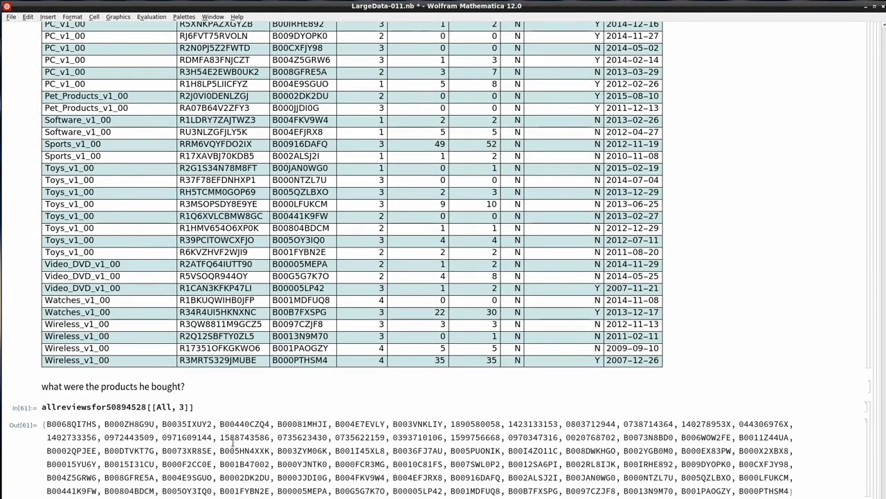
{"action": "scroll", "coordinate": [219, 424], "scroll_direction": "down", "scroll_amount": 1}
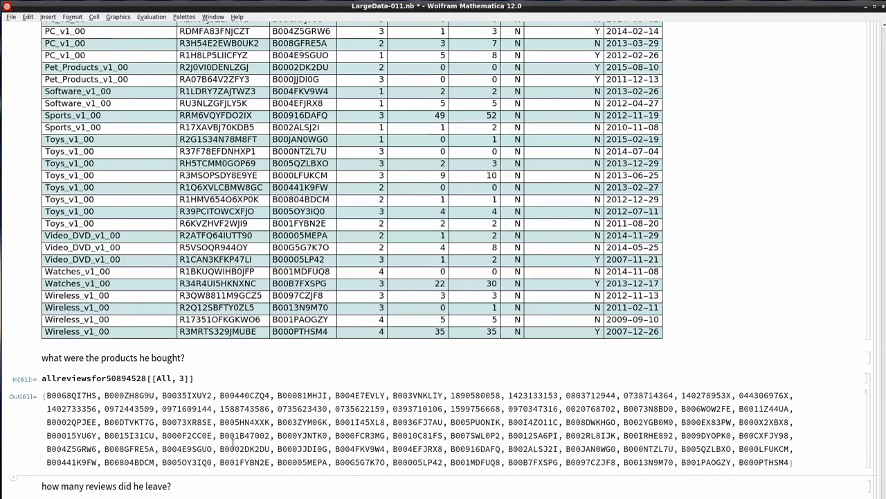
{"action": "scroll", "coordinate": [234, 441], "scroll_direction": "down", "scroll_amount": 1}
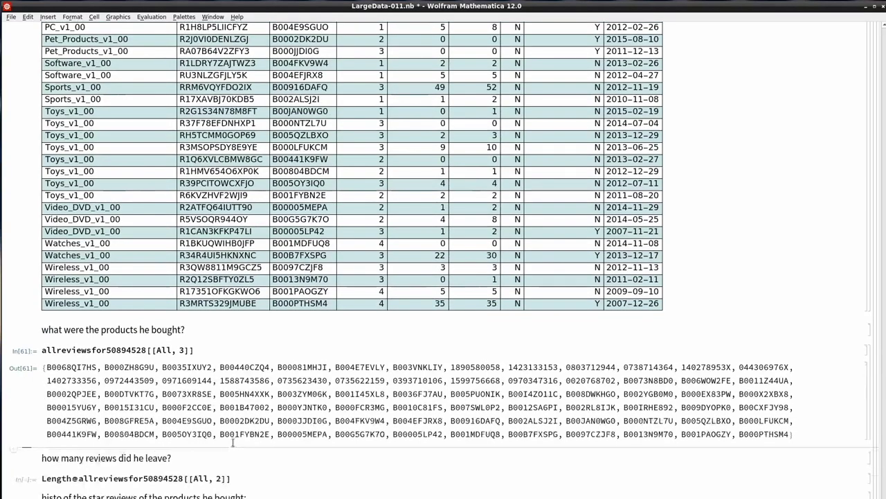
Count his 78 reviews and plot the star-rating histogram peaking at 3 stars.
{"action": "left_click", "coordinate": [259, 477]}
{"action": "key", "text": "shift+Return"}
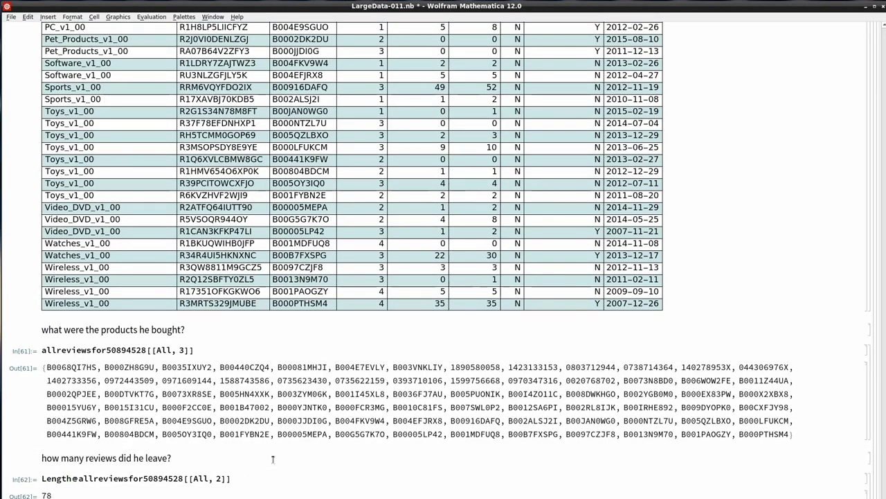
{"action": "scroll", "coordinate": [274, 457], "scroll_direction": "down", "scroll_amount": 2}
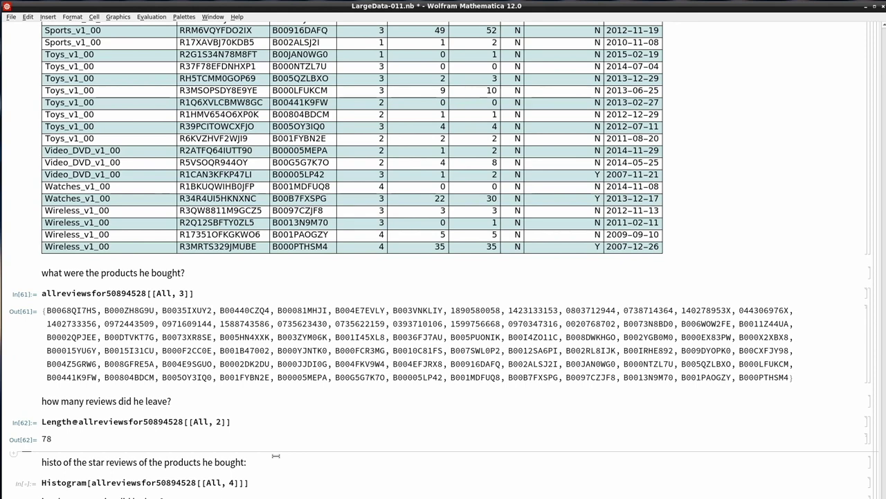
{"action": "scroll", "coordinate": [276, 455], "scroll_direction": "down", "scroll_amount": 1}
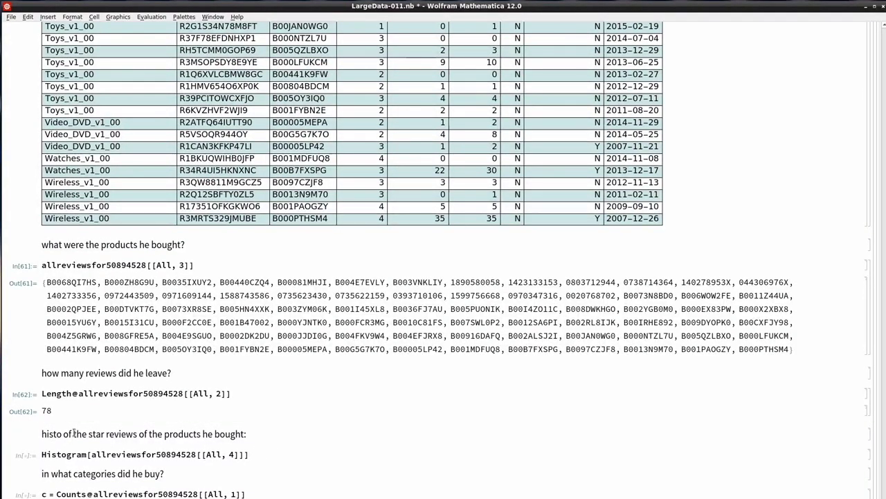
{"action": "key", "text": "shift+Return"}
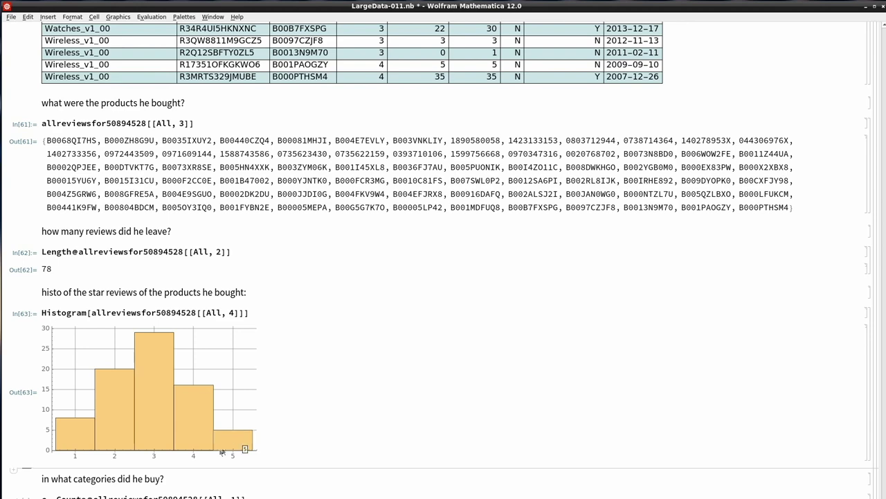
Evaluate the c = Counts@... category-count cell and select its whole output.
{"action": "scroll", "coordinate": [90, 469], "scroll_direction": "down", "scroll_amount": 5}
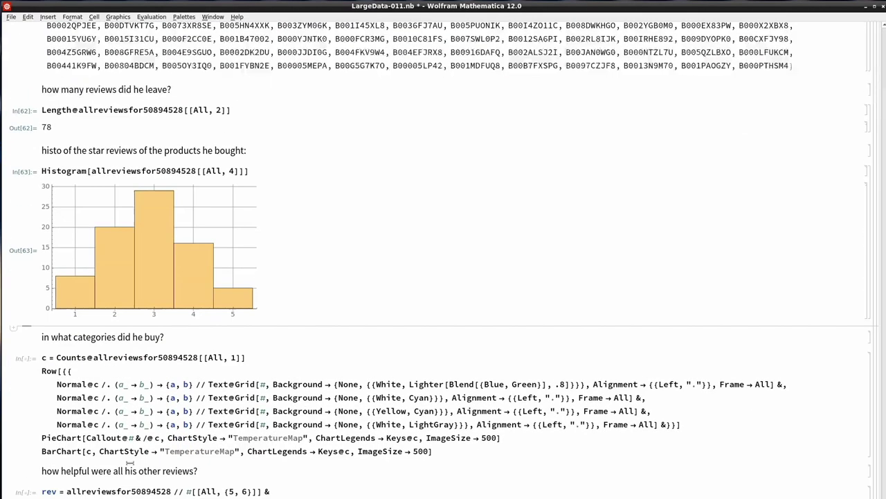
{"action": "left_click", "coordinate": [74, 358]}
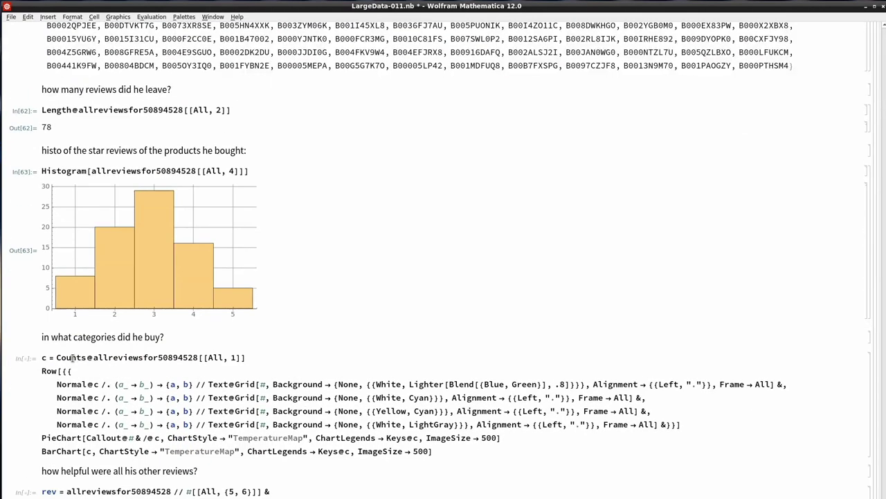
{"action": "key", "text": "shift+Return"}
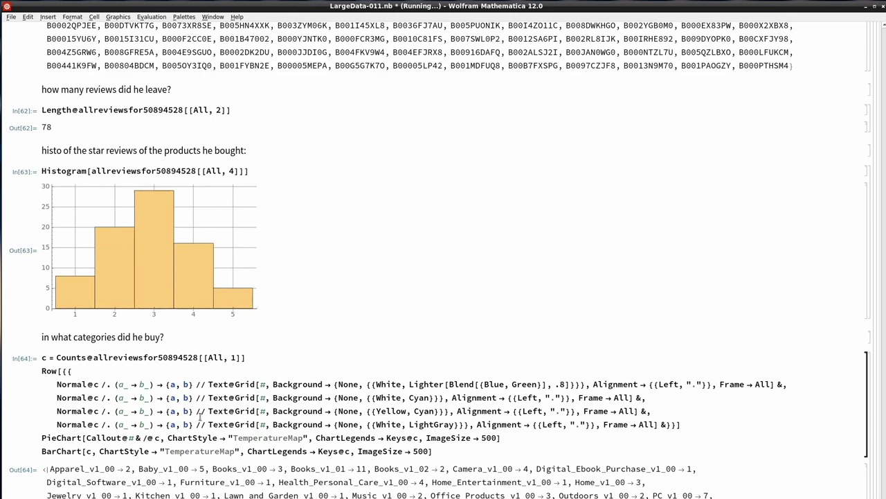
{"action": "scroll", "coordinate": [199, 417], "scroll_direction": "down", "scroll_amount": 1}
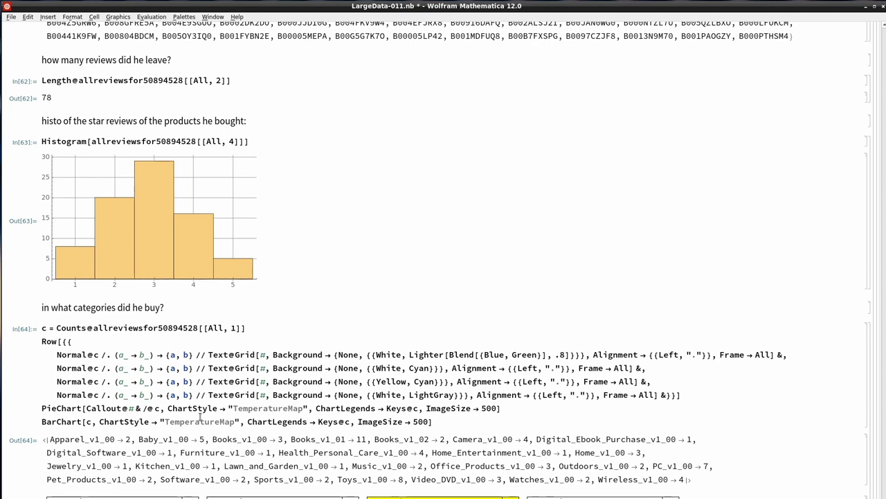
{"action": "left_click", "coordinate": [72, 429]}
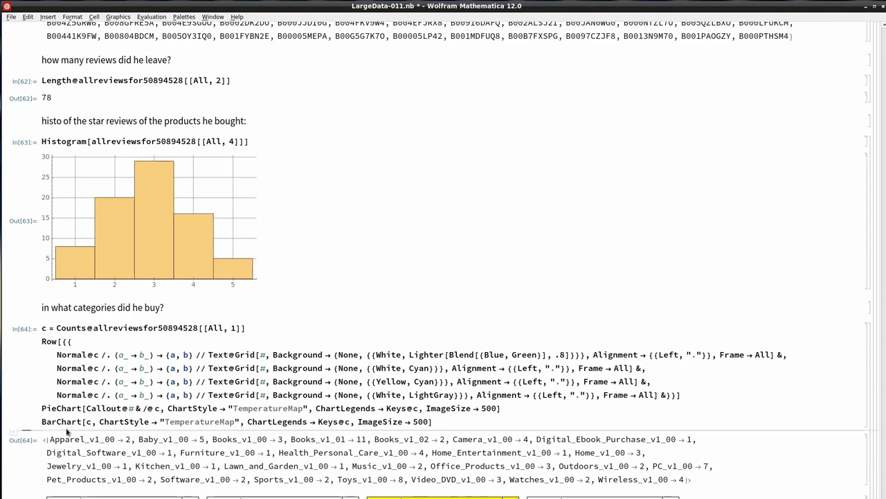
{"action": "left_click_drag", "start_coordinate": [41, 439], "coordinate": [728, 479]}
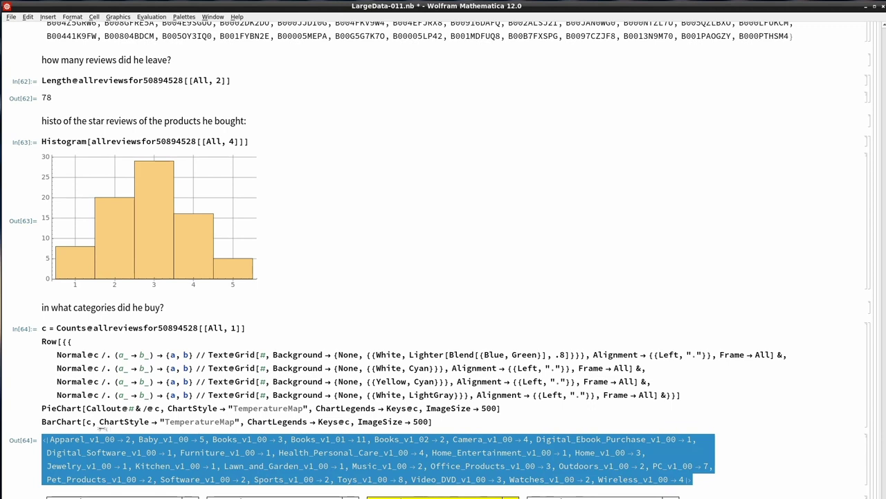
{"action": "left_click", "coordinate": [73, 421]}
{"action": "left_click", "coordinate": [63, 431]}
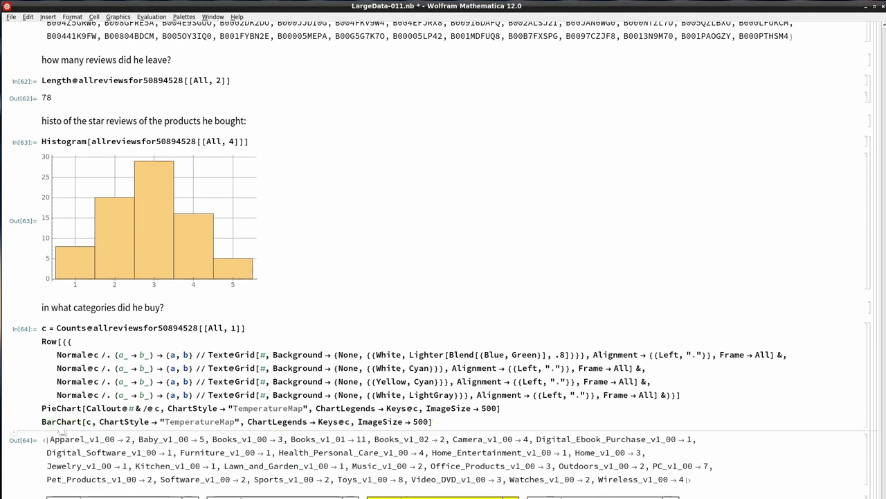
Point out the counts Apparel_v1_00 2, Baby_v1_00 5, Books_v1_01 11 and Camera_v1_00 4.
{"action": "double_click", "coordinate": [127, 438]}
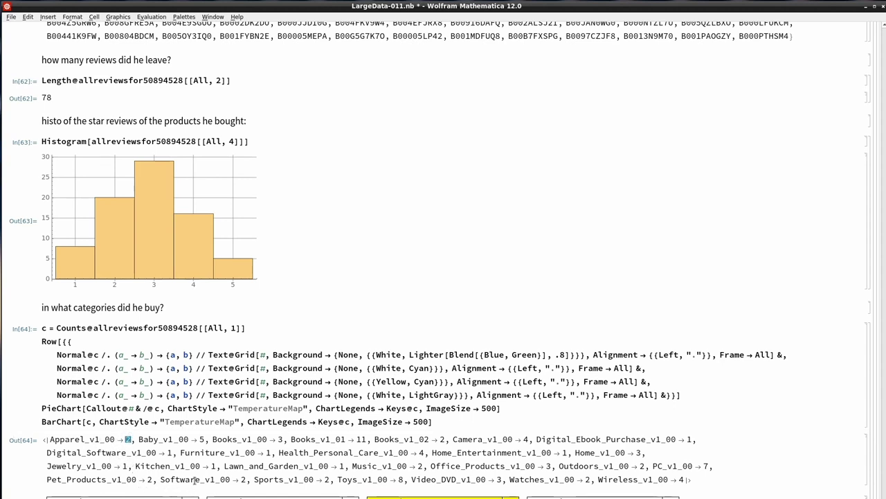
{"action": "double_click", "coordinate": [202, 439]}
{"action": "left_click_drag", "start_coordinate": [212, 438], "coordinate": [277, 438]}
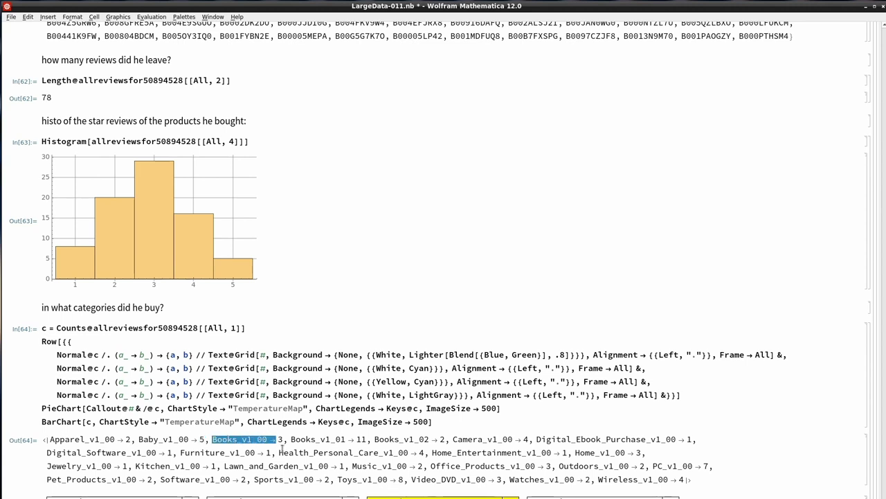
{"action": "left_click", "coordinate": [279, 441]}
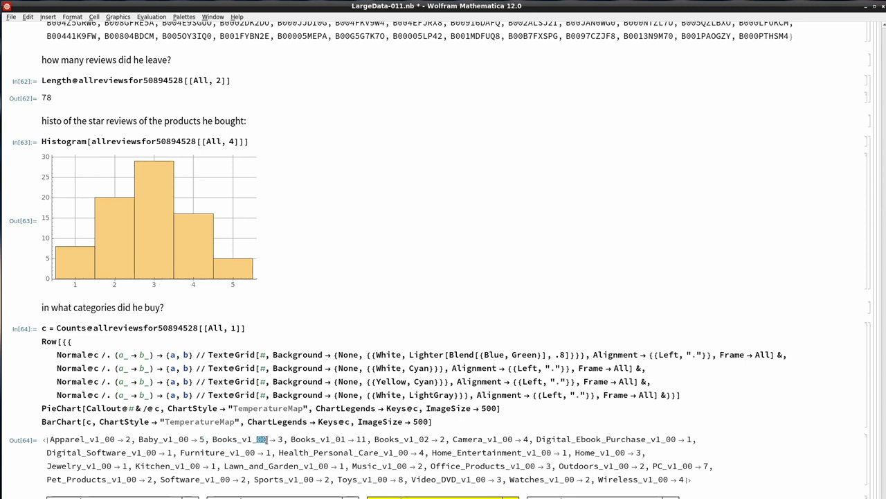
{"action": "double_click", "coordinate": [361, 439]}
{"action": "double_click", "coordinate": [339, 439]}
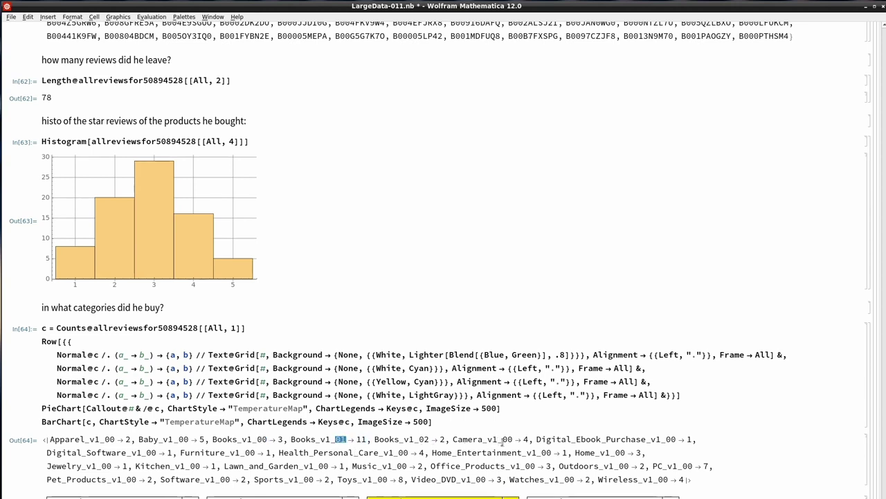
{"action": "double_click", "coordinate": [527, 439]}
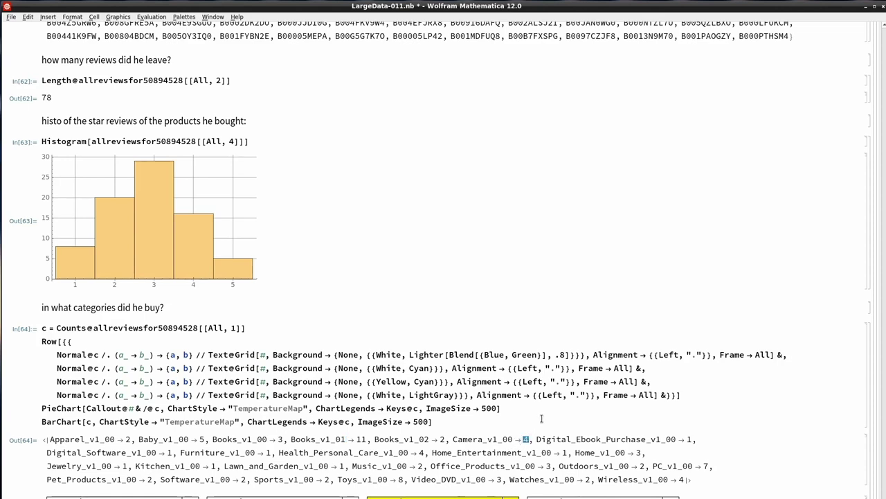
{"action": "scroll", "coordinate": [355, 408], "scroll_direction": "down", "scroll_amount": 1}
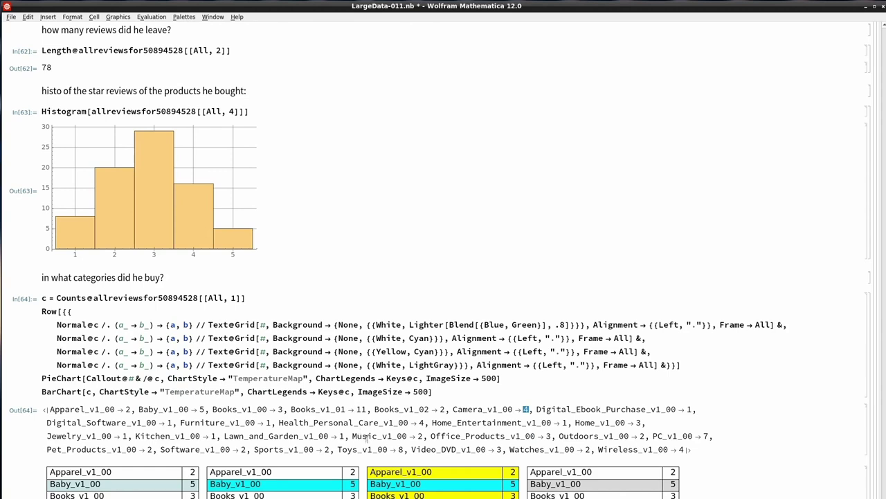
{"action": "left_click_drag", "start_coordinate": [424, 436], "coordinate": [358, 432]}
{"action": "left_click_drag", "start_coordinate": [430, 435], "coordinate": [549, 450]}
{"action": "scroll", "coordinate": [331, 428], "scroll_direction": "down", "scroll_amount": 5}
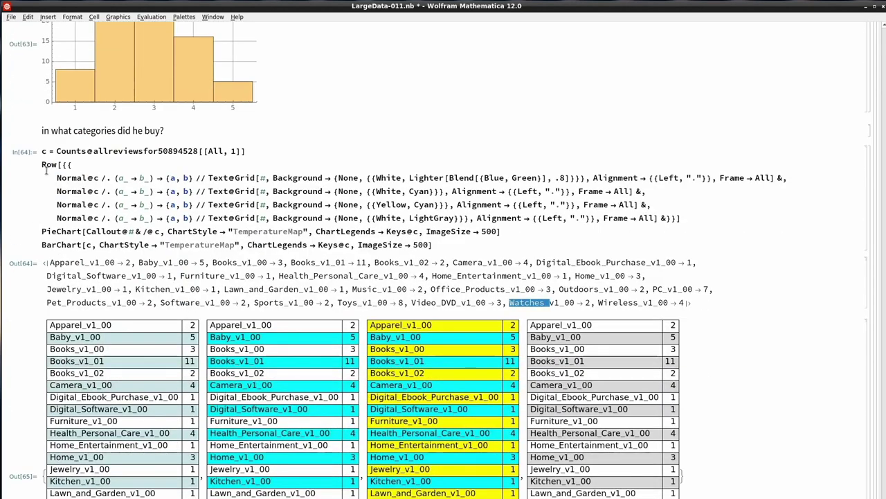
{"action": "left_click_drag", "start_coordinate": [55, 177], "coordinate": [689, 221]}
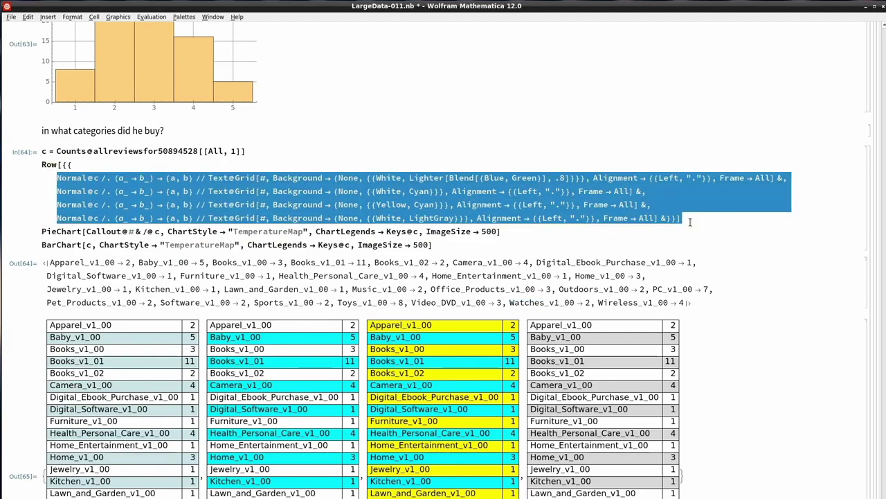
{"action": "scroll", "coordinate": [172, 400], "scroll_direction": "down", "scroll_amount": 4}
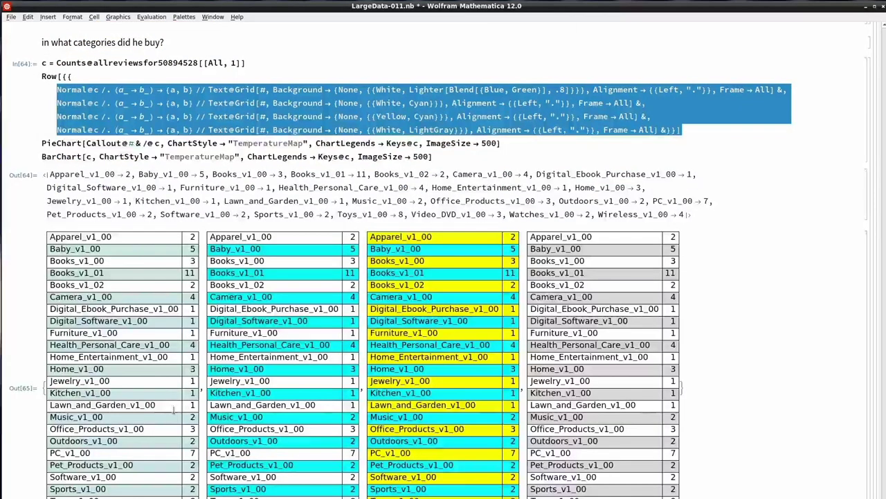
{"action": "scroll", "coordinate": [220, 315], "scroll_direction": "up", "scroll_amount": 5}
{"action": "left_click", "coordinate": [219, 239]}
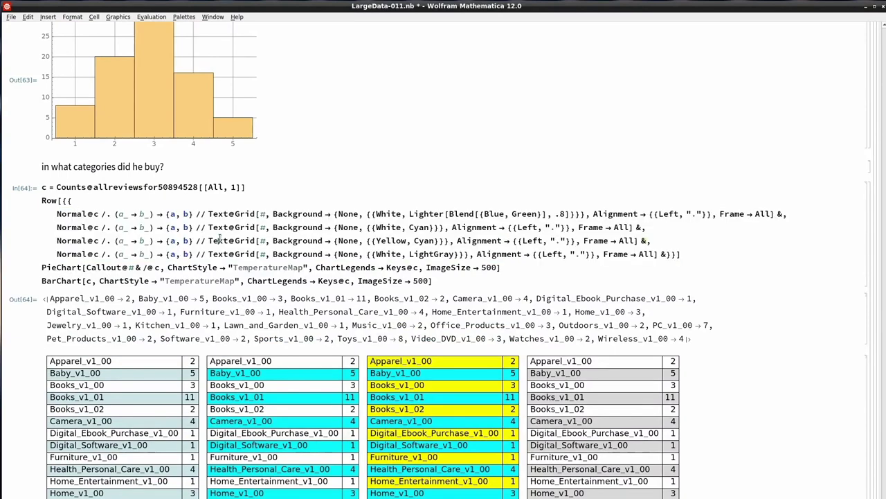
{"action": "double_click", "coordinate": [320, 214]}
{"action": "key", "text": "ctrl+period"}
{"action": "left_click", "coordinate": [523, 211]}
{"action": "scroll", "coordinate": [234, 344], "scroll_direction": "down", "scroll_amount": 1}
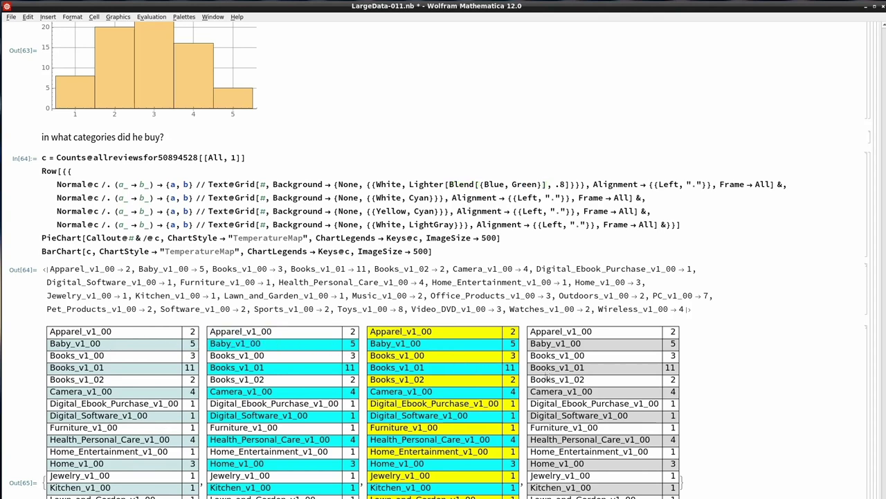
{"action": "left_click", "coordinate": [592, 356]}
{"action": "left_click_drag", "start_coordinate": [306, 193], "coordinate": [660, 225]}
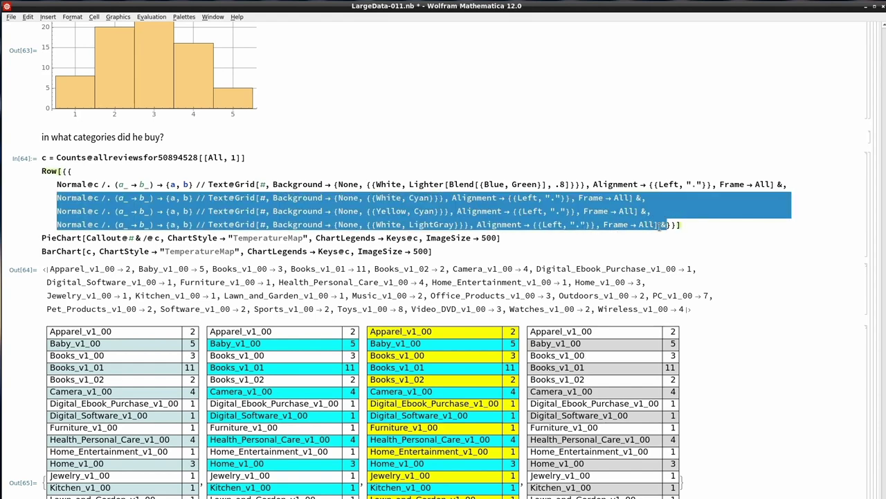
{"action": "left_click", "coordinate": [242, 184]}
{"action": "double_click", "coordinate": [244, 185]}
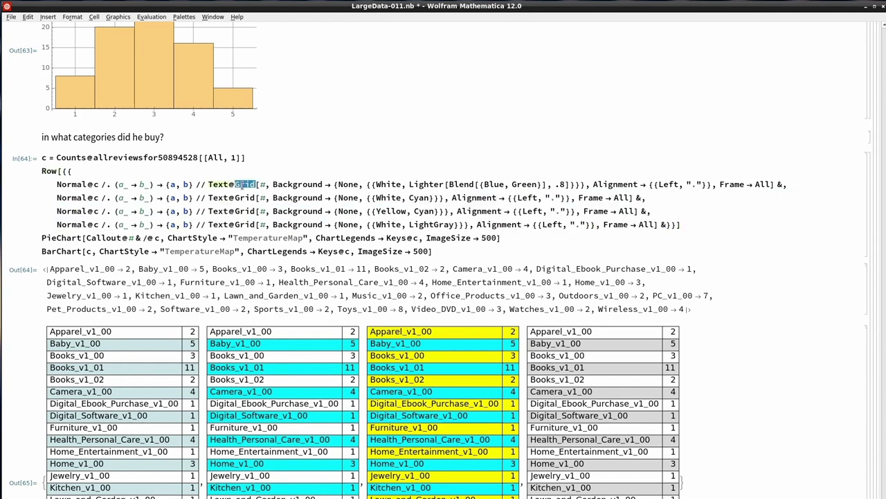
{"action": "left_click", "coordinate": [280, 223]}
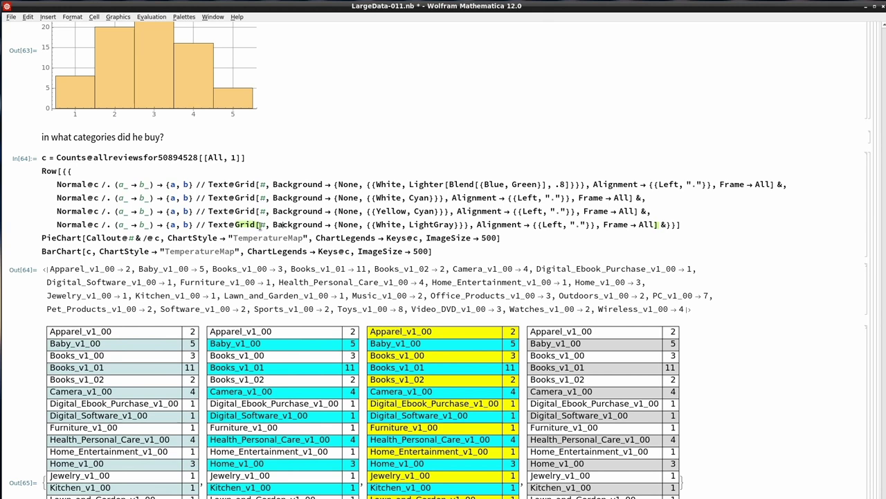
{"action": "left_click", "coordinate": [450, 251]}
{"action": "triple_click", "coordinate": [62, 236]}
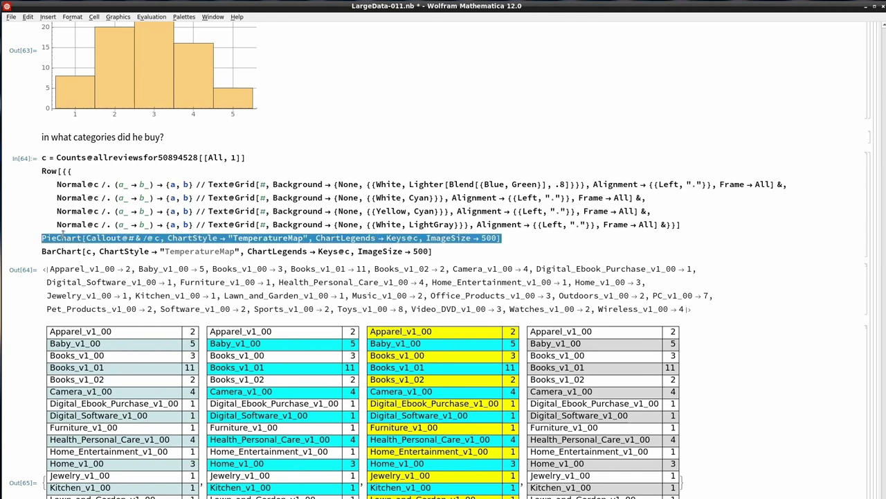
{"action": "key", "text": "shift+Return"}
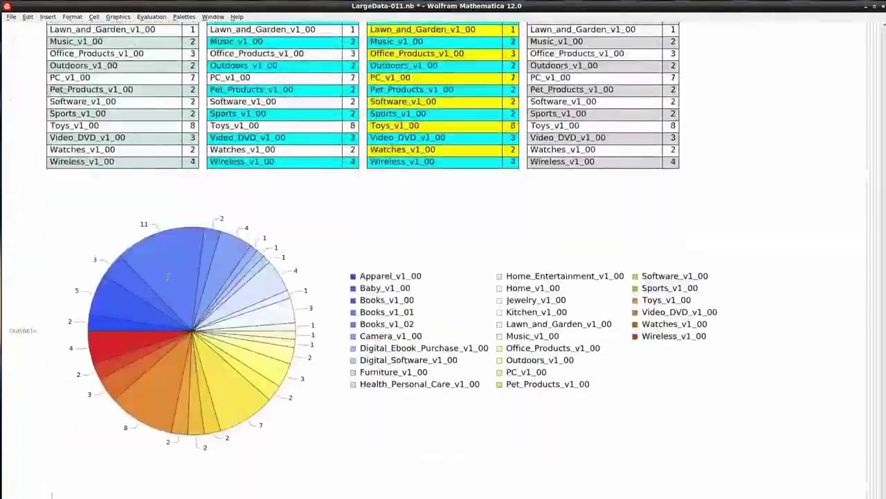
{"action": "scroll", "coordinate": [259, 278], "scroll_direction": "up", "scroll_amount": 15}
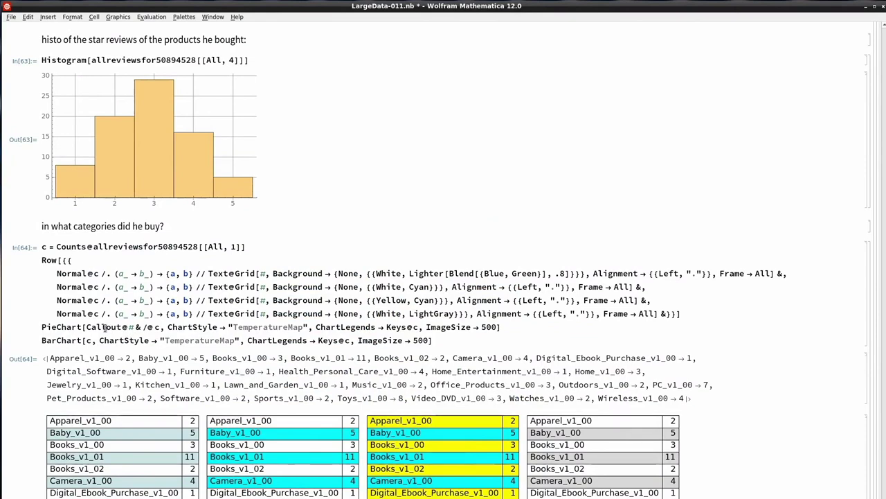
{"action": "left_click_drag", "start_coordinate": [85, 327], "coordinate": [161, 327]}
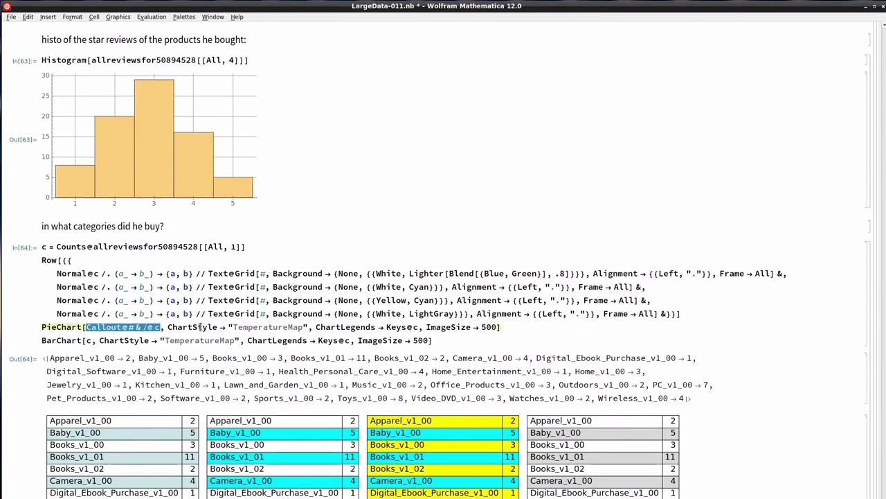
{"action": "left_click", "coordinate": [275, 326]}
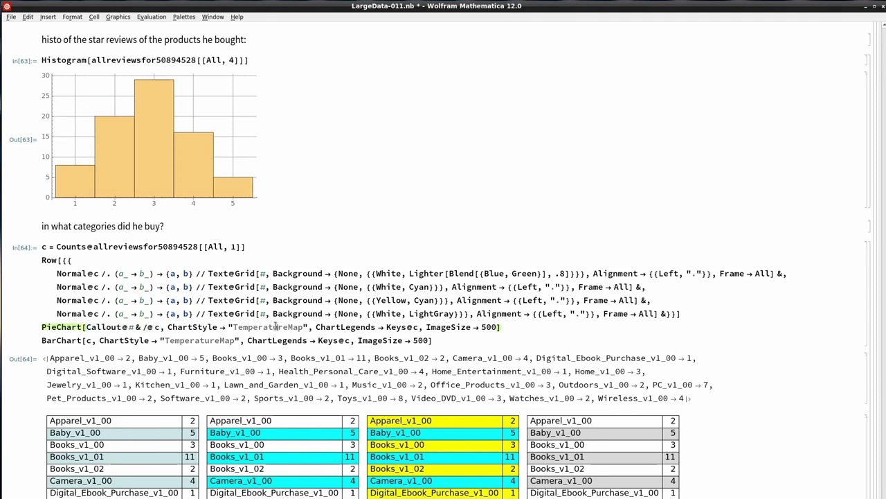
{"action": "double_click", "coordinate": [275, 326]}
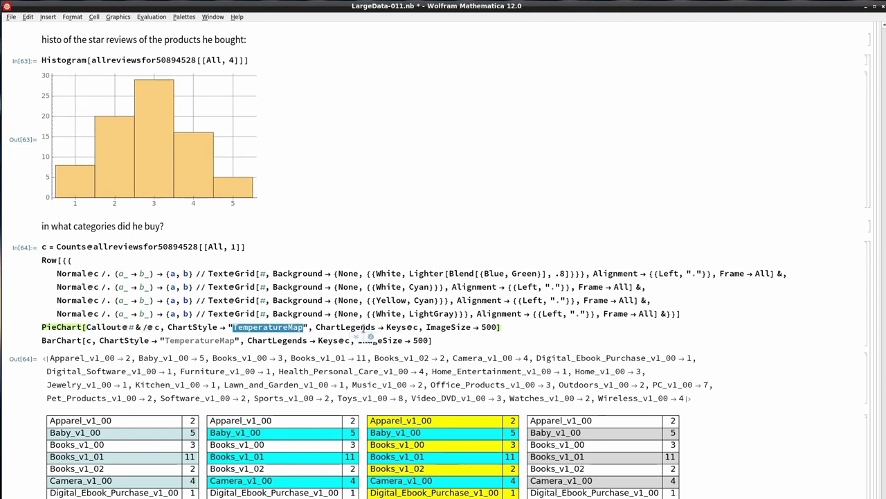
{"action": "left_click_drag", "start_coordinate": [362, 328], "coordinate": [394, 328]}
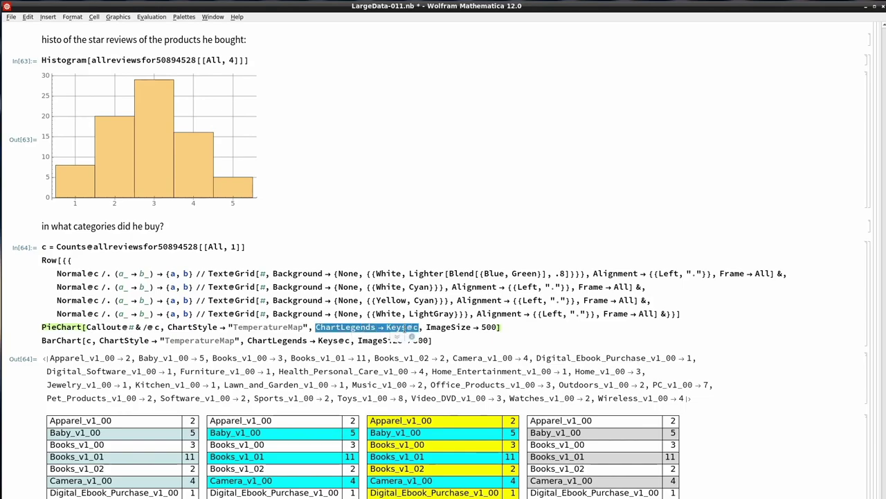
{"action": "scroll", "coordinate": [415, 331], "scroll_direction": "down", "scroll_amount": 15}
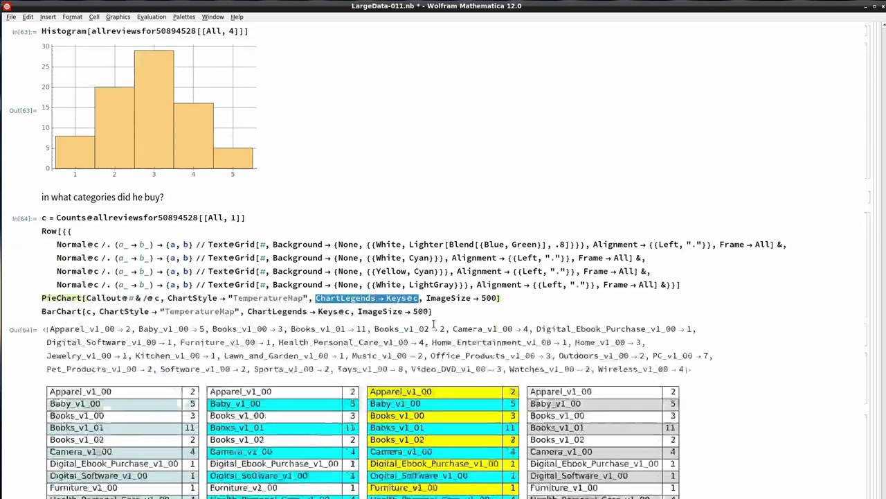
{"action": "scroll", "coordinate": [435, 329], "scroll_direction": "down", "scroll_amount": 1}
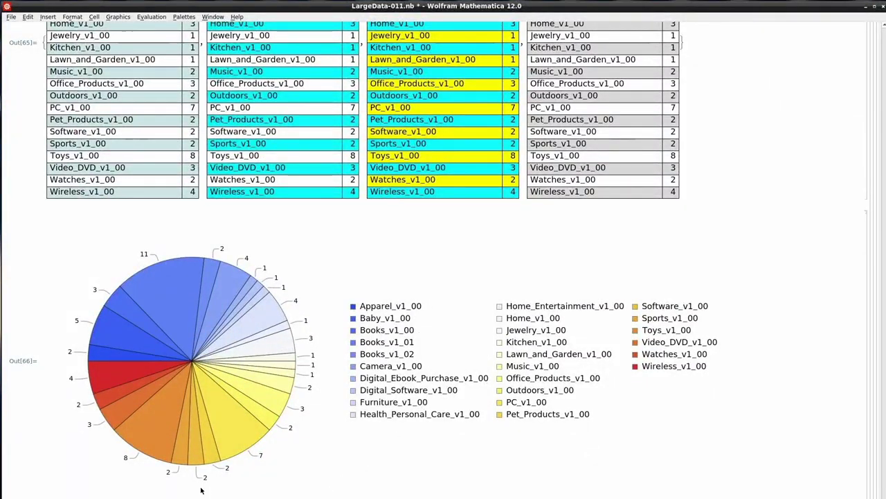
{"action": "scroll", "coordinate": [460, 471], "scroll_direction": "down", "scroll_amount": 1}
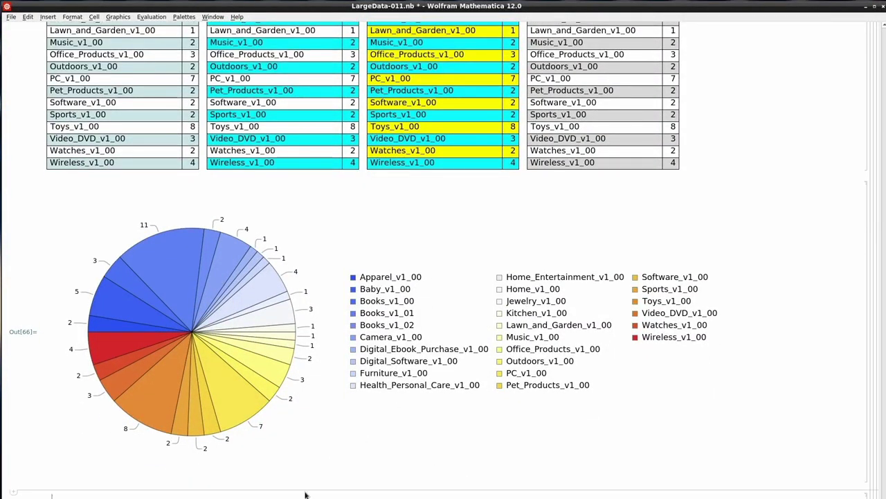
{"action": "mouse_move", "coordinate": [176, 259]}
{"action": "scroll", "coordinate": [129, 491], "scroll_direction": "up", "scroll_amount": 15}
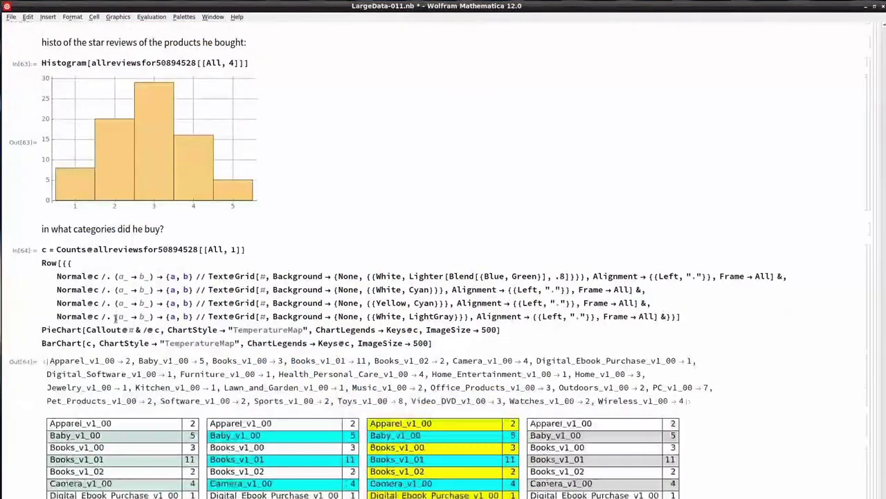
{"action": "double_click", "coordinate": [55, 343]}
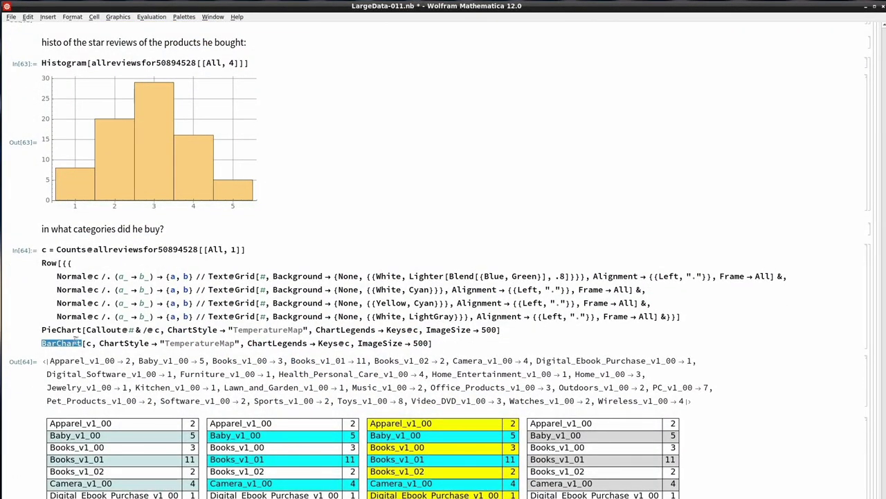
{"action": "double_click", "coordinate": [88, 343]}
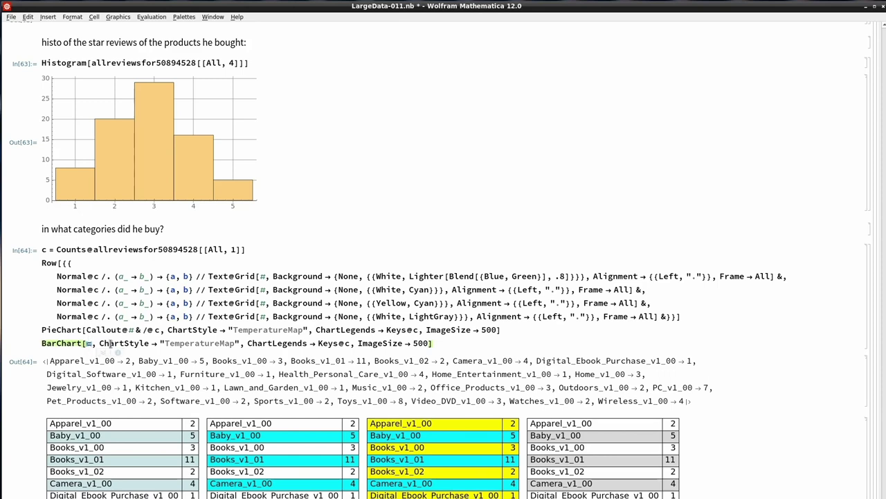
{"action": "triple_click", "coordinate": [179, 339]}
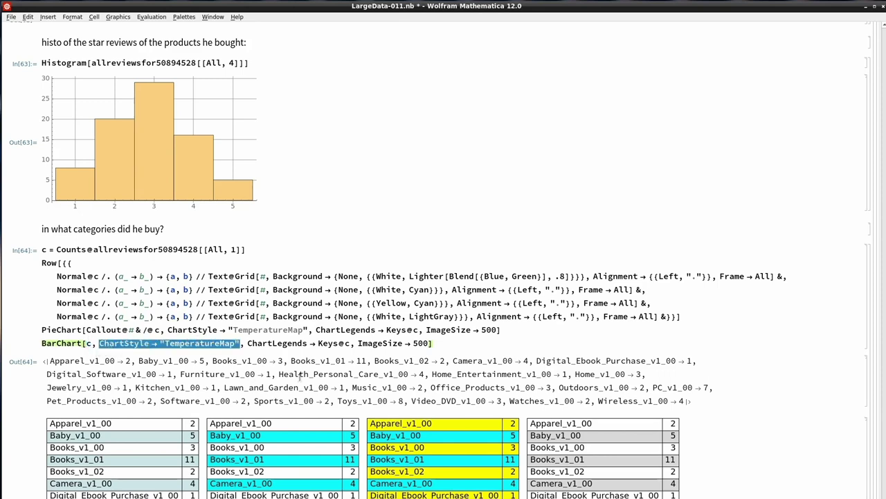
{"action": "double_click", "coordinate": [292, 343]}
{"action": "left_click_drag", "start_coordinate": [292, 343], "coordinate": [341, 346]}
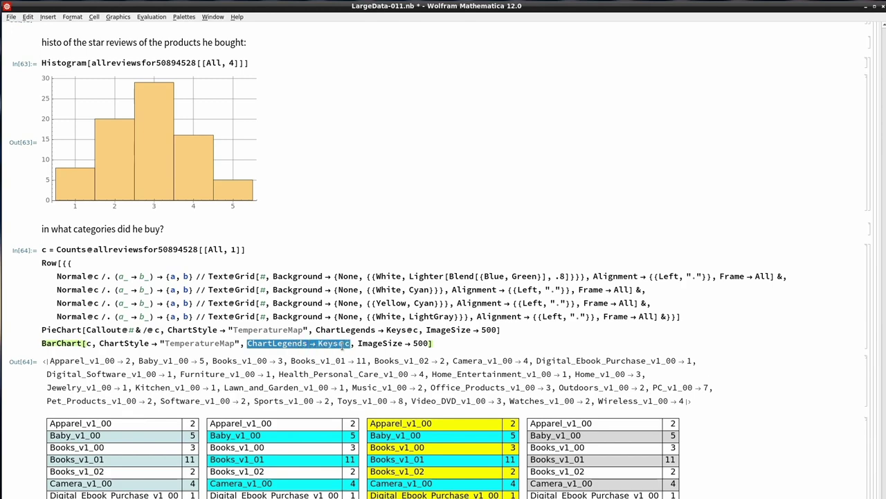
{"action": "key", "text": "shift+Return"}
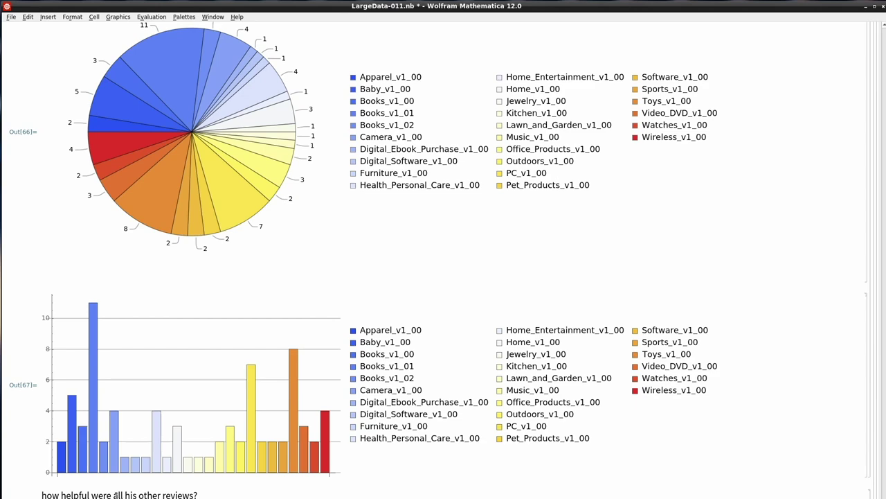
{"action": "left_click", "coordinate": [117, 486]}
{"action": "scroll", "coordinate": [117, 488], "scroll_direction": "down", "scroll_amount": 2}
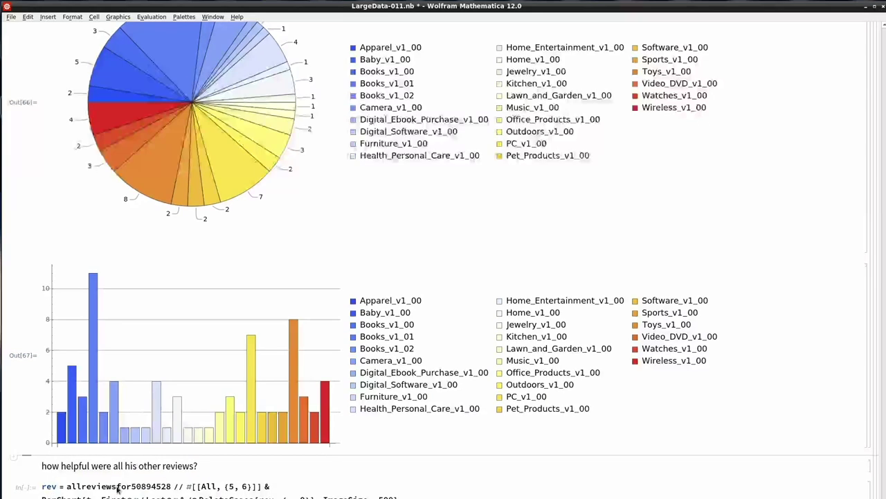
{"action": "scroll", "coordinate": [100, 466], "scroll_direction": "down", "scroll_amount": 1}
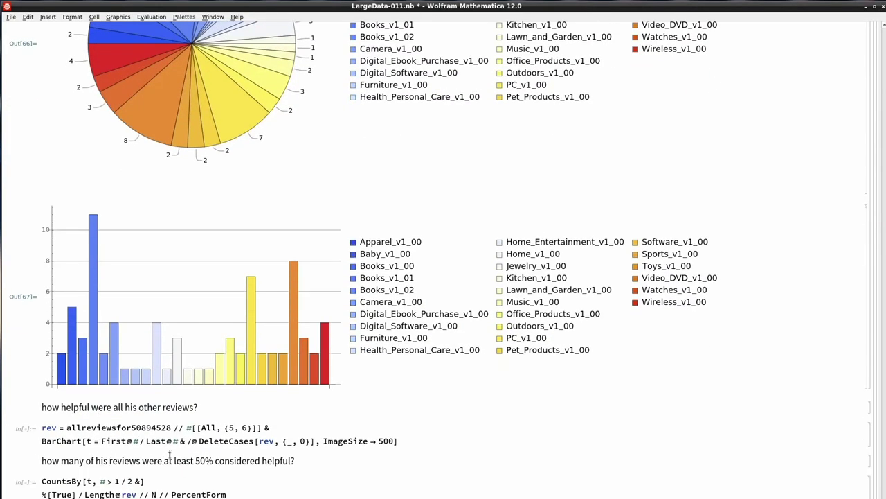
{"action": "left_click", "coordinate": [146, 429]}
Evaluate the helpfulness cell, pointing out BarChart and the helpful-by-total division.
{"action": "key", "text": "shift+Return"}
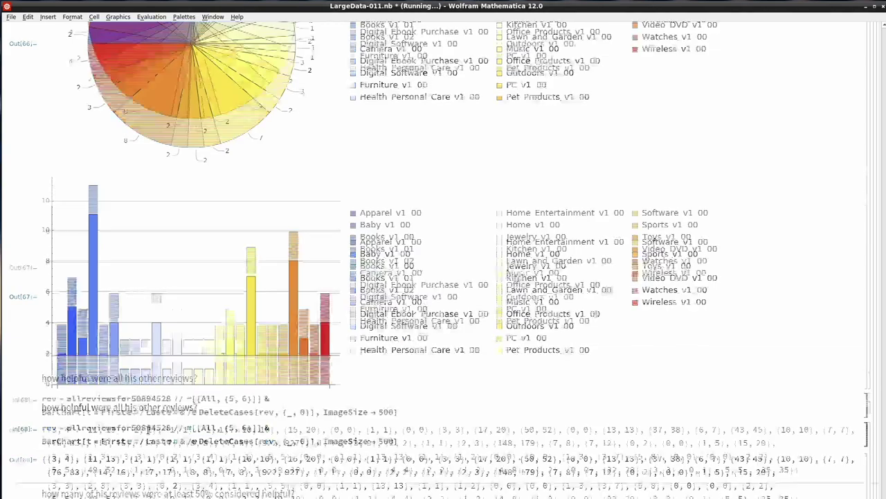
{"action": "scroll", "coordinate": [142, 444], "scroll_direction": "down", "scroll_amount": 2}
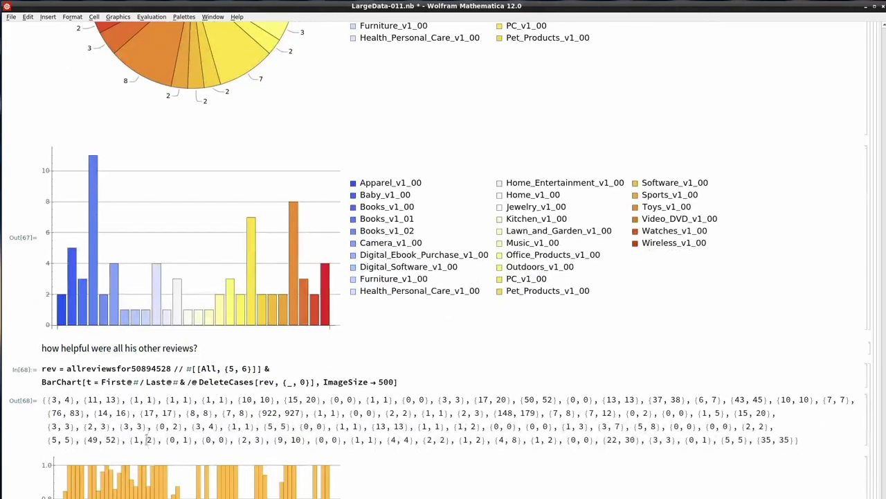
{"action": "double_click", "coordinate": [63, 382]}
{"action": "scroll", "coordinate": [128, 404], "scroll_direction": "down", "scroll_amount": 1}
{"action": "scroll", "coordinate": [128, 404], "scroll_direction": "down", "scroll_amount": 5}
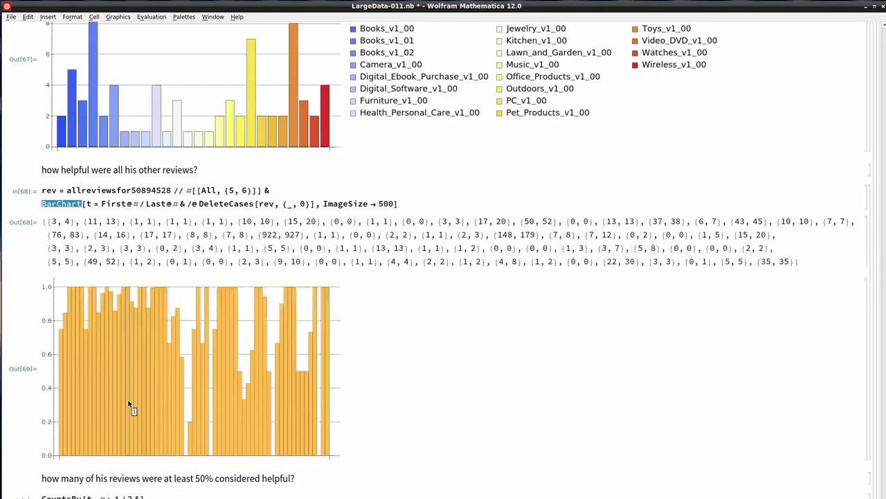
{"action": "double_click", "coordinate": [142, 204]}
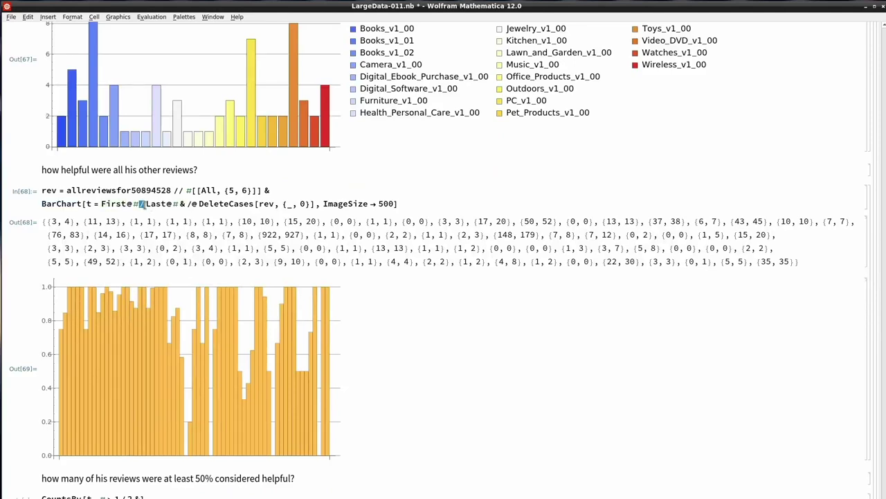
{"action": "left_click", "coordinate": [82, 470]}
{"action": "left_click", "coordinate": [82, 469]}
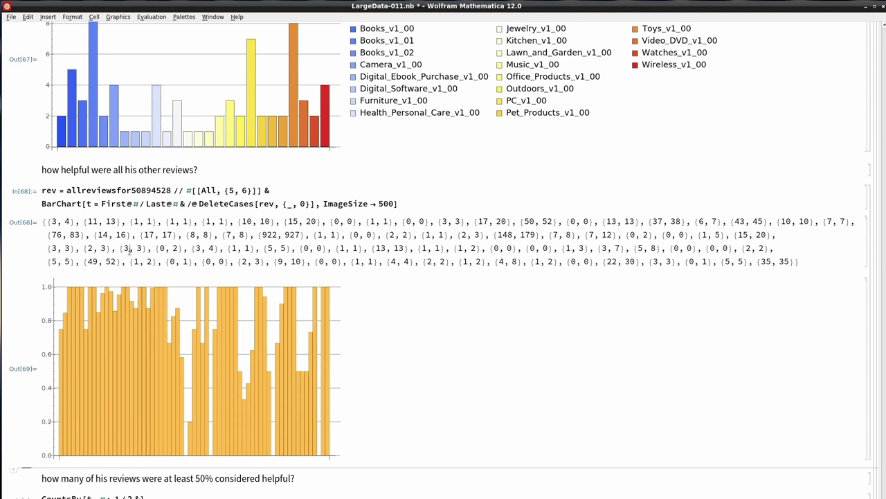
Explain First@#/Last@# and the {5, 6} column indices for helpful and total votes.
{"action": "left_click_drag", "start_coordinate": [139, 204], "coordinate": [147, 204]}
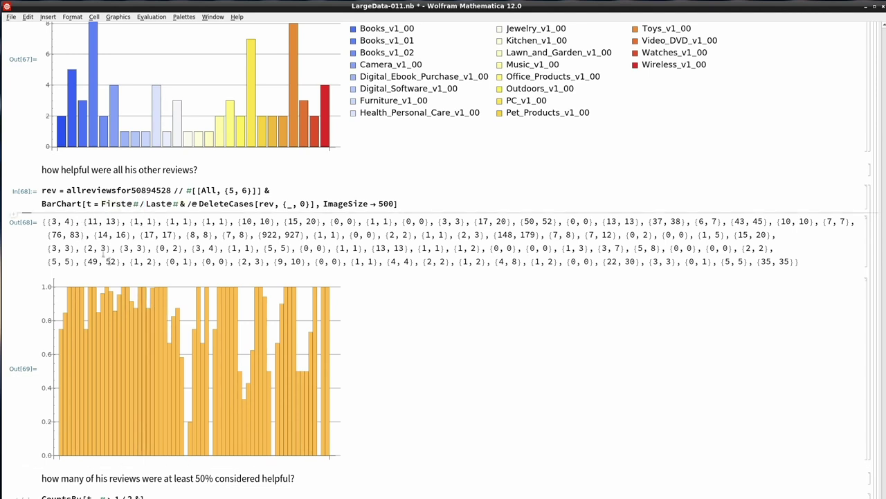
{"action": "left_click", "coordinate": [83, 215]}
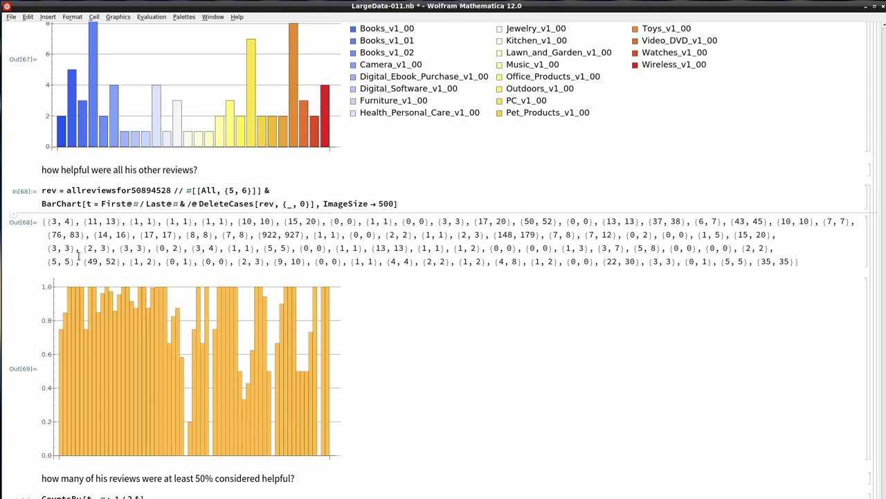
{"action": "left_click", "coordinate": [126, 471]}
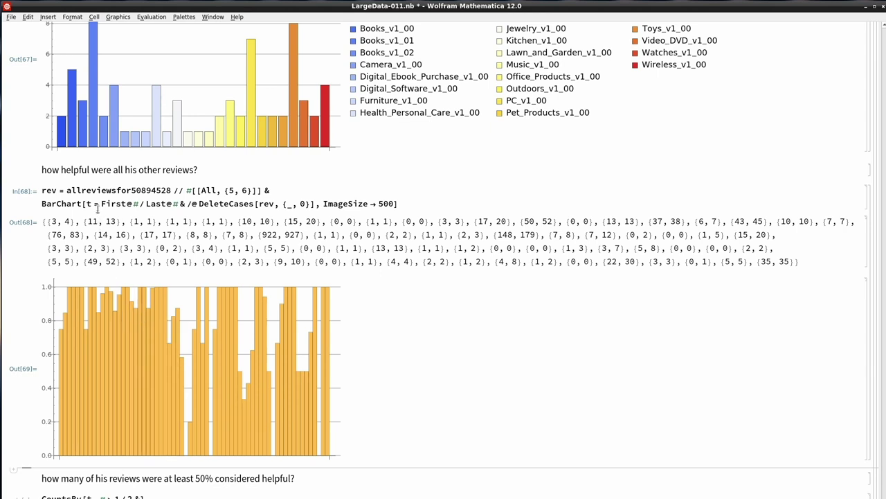
{"action": "left_click_drag", "start_coordinate": [100, 204], "coordinate": [184, 203]}
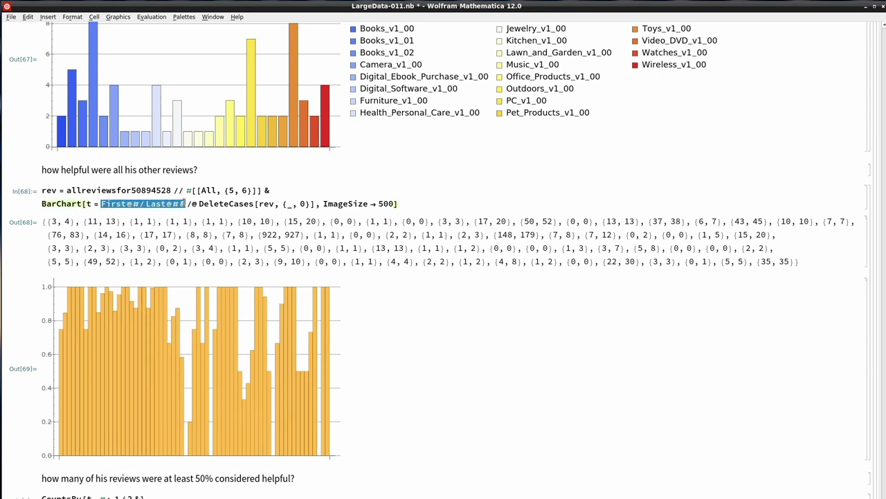
{"action": "double_click", "coordinate": [230, 191]}
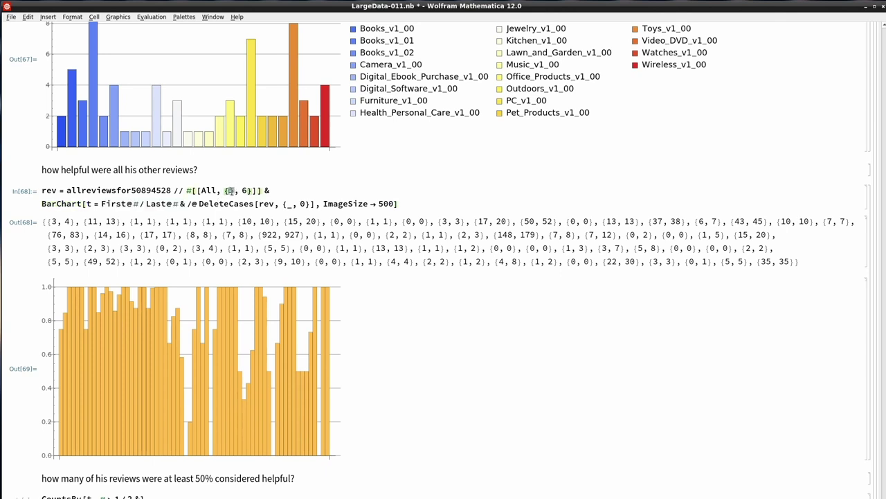
{"action": "double_click", "coordinate": [245, 190]}
{"action": "left_click", "coordinate": [434, 212]}
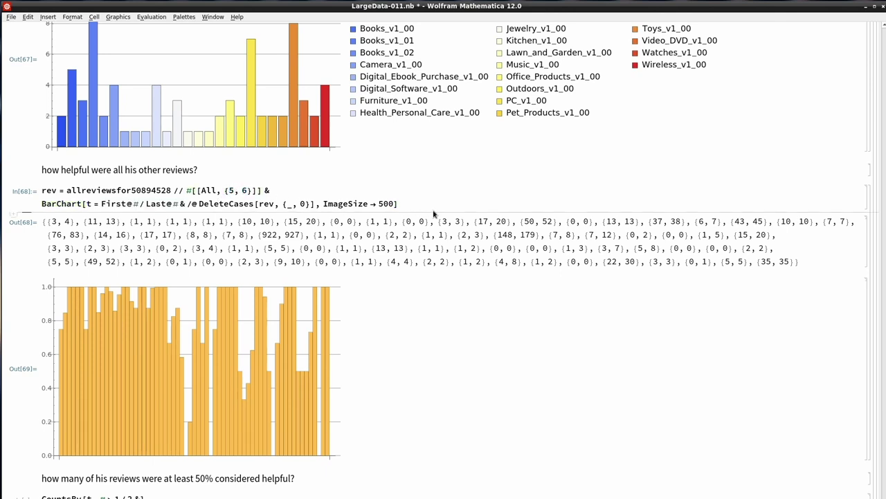
{"action": "left_click", "coordinate": [184, 469]}
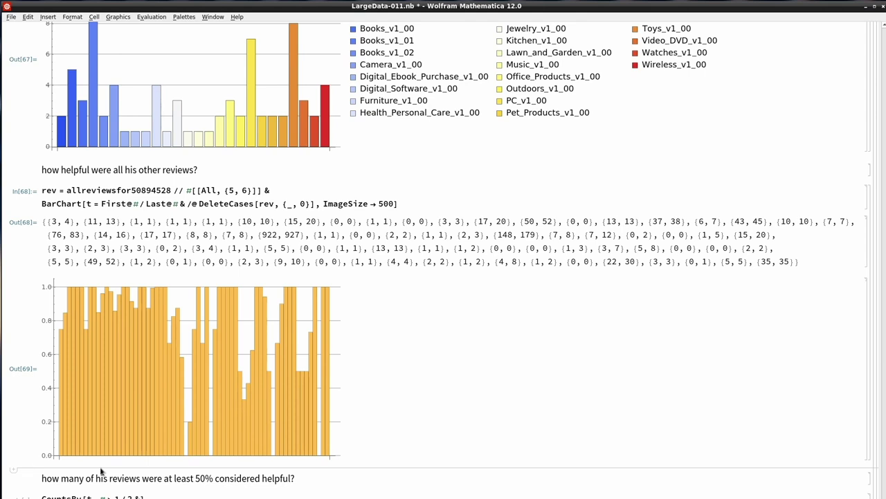
{"action": "scroll", "coordinate": [101, 471], "scroll_direction": "down", "scroll_amount": 1}
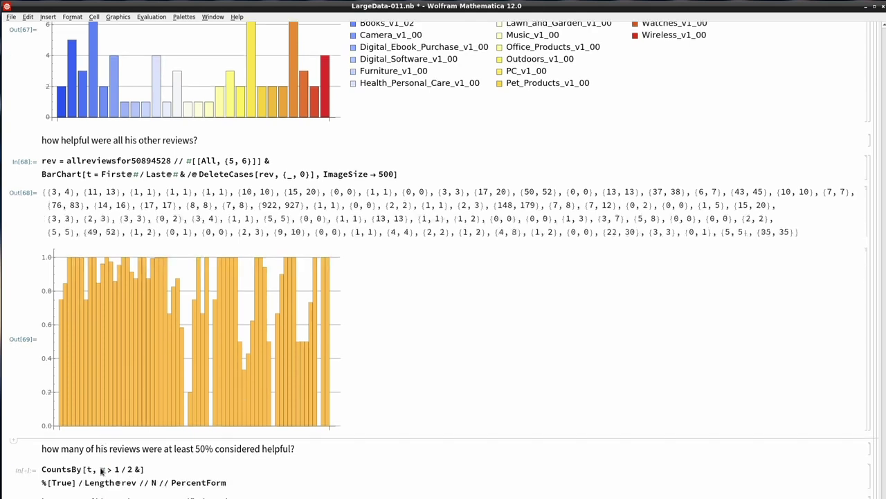
{"action": "double_click", "coordinate": [135, 448]}
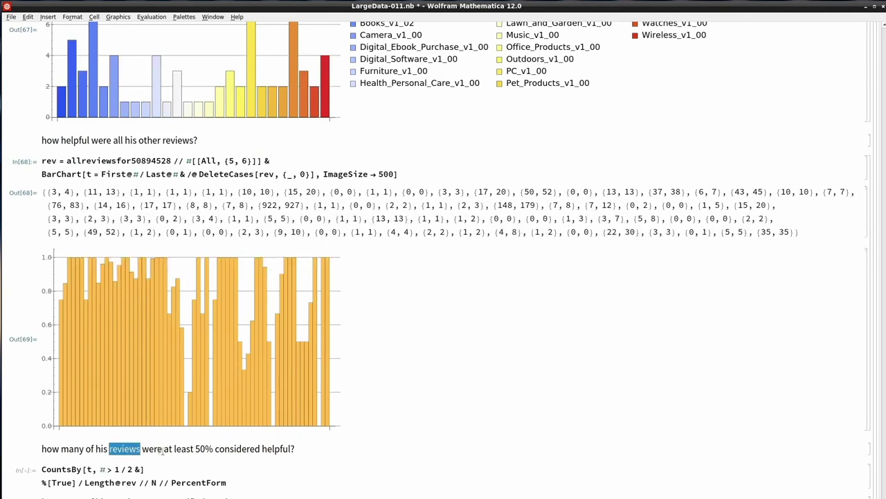
{"action": "double_click", "coordinate": [201, 449]}
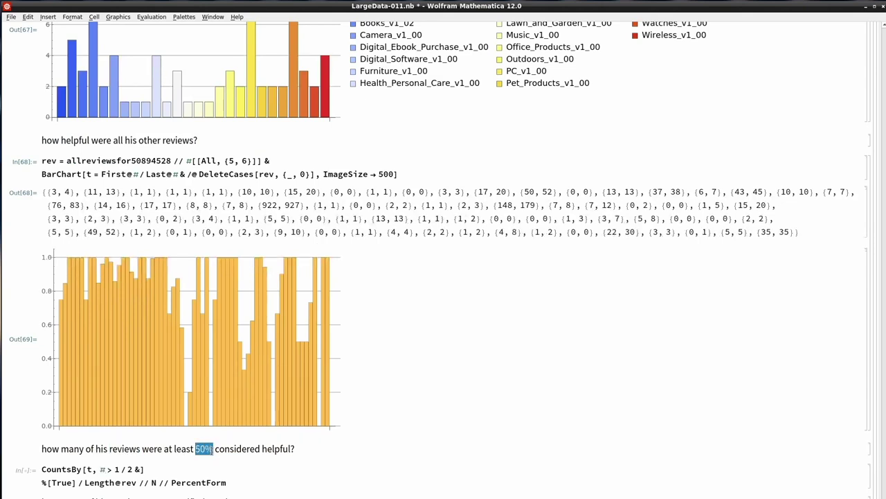
{"action": "scroll", "coordinate": [201, 449], "scroll_direction": "down", "scroll_amount": 2}
{"action": "left_click", "coordinate": [171, 411]}
{"action": "key", "text": "shift+Return"}
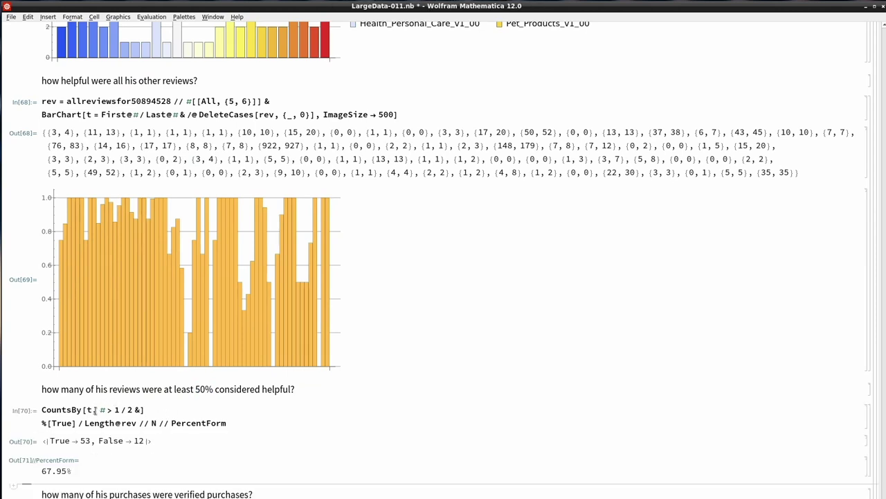
{"action": "left_click_drag", "start_coordinate": [98, 410], "coordinate": [134, 409]}
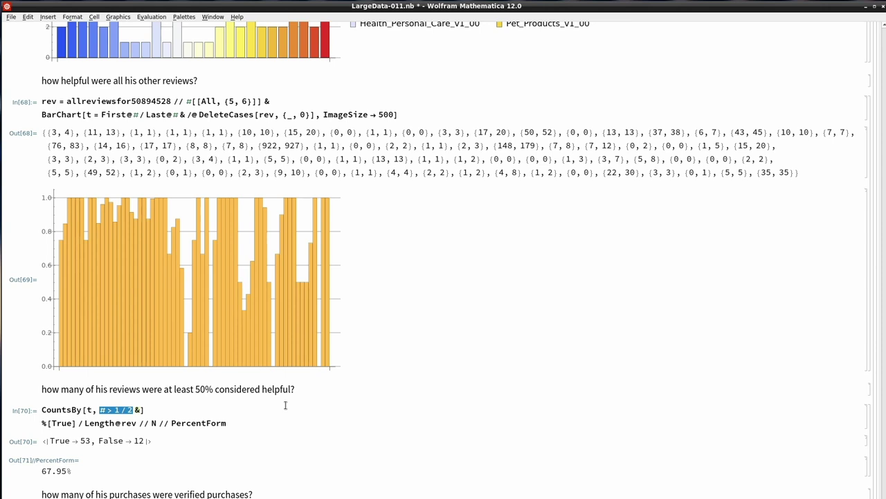
{"action": "double_click", "coordinate": [85, 441]}
{"action": "double_click", "coordinate": [140, 440]}
{"action": "double_click", "coordinate": [84, 441]}
{"action": "left_click_drag", "start_coordinate": [34, 474], "coordinate": [76, 474]}
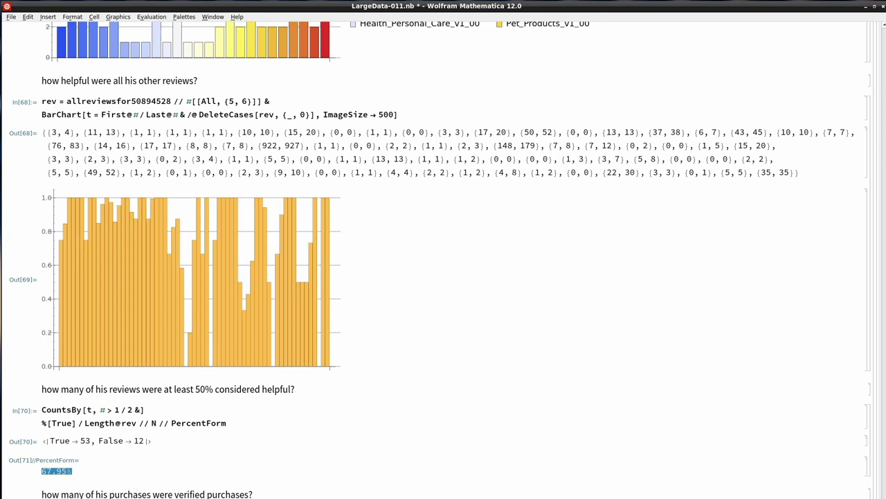
{"action": "left_click", "coordinate": [90, 402]}
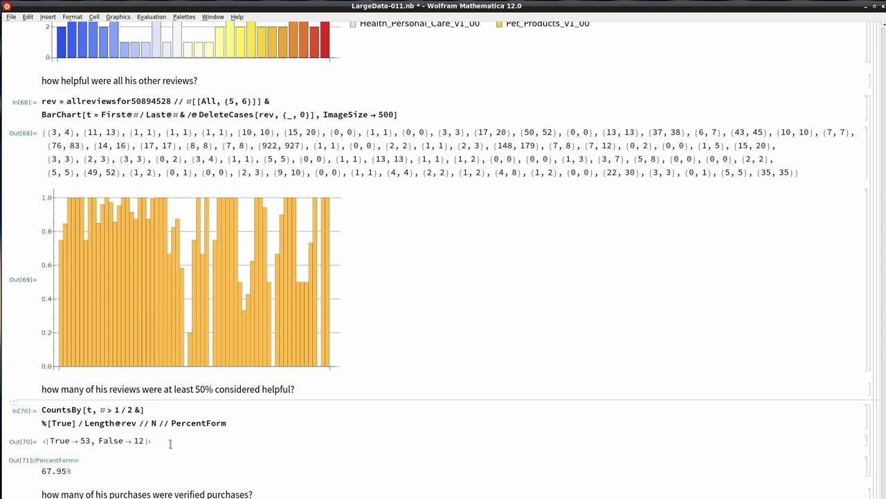
{"action": "scroll", "coordinate": [171, 444], "scroll_direction": "up", "scroll_amount": 1}
{"action": "mouse_move", "coordinate": [153, 356]}
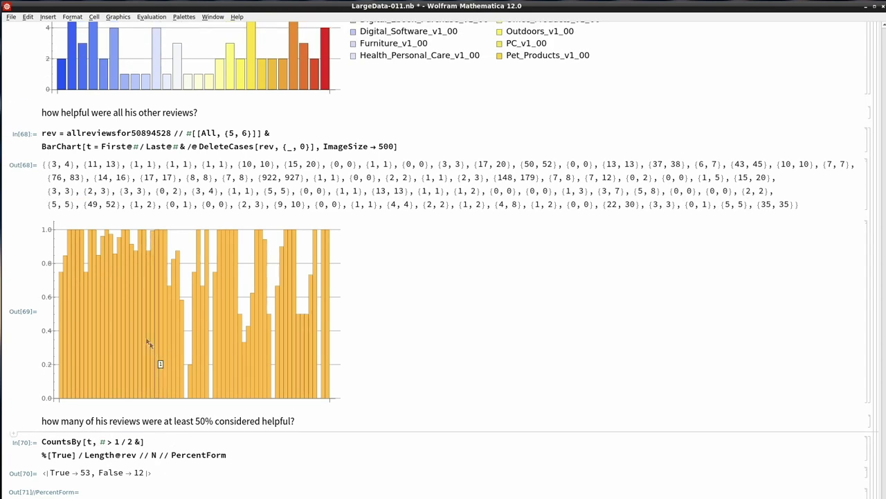
{"action": "left_click", "coordinate": [88, 146]}
{"action": "left_click_drag", "start_coordinate": [89, 146], "coordinate": [99, 146]}
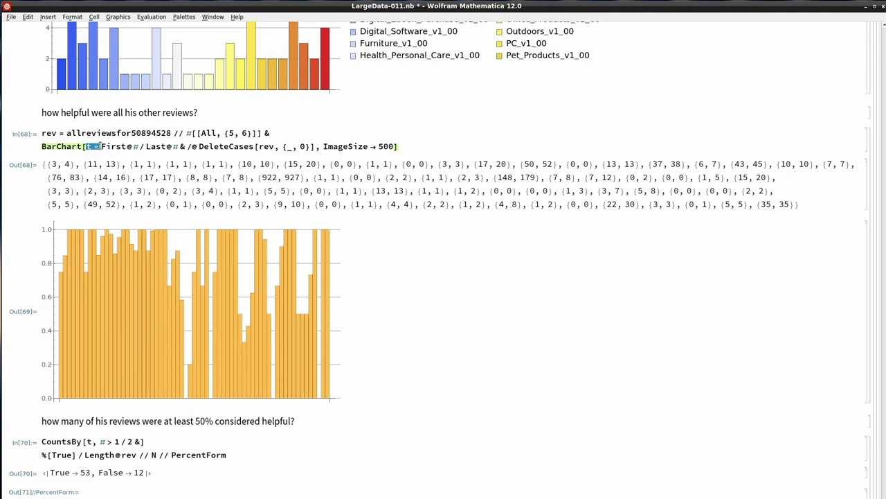
{"action": "left_click", "coordinate": [87, 146]}
{"action": "left_click_drag", "start_coordinate": [102, 146], "coordinate": [132, 146]}
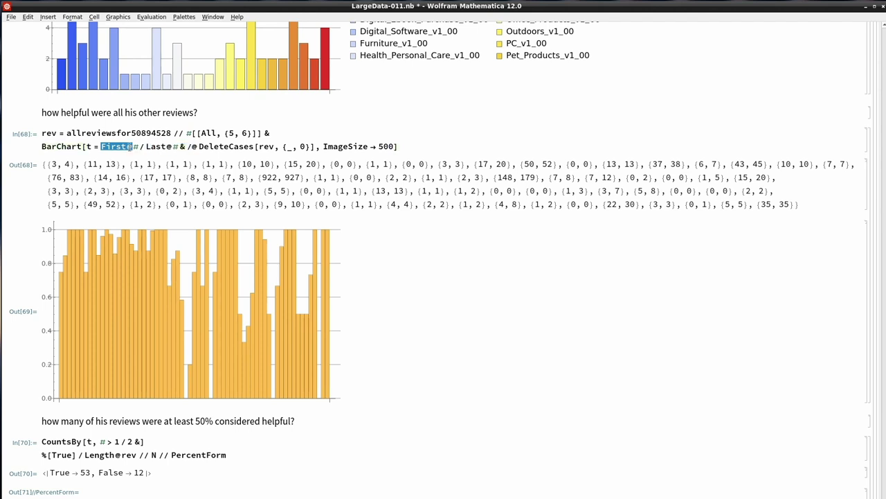
{"action": "left_click", "coordinate": [128, 146]}
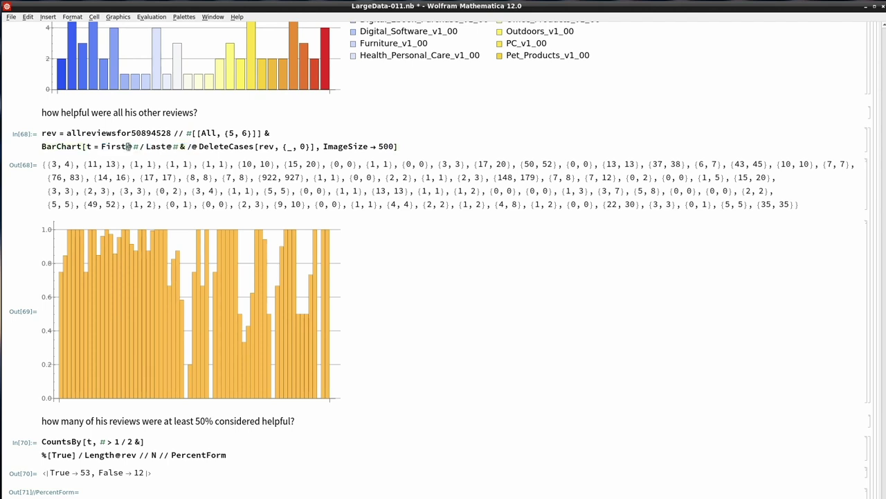
{"action": "left_click", "coordinate": [87, 441]}
{"action": "triple_click", "coordinate": [86, 147]}
{"action": "triple_click", "coordinate": [86, 146]}
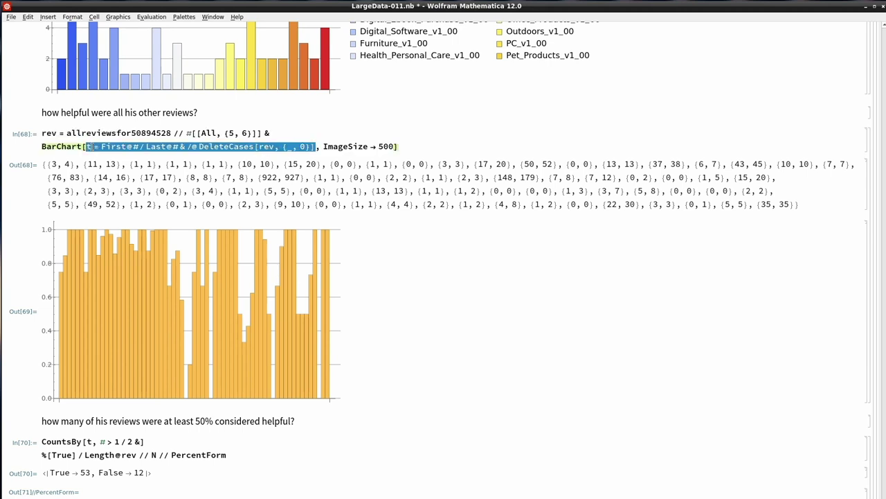
{"action": "left_click", "coordinate": [88, 147]}
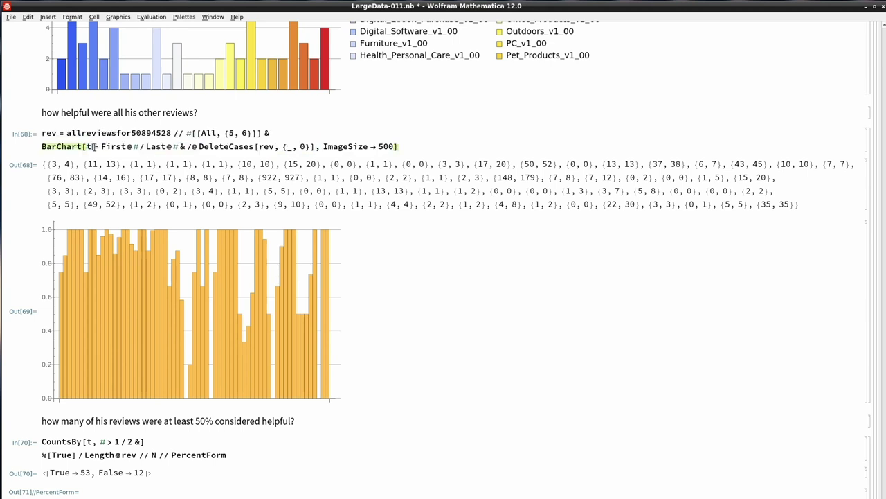
{"action": "left_click_drag", "start_coordinate": [101, 146], "coordinate": [88, 146]}
{"action": "left_click", "coordinate": [89, 441]}
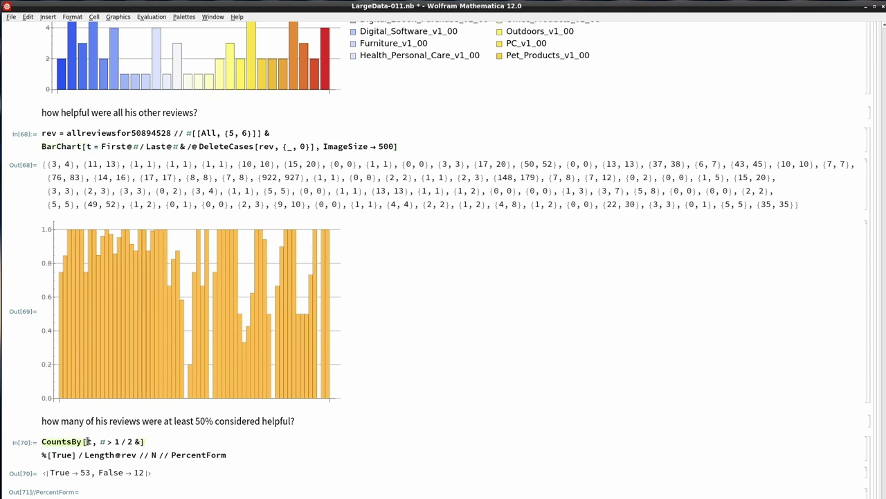
{"action": "left_click", "coordinate": [95, 146]}
{"action": "triple_click", "coordinate": [94, 146]}
{"action": "left_click", "coordinate": [94, 146]}
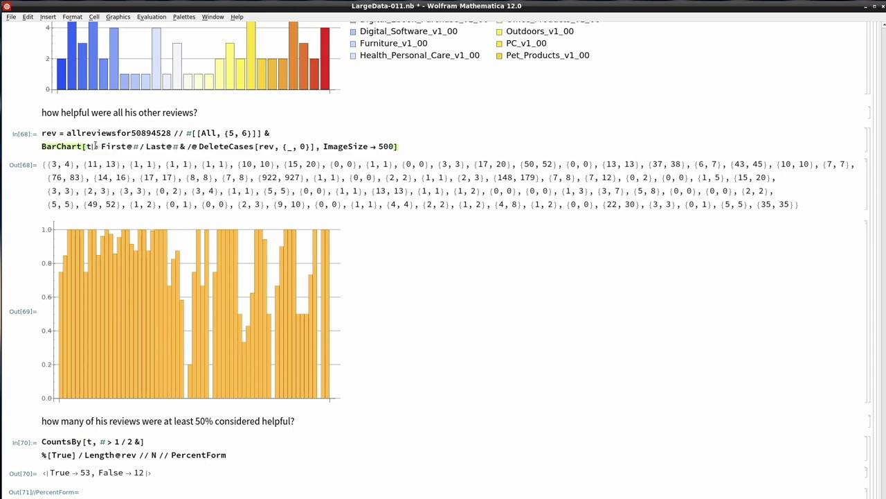
{"action": "double_click", "coordinate": [94, 146]}
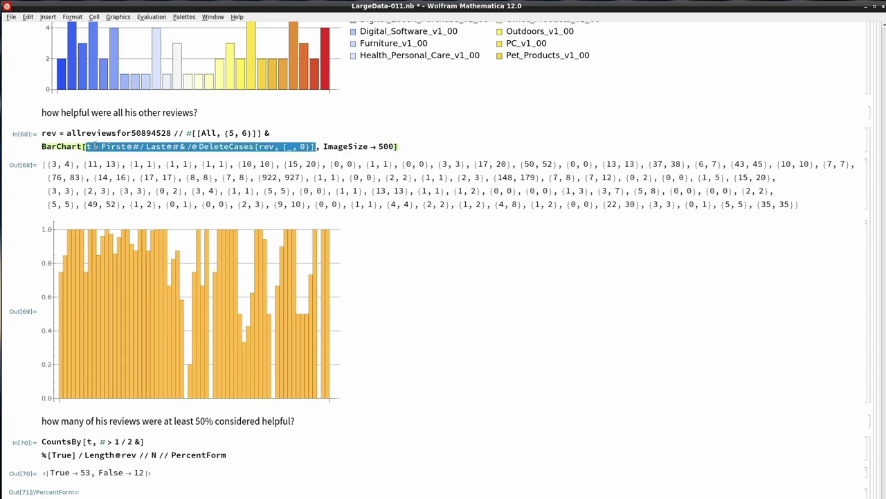
{"action": "left_click", "coordinate": [89, 441]}
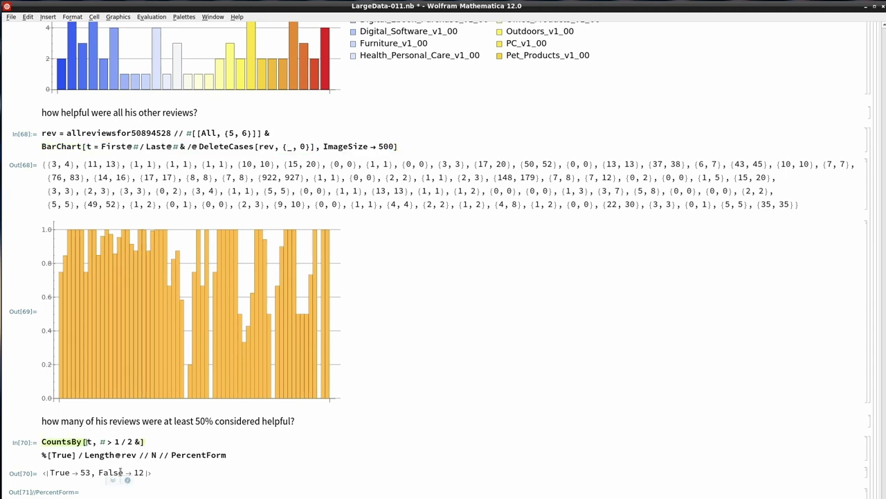
{"action": "double_click", "coordinate": [62, 441]}
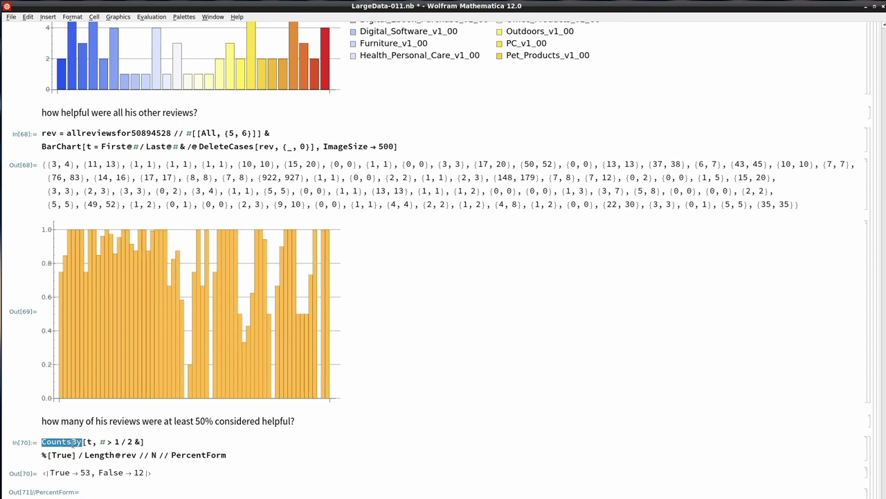
{"action": "left_click", "coordinate": [99, 441]}
{"action": "left_click_drag", "start_coordinate": [101, 441], "coordinate": [142, 441]}
{"action": "left_click", "coordinate": [159, 441]}
{"action": "scroll", "coordinate": [164, 440], "scroll_direction": "down", "scroll_amount": 2}
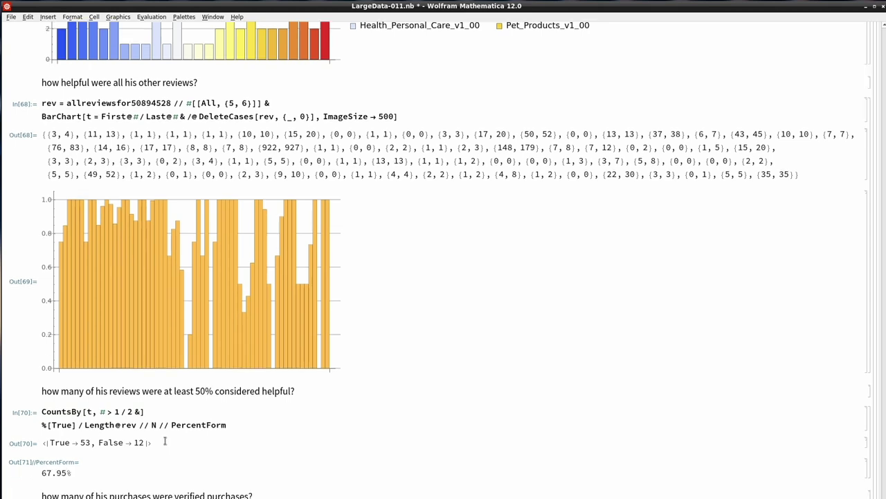
{"action": "left_click", "coordinate": [116, 456]}
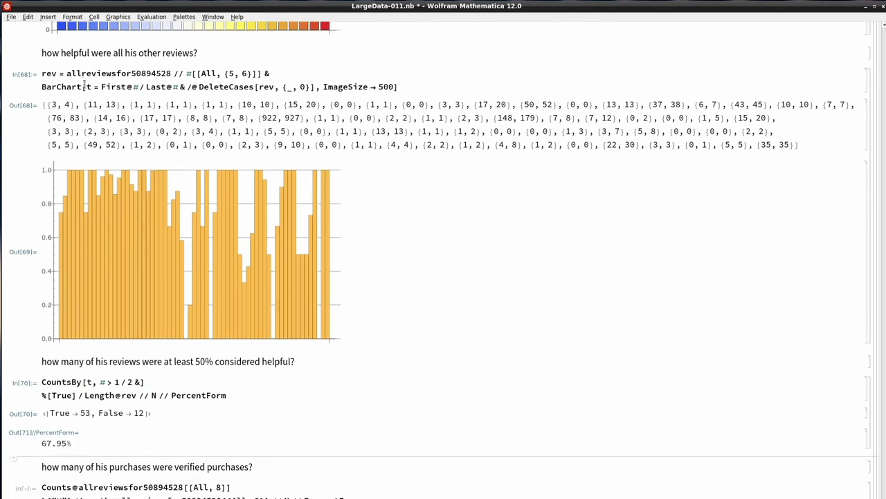
{"action": "left_click_drag", "start_coordinate": [84, 86], "coordinate": [182, 86]}
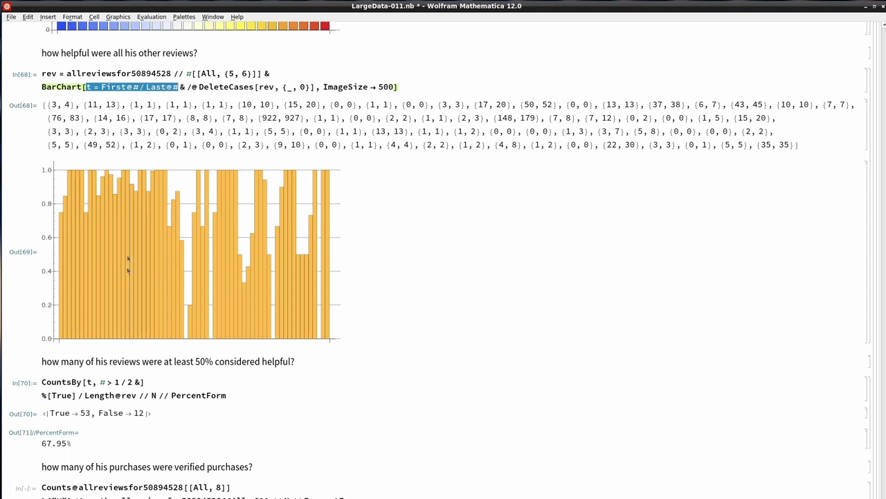
{"action": "left_click", "coordinate": [74, 373]}
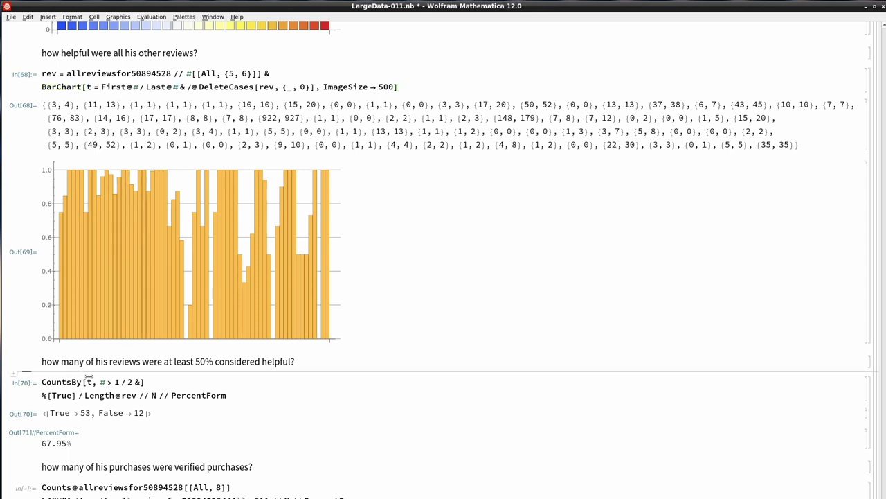
{"action": "double_click", "coordinate": [89, 382]}
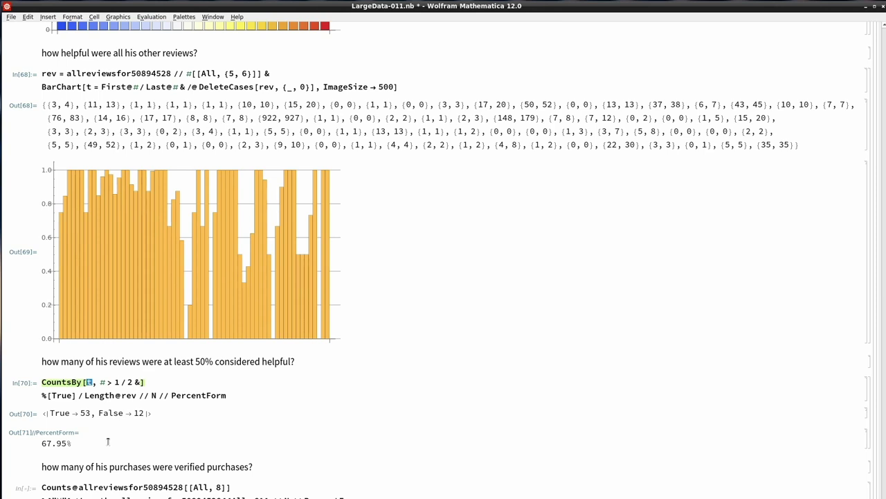
{"action": "left_click", "coordinate": [252, 466]}
Evaluate the verified-purchase Counts cell, giving N → 41, Y → 37 and 47.44% verified.
{"action": "scroll", "coordinate": [252, 466], "scroll_direction": "down", "scroll_amount": 2}
{"action": "left_click", "coordinate": [245, 427]}
{"action": "key", "text": "shift+Return"}
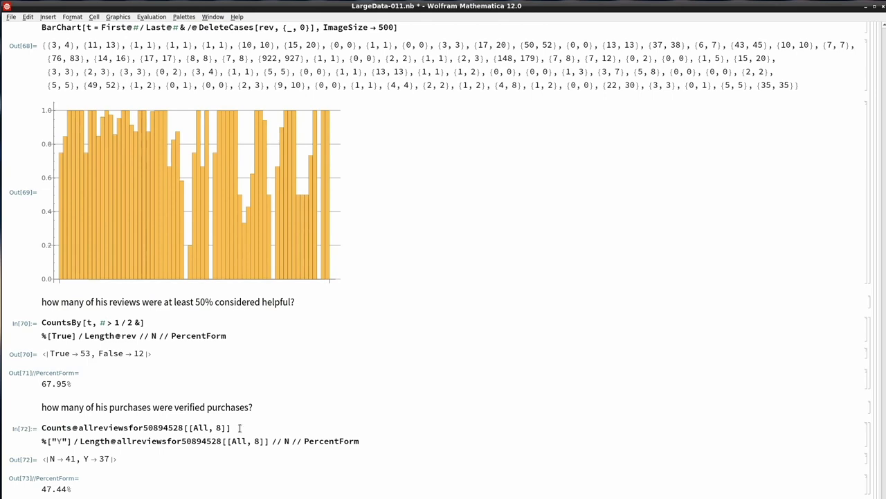
{"action": "scroll", "coordinate": [245, 428], "scroll_direction": "down", "scroll_amount": 1}
Point out Counts, column index 8 and the 37 verified and 41 unverified counts.
{"action": "double_click", "coordinate": [67, 398]}
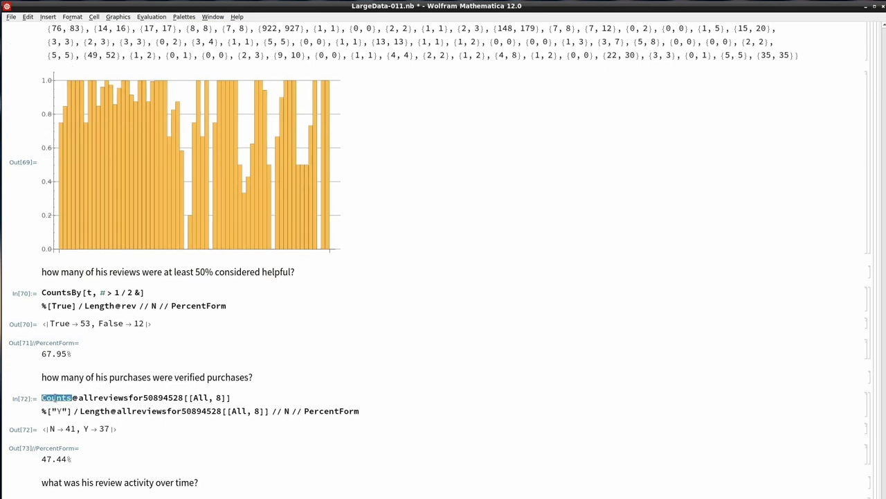
{"action": "key", "text": "Right"}
{"action": "double_click", "coordinate": [218, 398]}
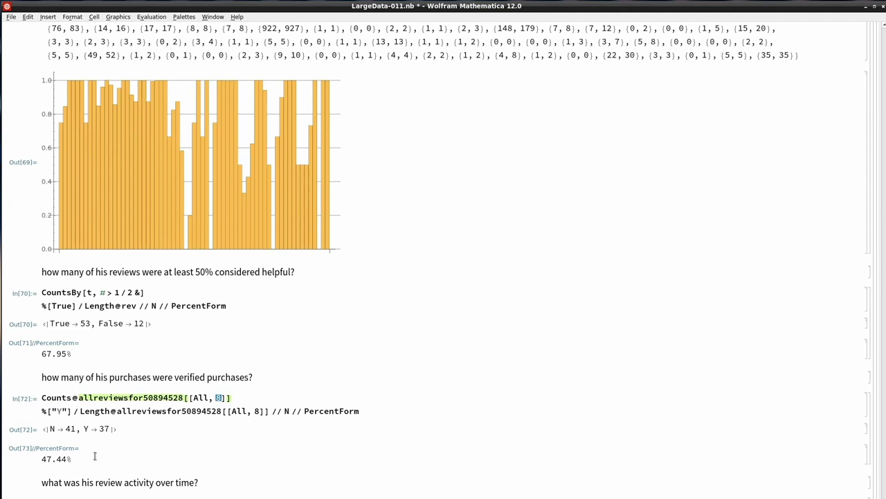
{"action": "double_click", "coordinate": [104, 428]}
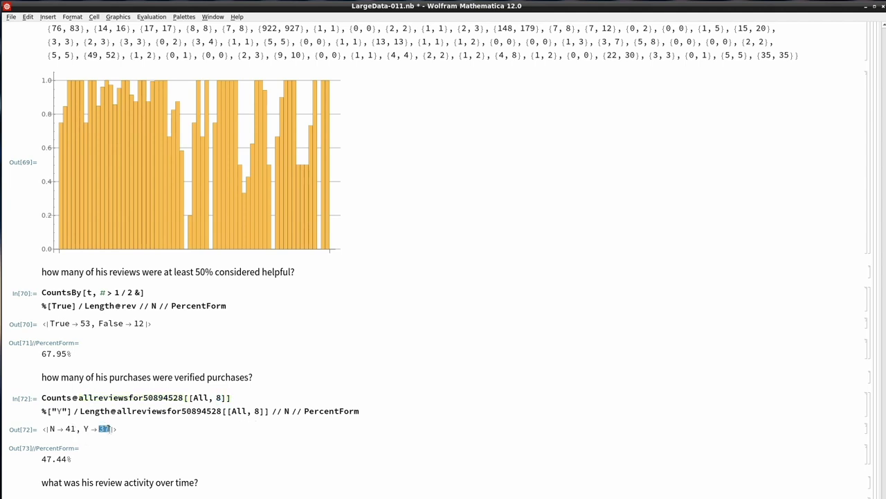
{"action": "double_click", "coordinate": [69, 429]}
{"action": "left_click", "coordinate": [61, 474]}
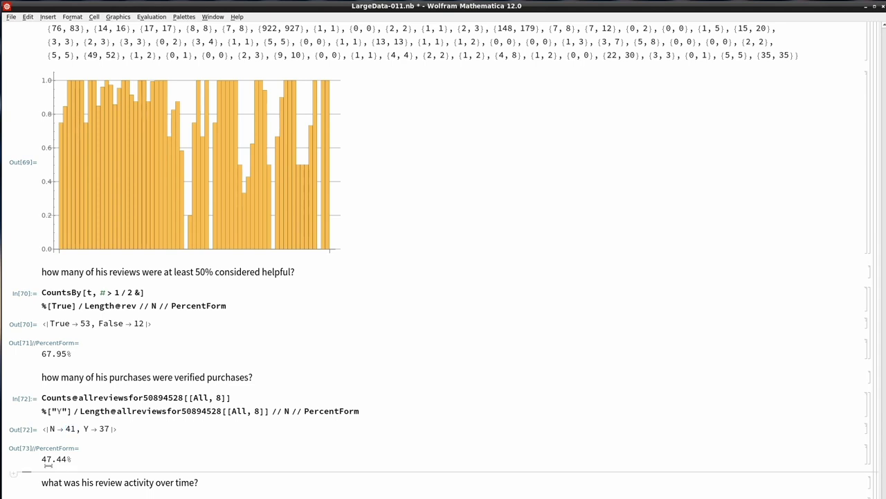
Paste and evaluate the DateHistogram cell for customer 50894528, noting its -1 date index.
{"action": "type", "text": "DateHistogram[allreviewsfor50894528[[All, -1]], PlotLabel → \"Review Activity over Time for Customer 50894528\", ImageSize → 500]"}
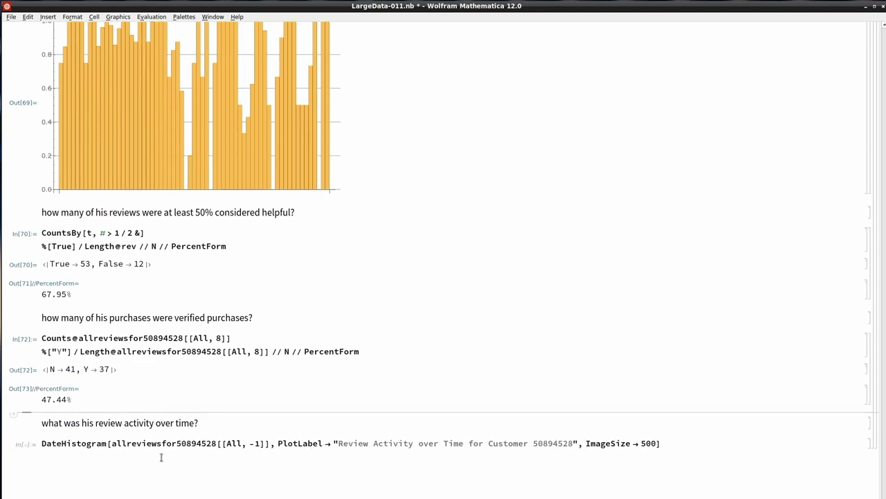
{"action": "key", "text": "shift+Return"}
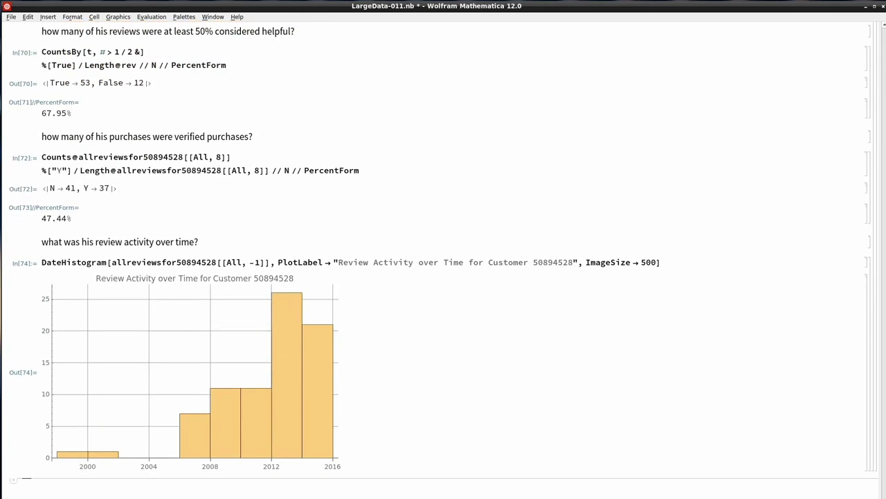
{"action": "double_click", "coordinate": [252, 261]}
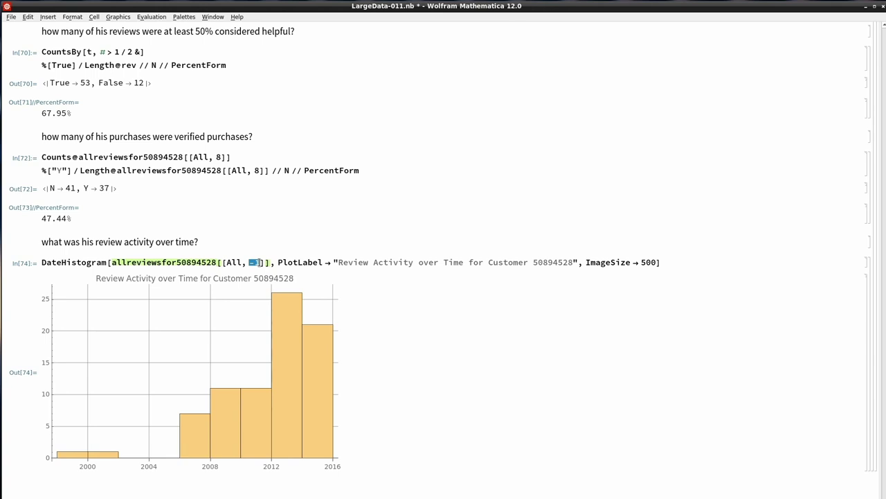
{"action": "double_click", "coordinate": [72, 262]}
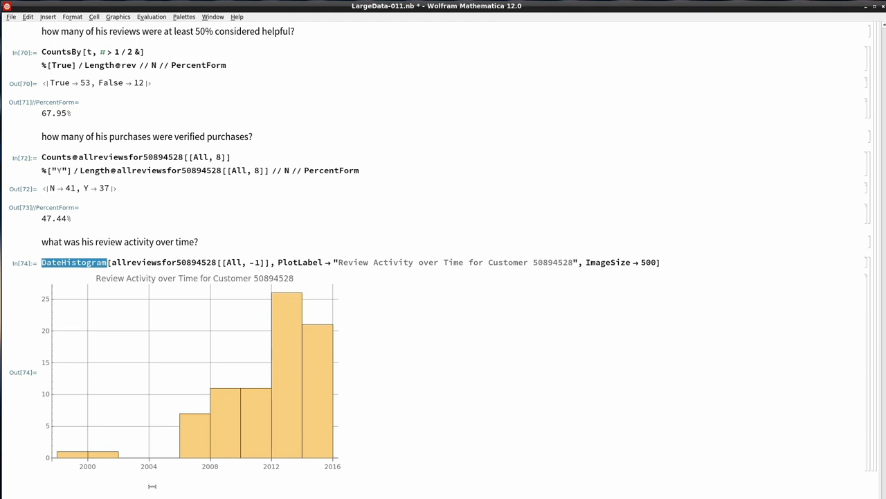
{"action": "left_click", "coordinate": [173, 490]}
{"action": "scroll", "coordinate": [166, 485], "scroll_direction": "down", "scroll_amount": 1}
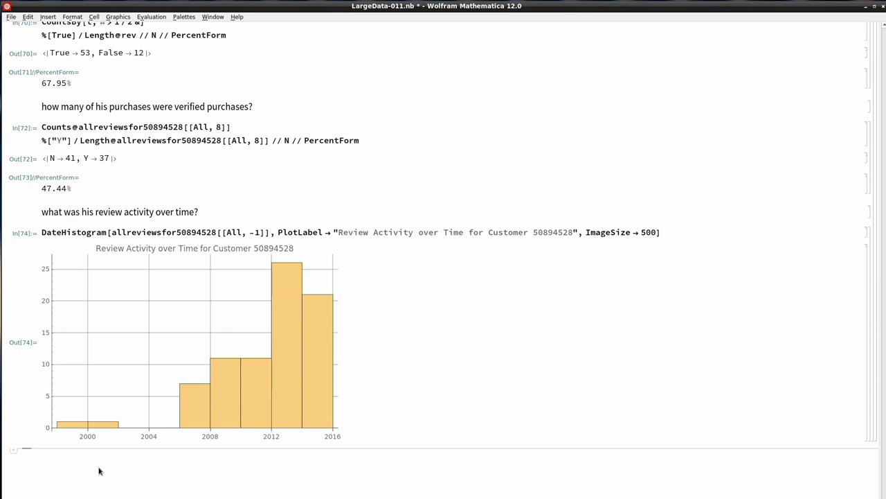